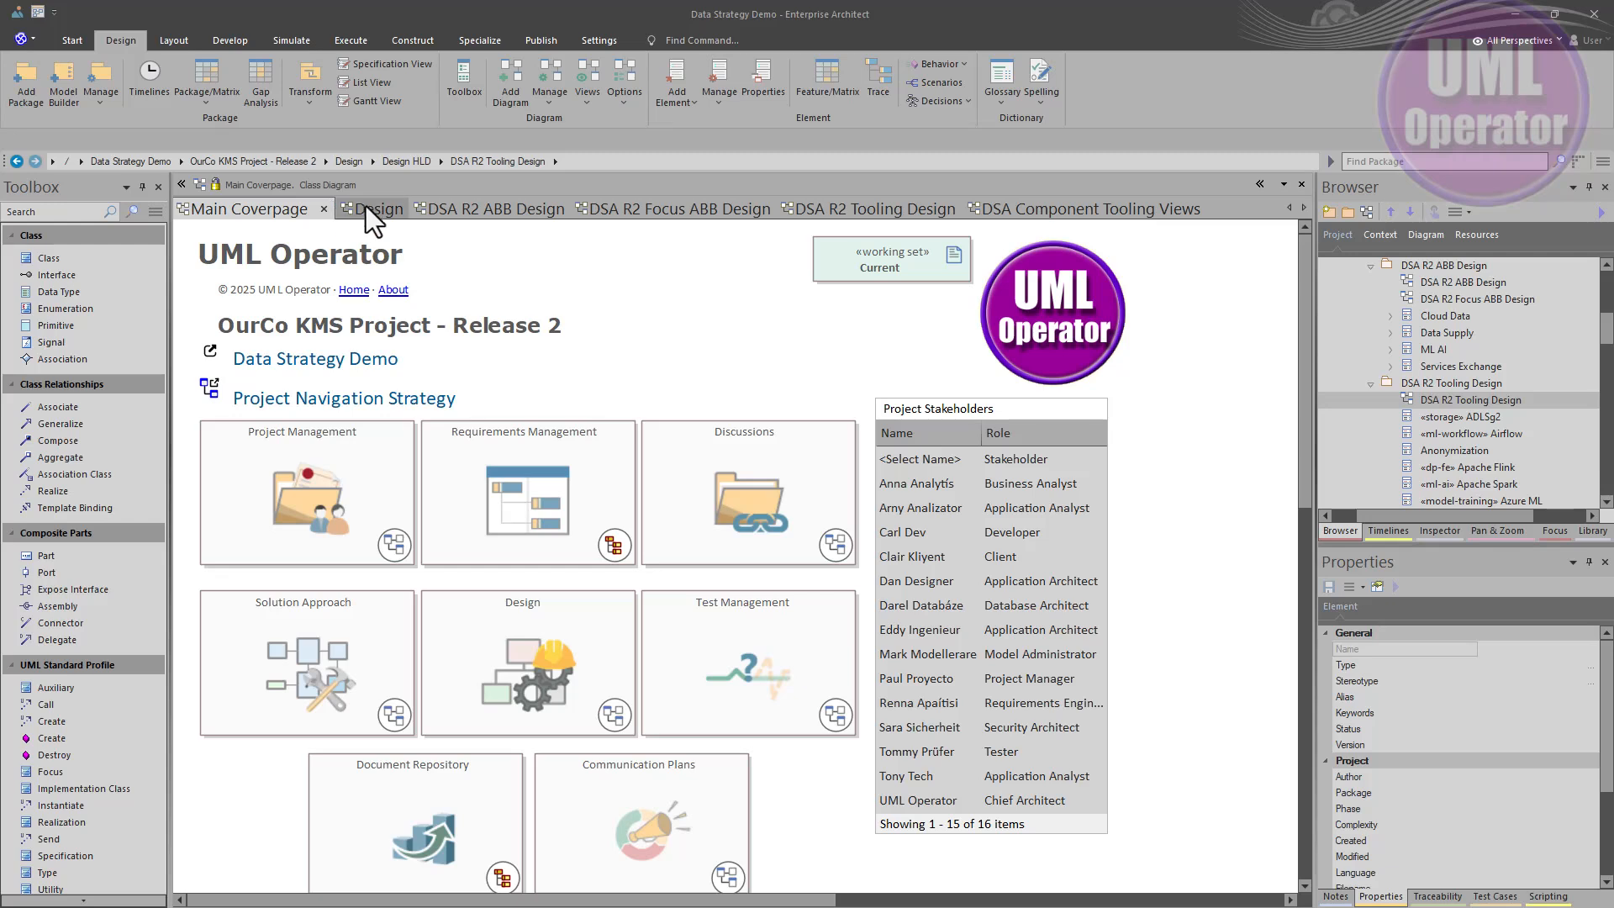
- Browse the Design, DSA R2 ABB Design, DSA R2 Focus ABB Design and DSA R2 Tooling Design diagrams
{"action": "left_click", "coordinate": [365, 220]}
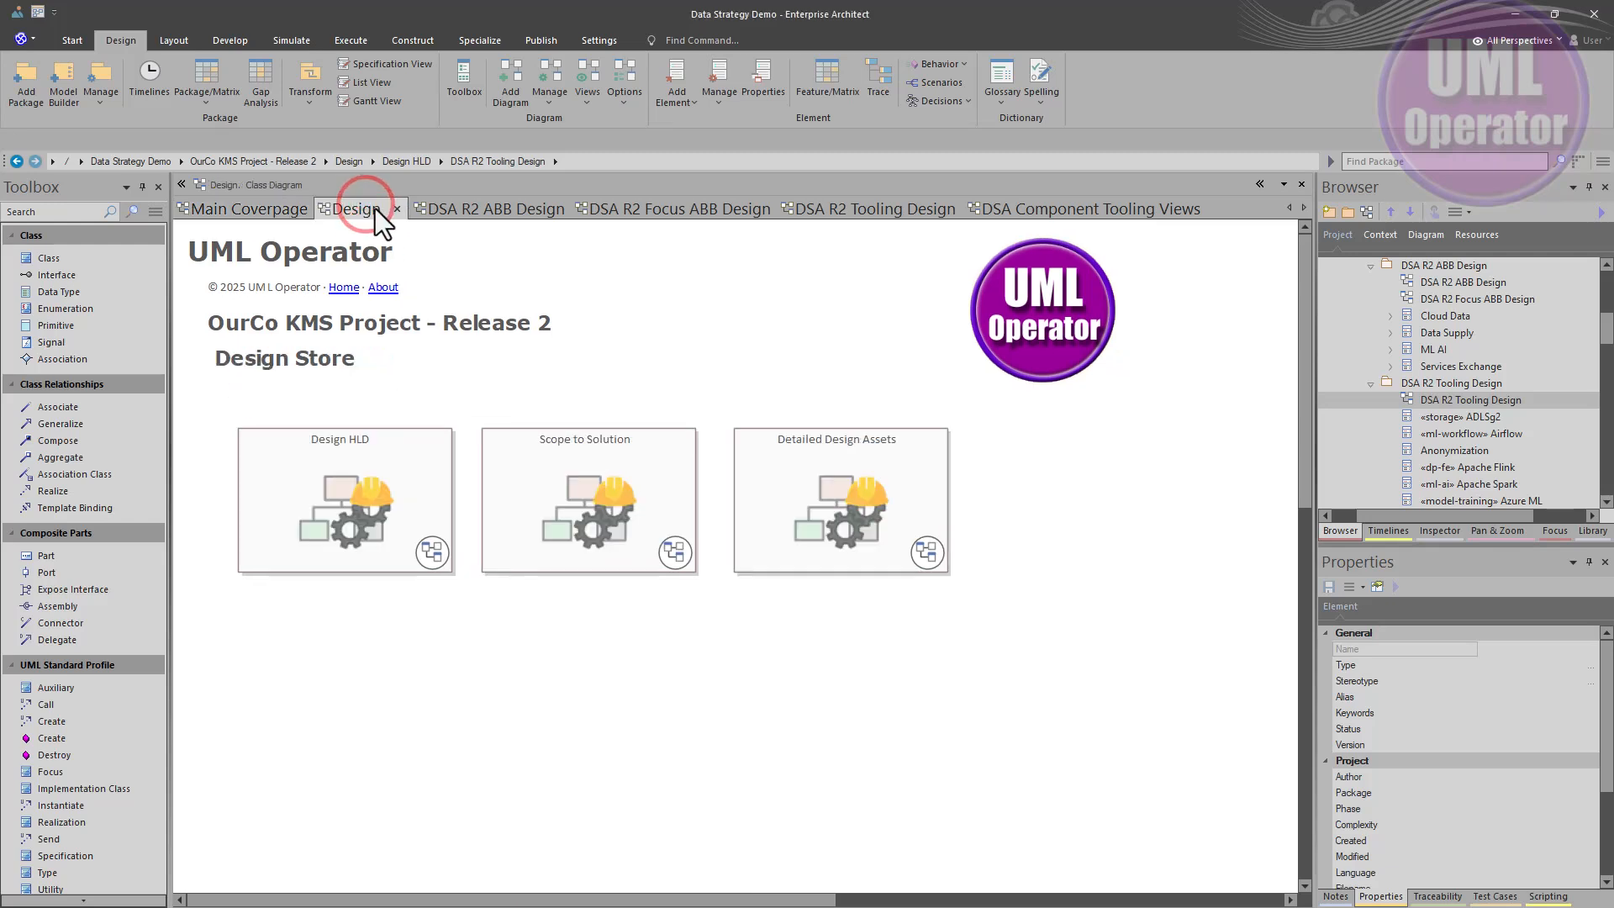
{"action": "left_click", "coordinate": [487, 205]}
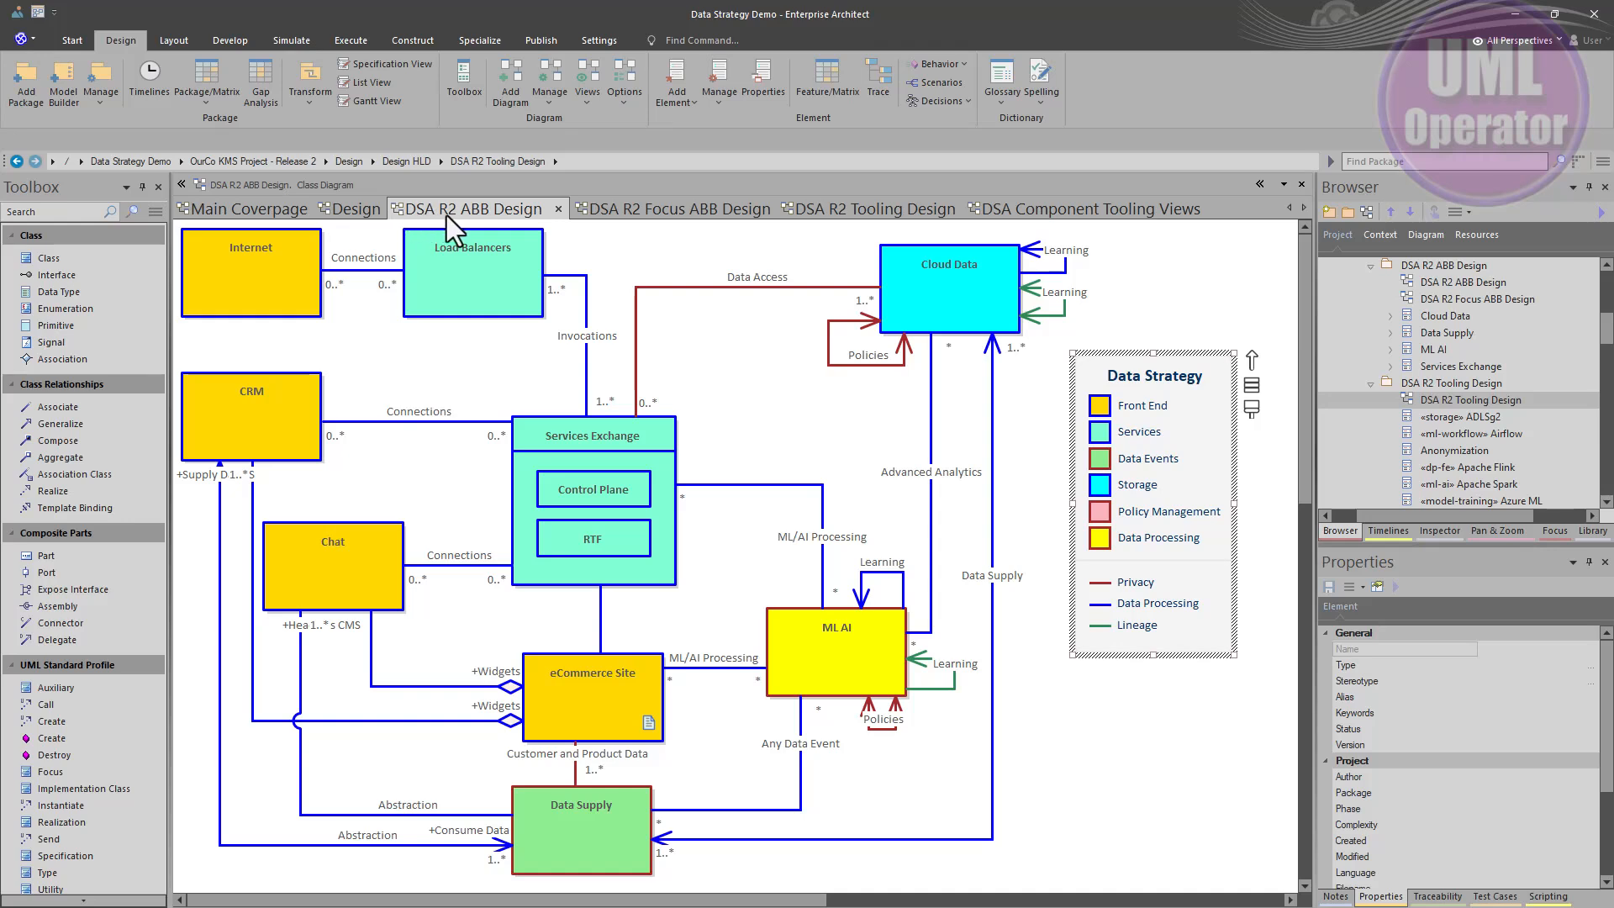
{"action": "left_click", "coordinate": [609, 215]}
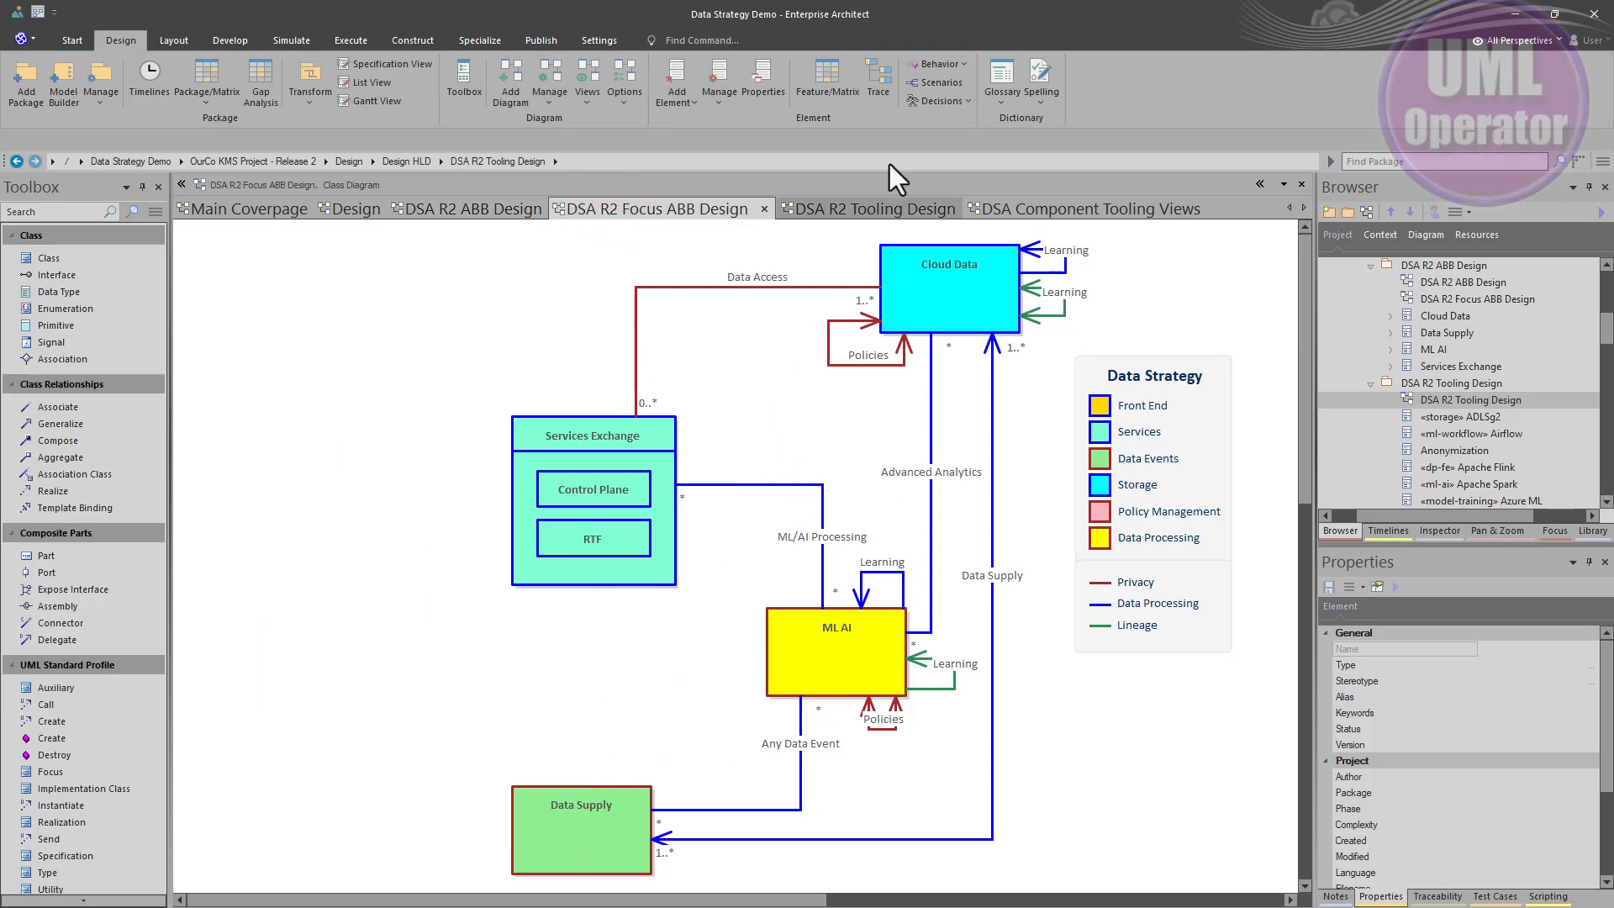
{"action": "left_click", "coordinate": [834, 208]}
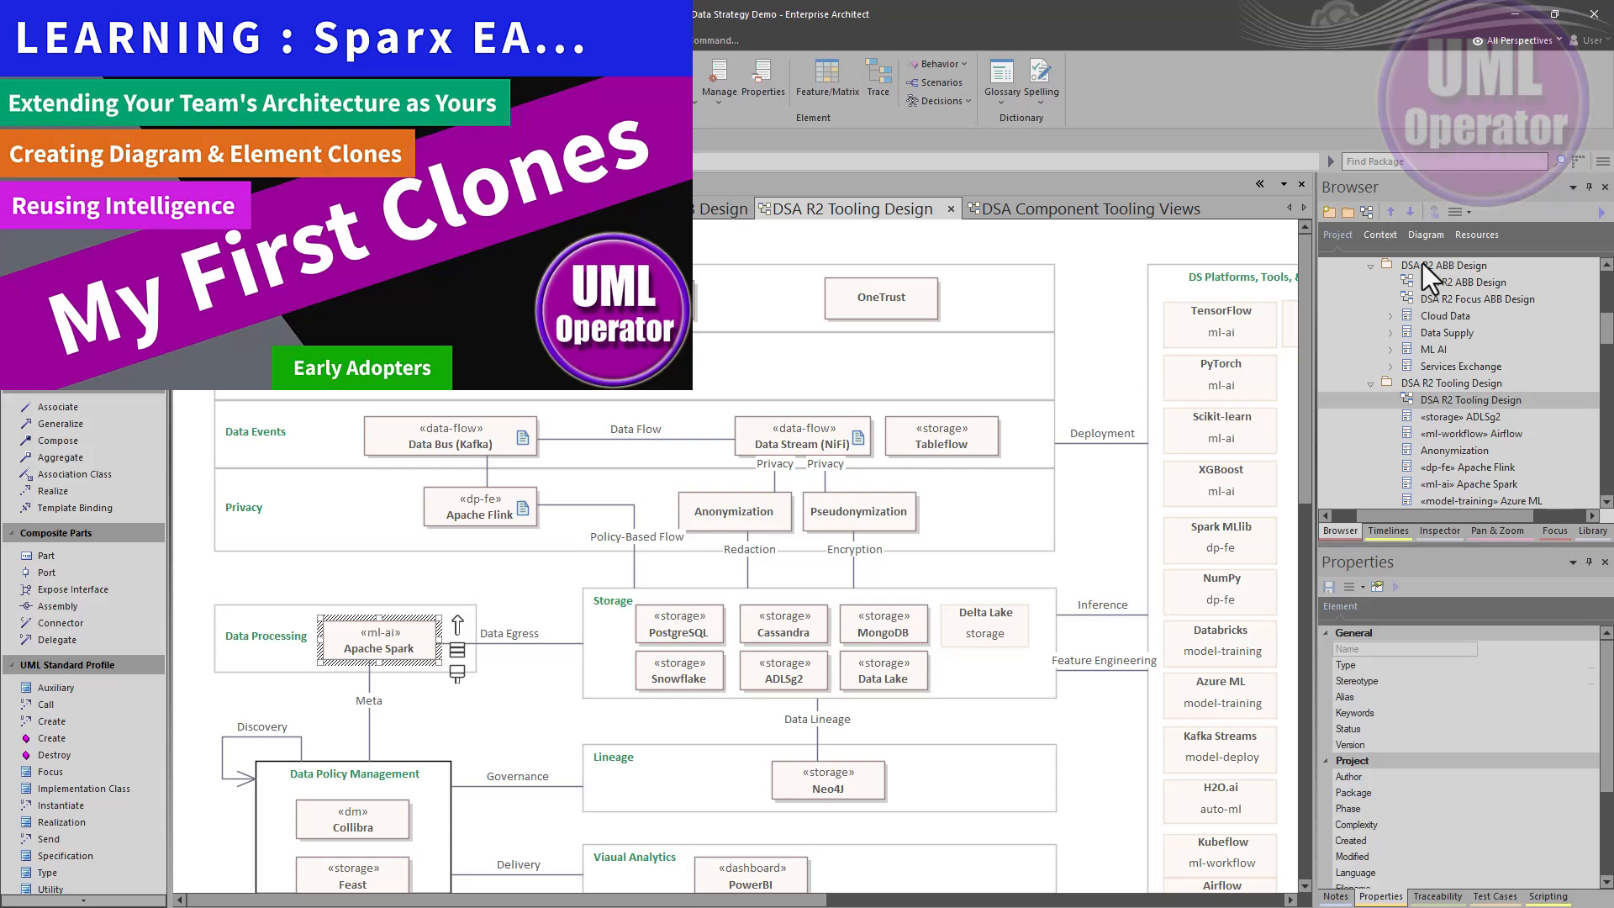
- Locate the DSA R2 Tooling Design diagram in the project browser and review its package contents
{"action": "right_click", "coordinate": [1117, 323]}
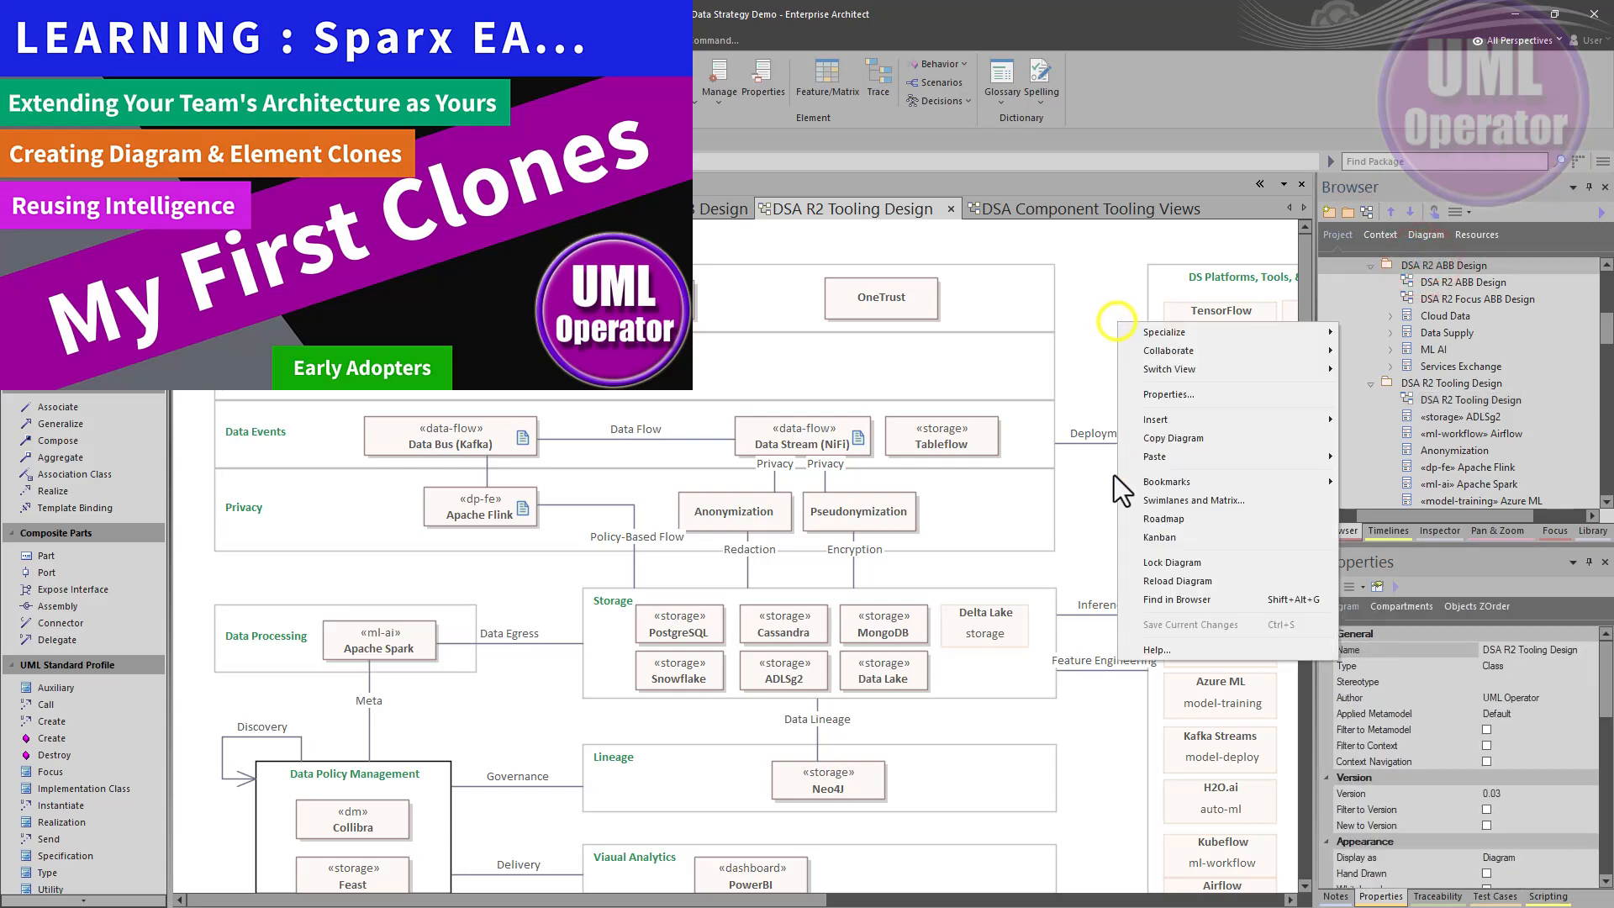
{"action": "left_click", "coordinate": [1144, 599]}
{"action": "left_click", "coordinate": [1414, 382]}
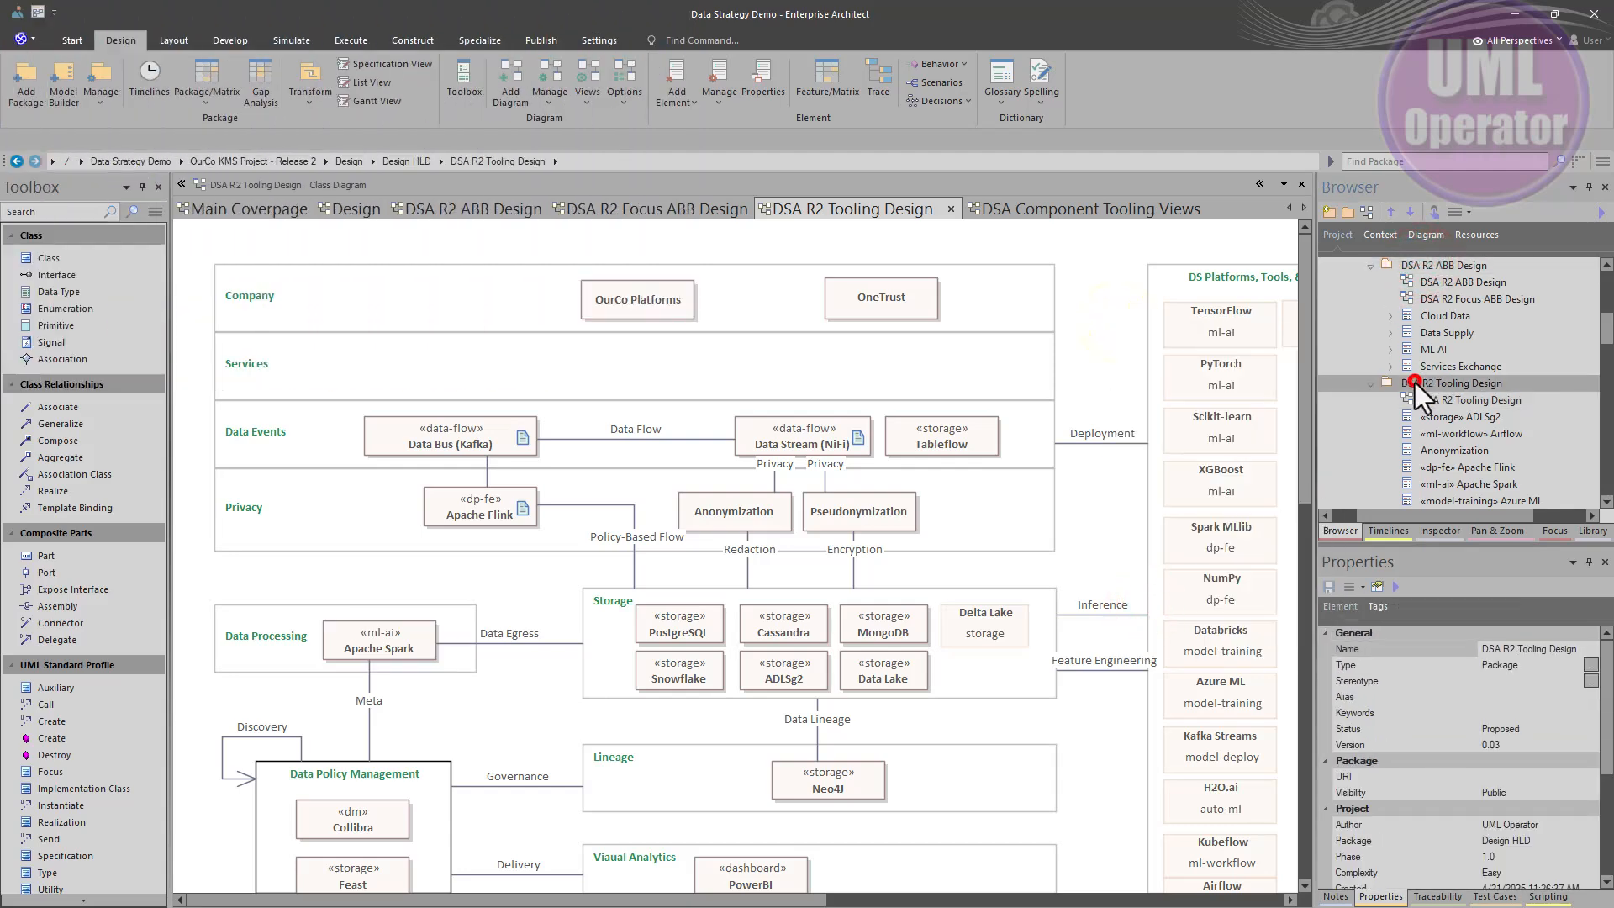
{"action": "scroll", "coordinate": [1416, 383], "scroll_direction": "down", "scroll_amount": 1}
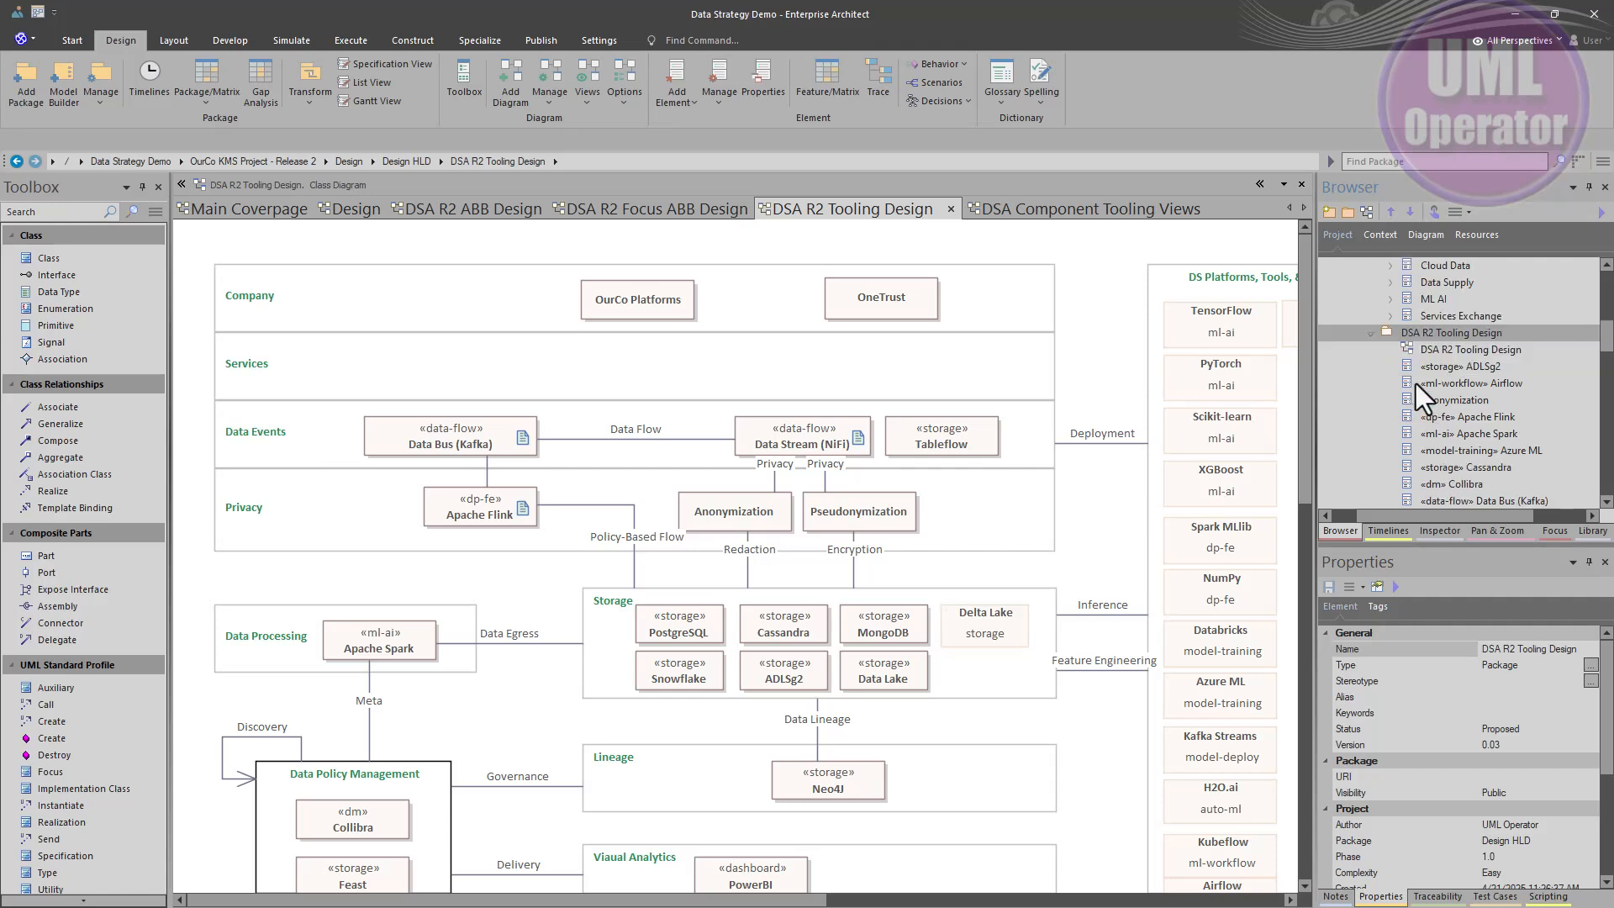
- Locate the DSA Component Tooling Views diagram in the project browser and select it there
{"action": "left_click", "coordinate": [1043, 207]}
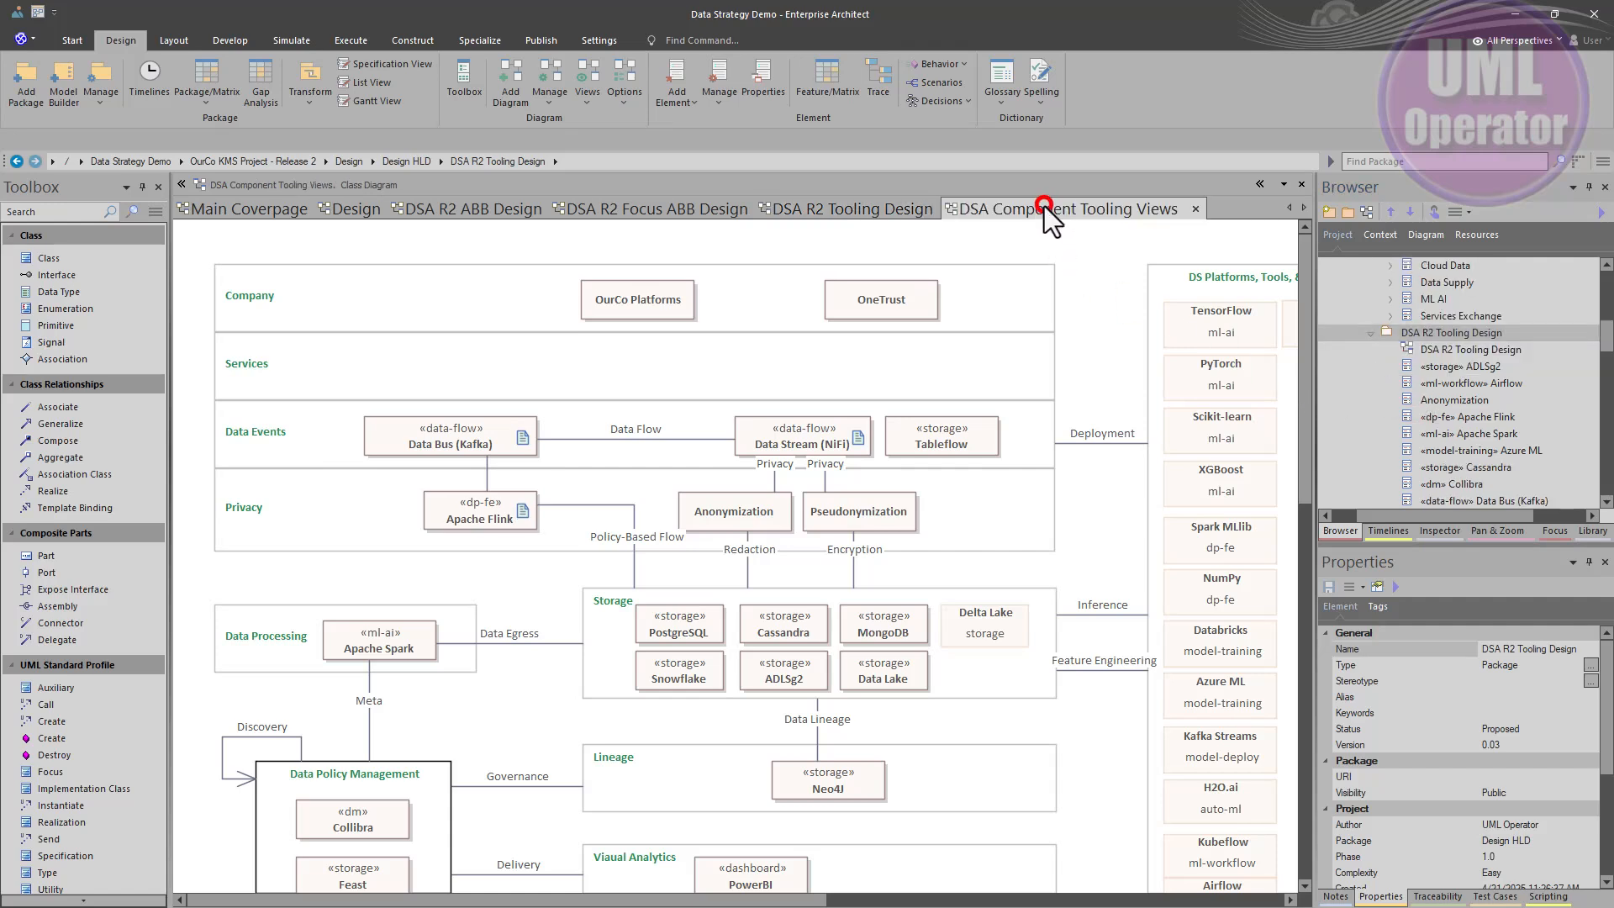
{"action": "right_click", "coordinate": [1132, 346]}
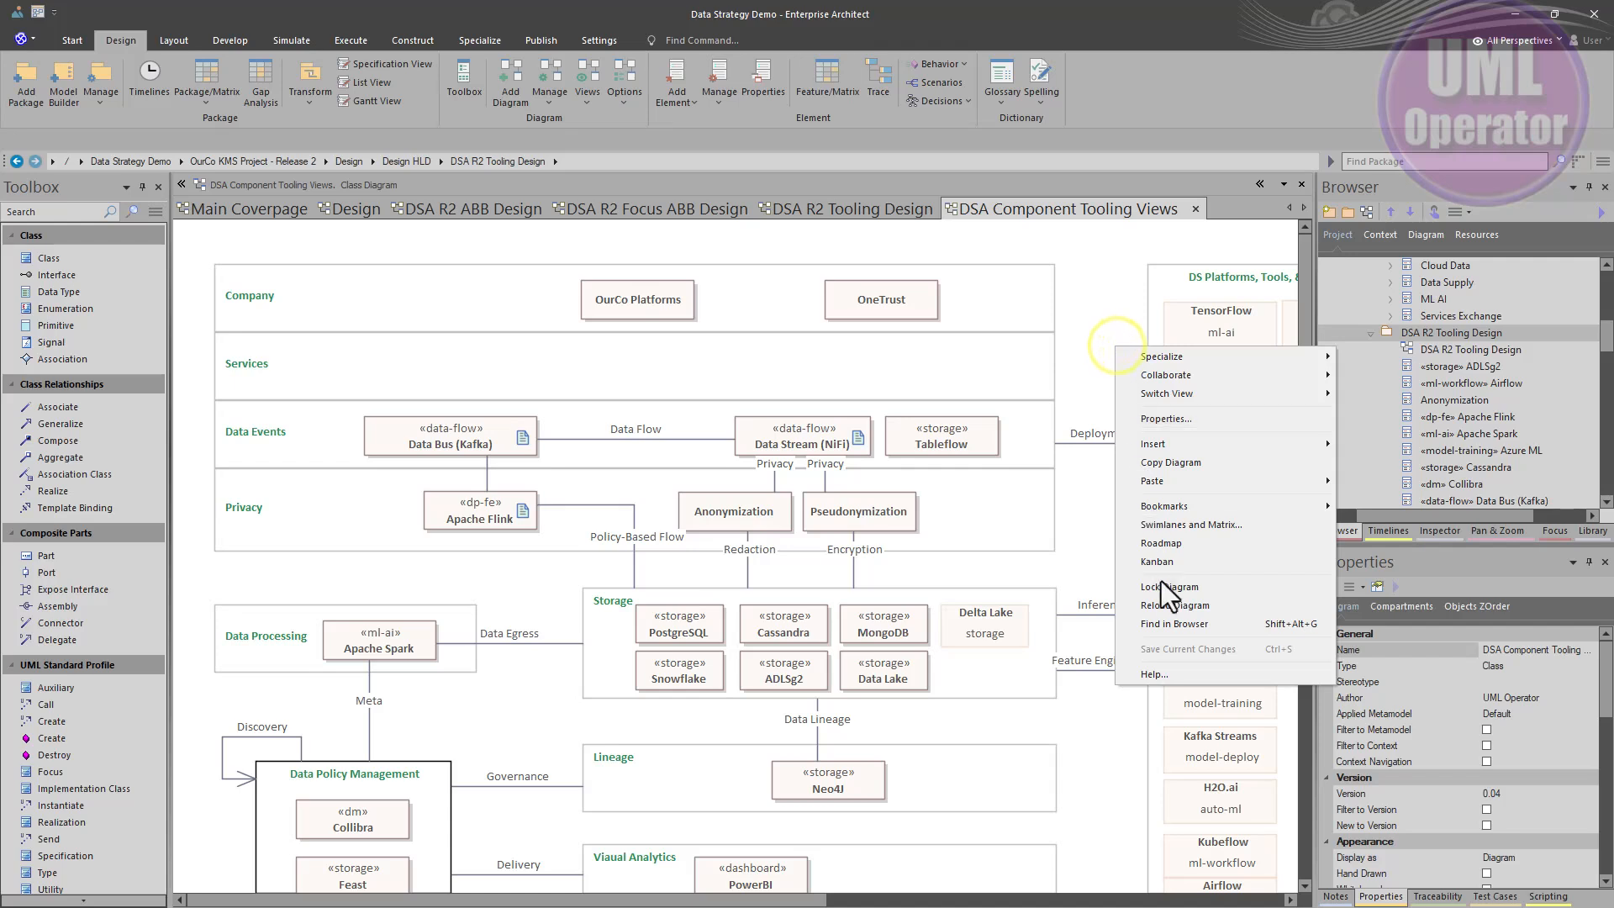
{"action": "left_click", "coordinate": [1160, 620]}
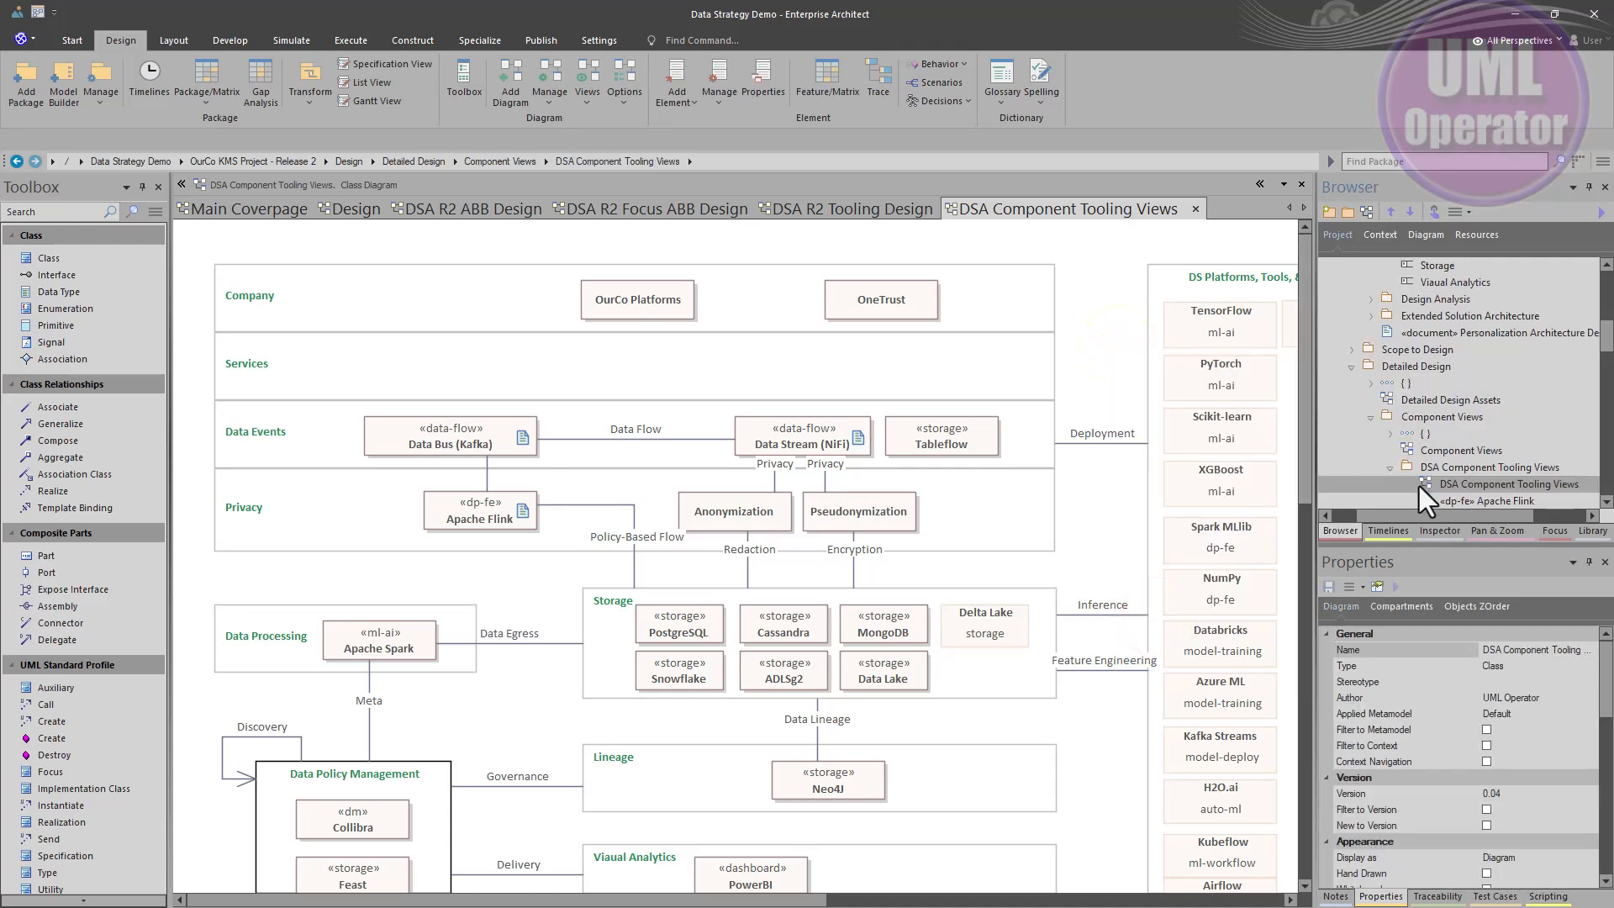
{"action": "scroll", "coordinate": [1419, 485], "scroll_direction": "down", "scroll_amount": 1}
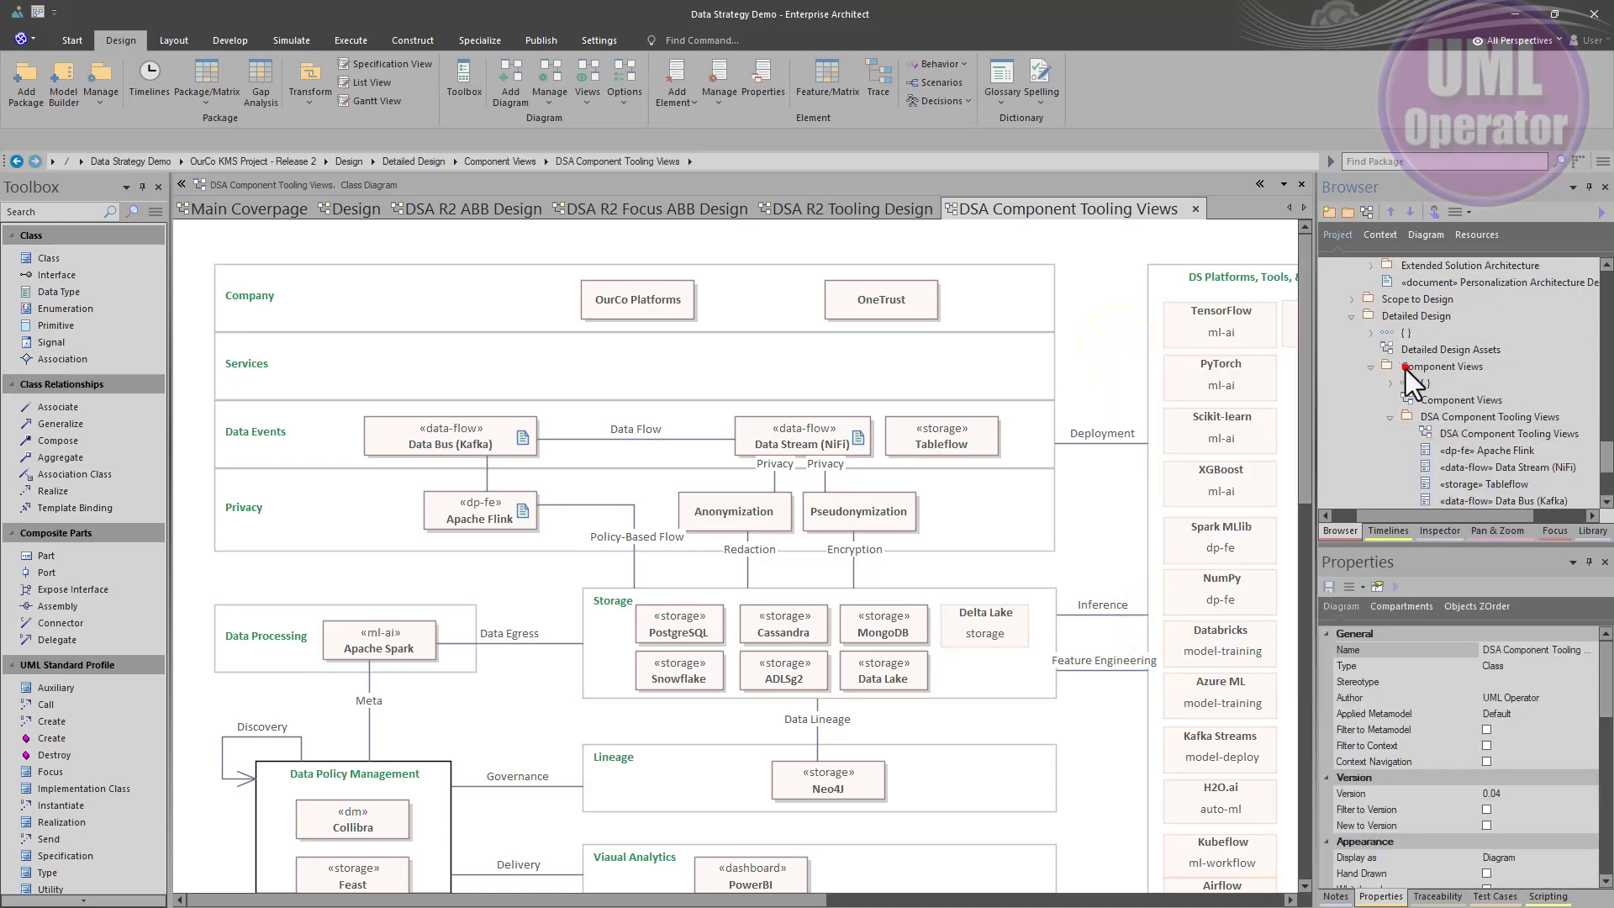
{"action": "left_click", "coordinate": [1393, 364]}
{"action": "left_click", "coordinate": [1426, 416]}
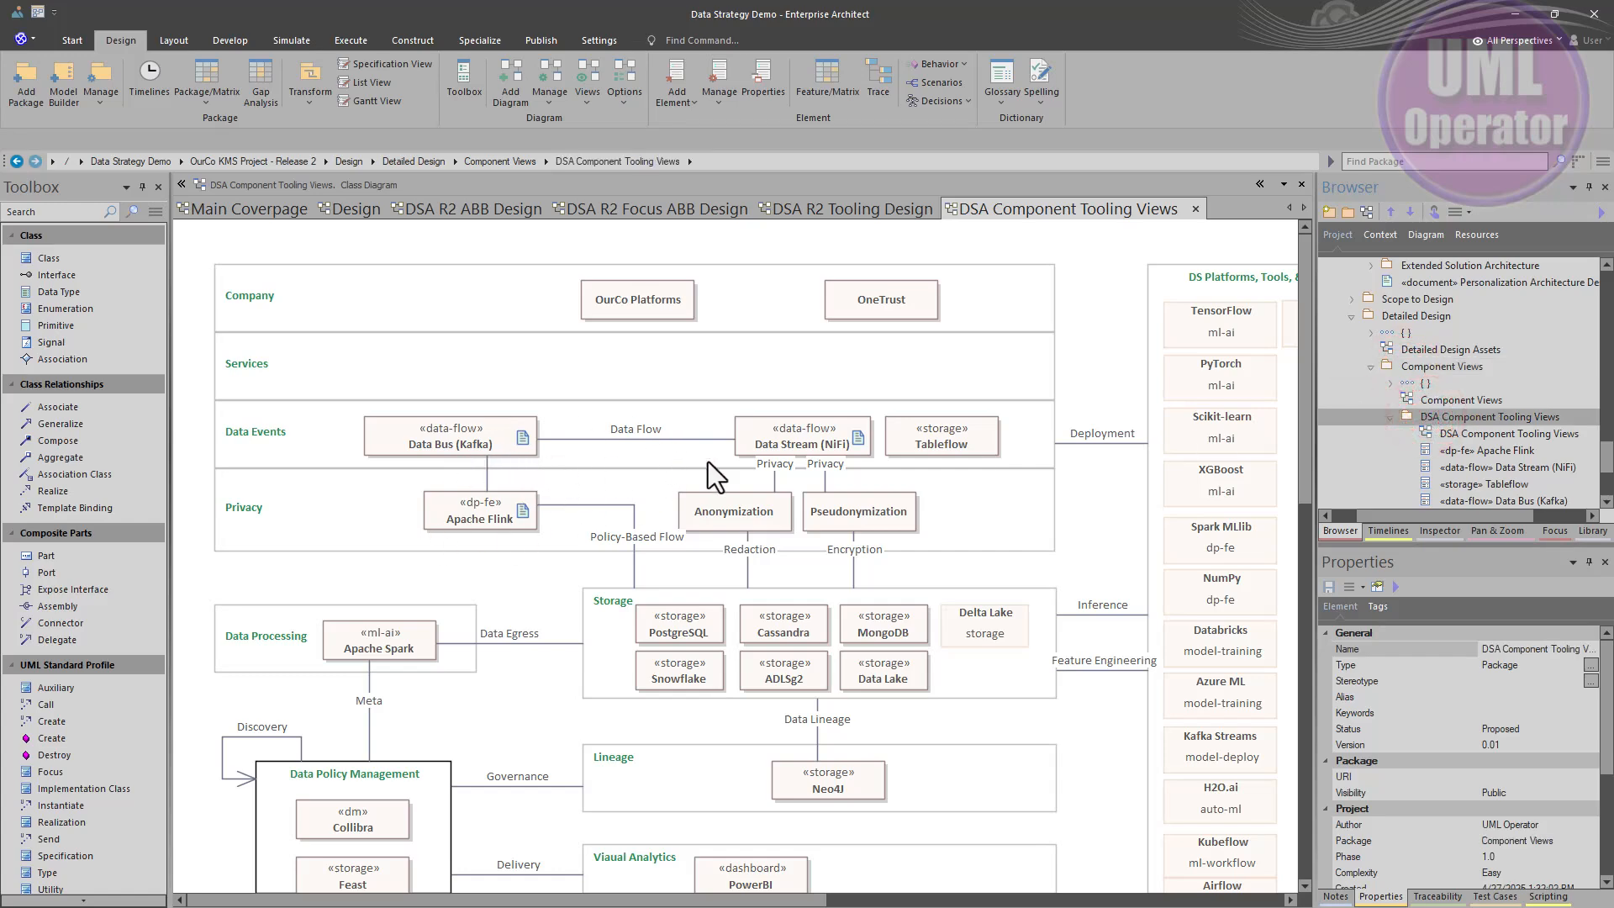
{"action": "left_click", "coordinate": [1465, 434]}
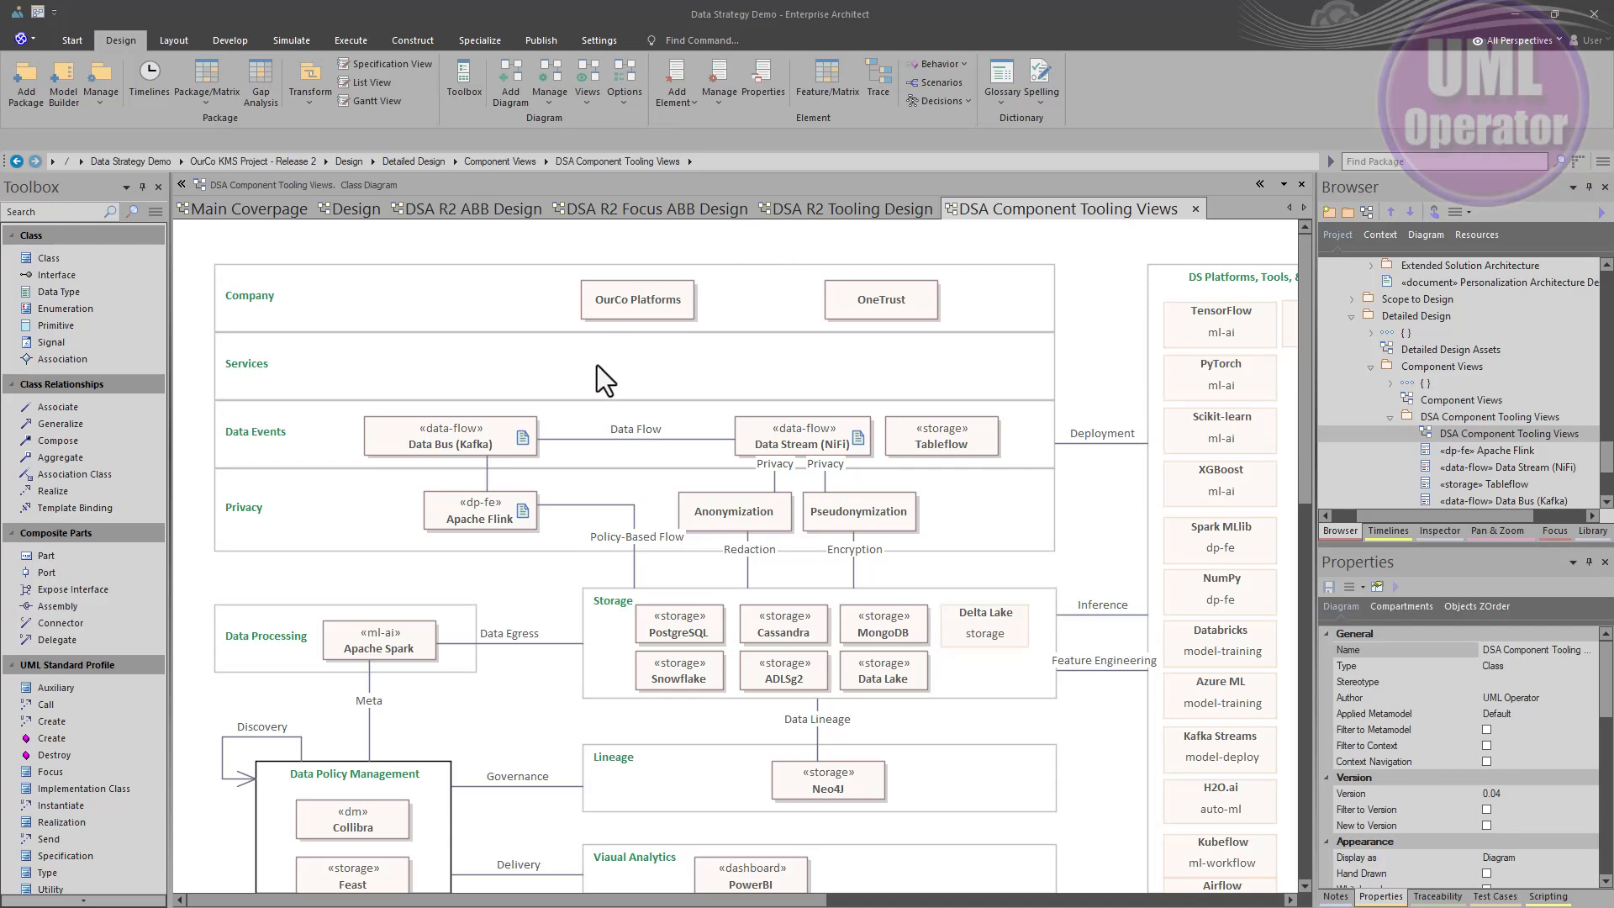
- Filter the DSA R2 Tooling Design diagram to elements whose Version contains 0.01
{"action": "left_click", "coordinate": [820, 209]}
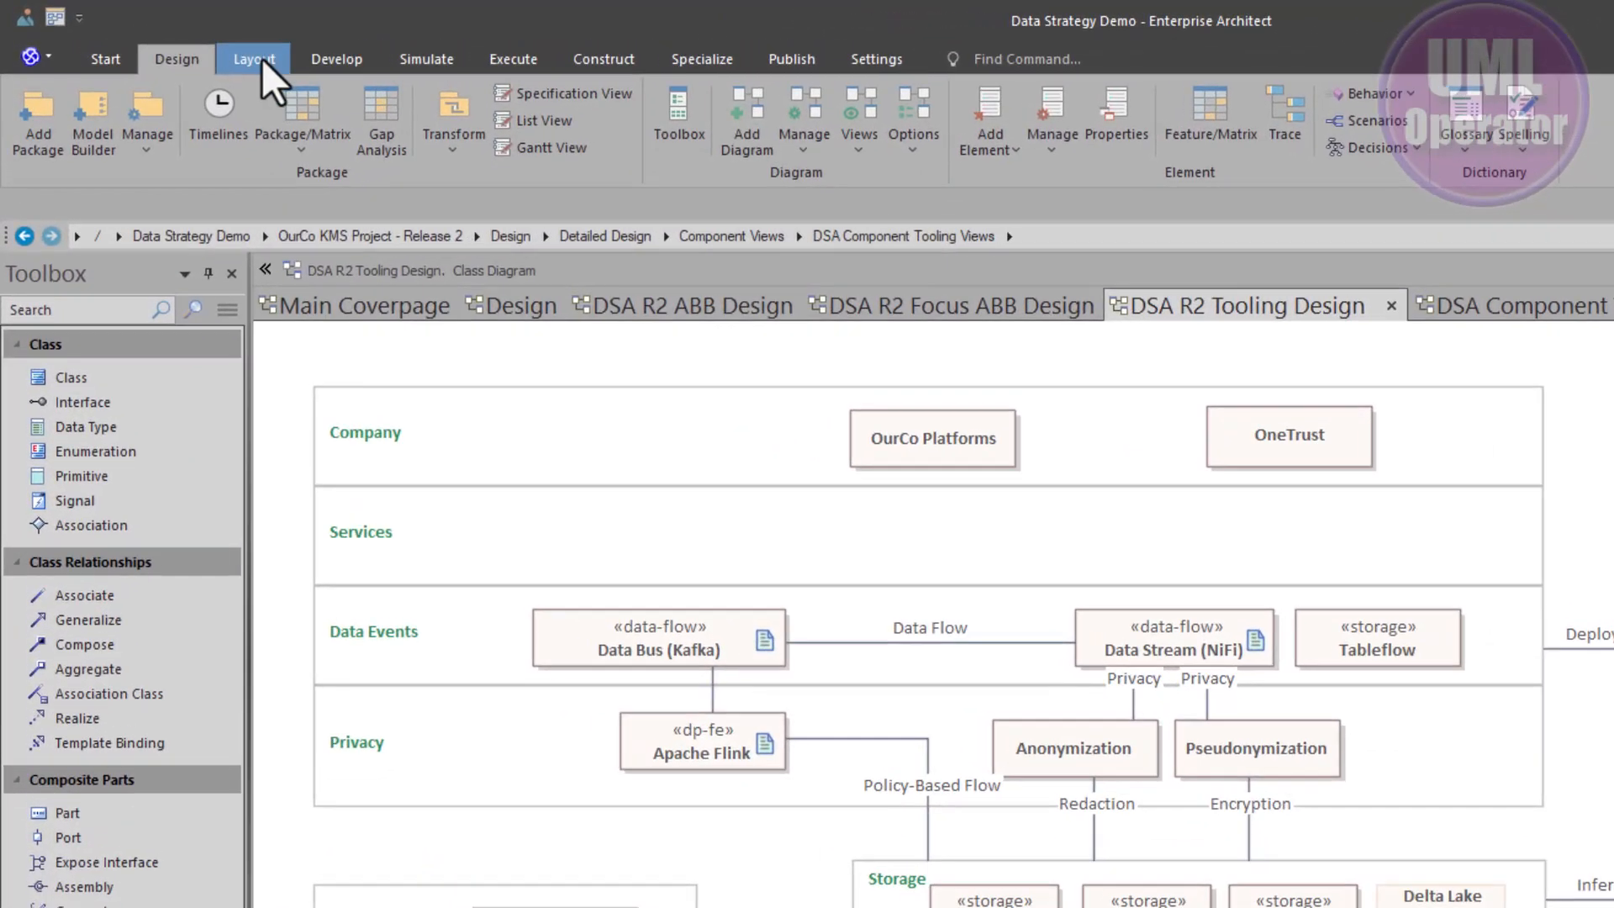
{"action": "left_click", "coordinate": [227, 54]}
{"action": "left_click", "coordinate": [1121, 99]}
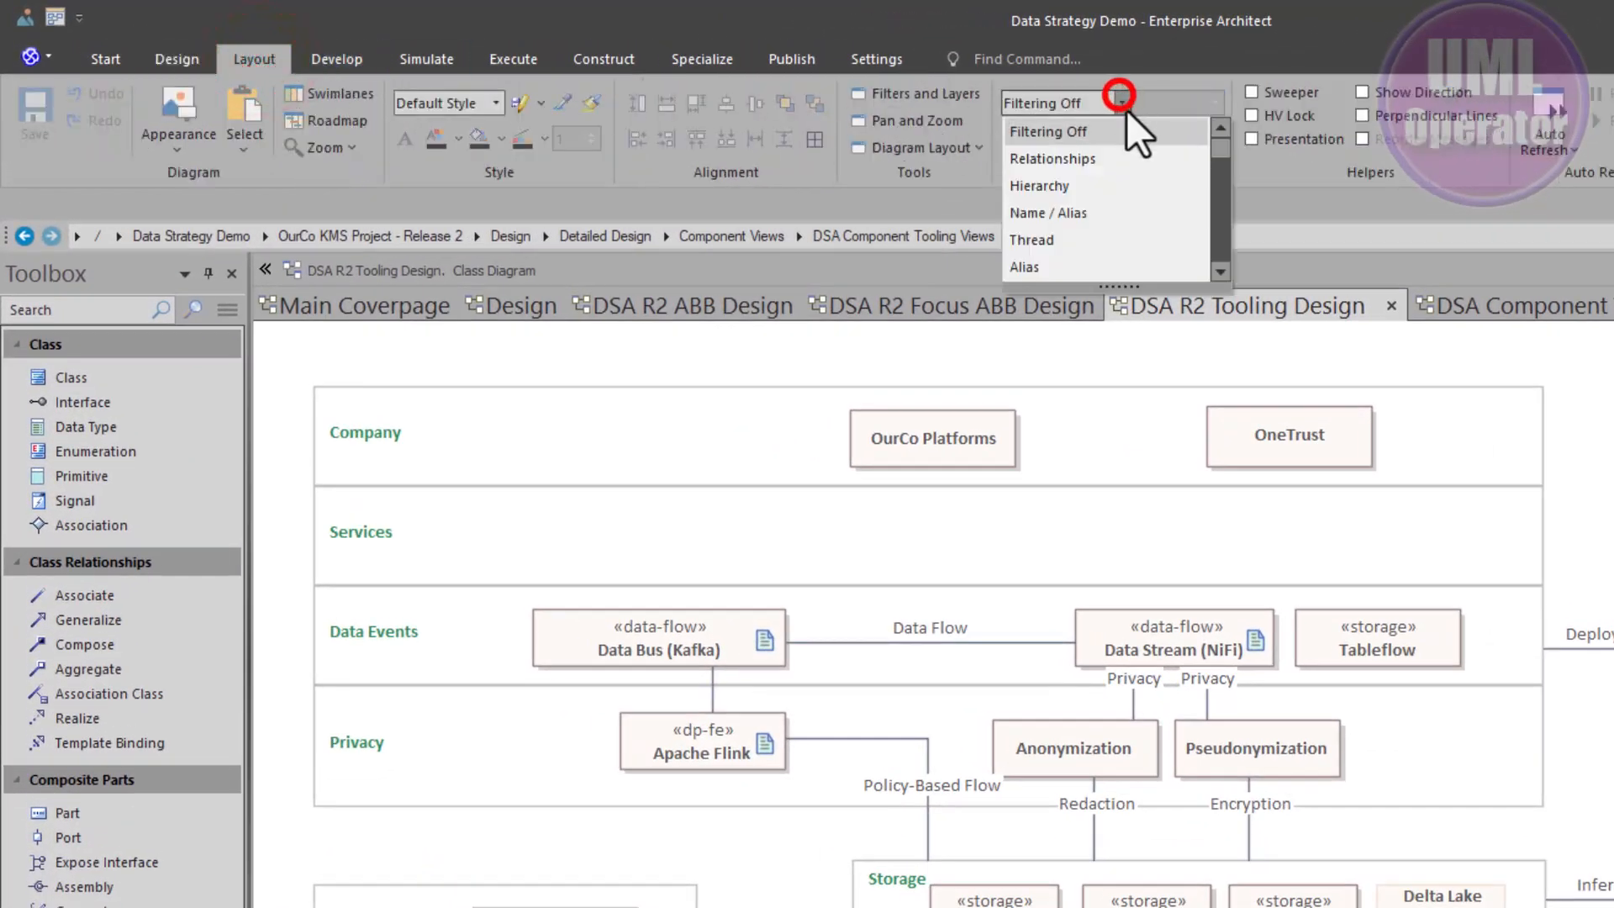
{"action": "left_click_drag", "start_coordinate": [1214, 157], "coordinate": [1212, 234]}
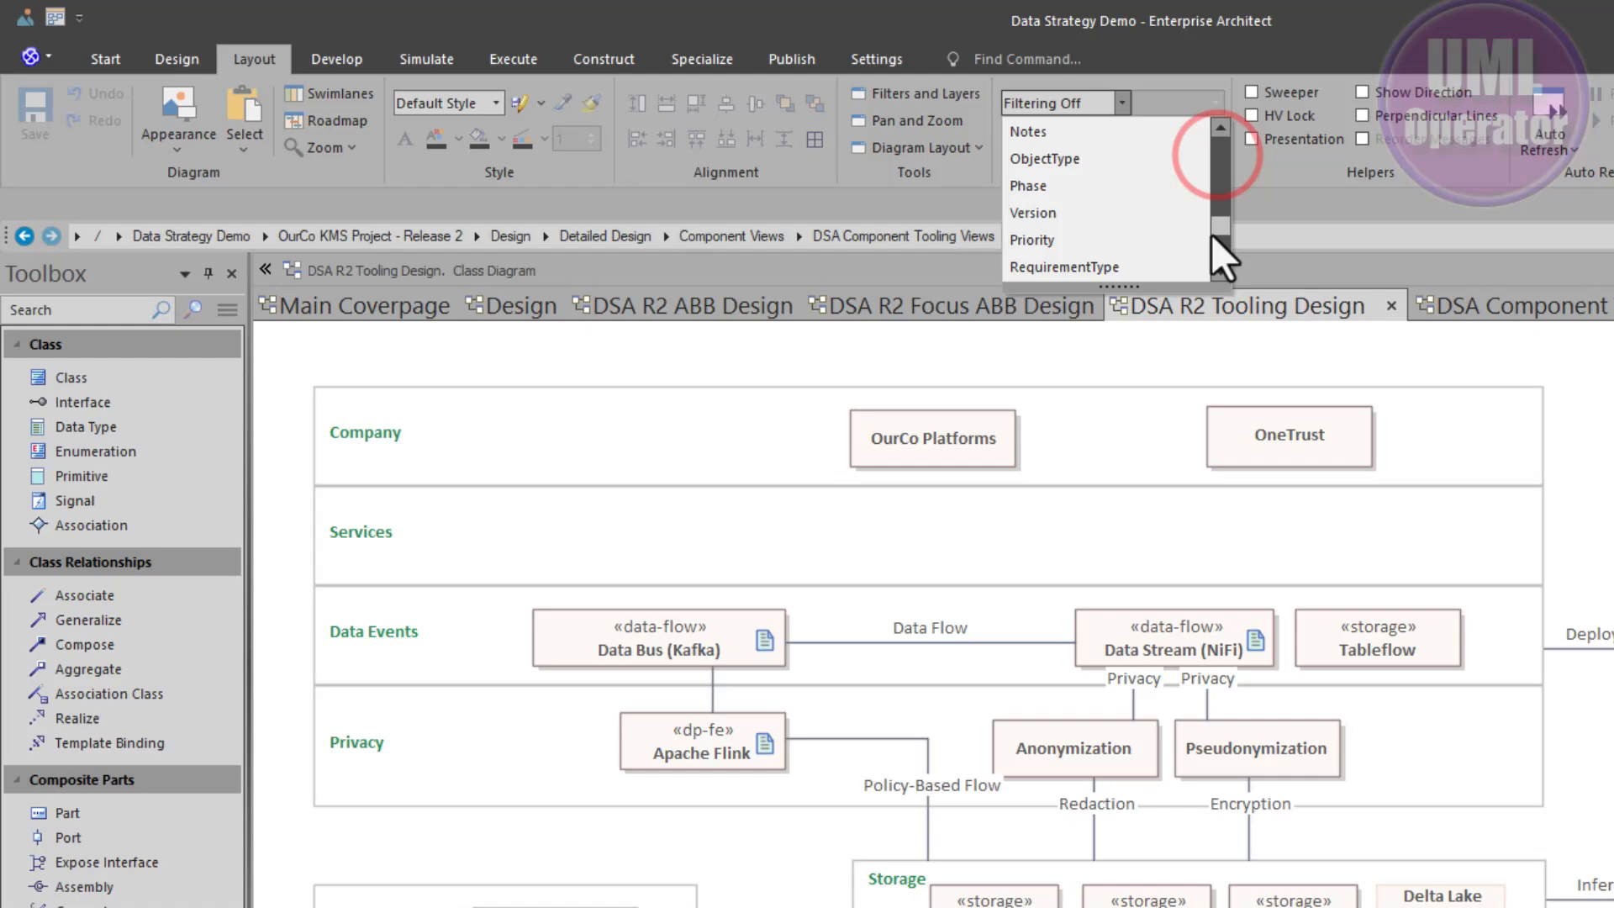
{"action": "left_click", "coordinate": [1136, 213]}
{"action": "left_click", "coordinate": [1088, 136]}
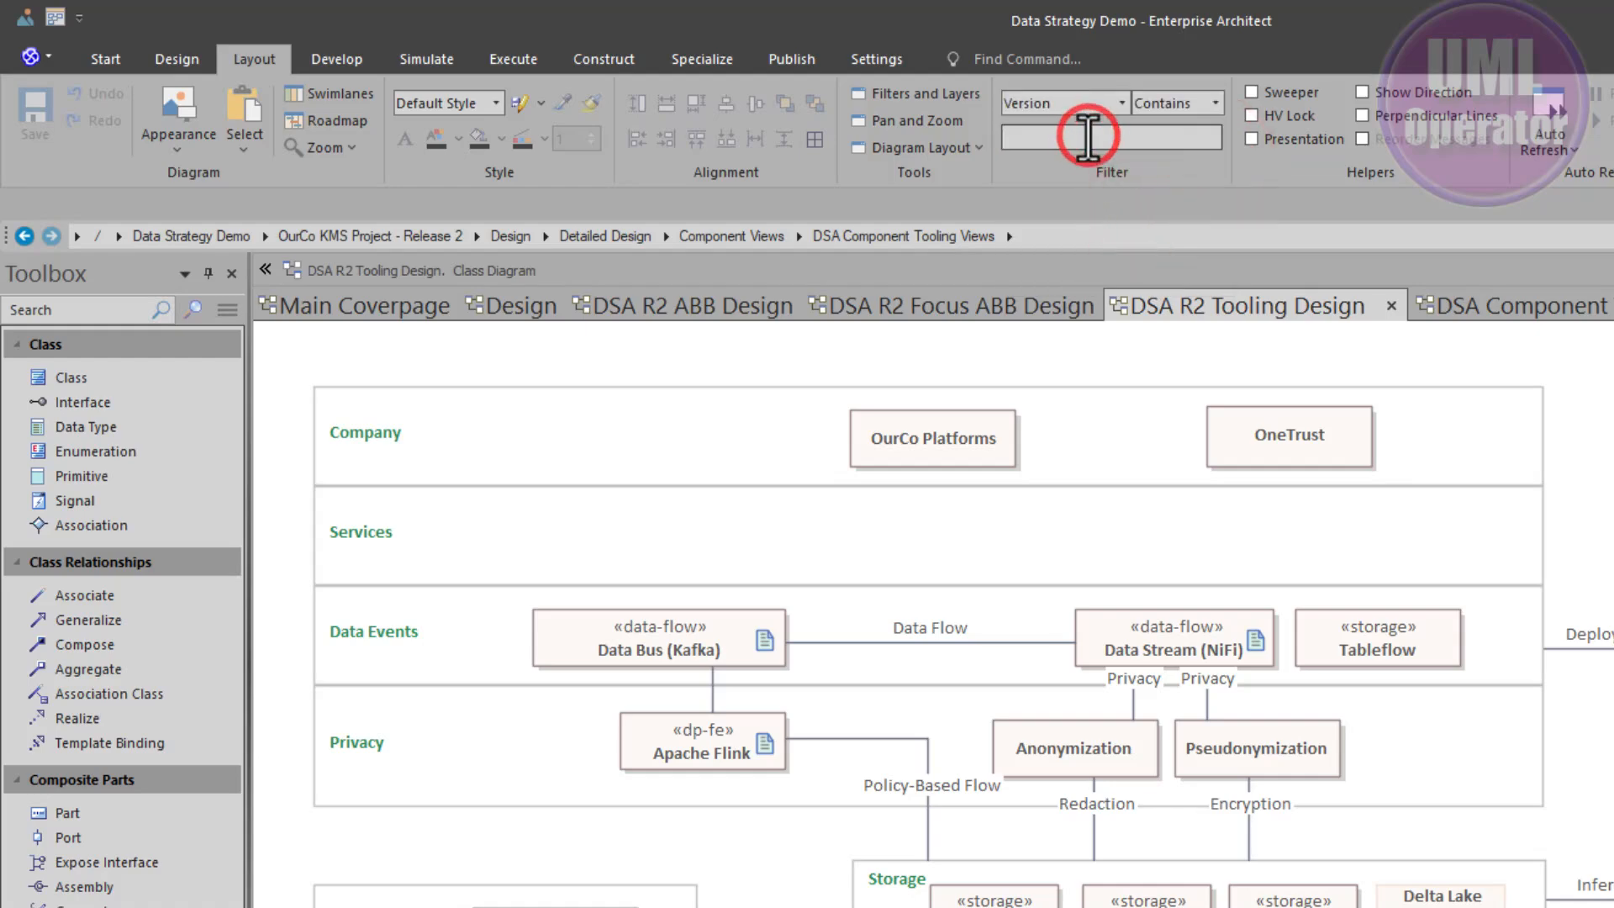
{"action": "type", "text": "0.01"}
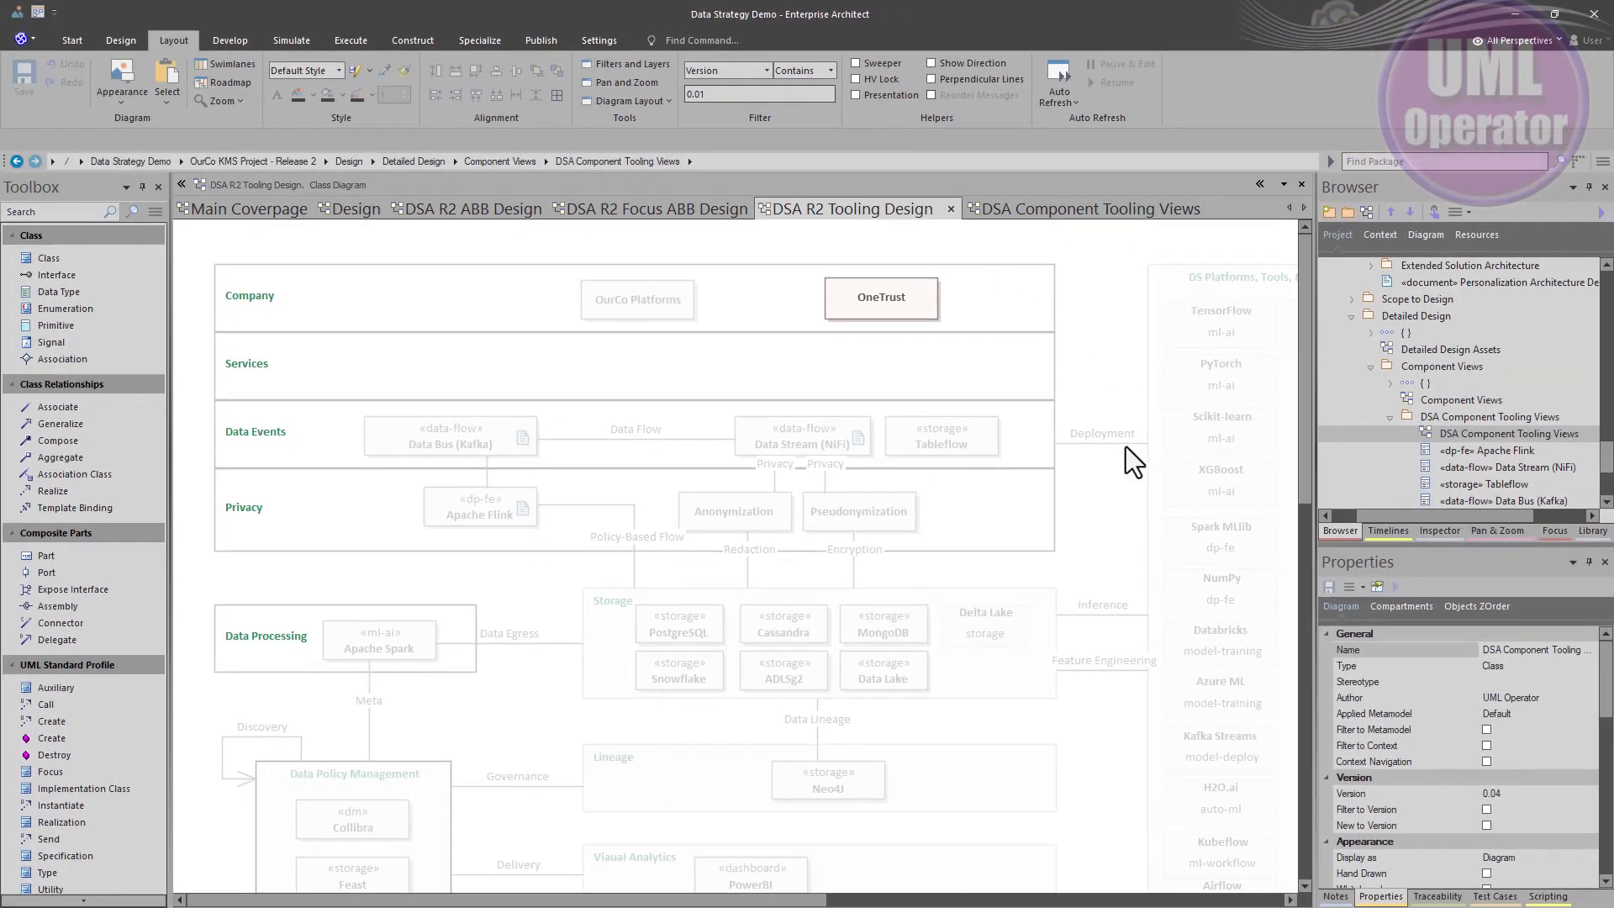
- Try the diagram's Version filter with the values 2 and 3
{"action": "scroll", "coordinate": [1117, 447], "scroll_direction": "down", "scroll_amount": 1}
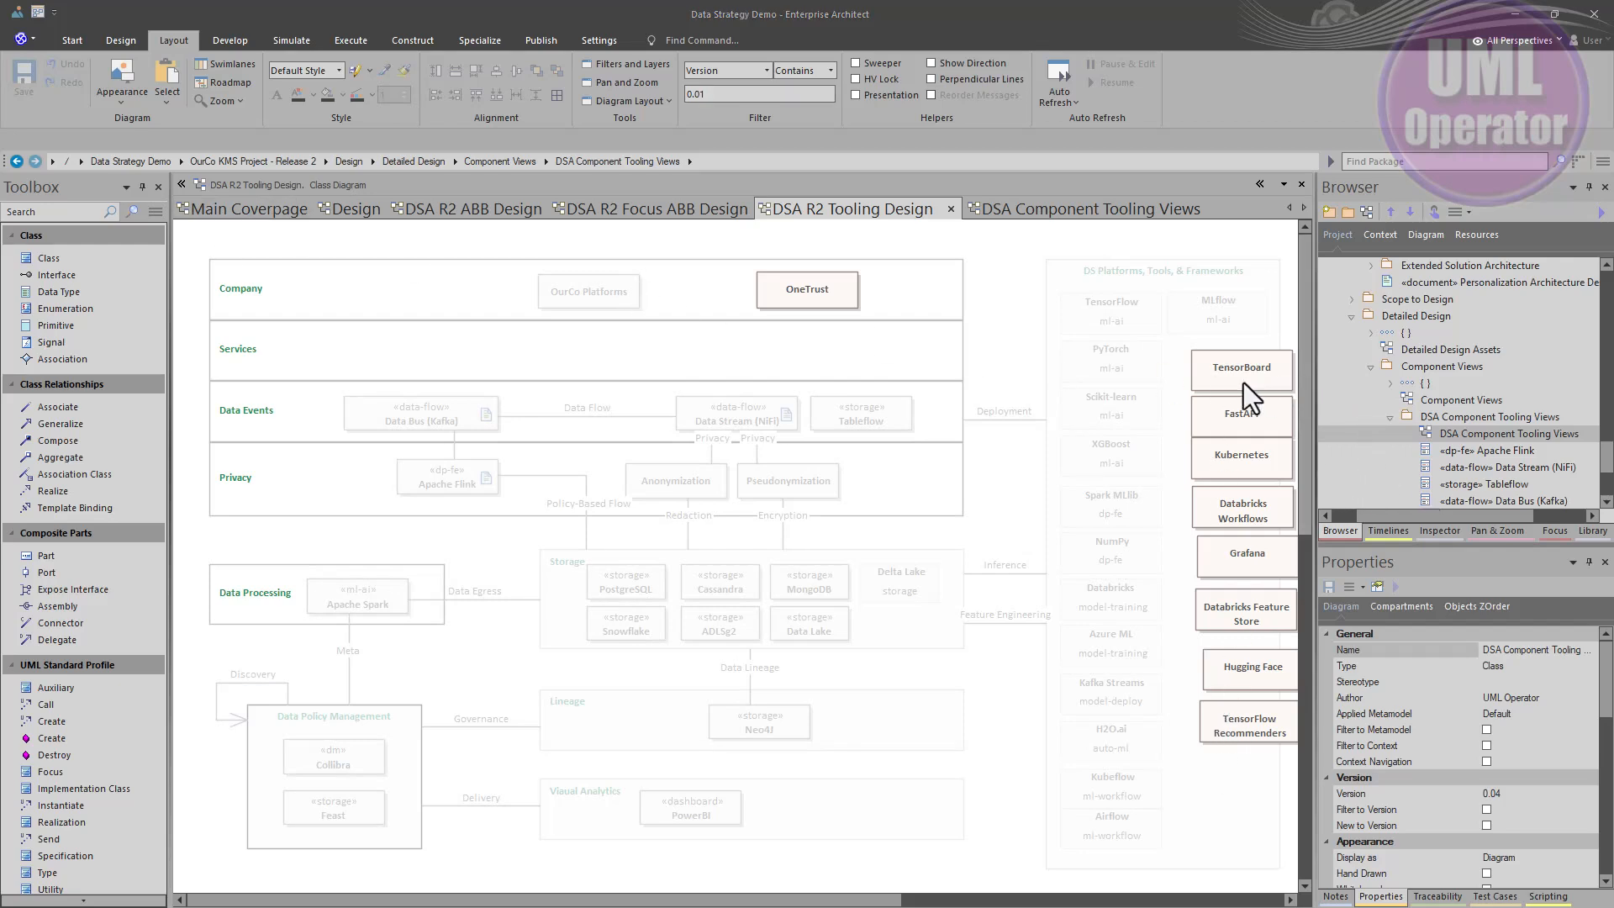
{"action": "double_click", "coordinate": [718, 96]}
{"action": "key", "text": "BackSpace"}
{"action": "type", "text": "2"}
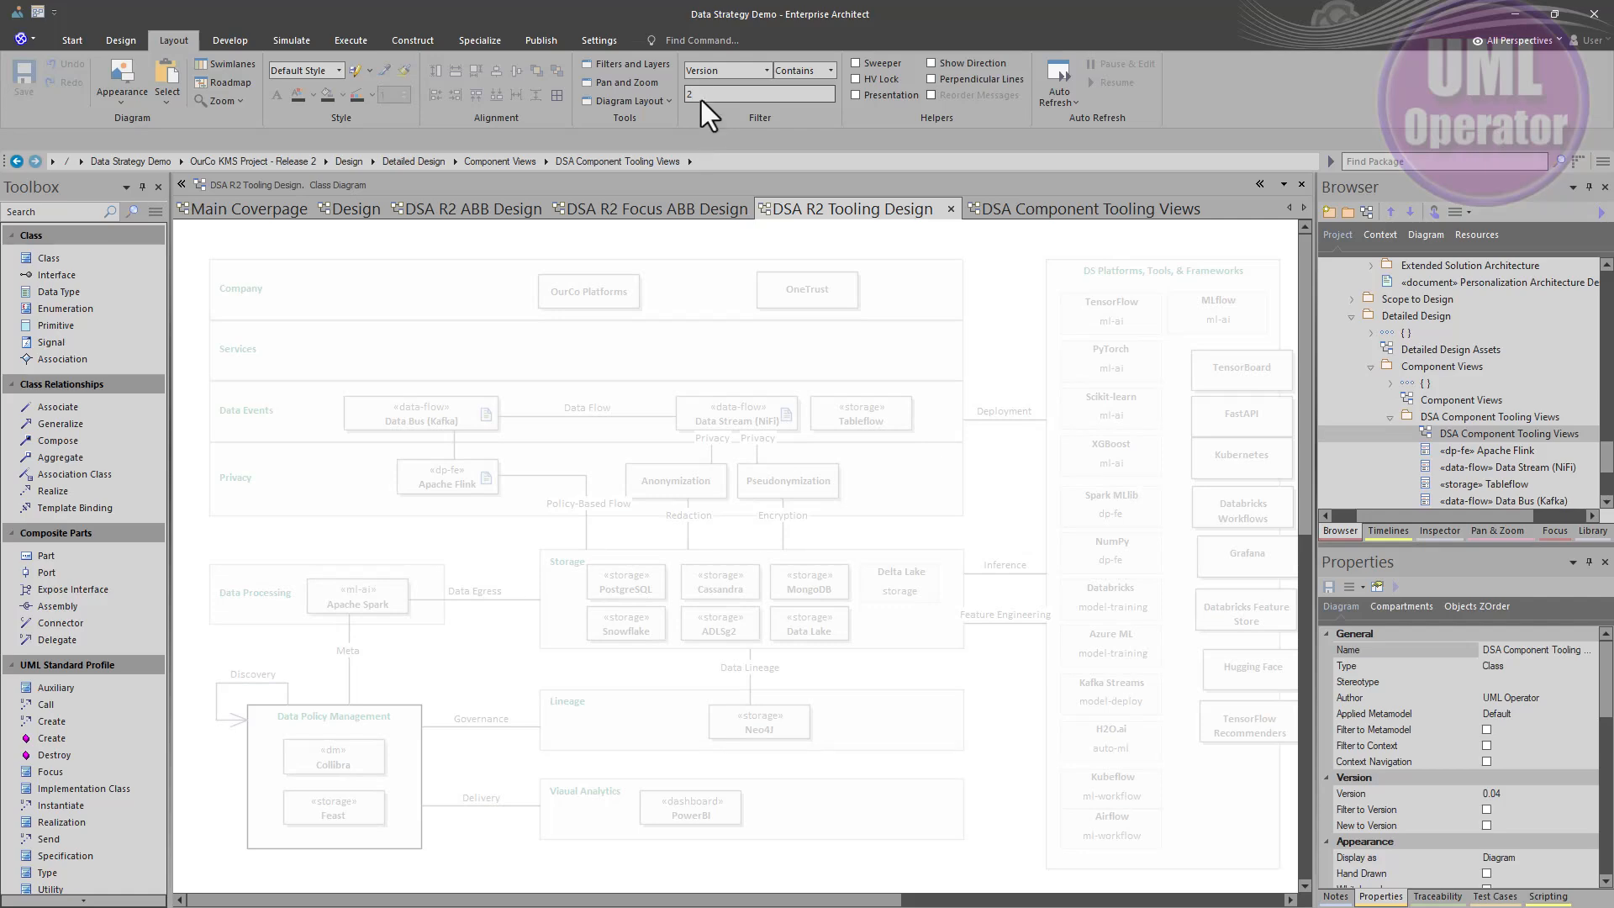
{"action": "type", "text": "3"}
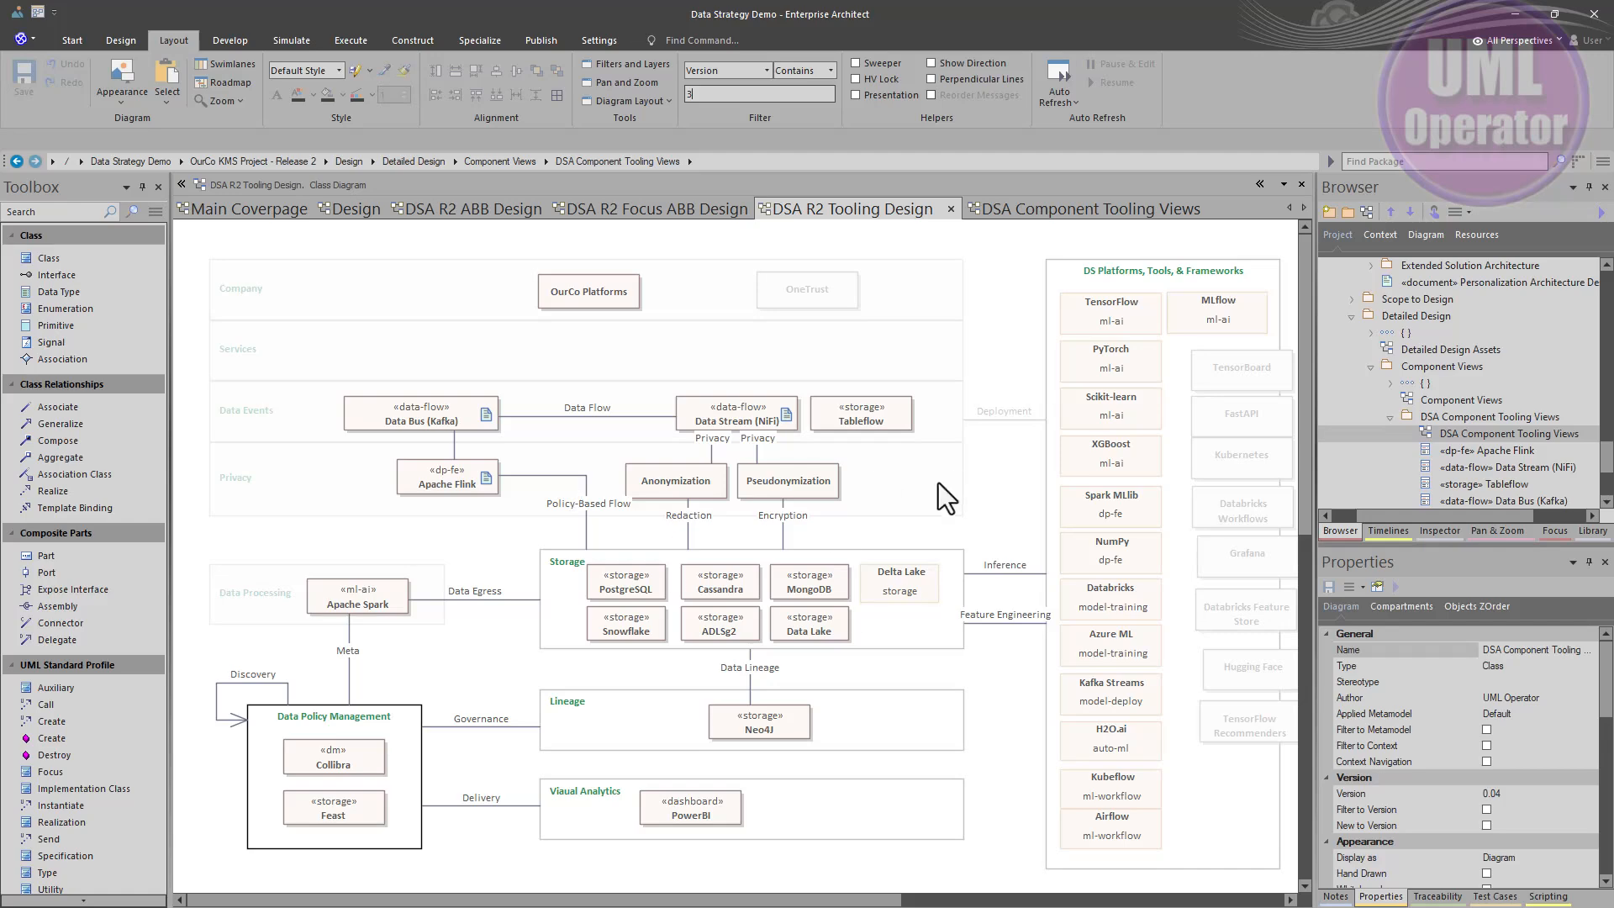
- Set the Version filter value to 4
{"action": "left_click", "coordinate": [698, 94]}
{"action": "key", "text": "BackSpace"}
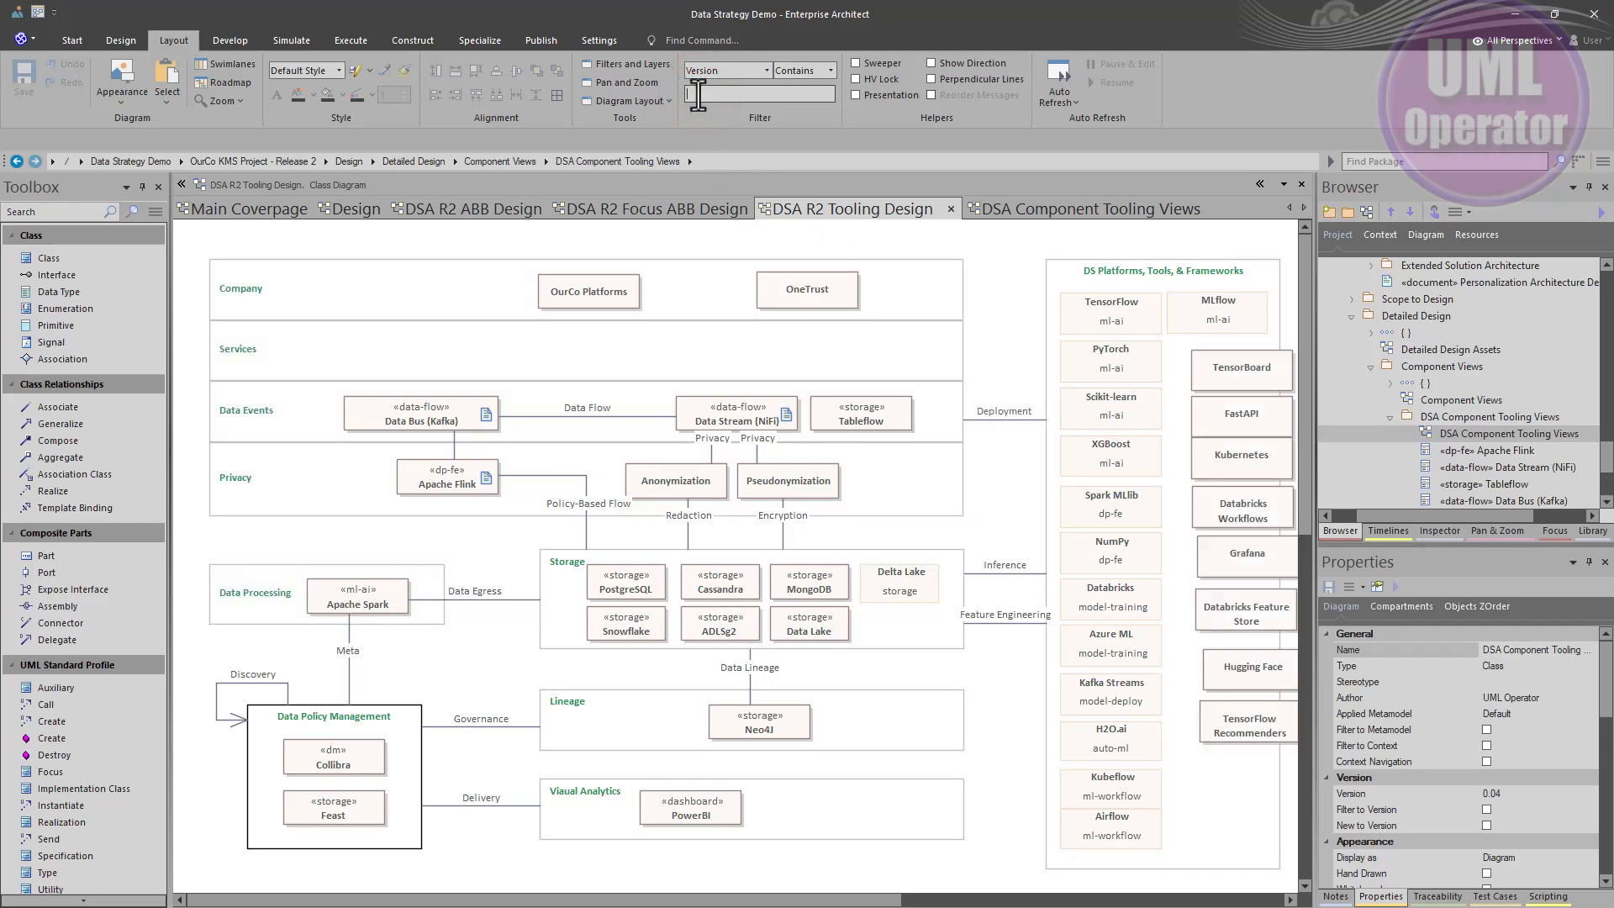
{"action": "type", "text": "4"}
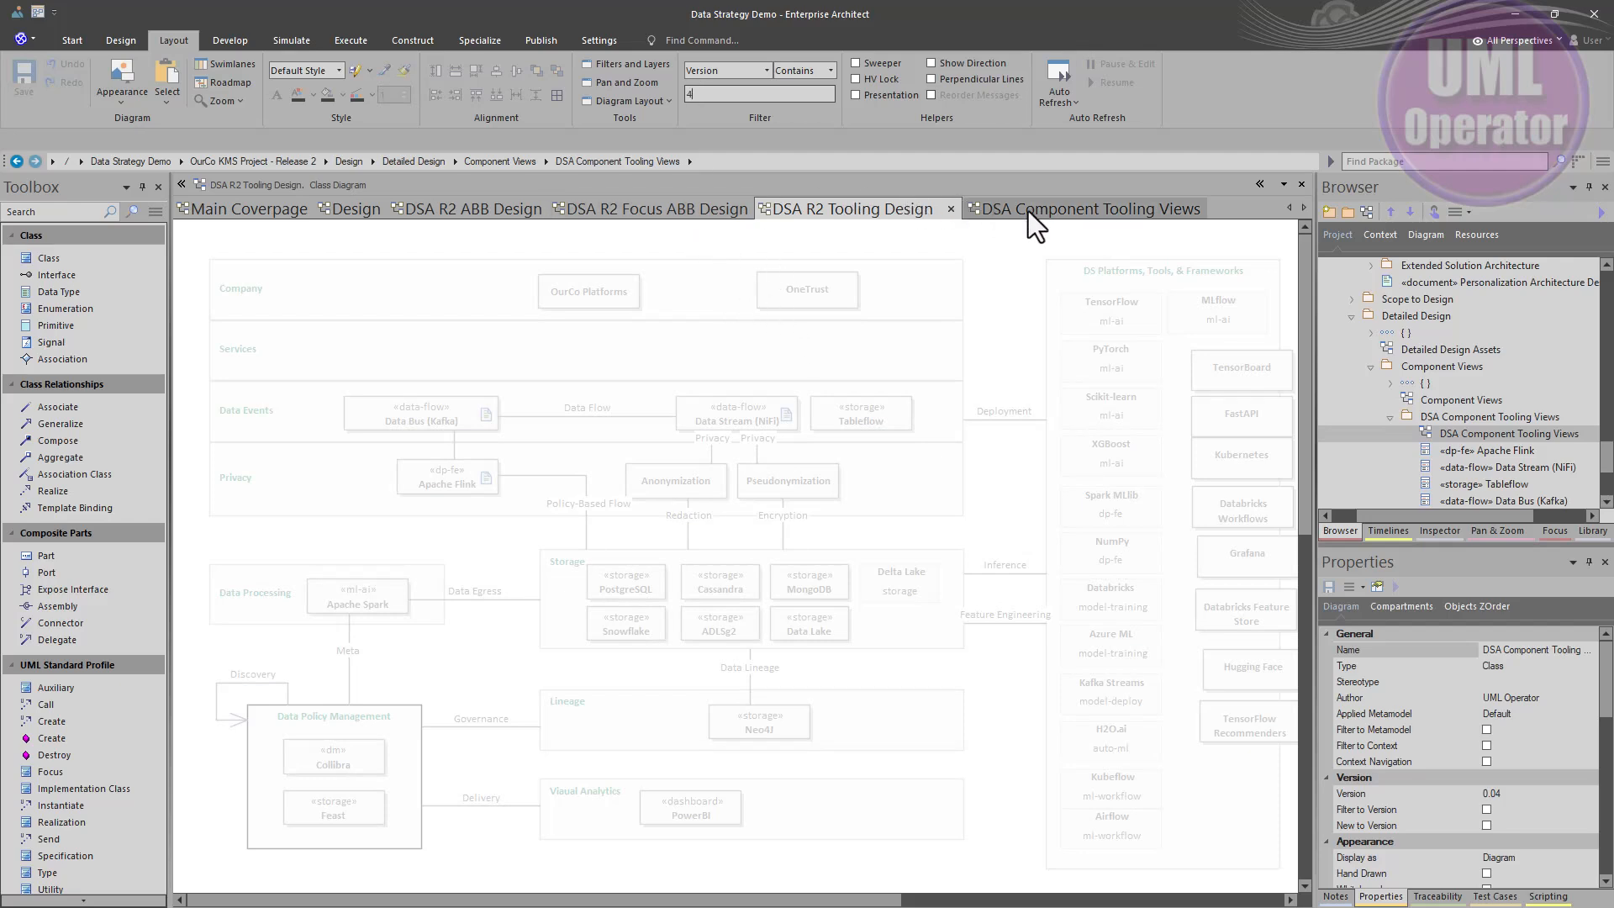
- In the DSA Component Tooling Views diagram, set the Data Bus (Kafka) element's version to 0.04
{"action": "left_click", "coordinate": [1055, 209]}
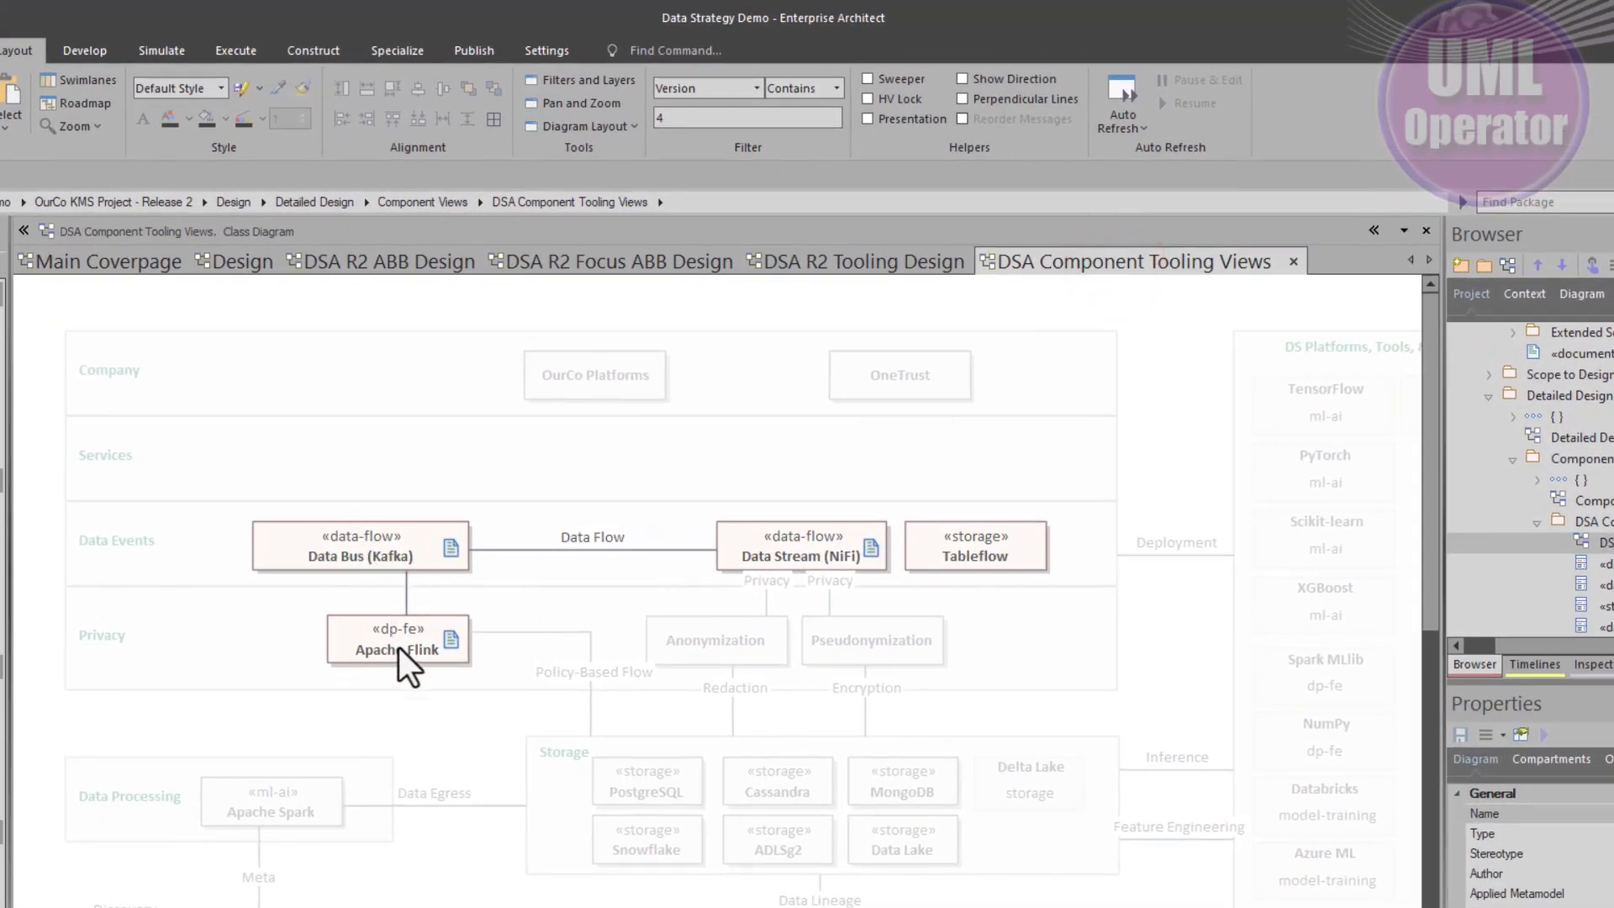
{"action": "left_click", "coordinate": [416, 558]}
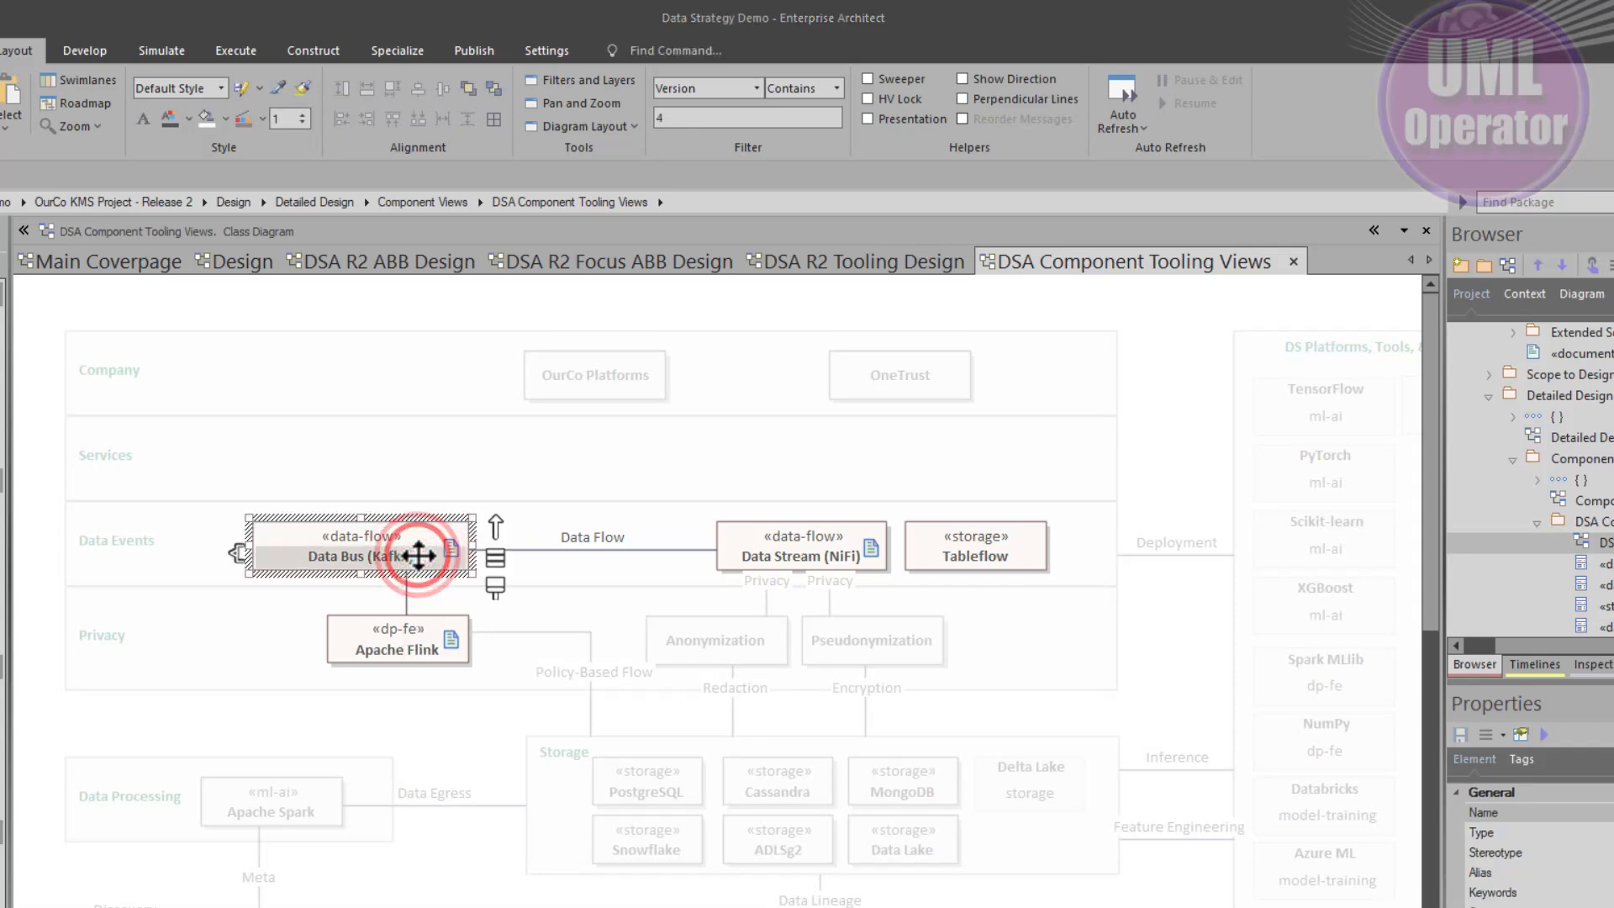
{"action": "double_click", "coordinate": [417, 555]}
{"action": "left_click", "coordinate": [1331, 602]}
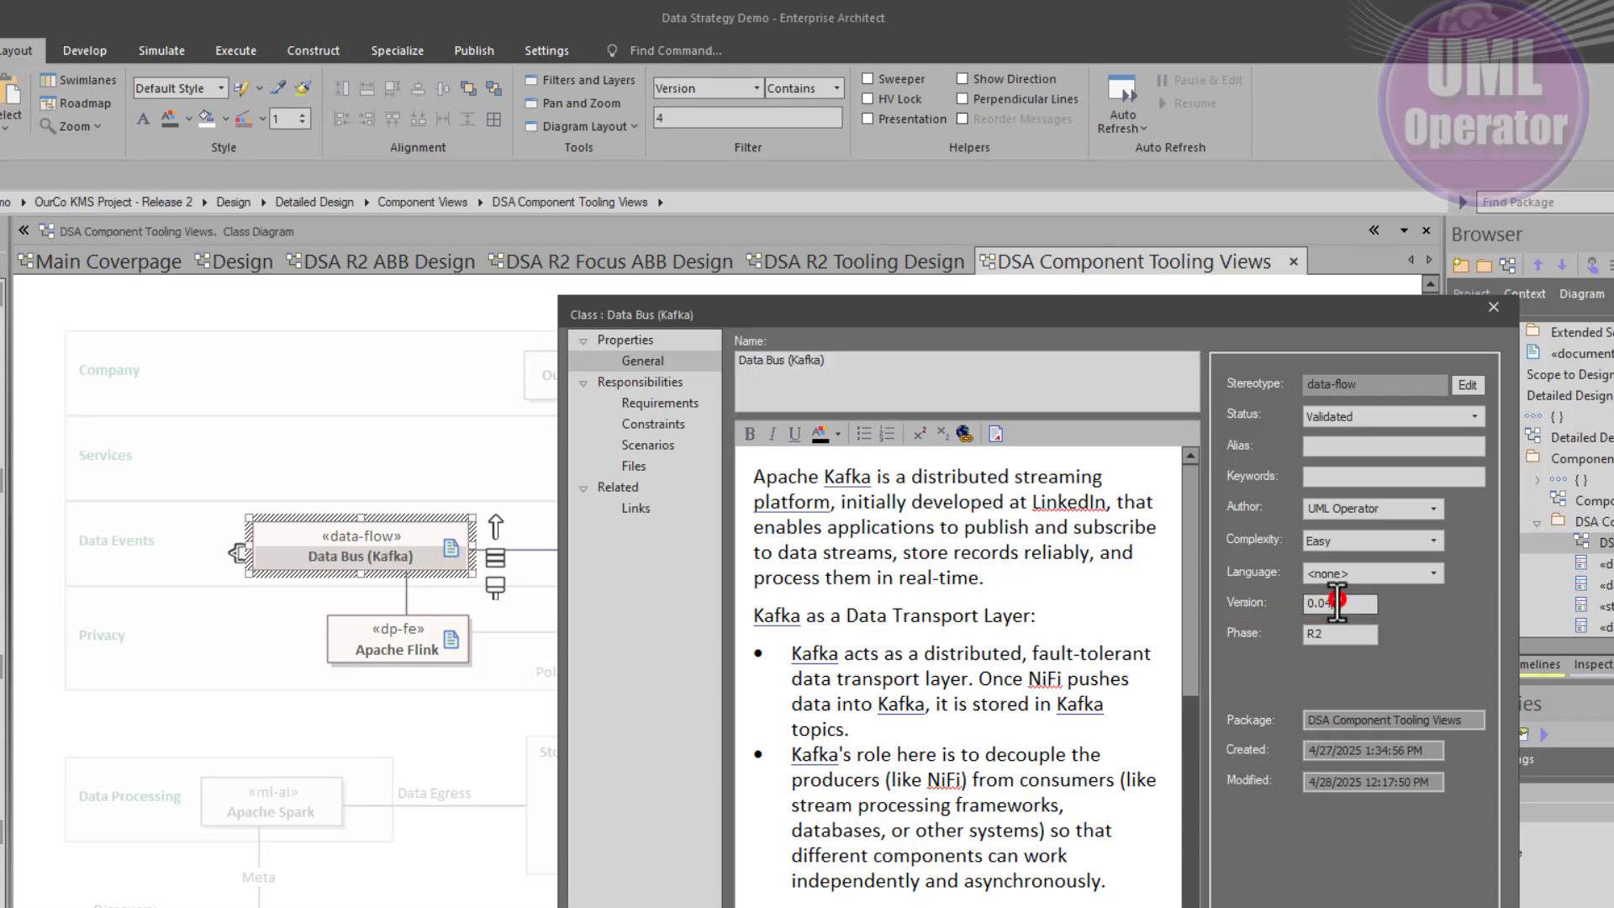
{"action": "type", "text": "4"}
{"action": "key", "text": "Return"}
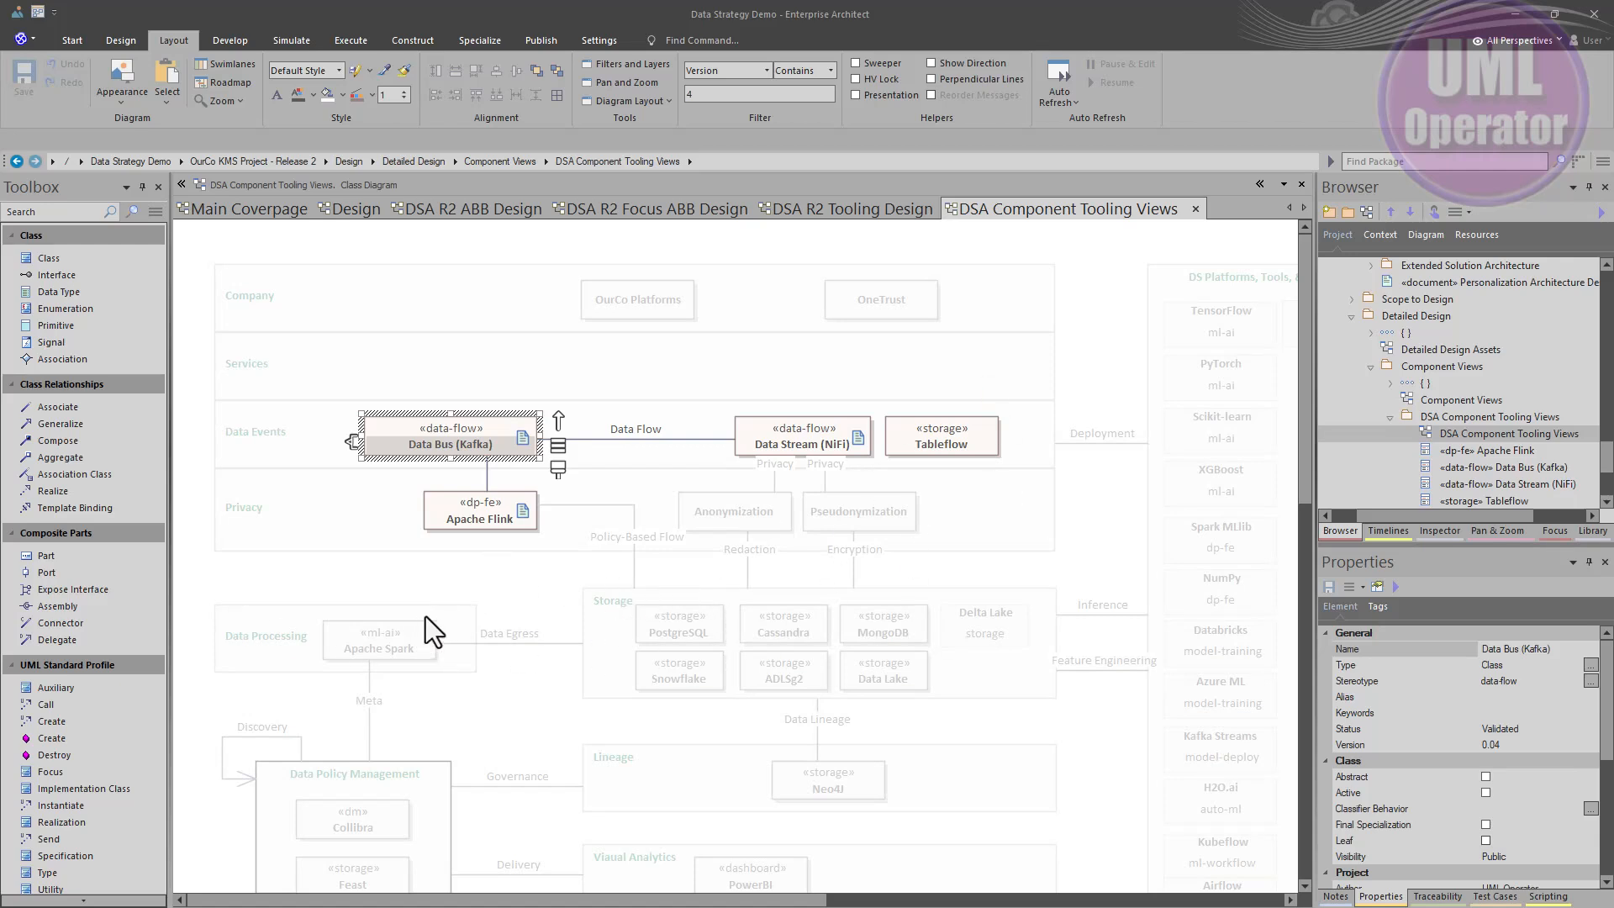
{"action": "left_click", "coordinate": [543, 568]}
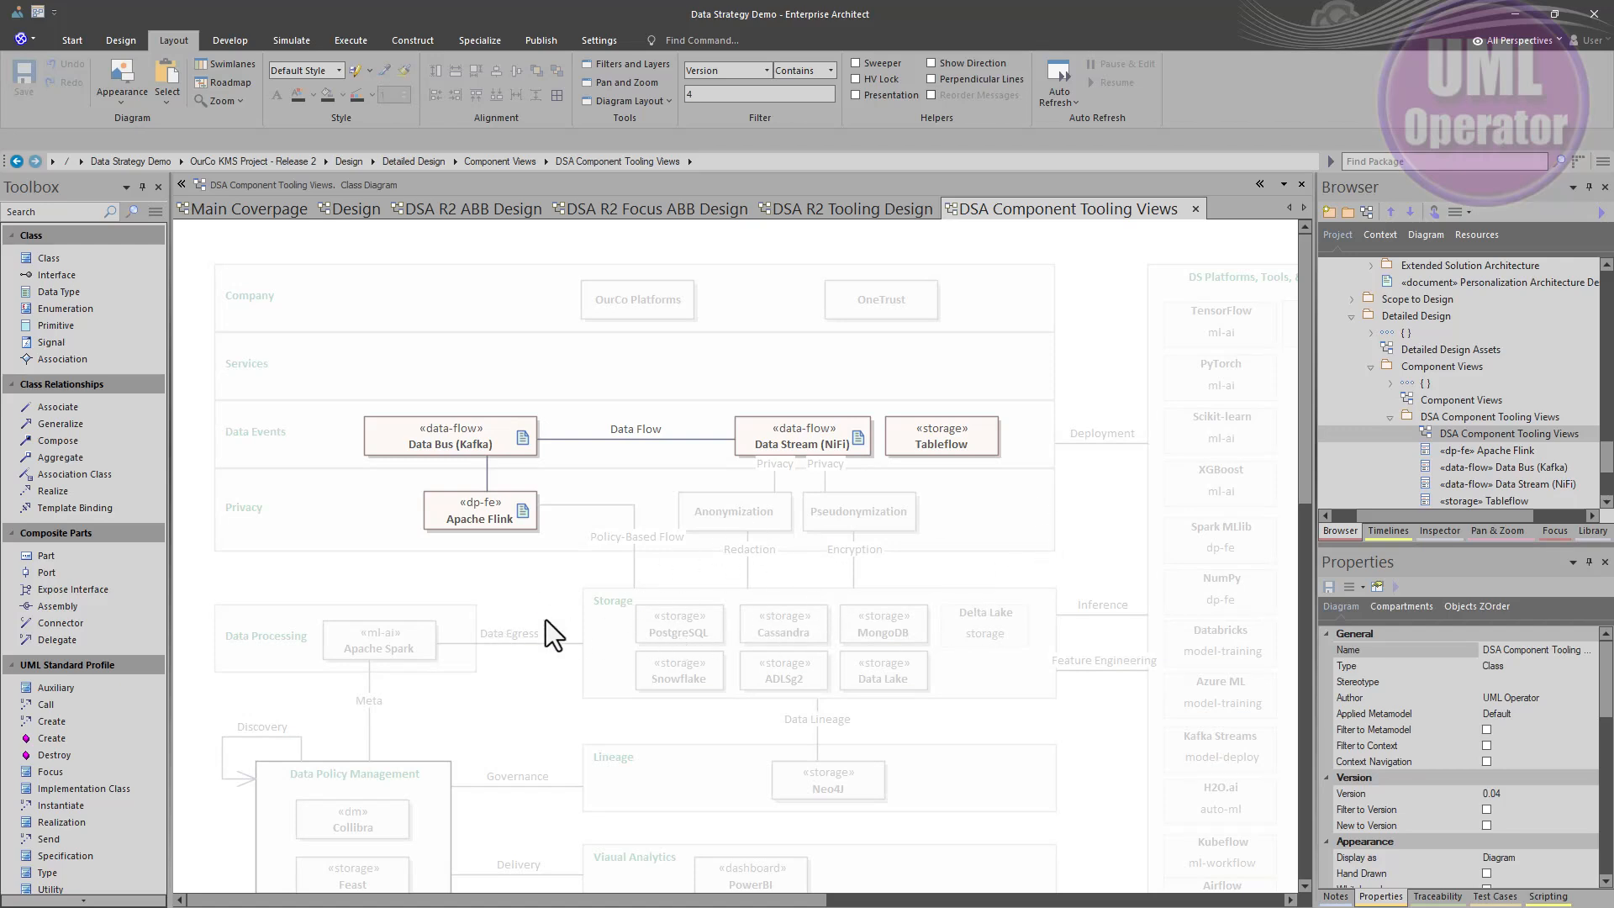
{"action": "left_click", "coordinate": [477, 432]}
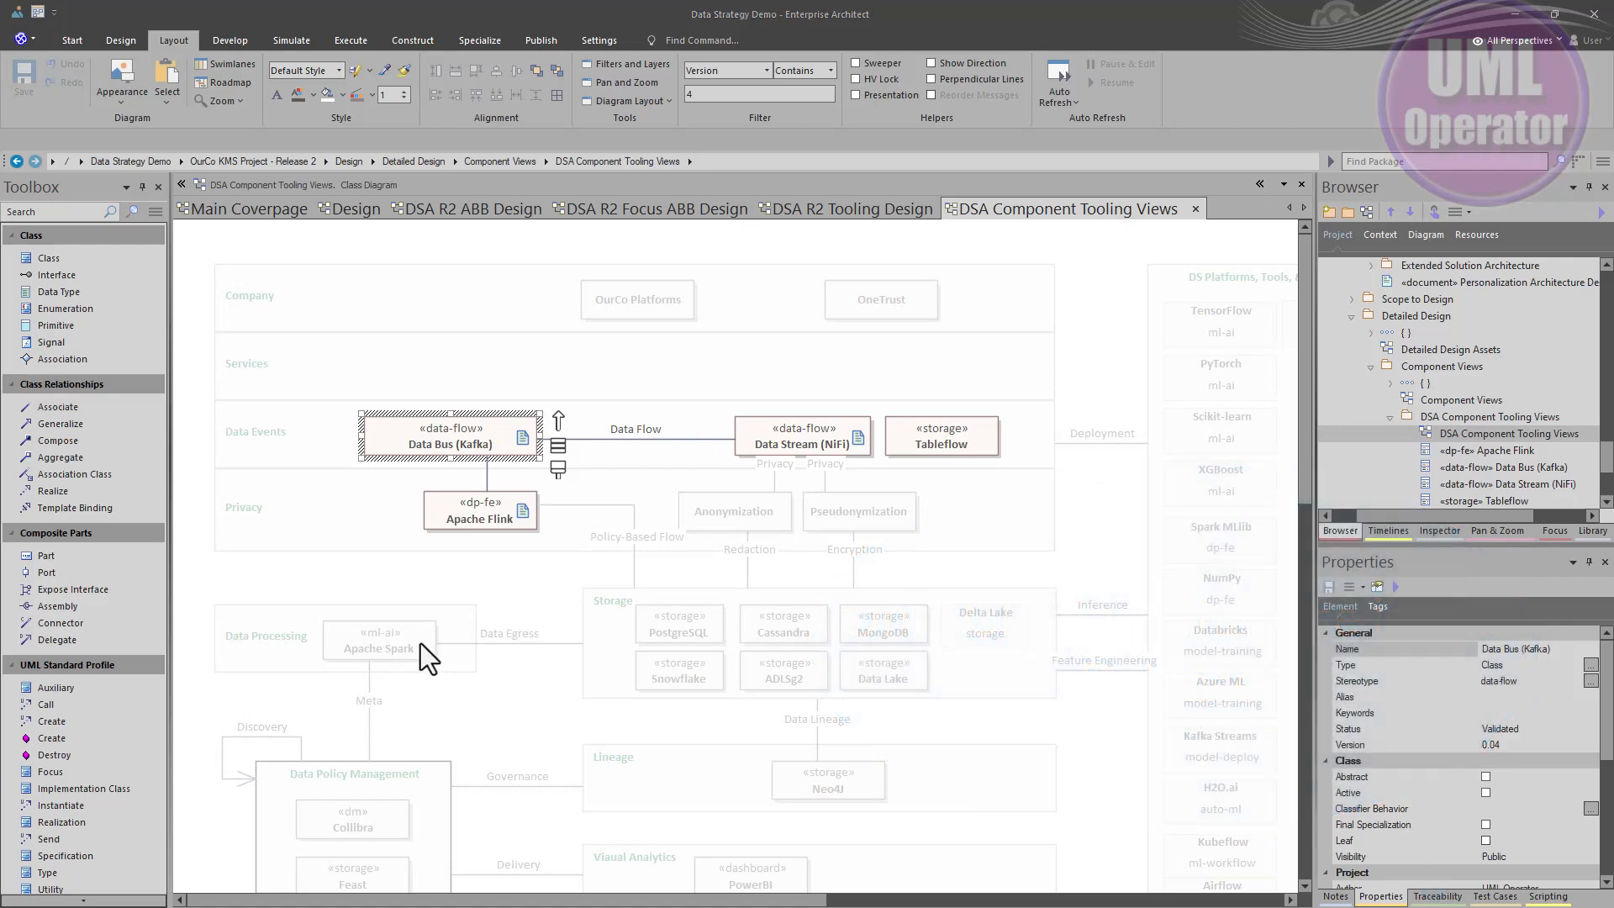
- Clone the Apache Spark element as a new version 0.04 and find it in the project browser
{"action": "left_click", "coordinate": [406, 643]}
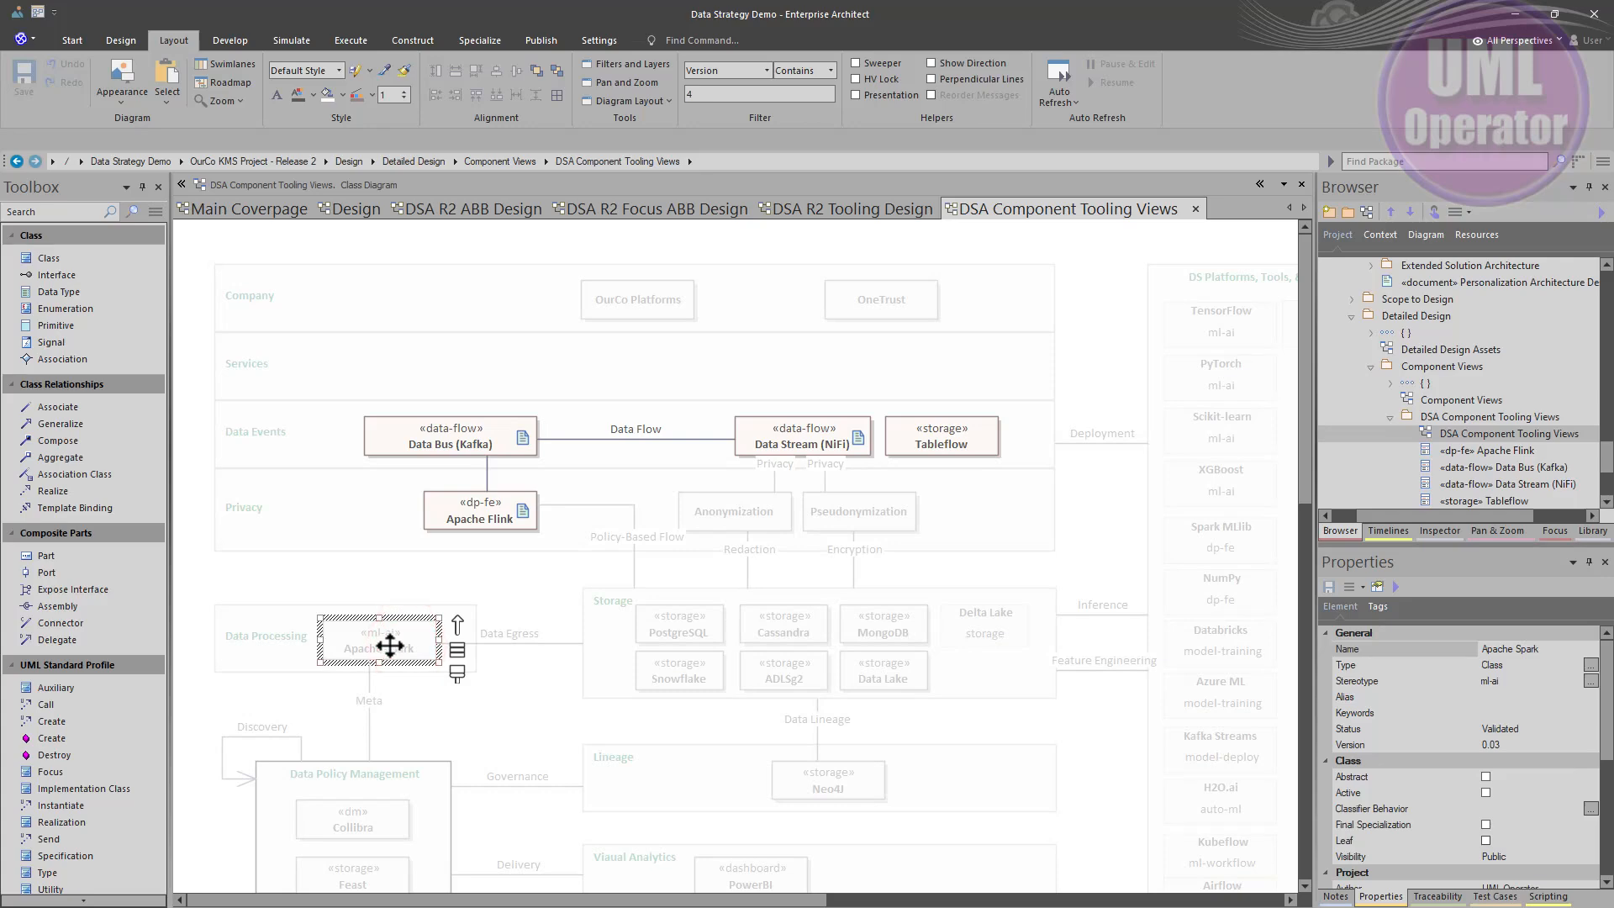
{"action": "right_click", "coordinate": [390, 646]}
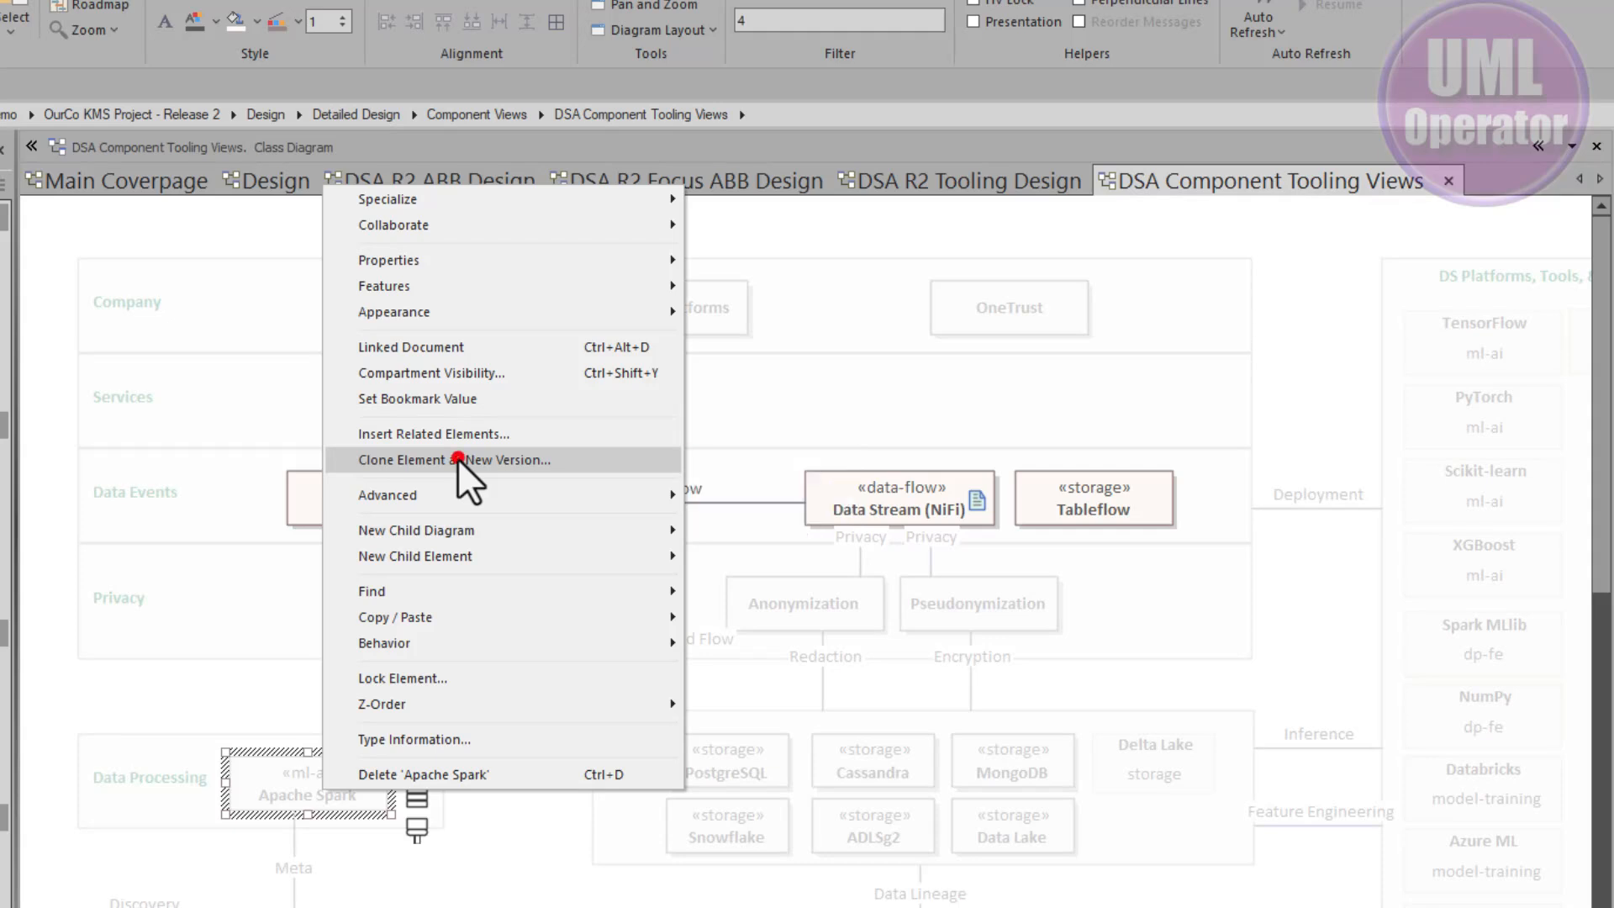
{"action": "left_click", "coordinate": [457, 459]}
{"action": "left_click", "coordinate": [899, 519]}
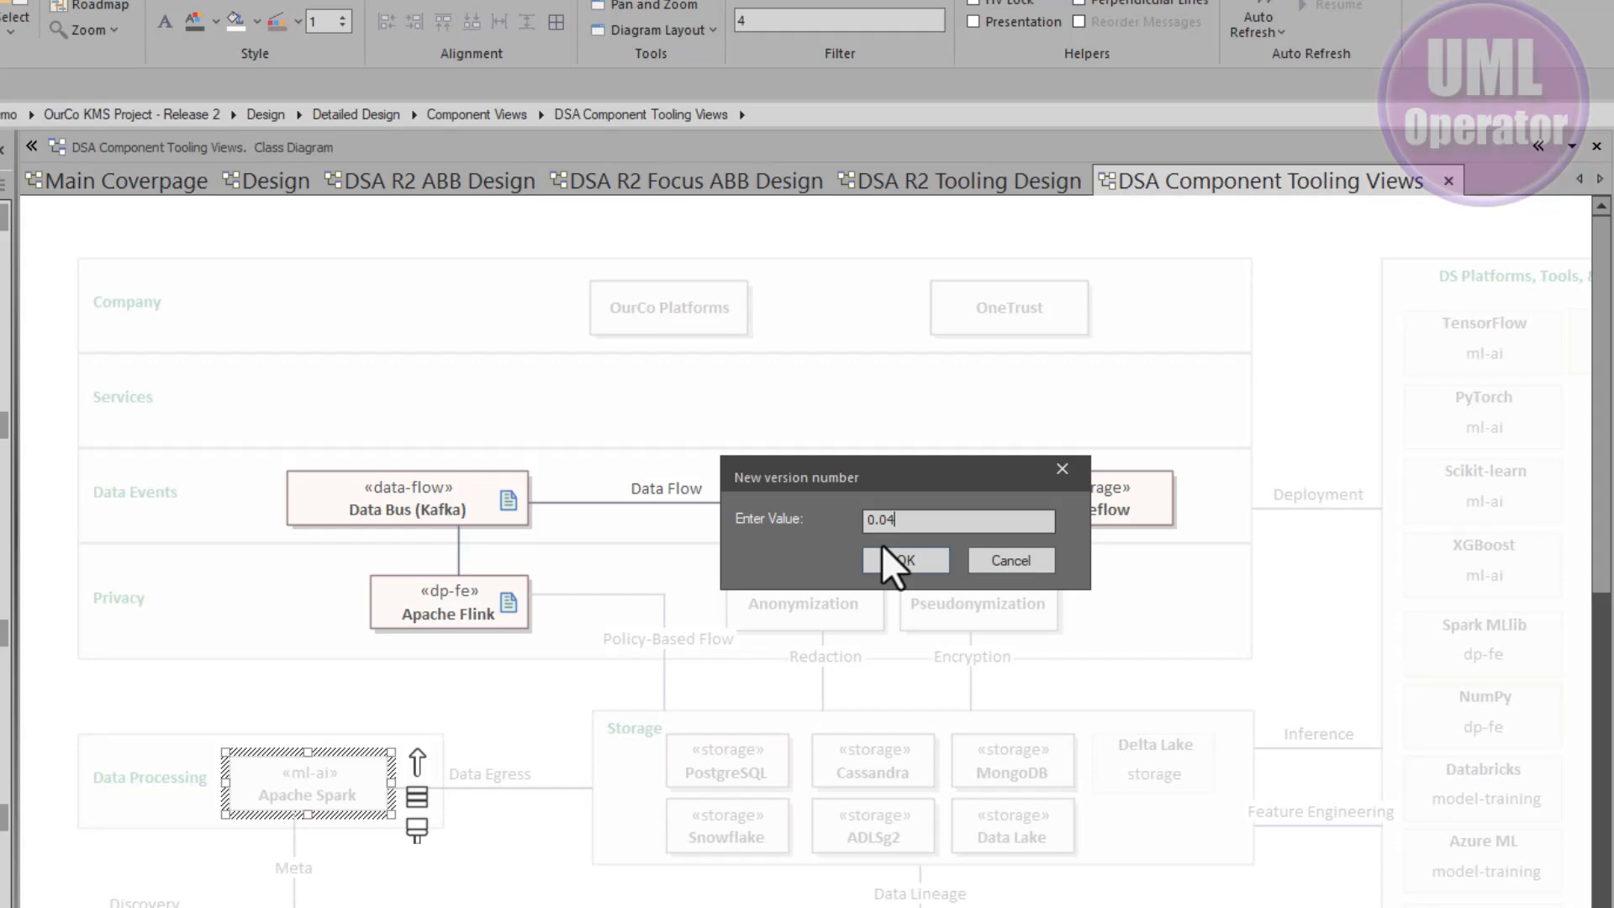
{"action": "left_click", "coordinate": [888, 560]}
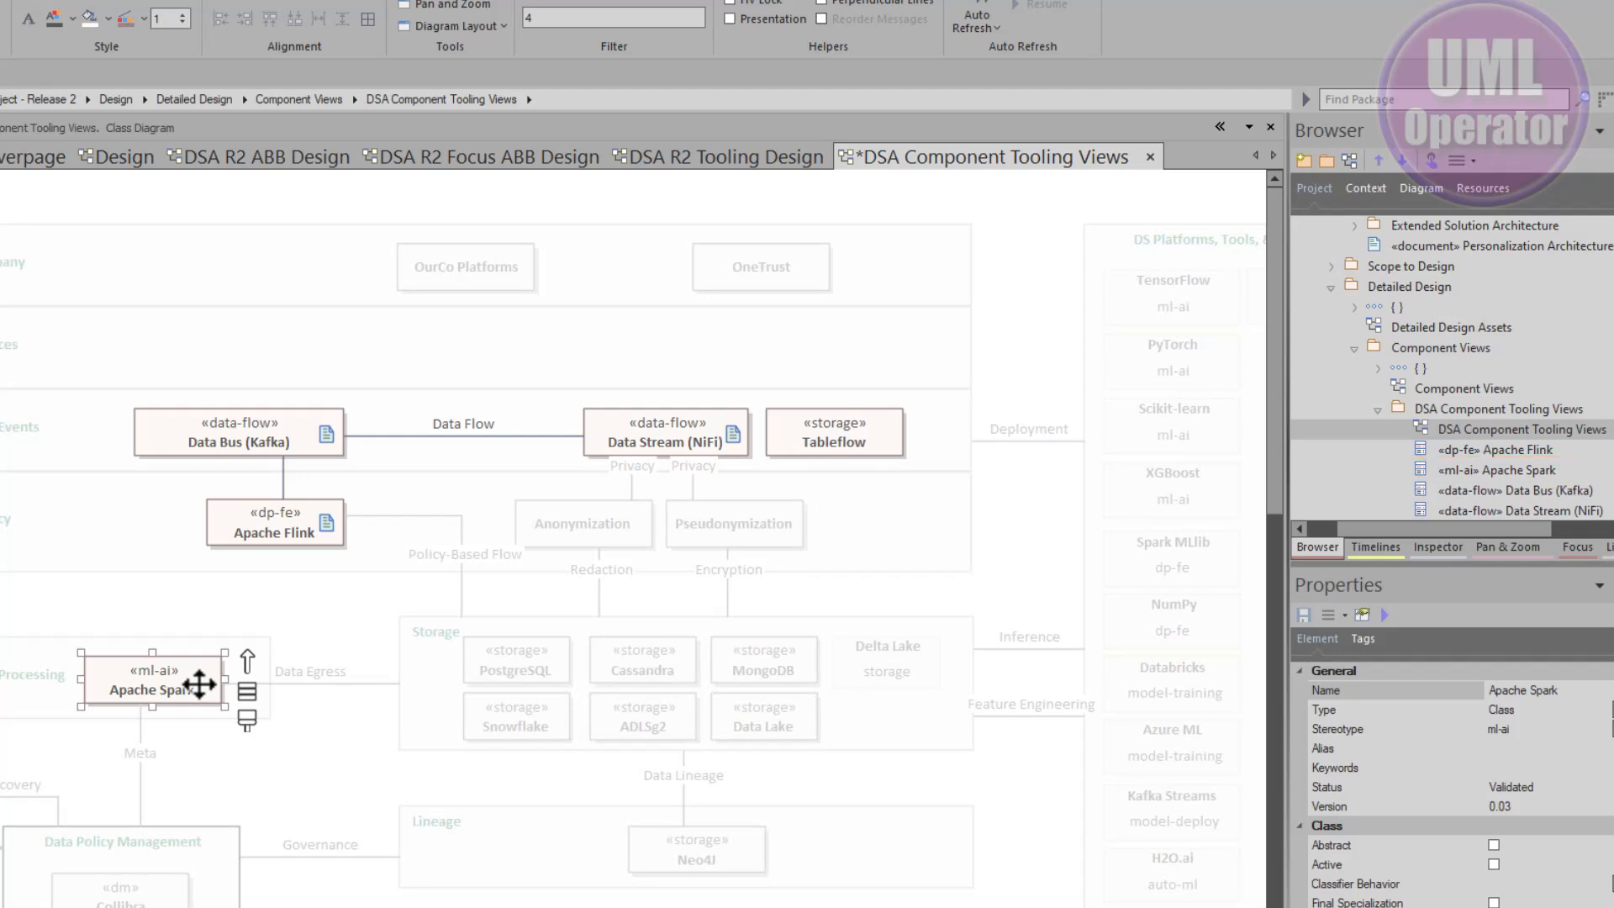
{"action": "left_click", "coordinate": [200, 683]}
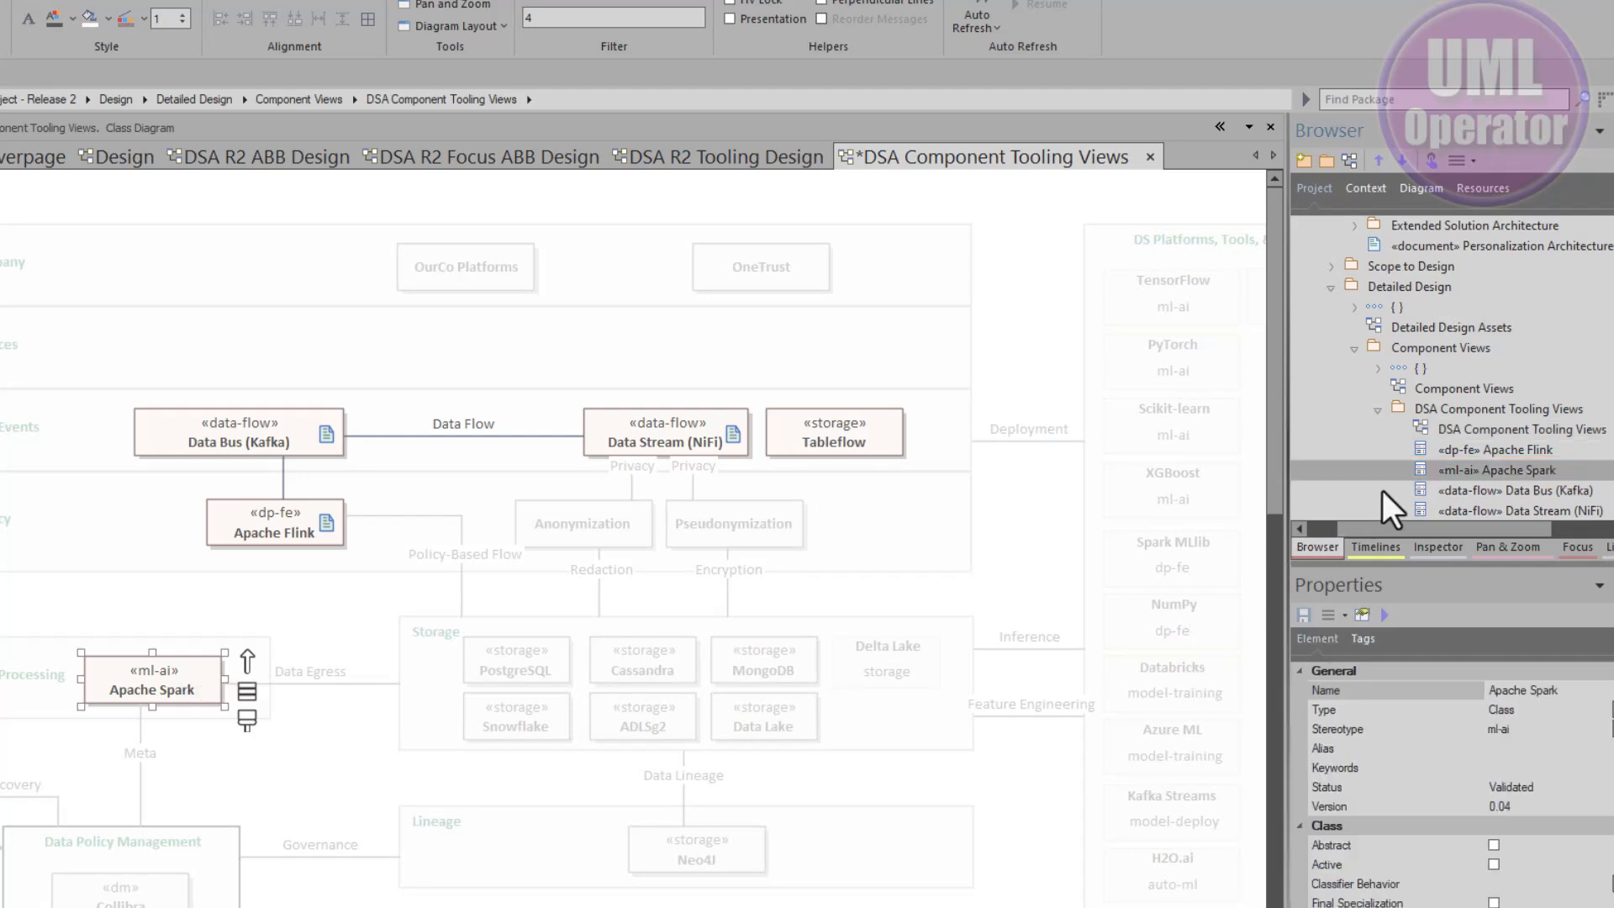
{"action": "scroll", "coordinate": [1411, 457], "scroll_direction": "down", "scroll_amount": 1}
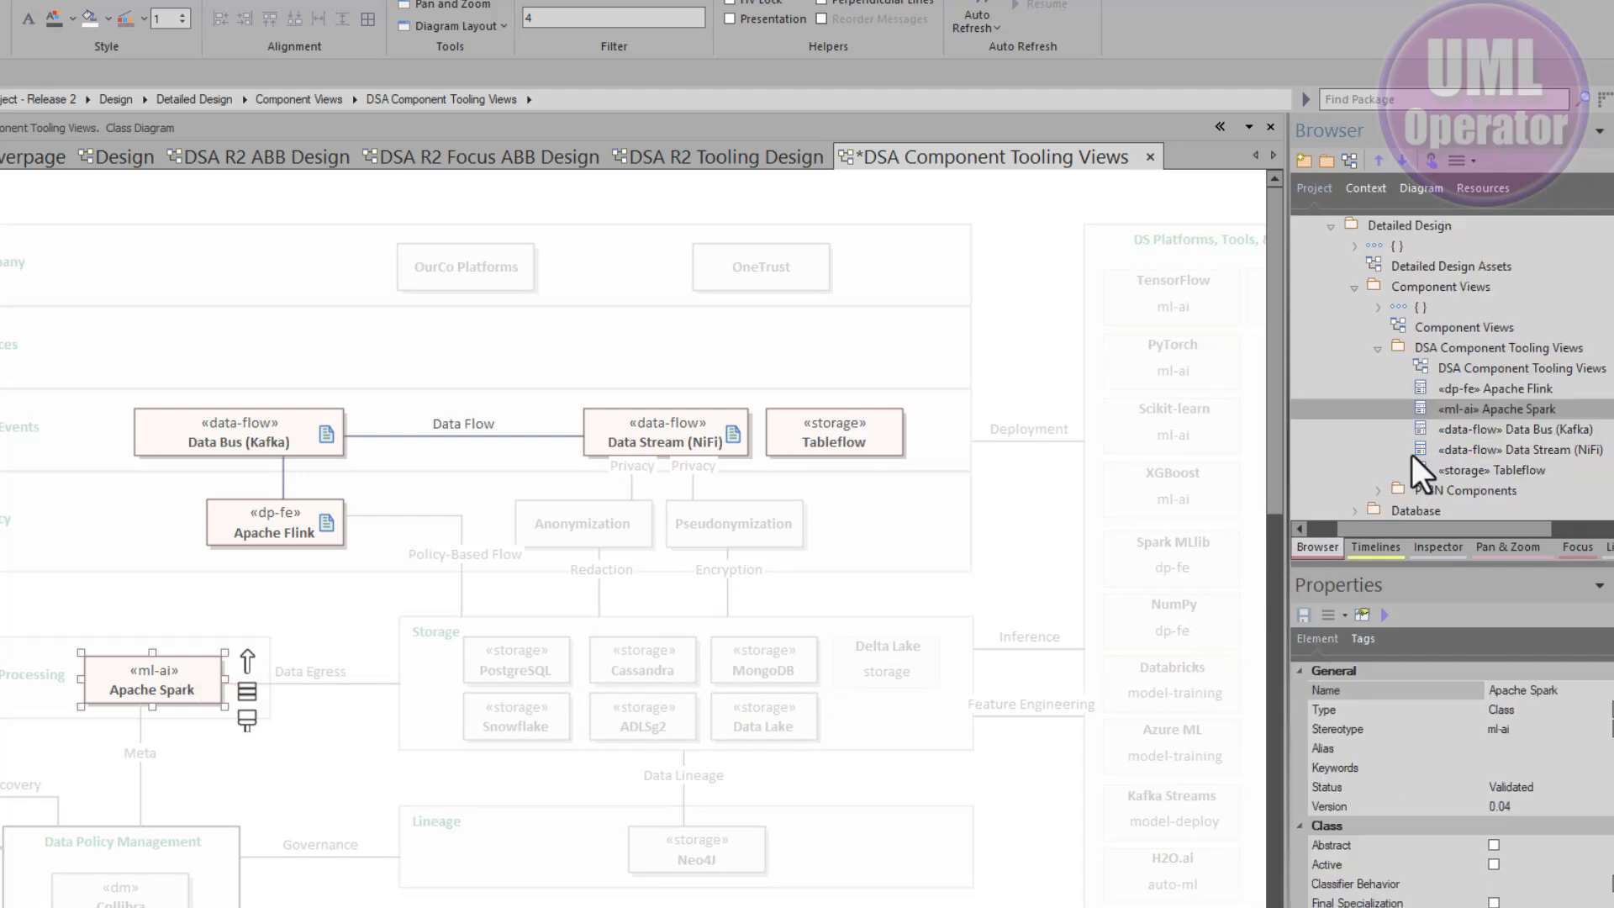
- Open the Data Bus (Kafka) element's properties dialog in the diagram and close it
{"action": "left_click", "coordinate": [1493, 347]}
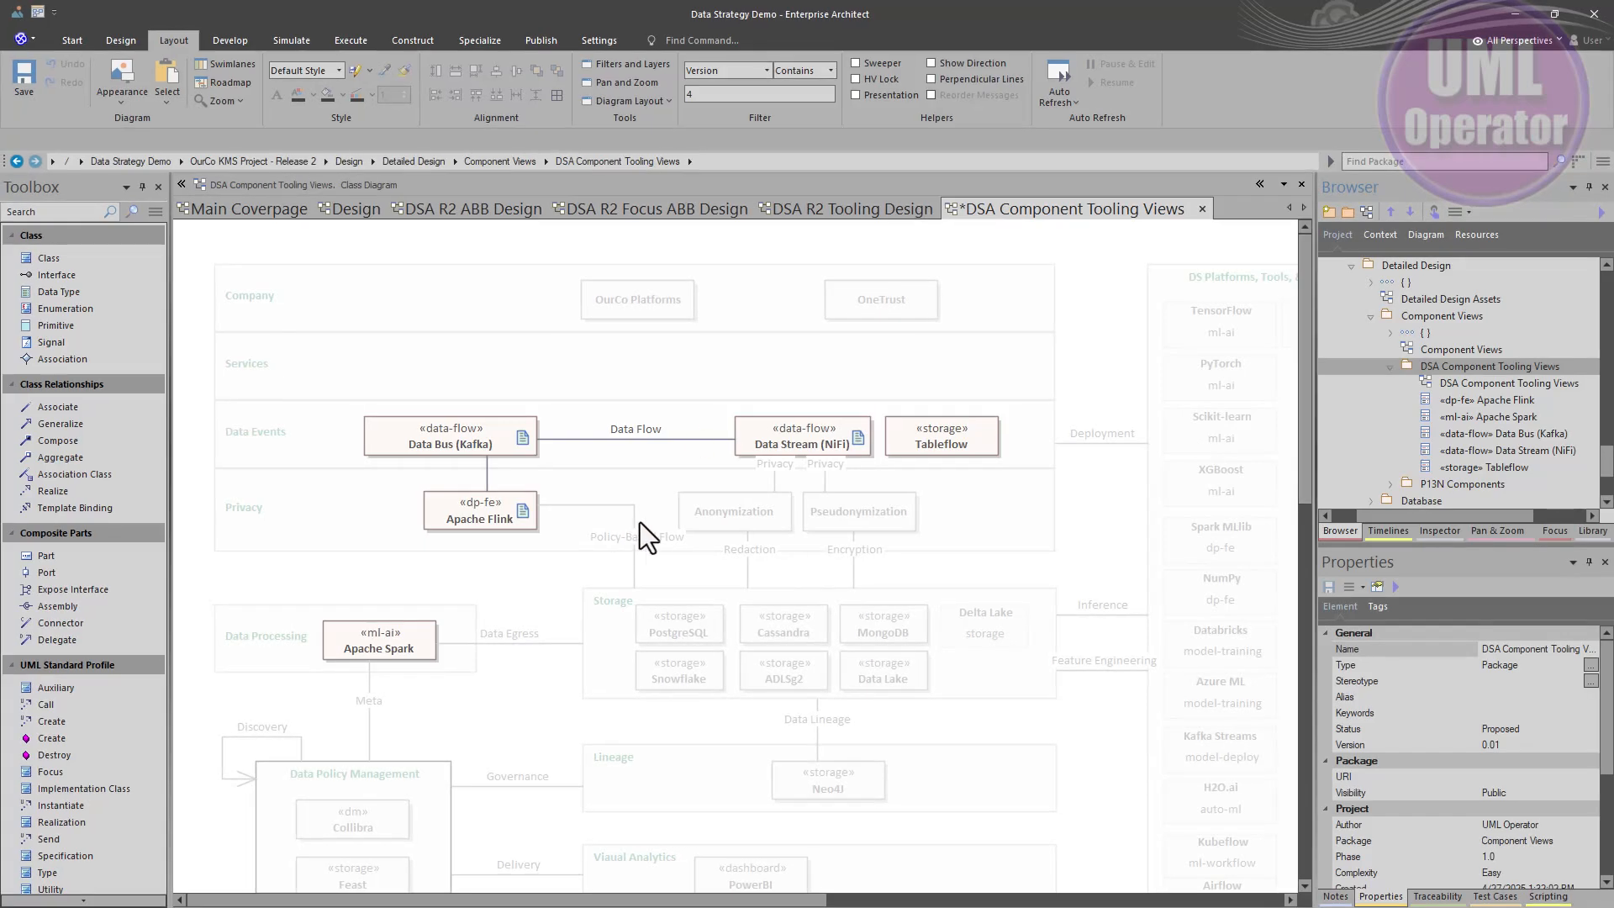
{"action": "left_click", "coordinate": [466, 429]}
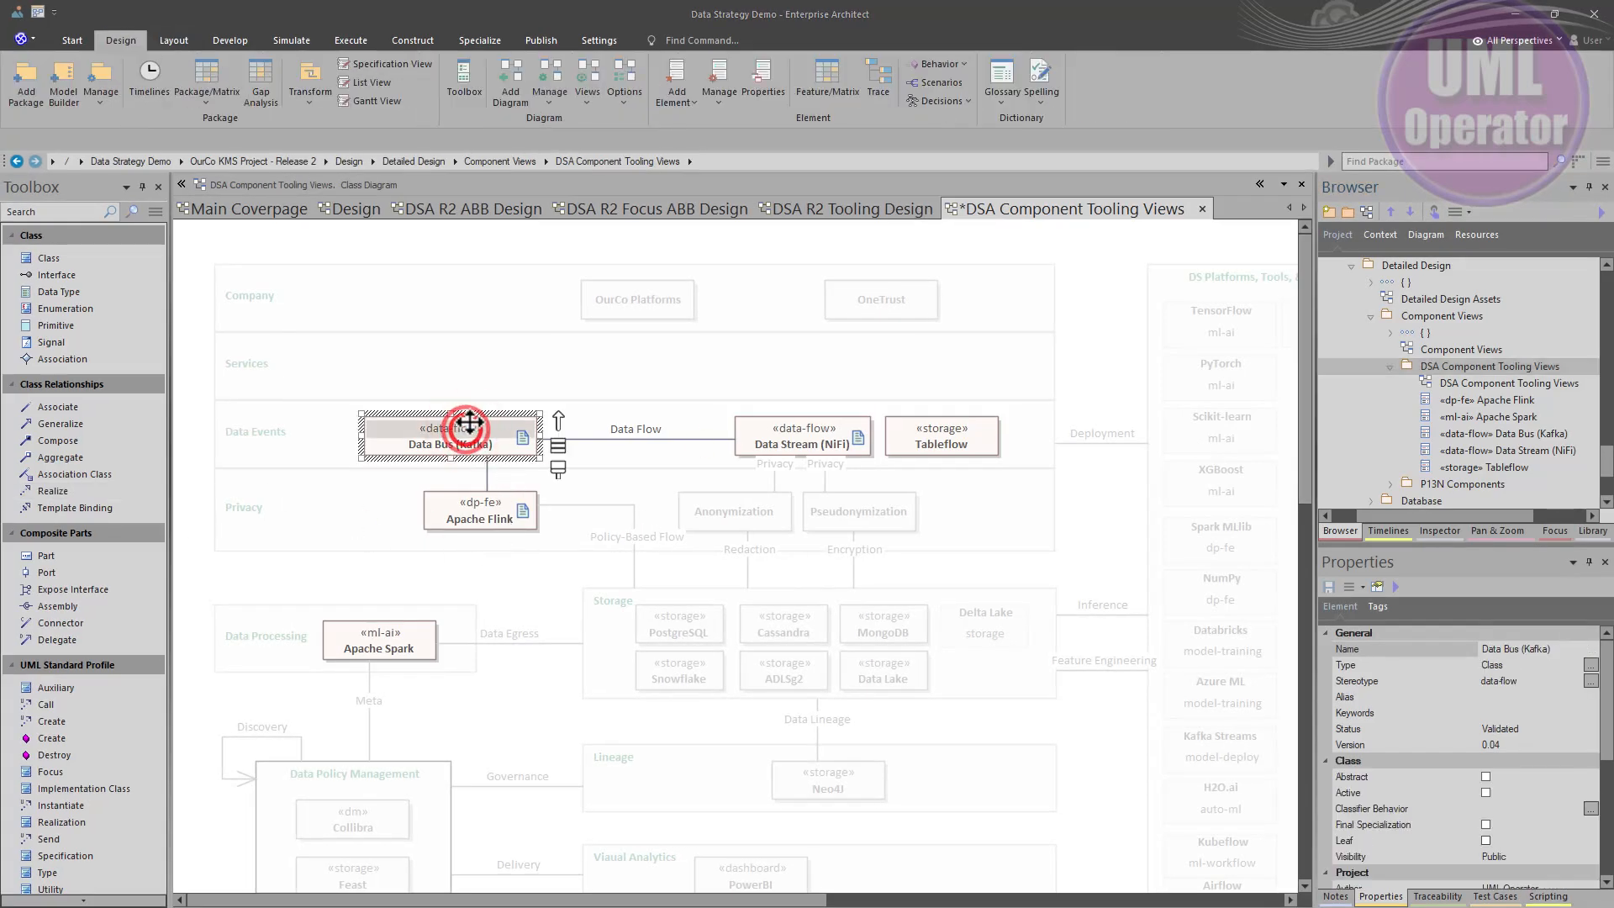
{"action": "double_click", "coordinate": [468, 427]}
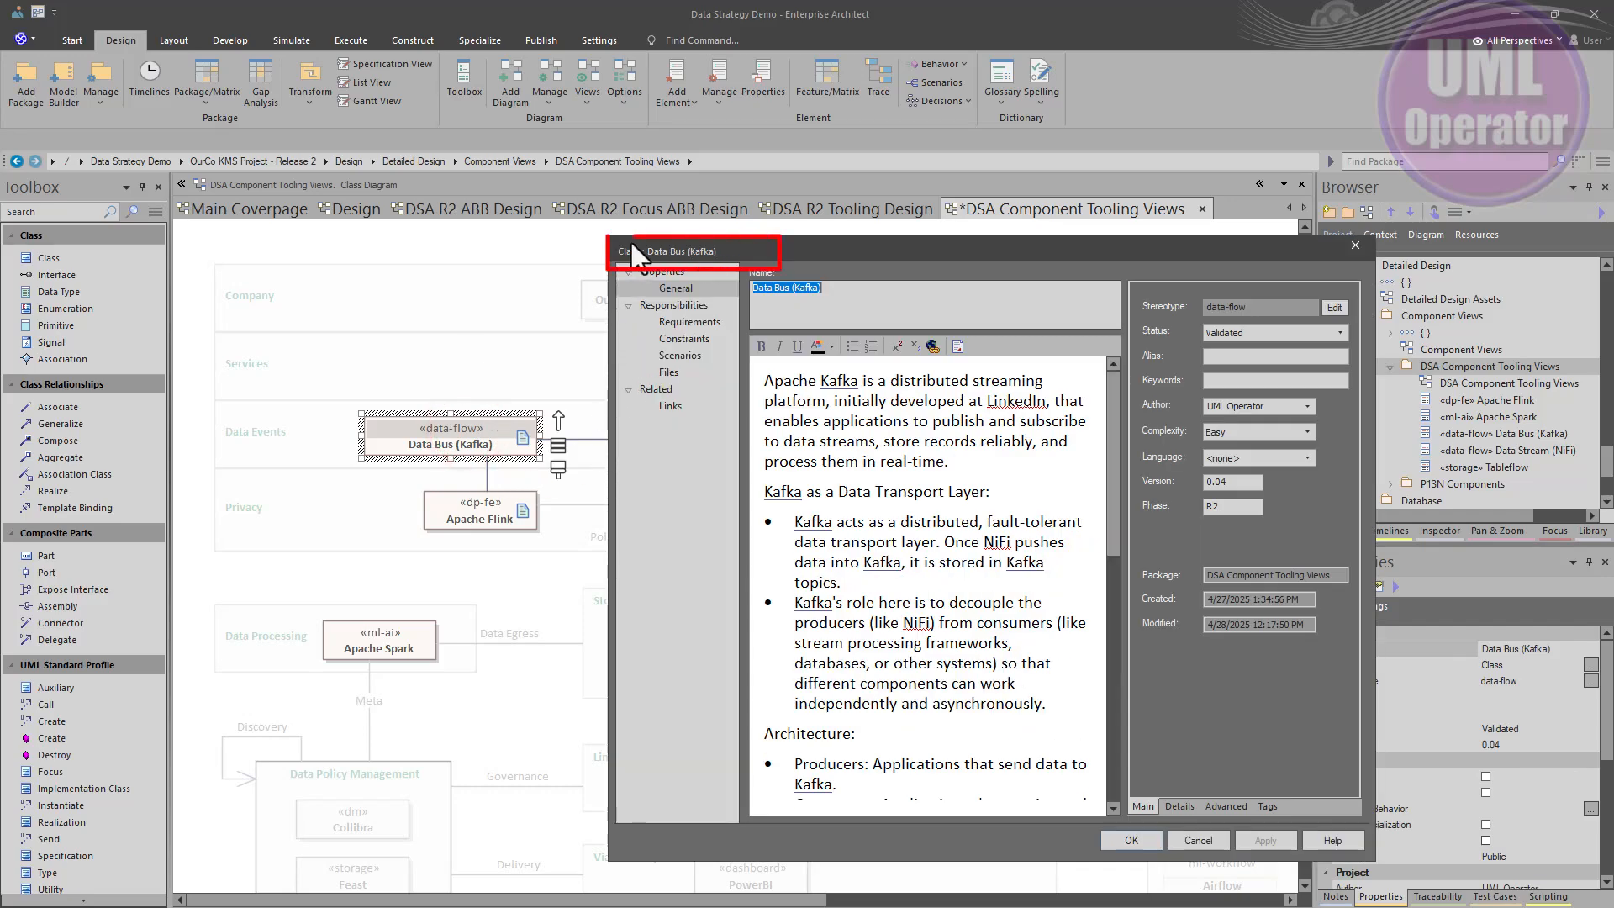
{"action": "left_click", "coordinate": [1130, 840]}
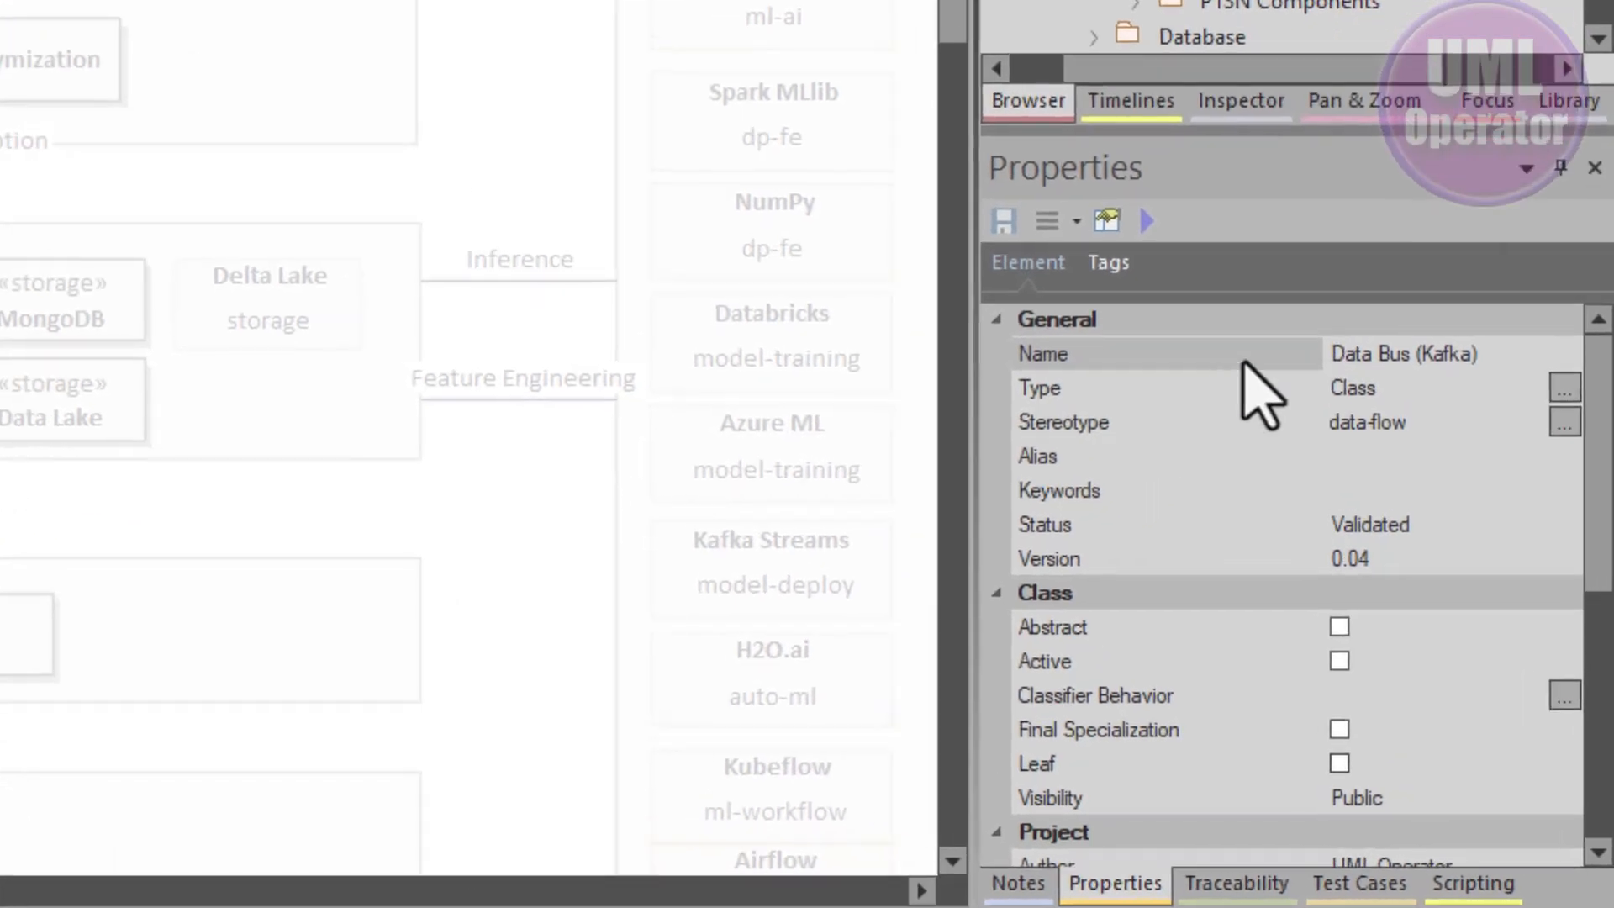
{"action": "left_click", "coordinate": [1152, 389]}
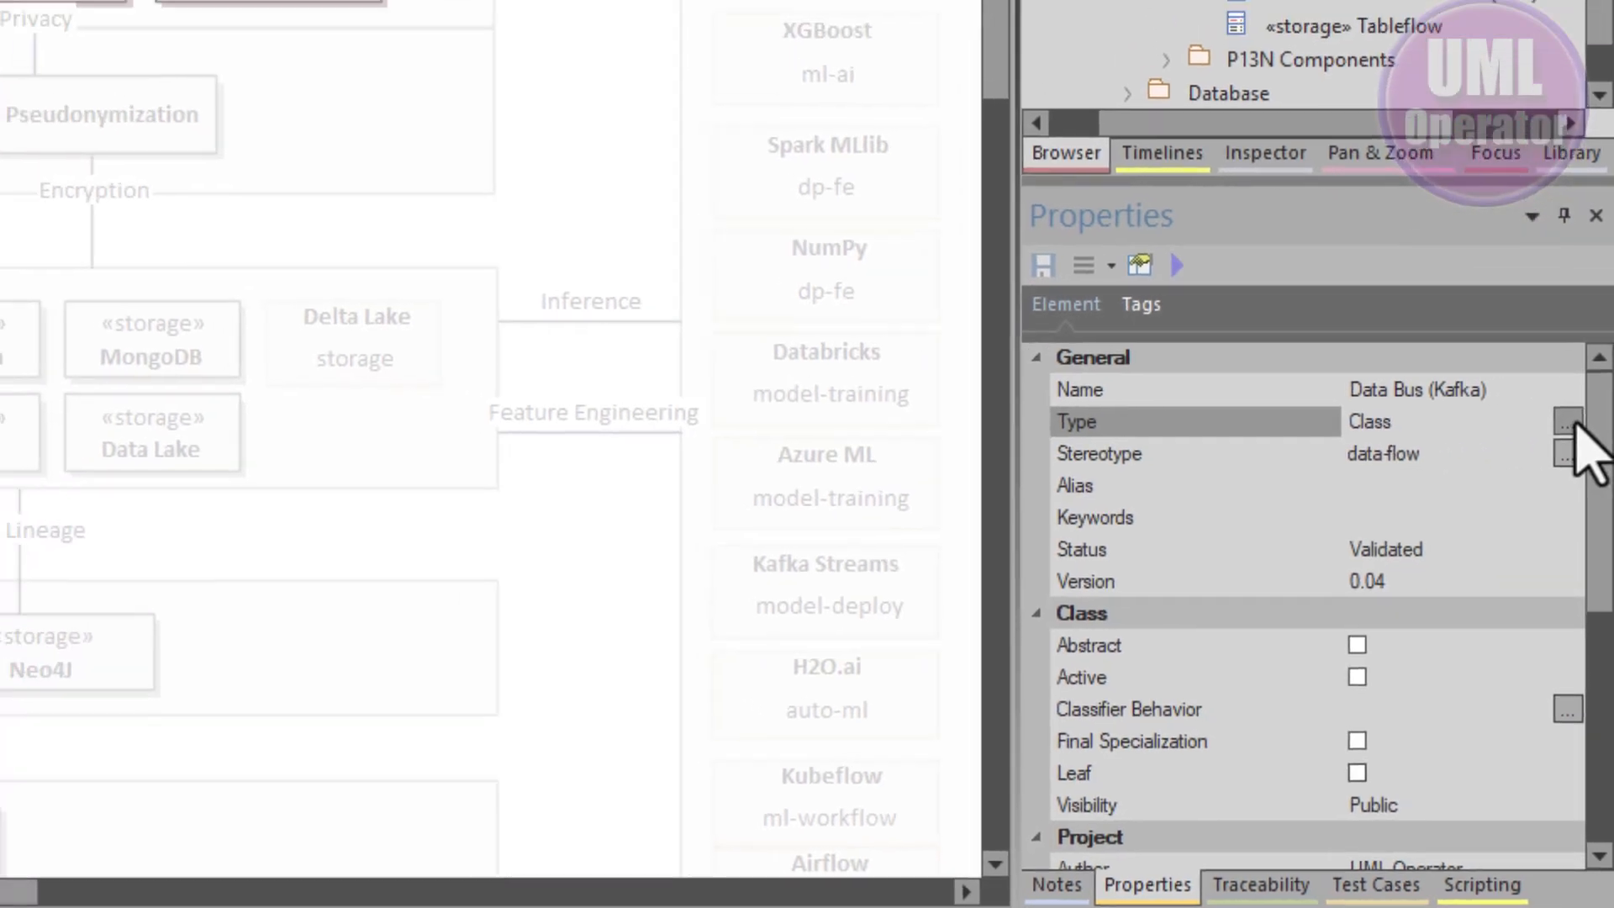
{"action": "left_click", "coordinate": [1564, 388]}
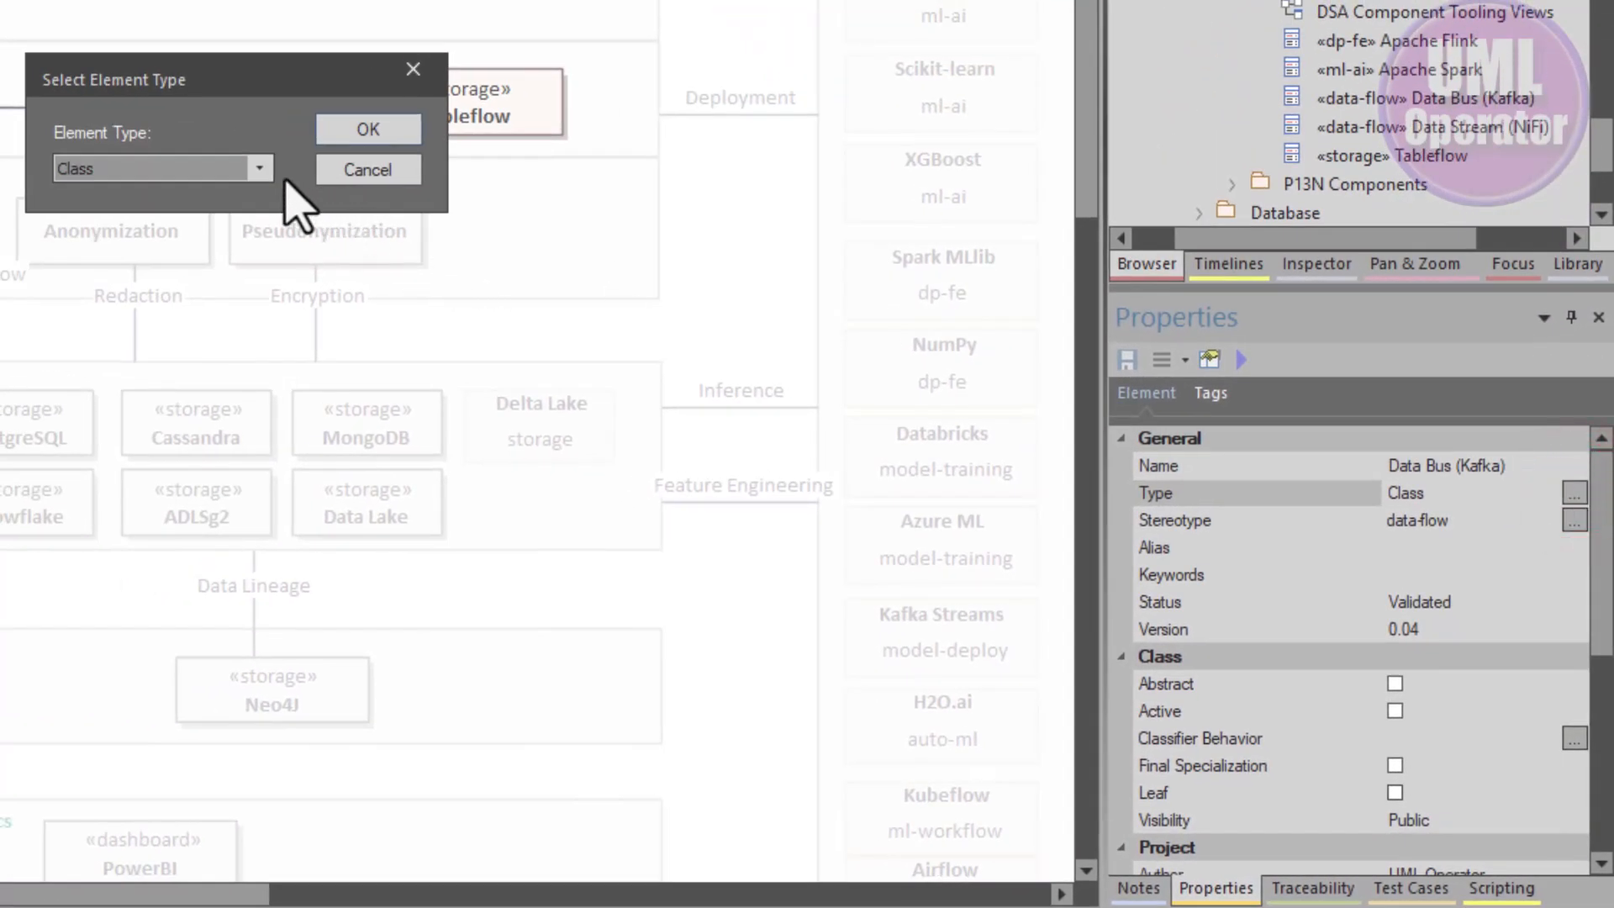
{"action": "left_click", "coordinate": [259, 169]}
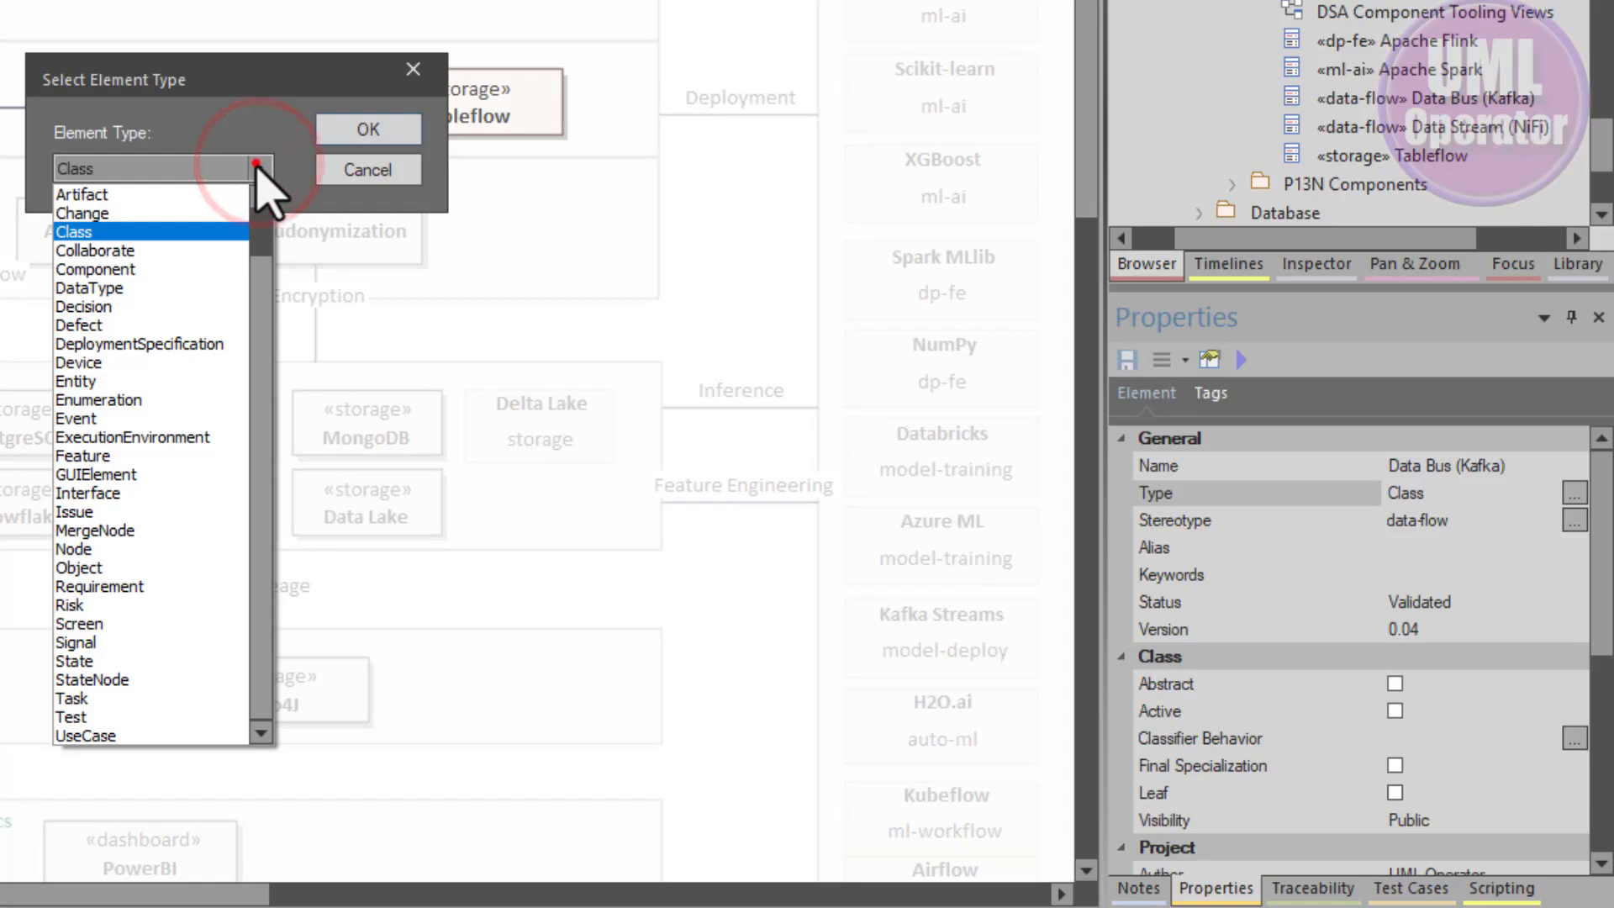
{"action": "left_click", "coordinate": [259, 168]}
{"action": "left_click", "coordinate": [361, 169]}
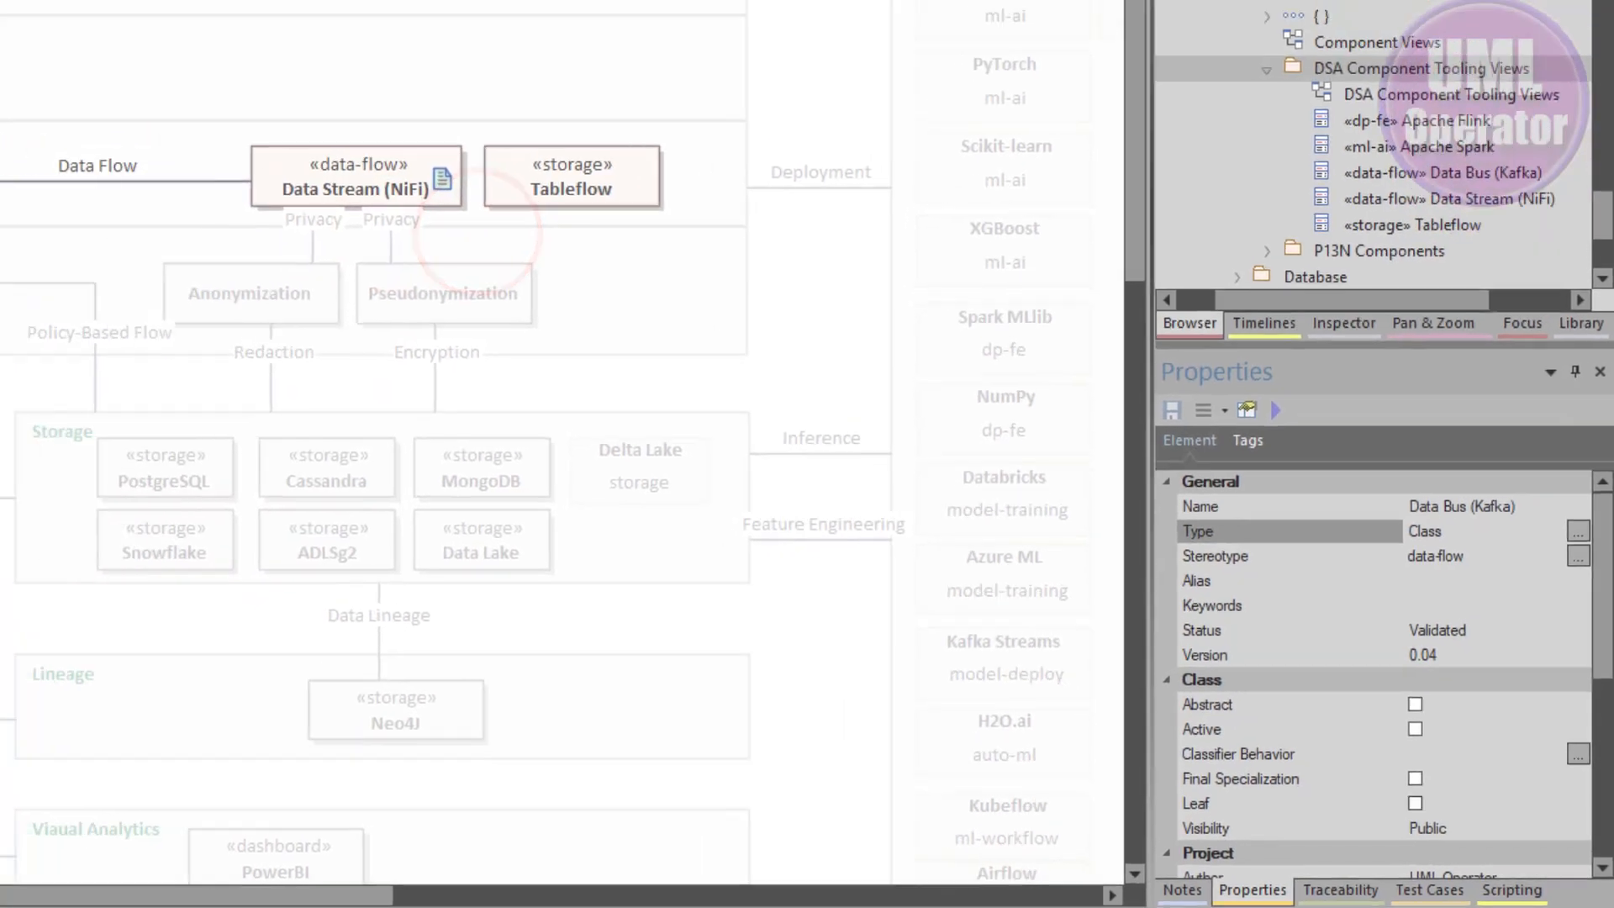
- Change the Data Bus (Kafka) element's type to Component with Change Type and save the diagram changes
{"action": "left_click", "coordinate": [125, 35]}
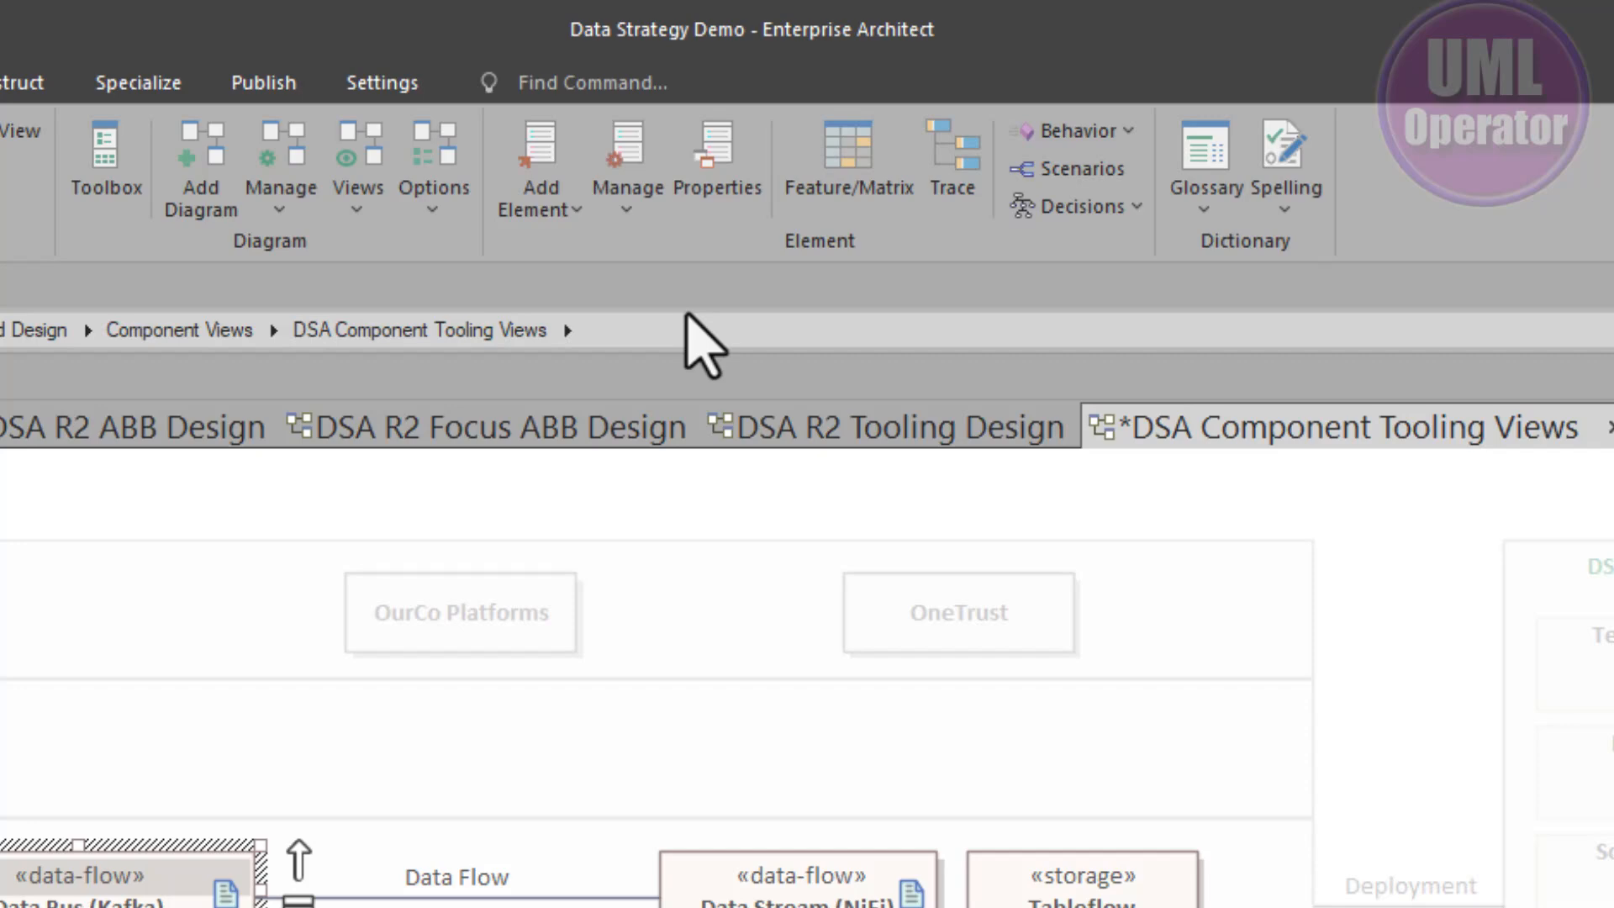
{"action": "left_click", "coordinate": [794, 121]}
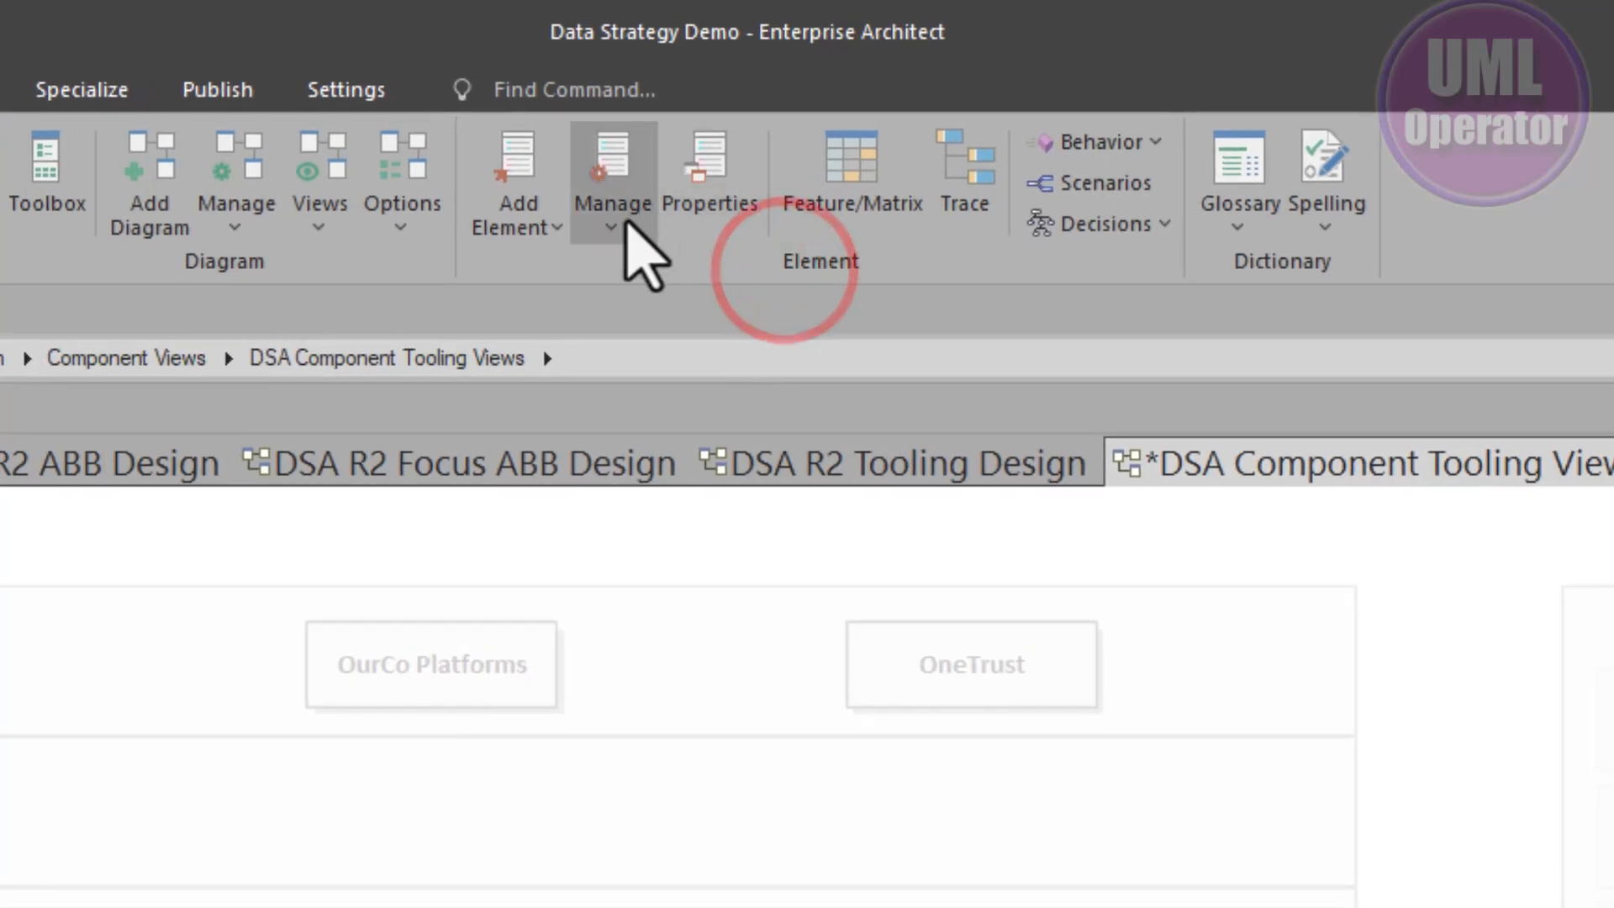
{"action": "left_click", "coordinate": [619, 220]}
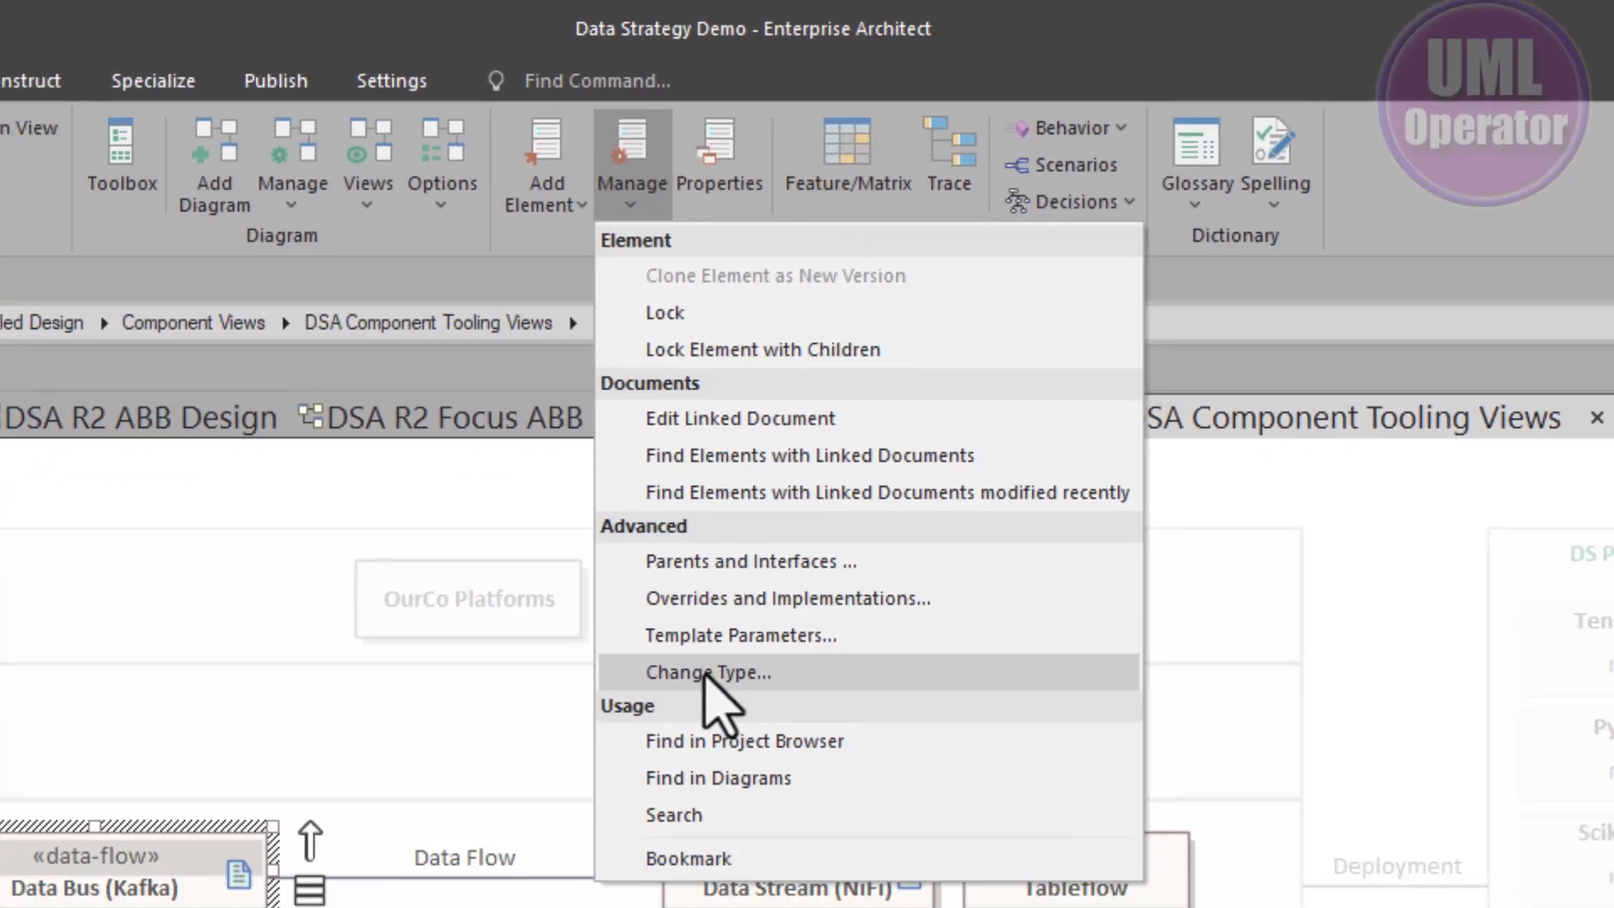
{"action": "left_click", "coordinate": [702, 746]}
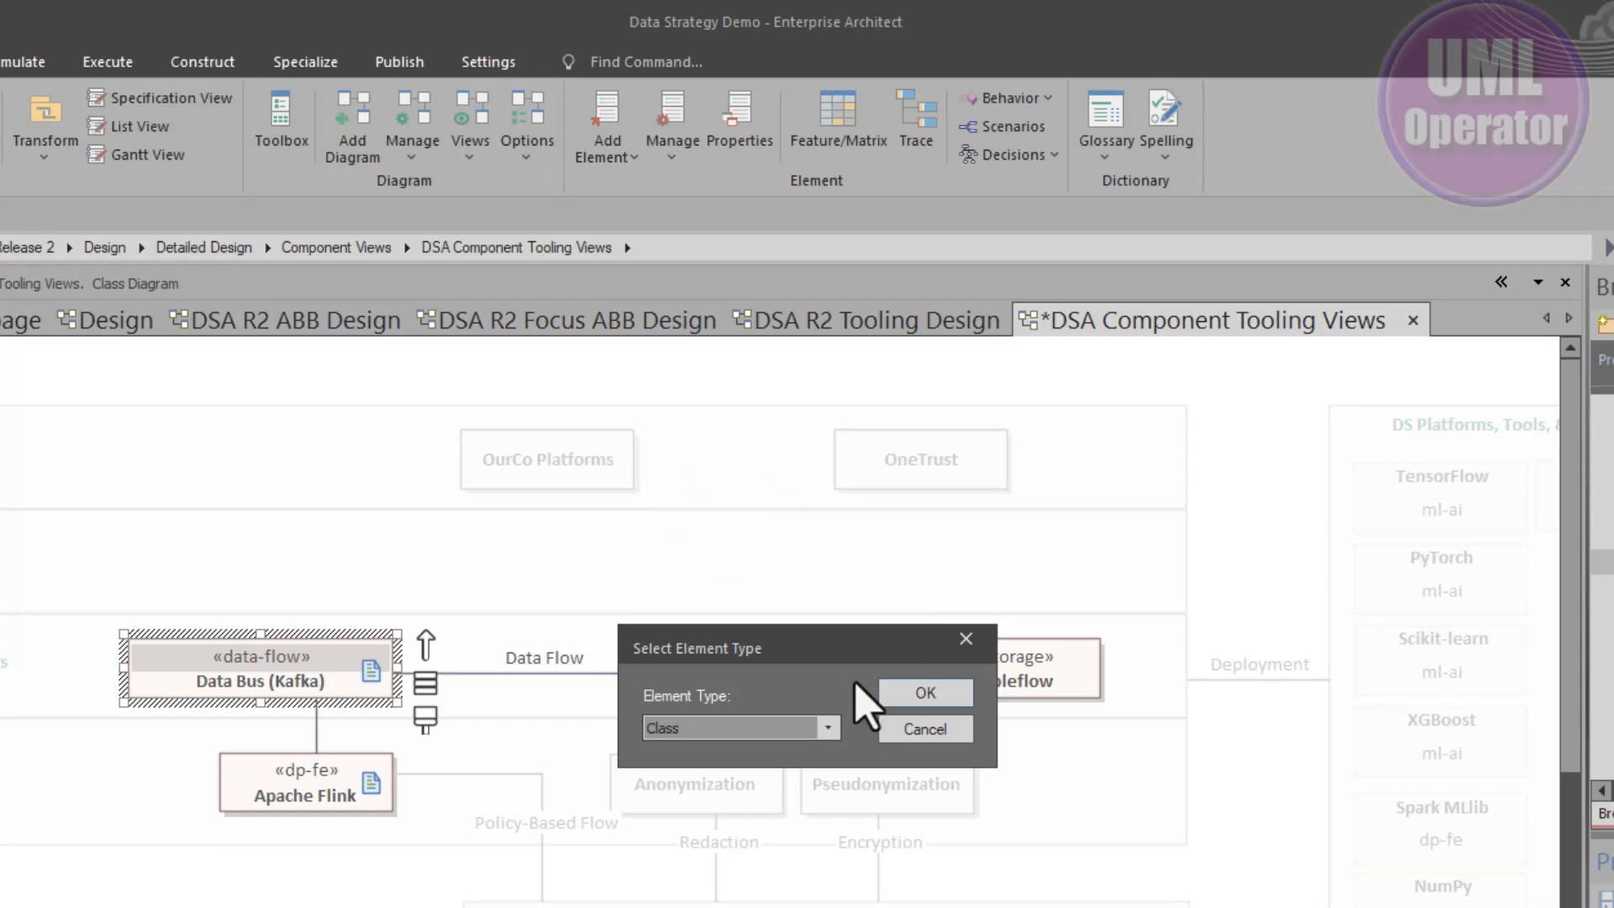
{"action": "left_click", "coordinate": [828, 728]}
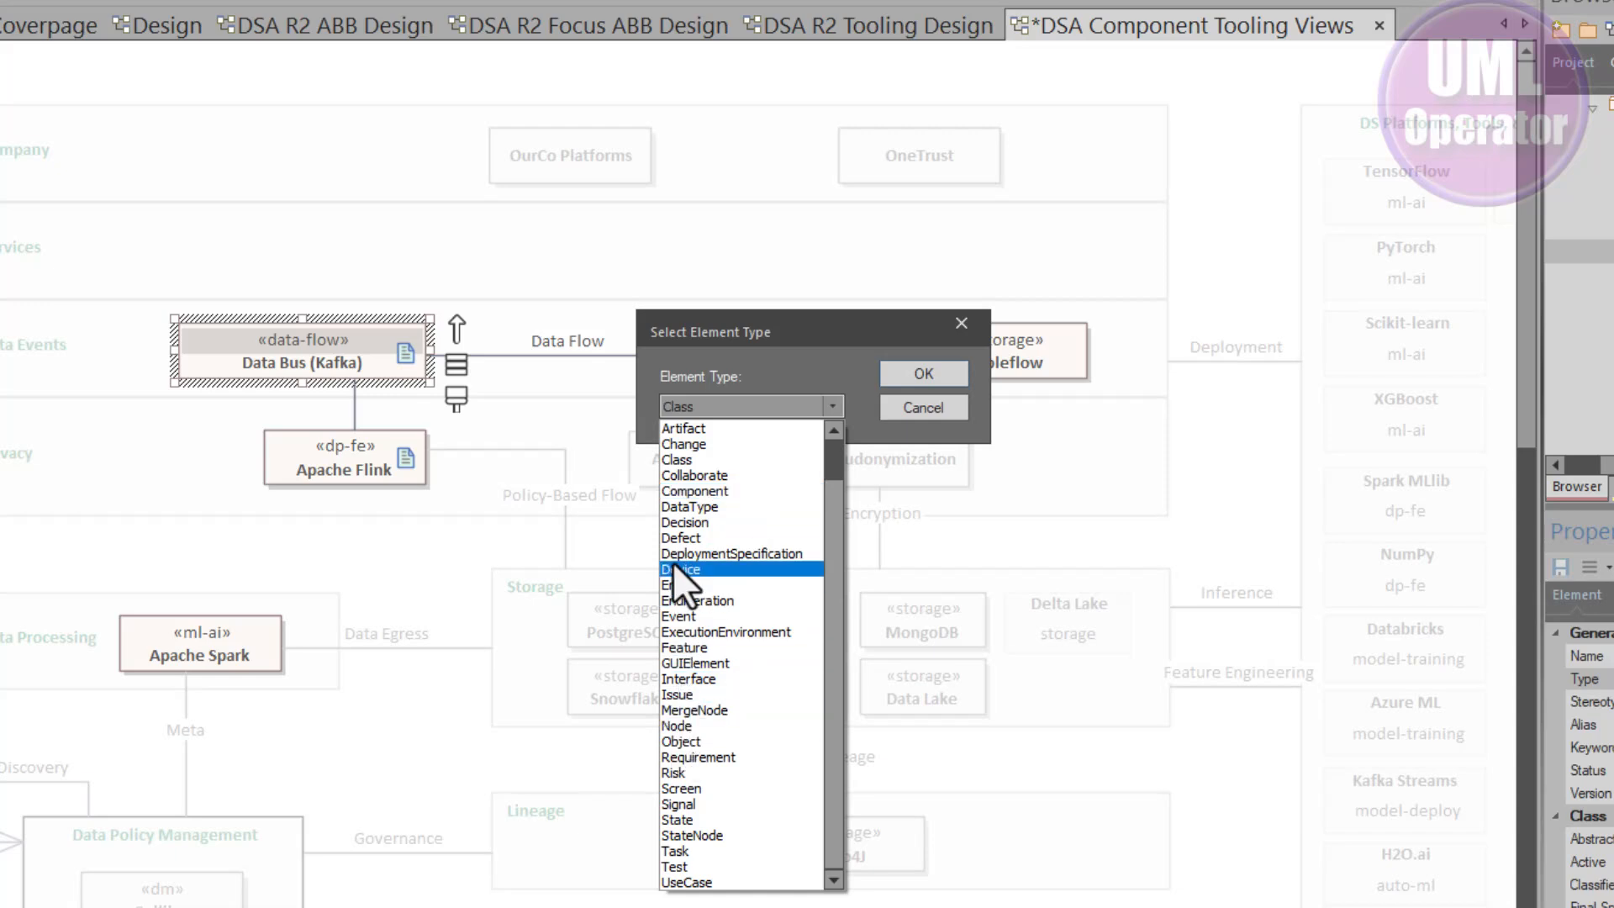
{"action": "left_click", "coordinate": [669, 493]}
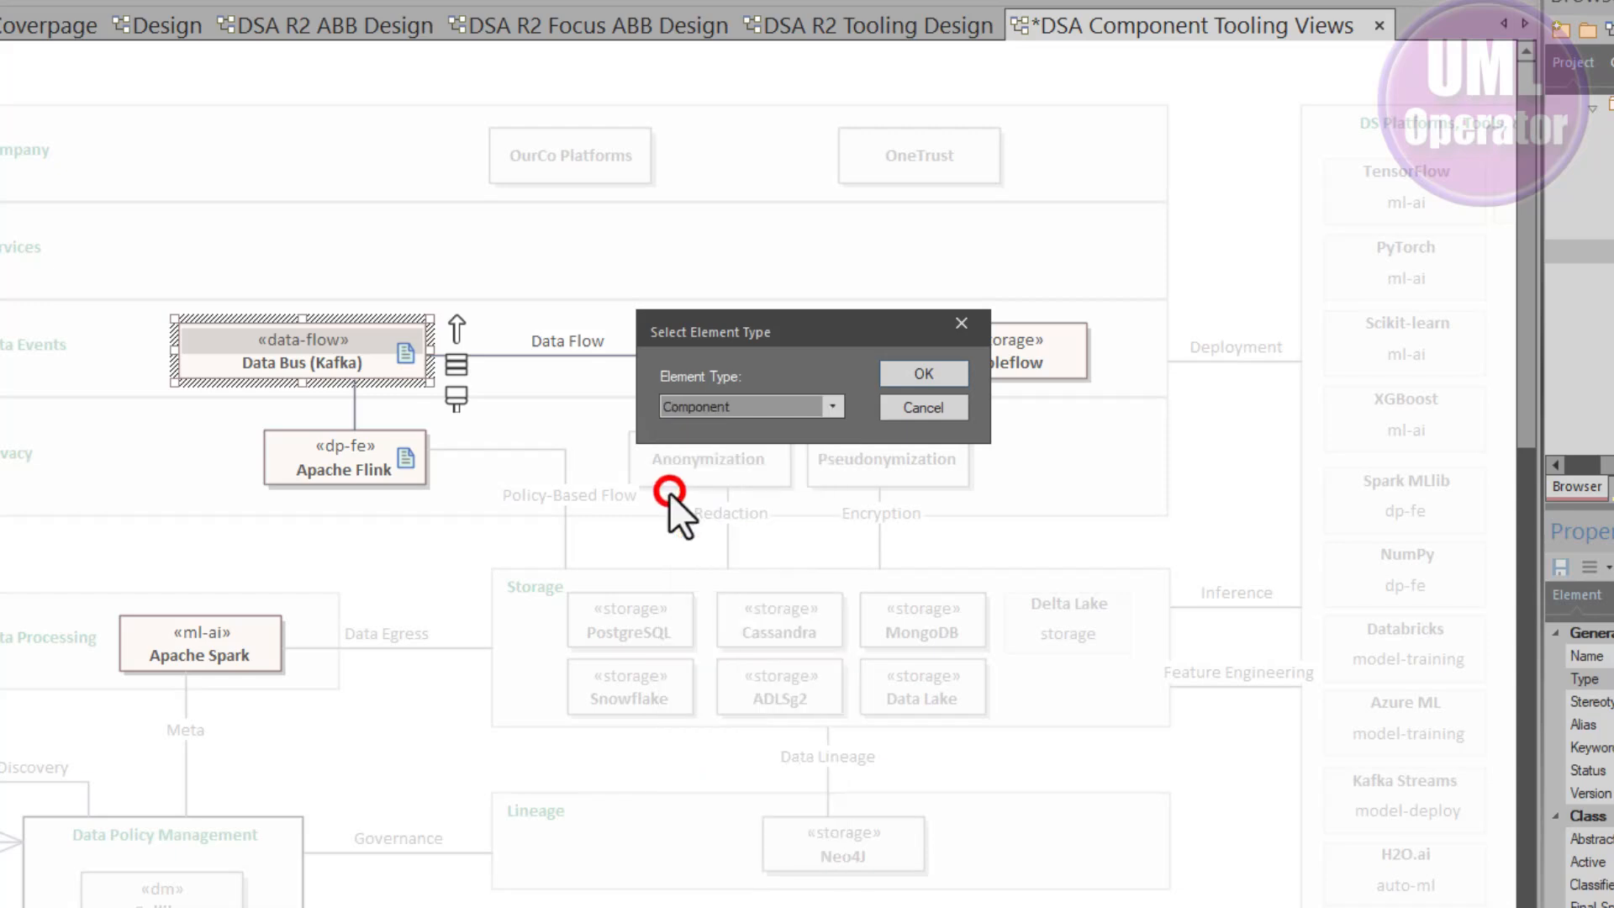
{"action": "left_click", "coordinate": [903, 378]}
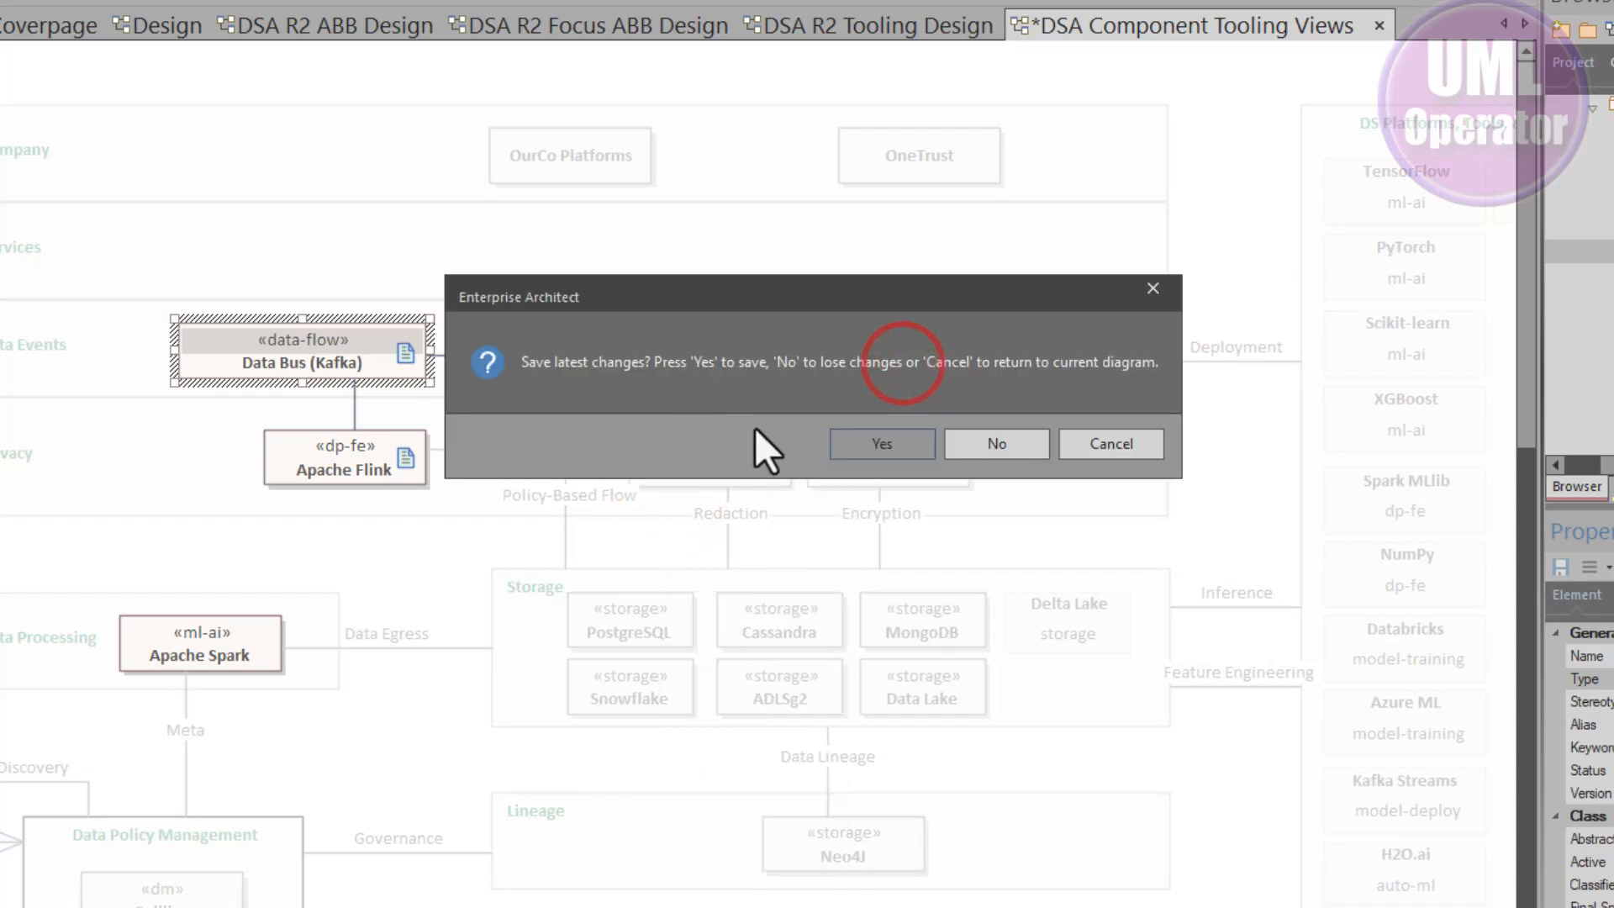
{"action": "left_click", "coordinate": [915, 436]}
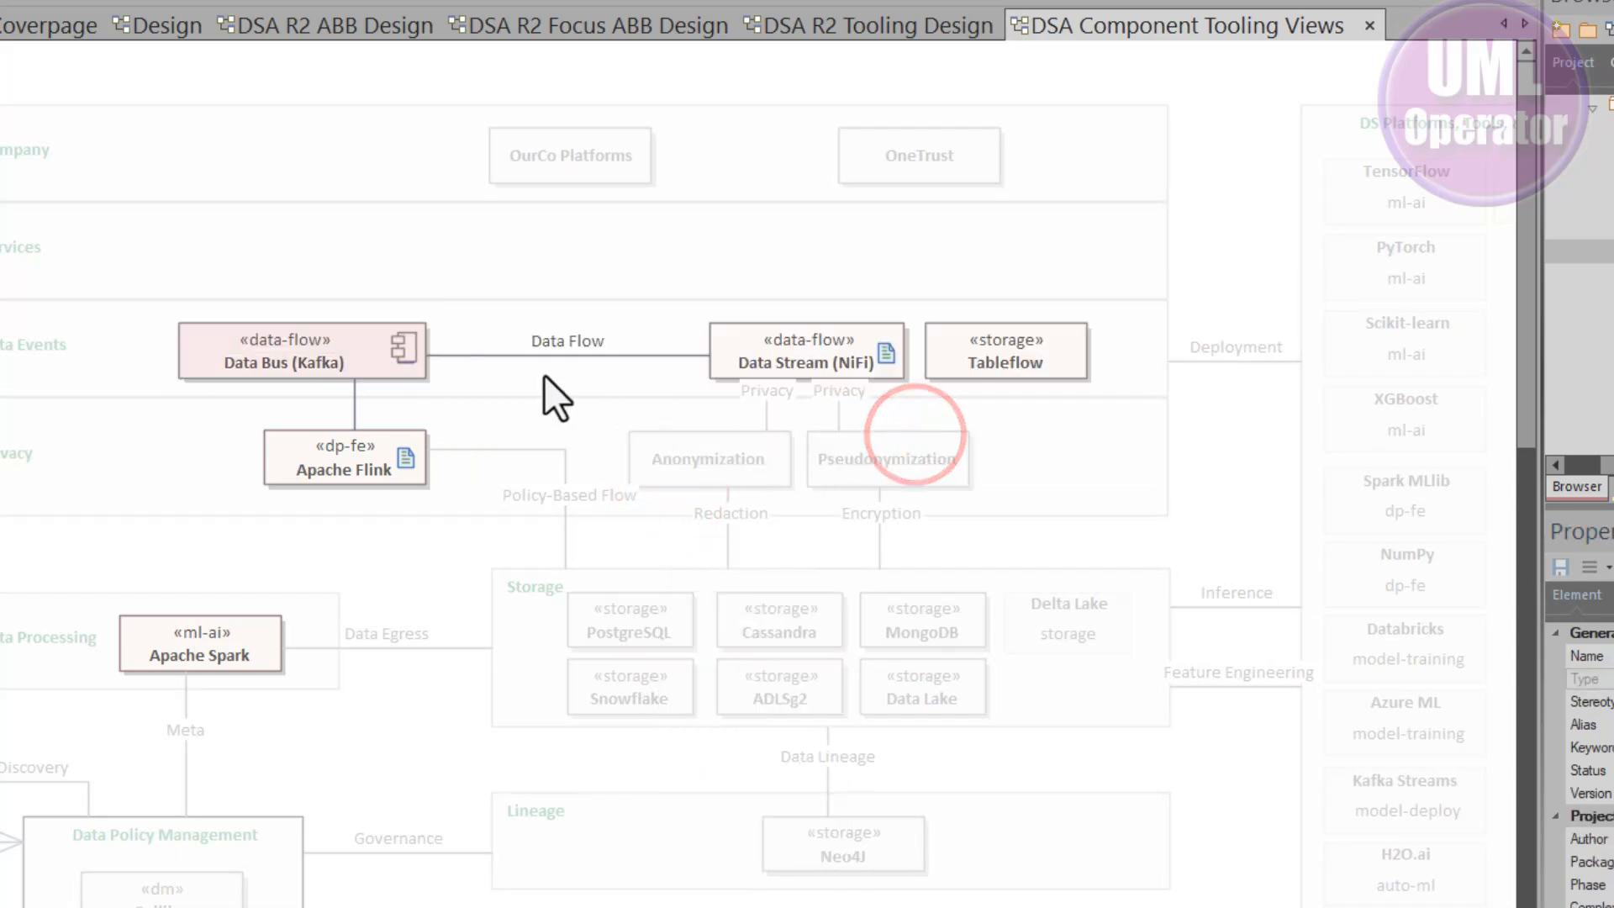
- Reopen the Data Bus (Kafka) element's properties dialog to review it, then cancel
{"action": "left_click", "coordinate": [330, 351]}
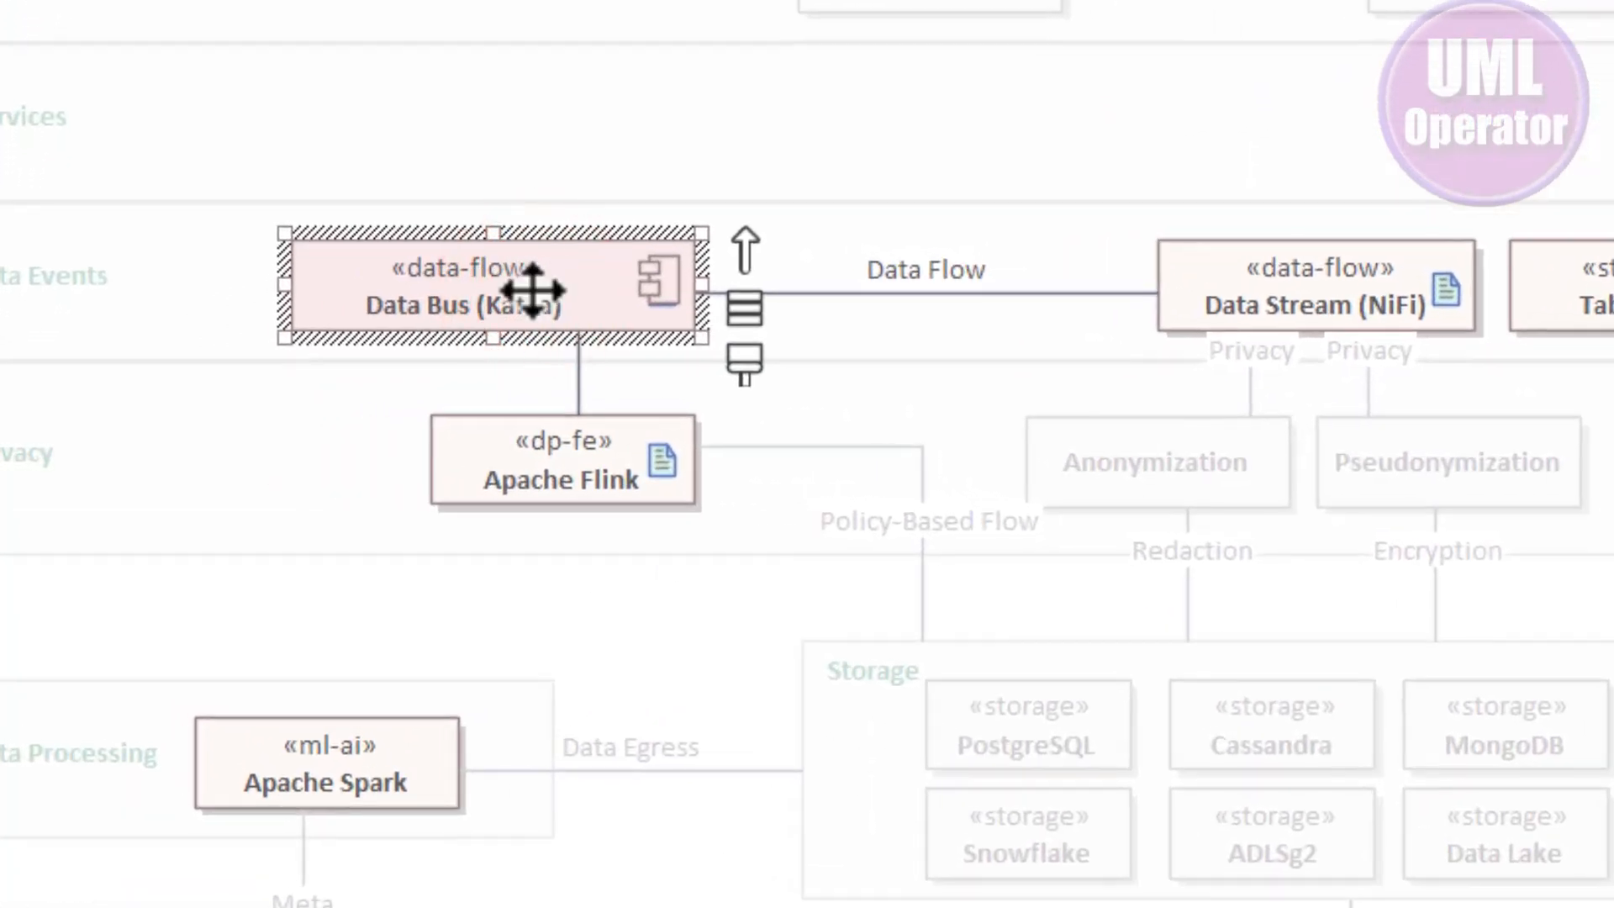
{"action": "left_click", "coordinate": [442, 318]}
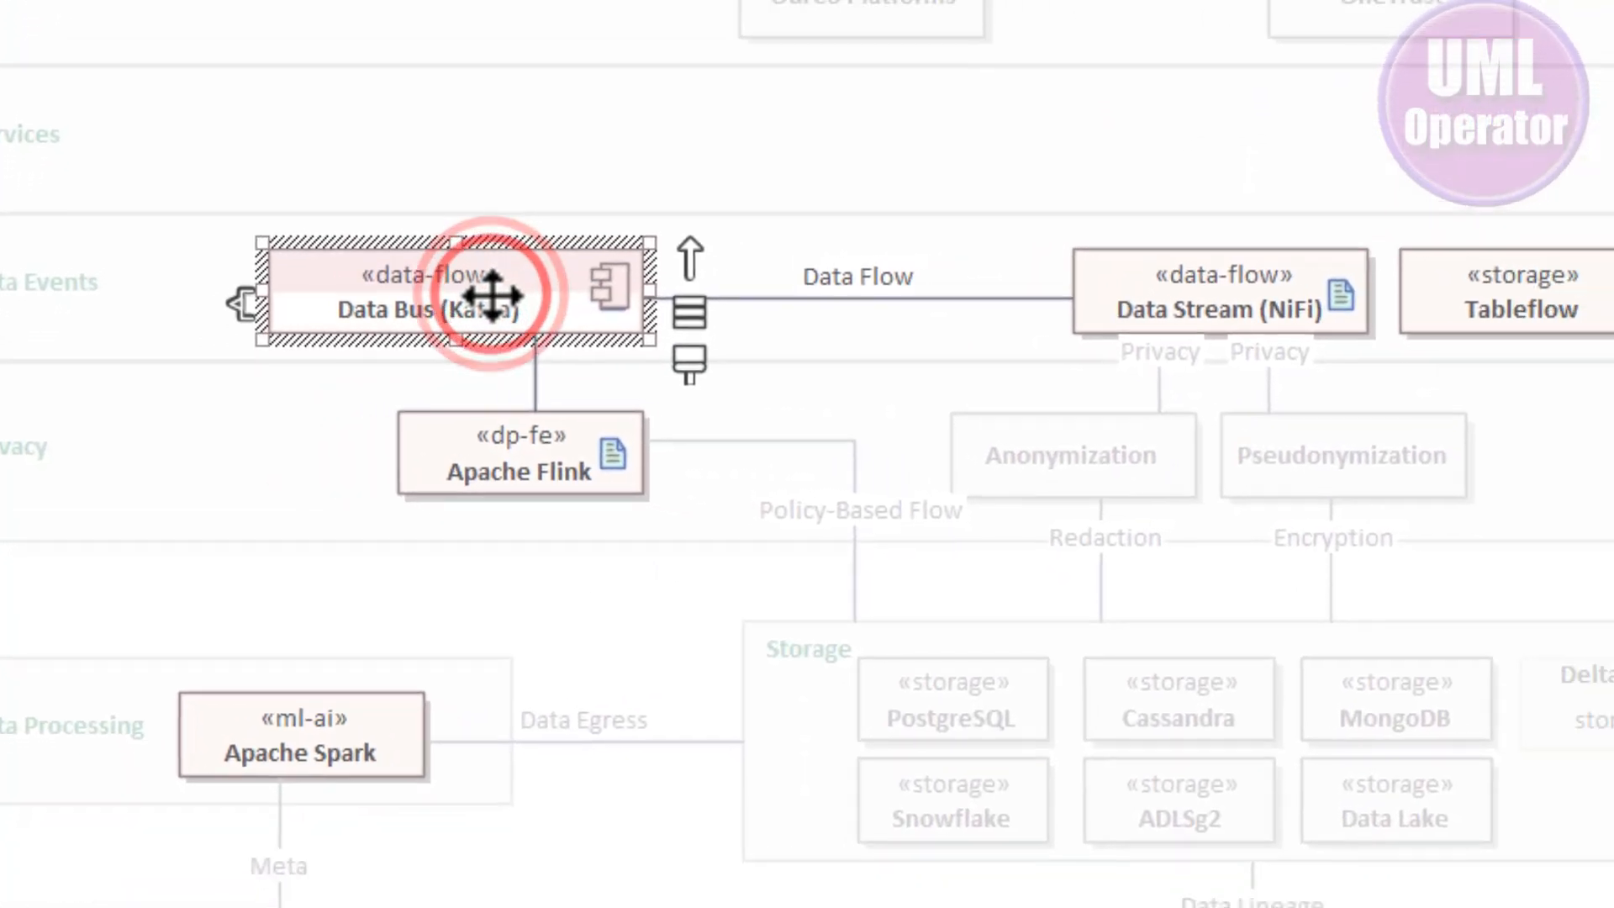
{"action": "double_click", "coordinate": [492, 294]}
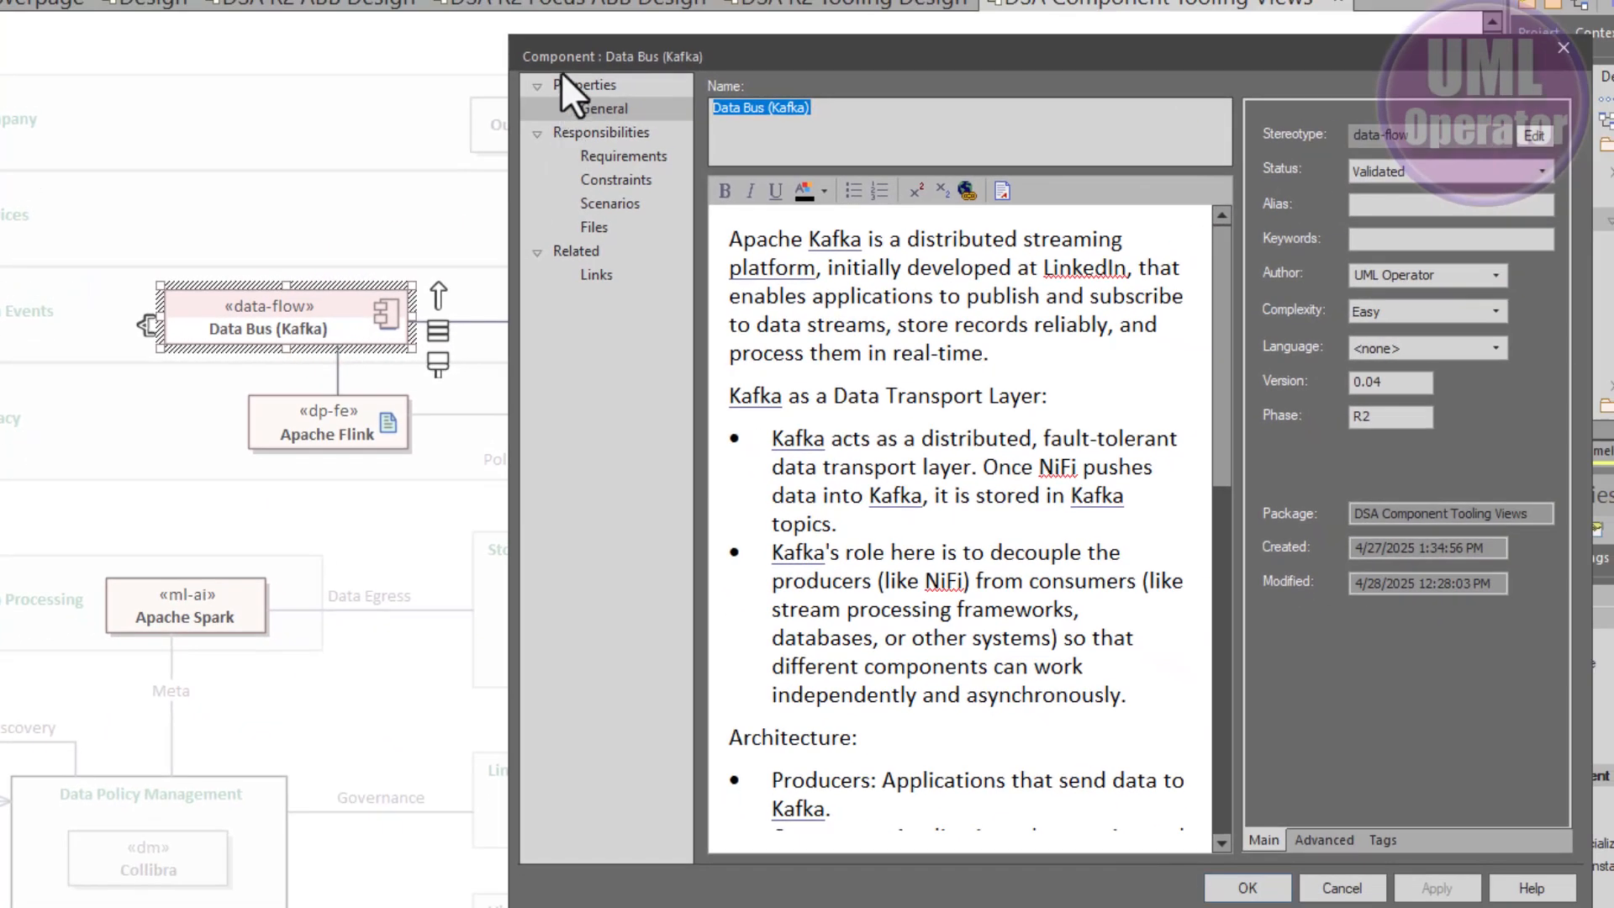
{"action": "left_click", "coordinate": [1341, 888]}
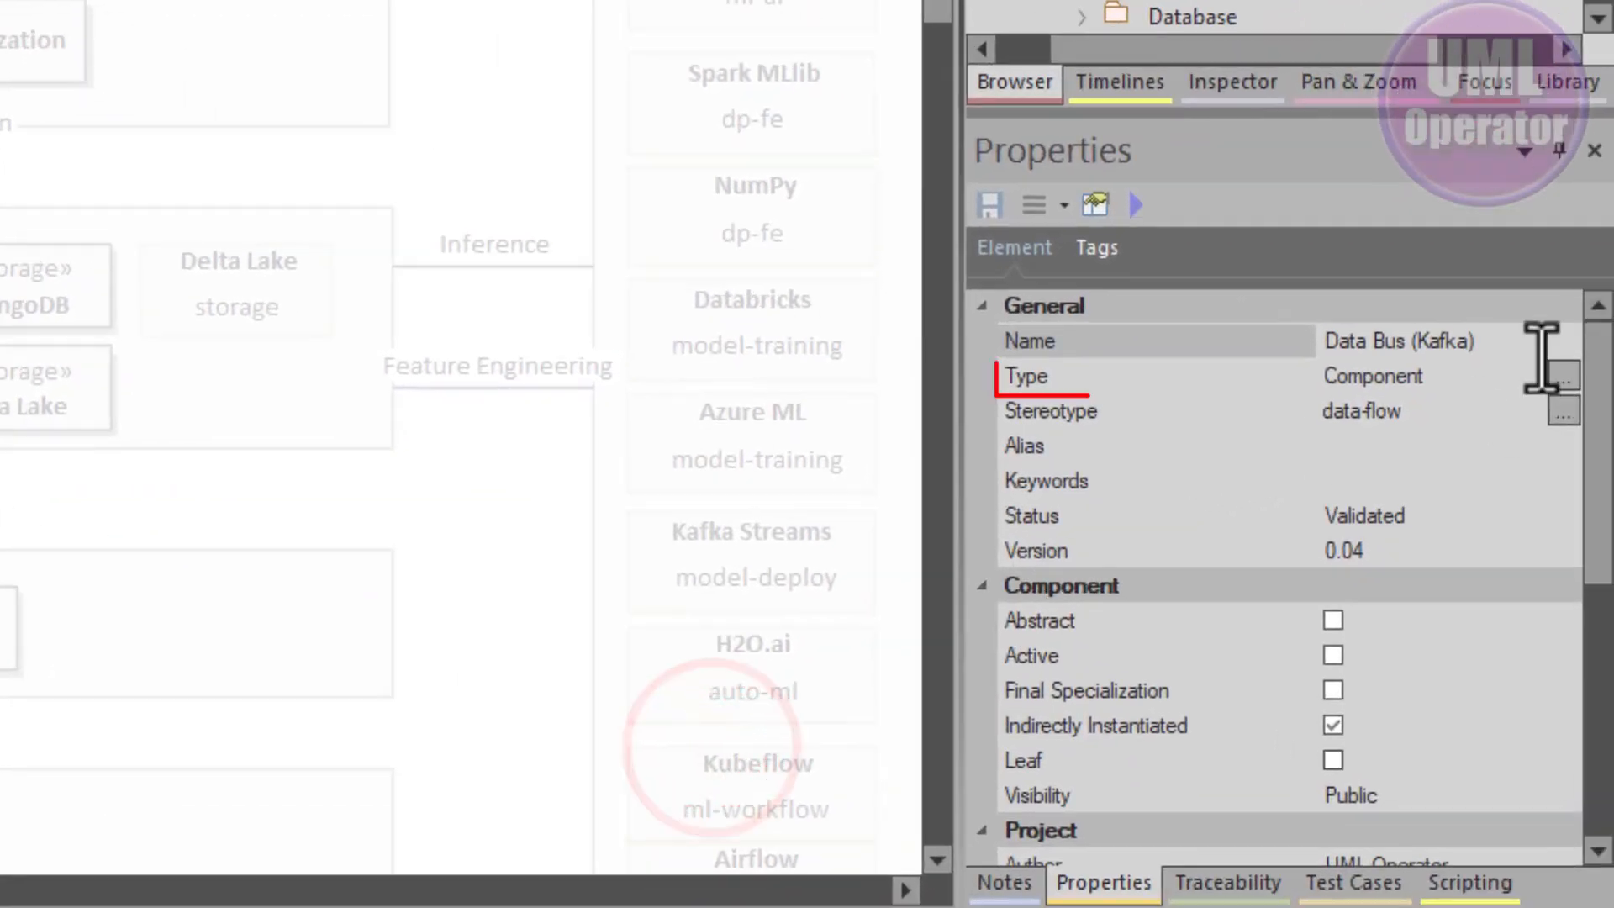
- Undock the Properties window and float it over the diagram next to the Data Bus element
{"action": "left_click", "coordinate": [1467, 374]}
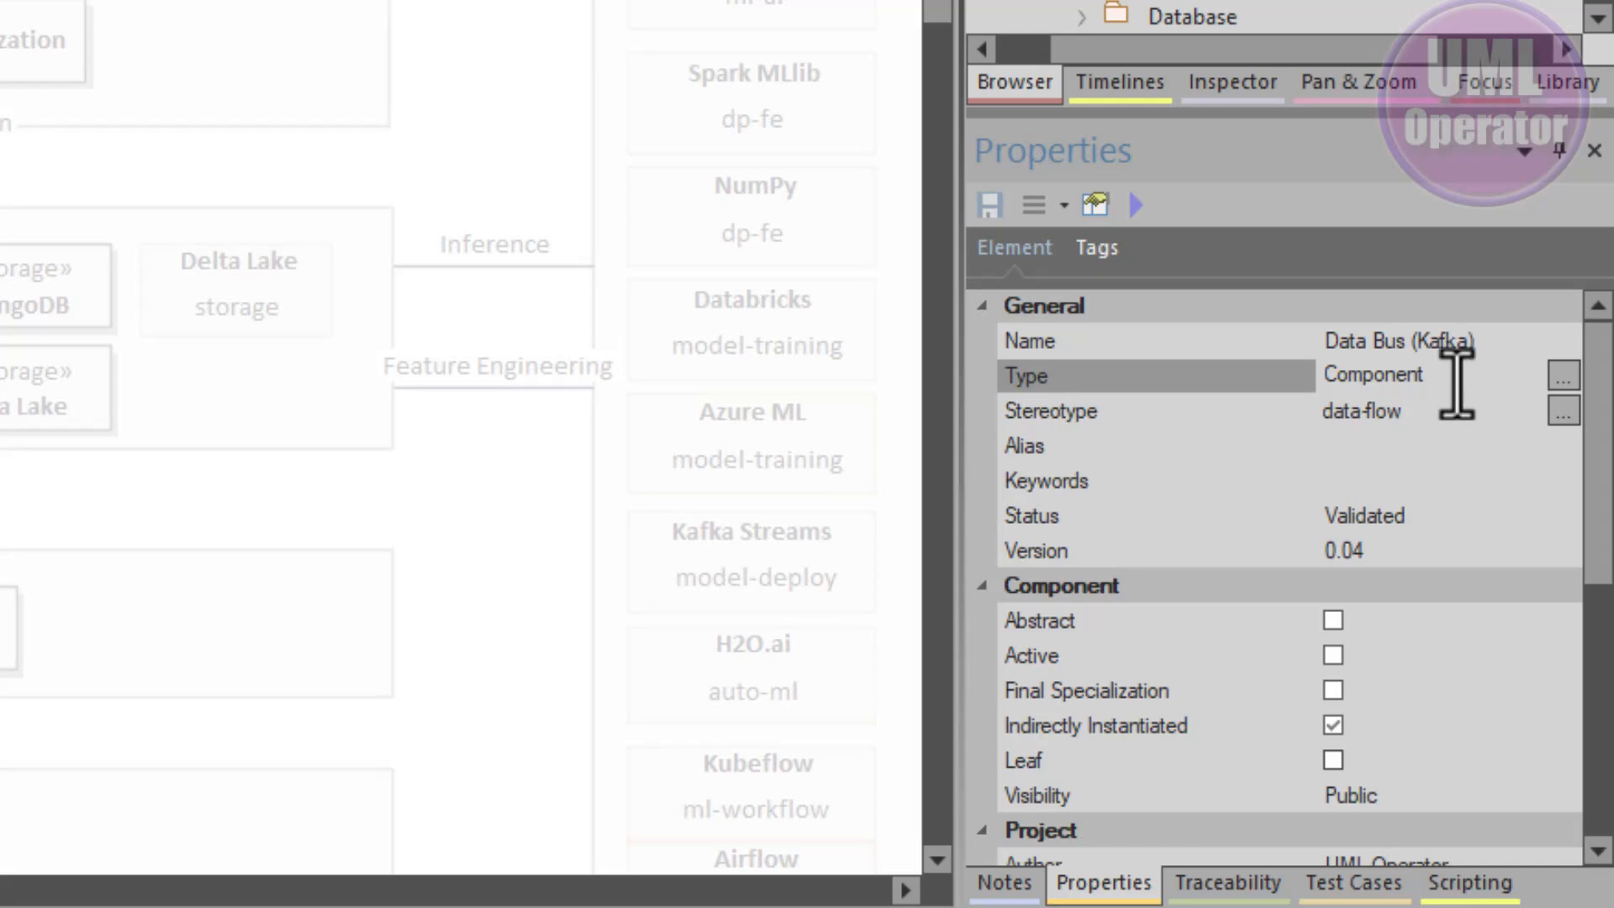
{"action": "left_click_drag", "start_coordinate": [1104, 883], "coordinate": [0, 0]}
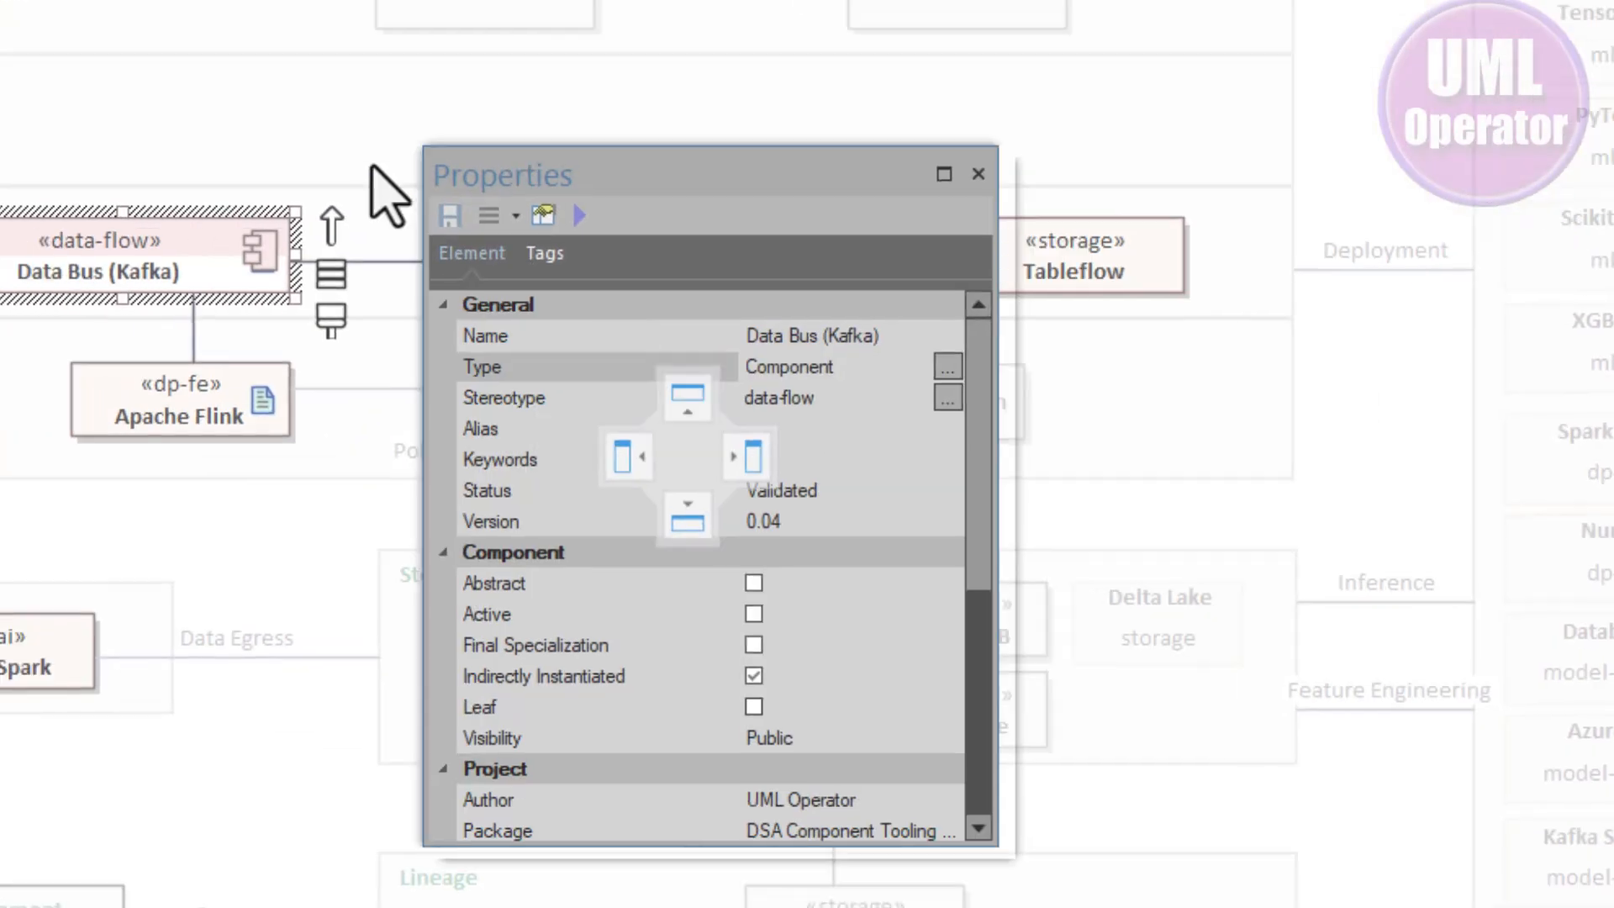
{"action": "left_click_drag", "start_coordinate": [386, 193], "coordinate": [501, 15]}
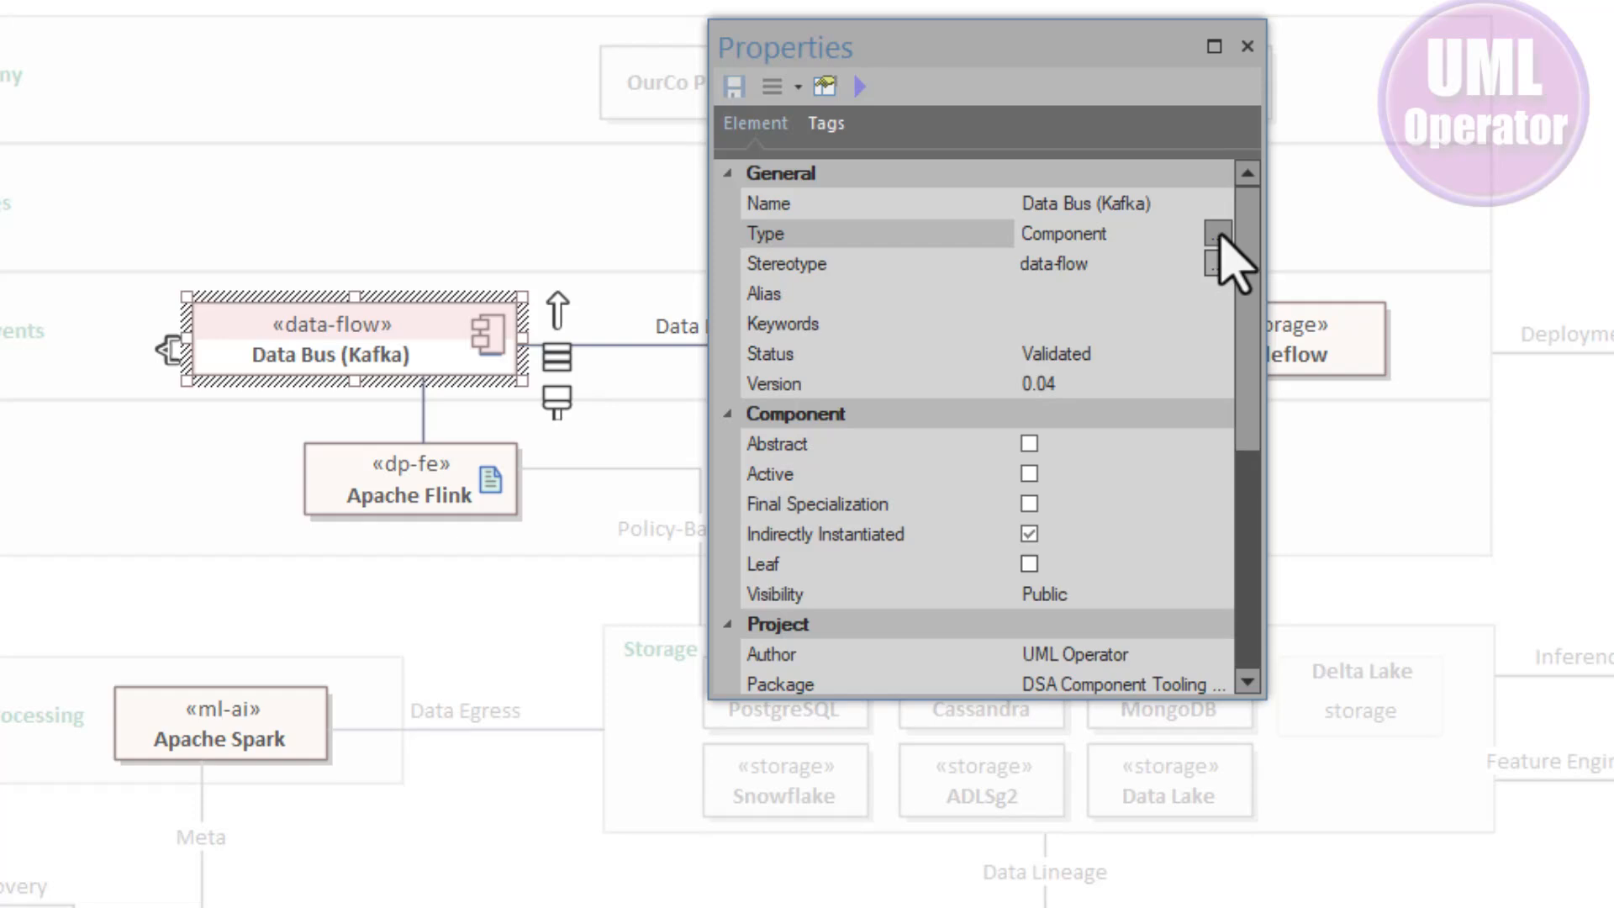
- Change the Data Bus (Kafka) element's type to Class from the Properties window
{"action": "left_click", "coordinate": [1217, 234]}
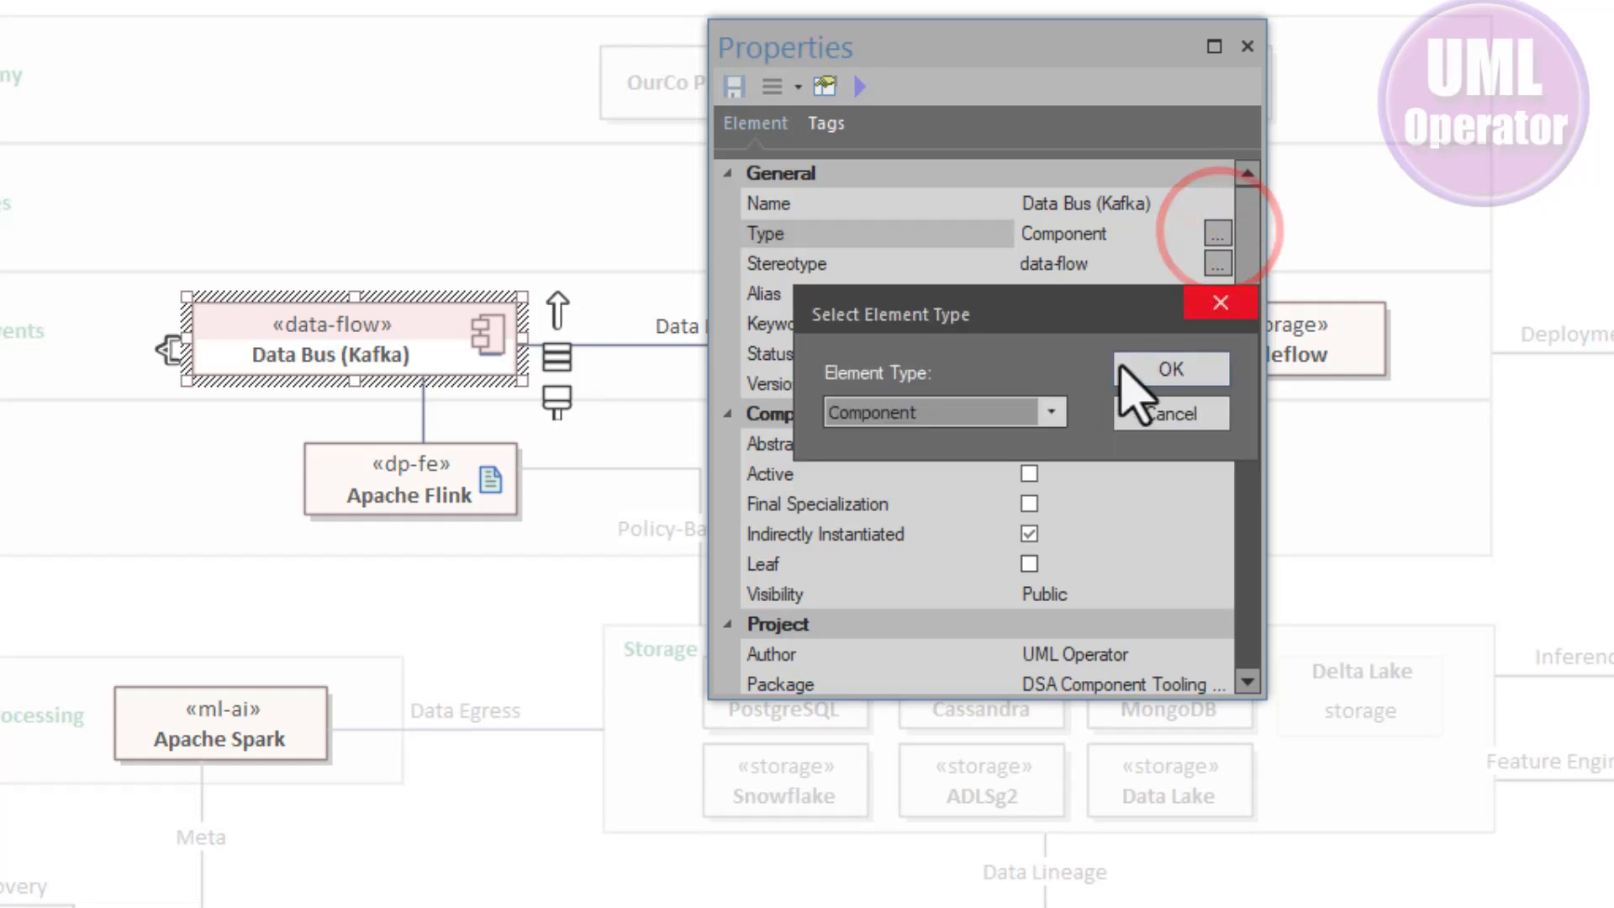
{"action": "left_click", "coordinate": [1047, 409]}
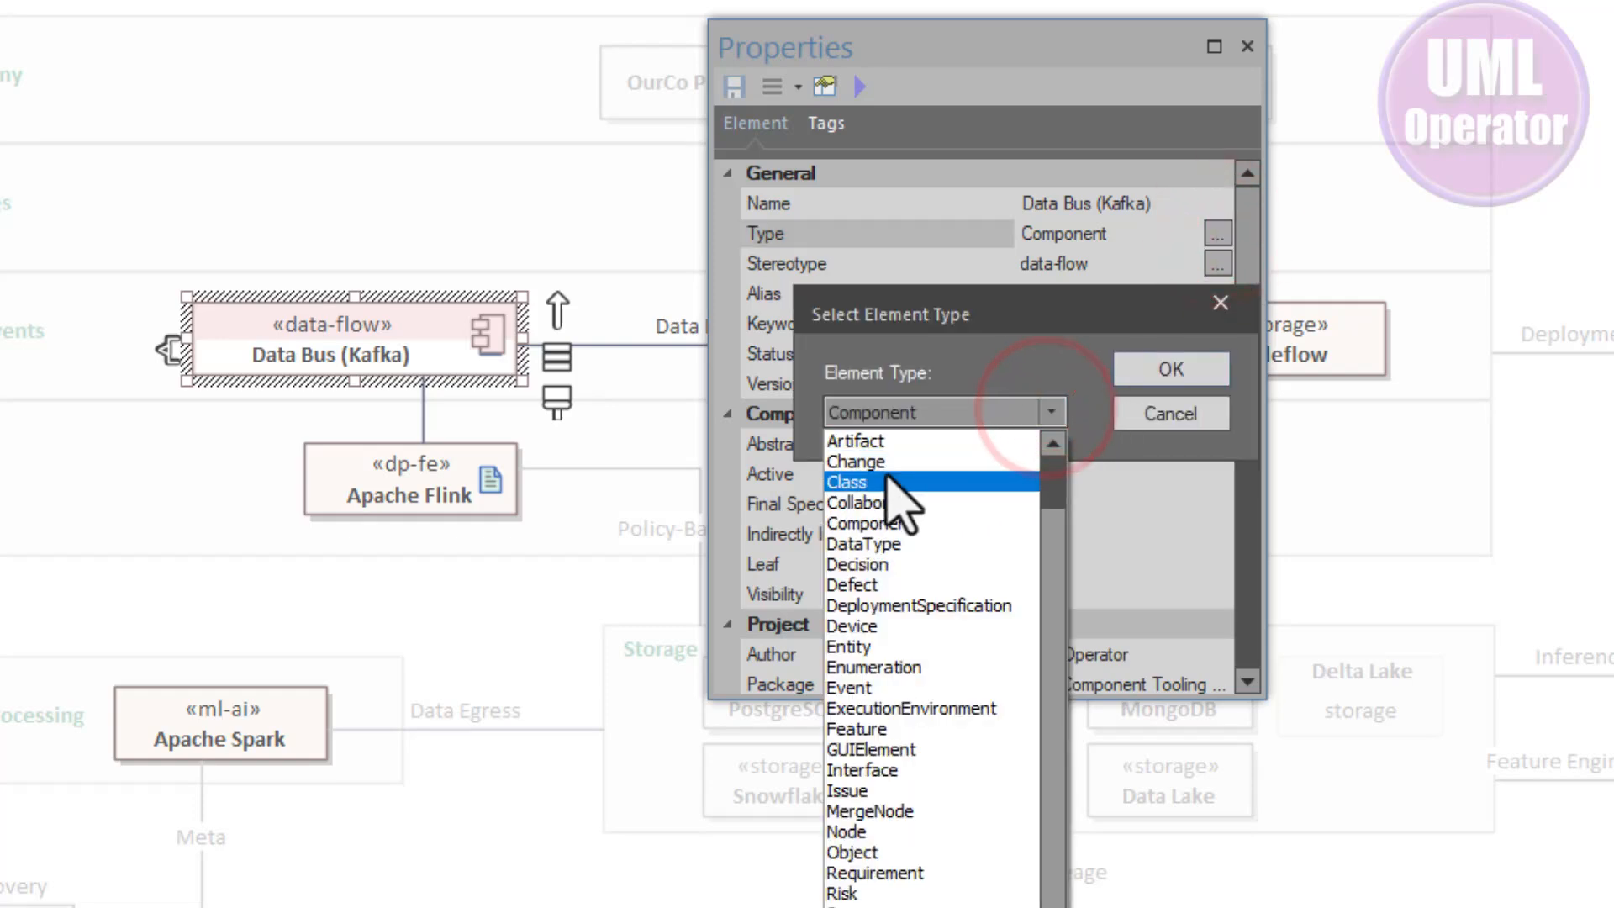
{"action": "left_click", "coordinate": [937, 474]}
{"action": "left_click", "coordinate": [1172, 368]}
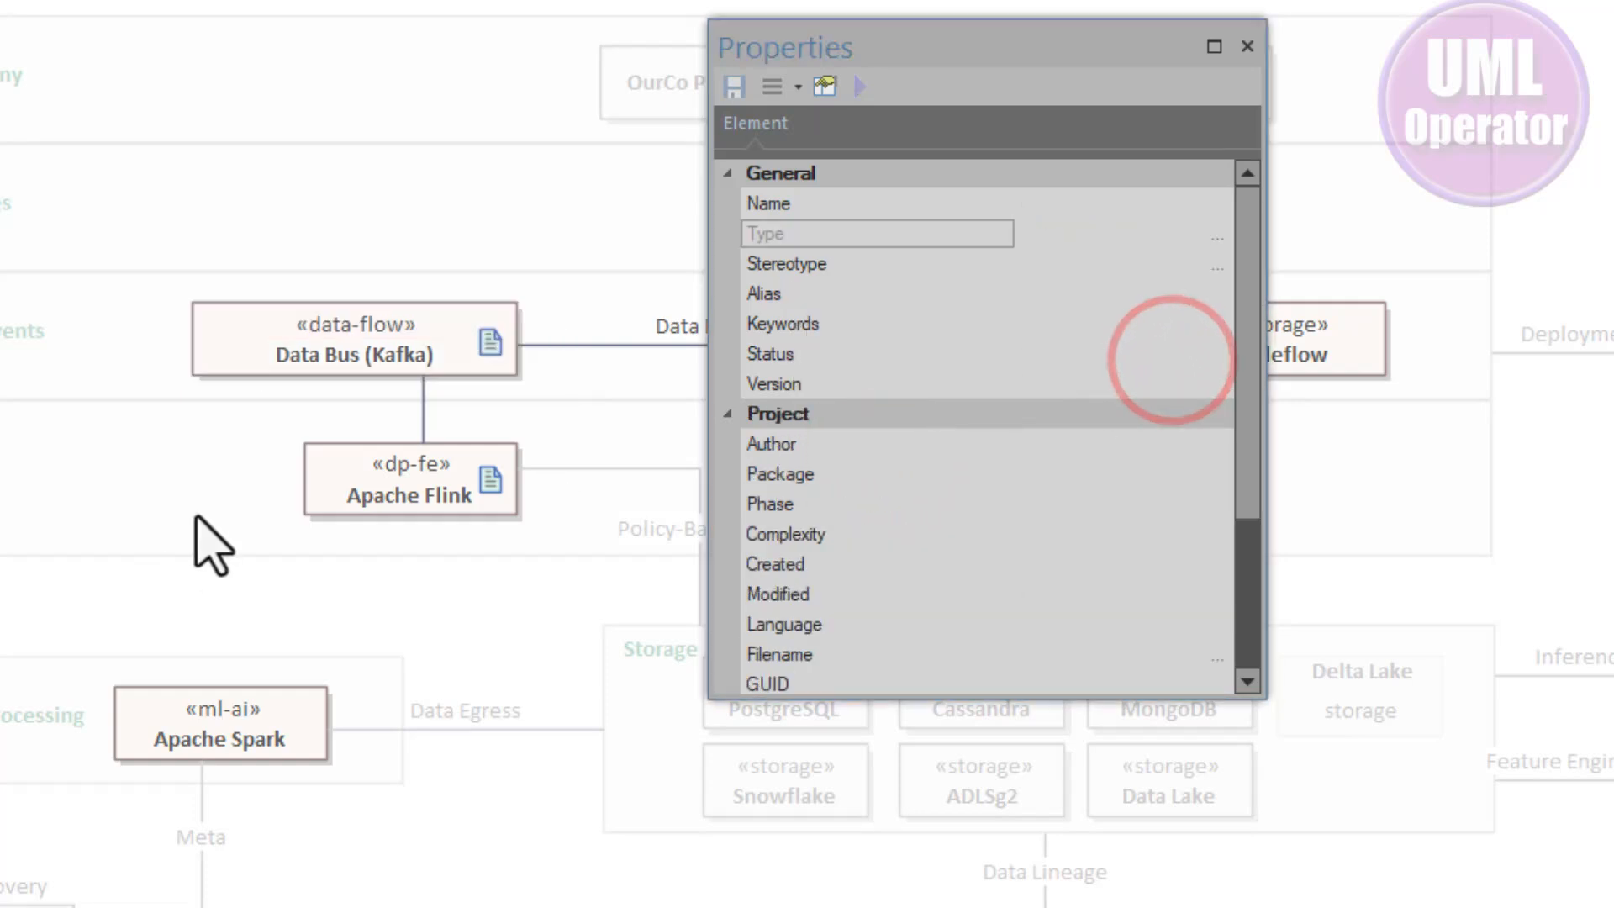
{"action": "left_click", "coordinate": [352, 363]}
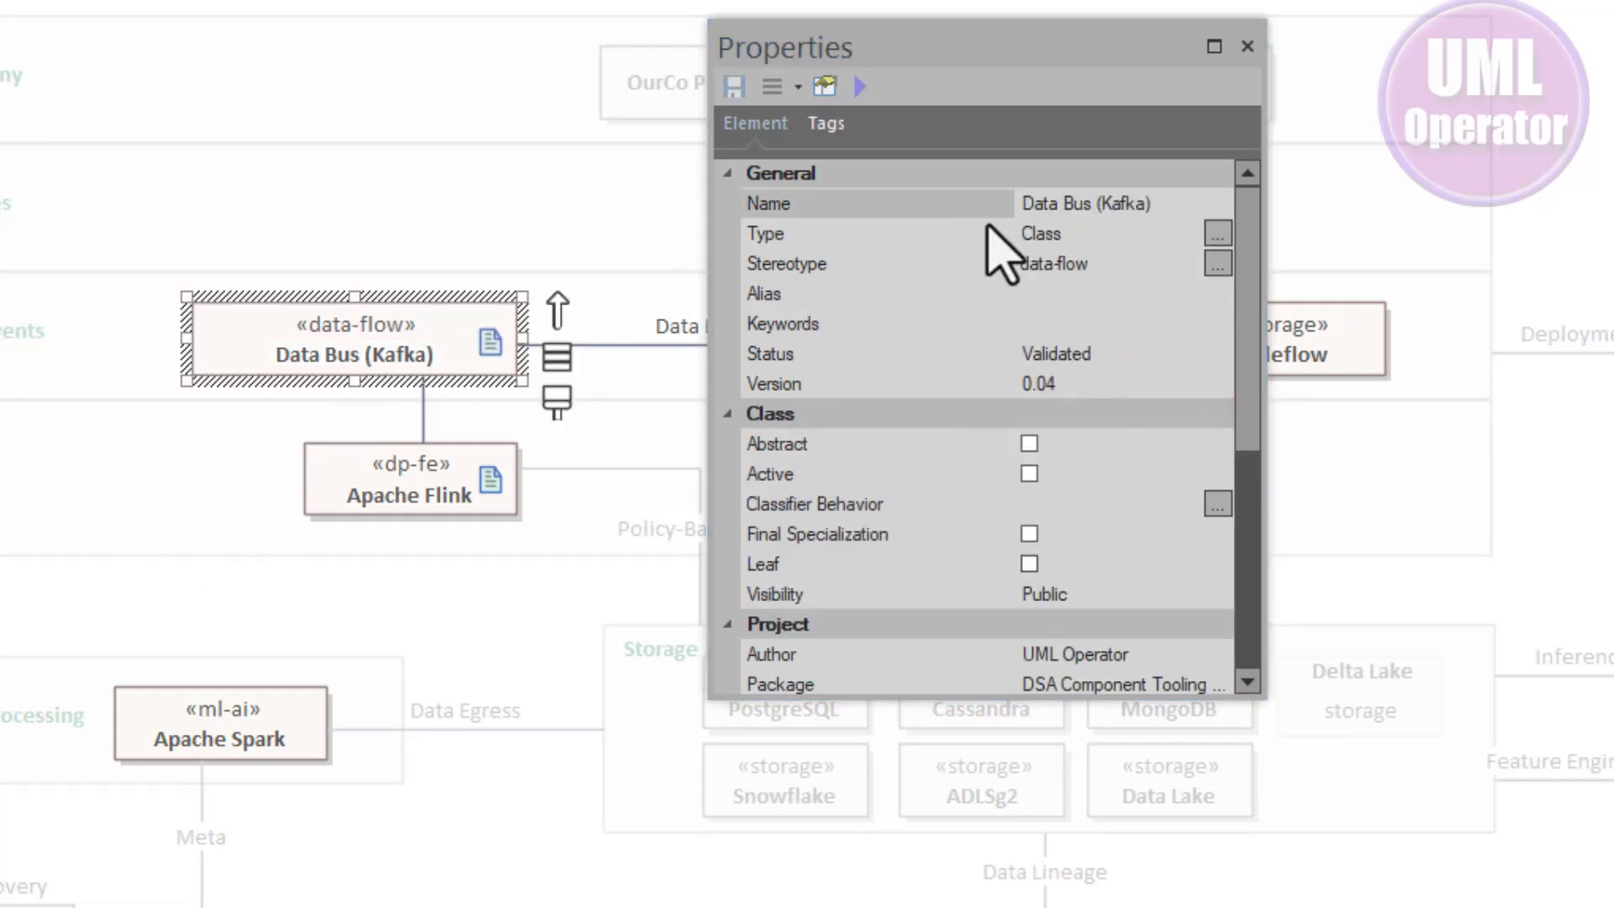
- Change the Data Bus (Kafka) element's type back to Component from the Properties window
{"action": "left_click", "coordinate": [1213, 228]}
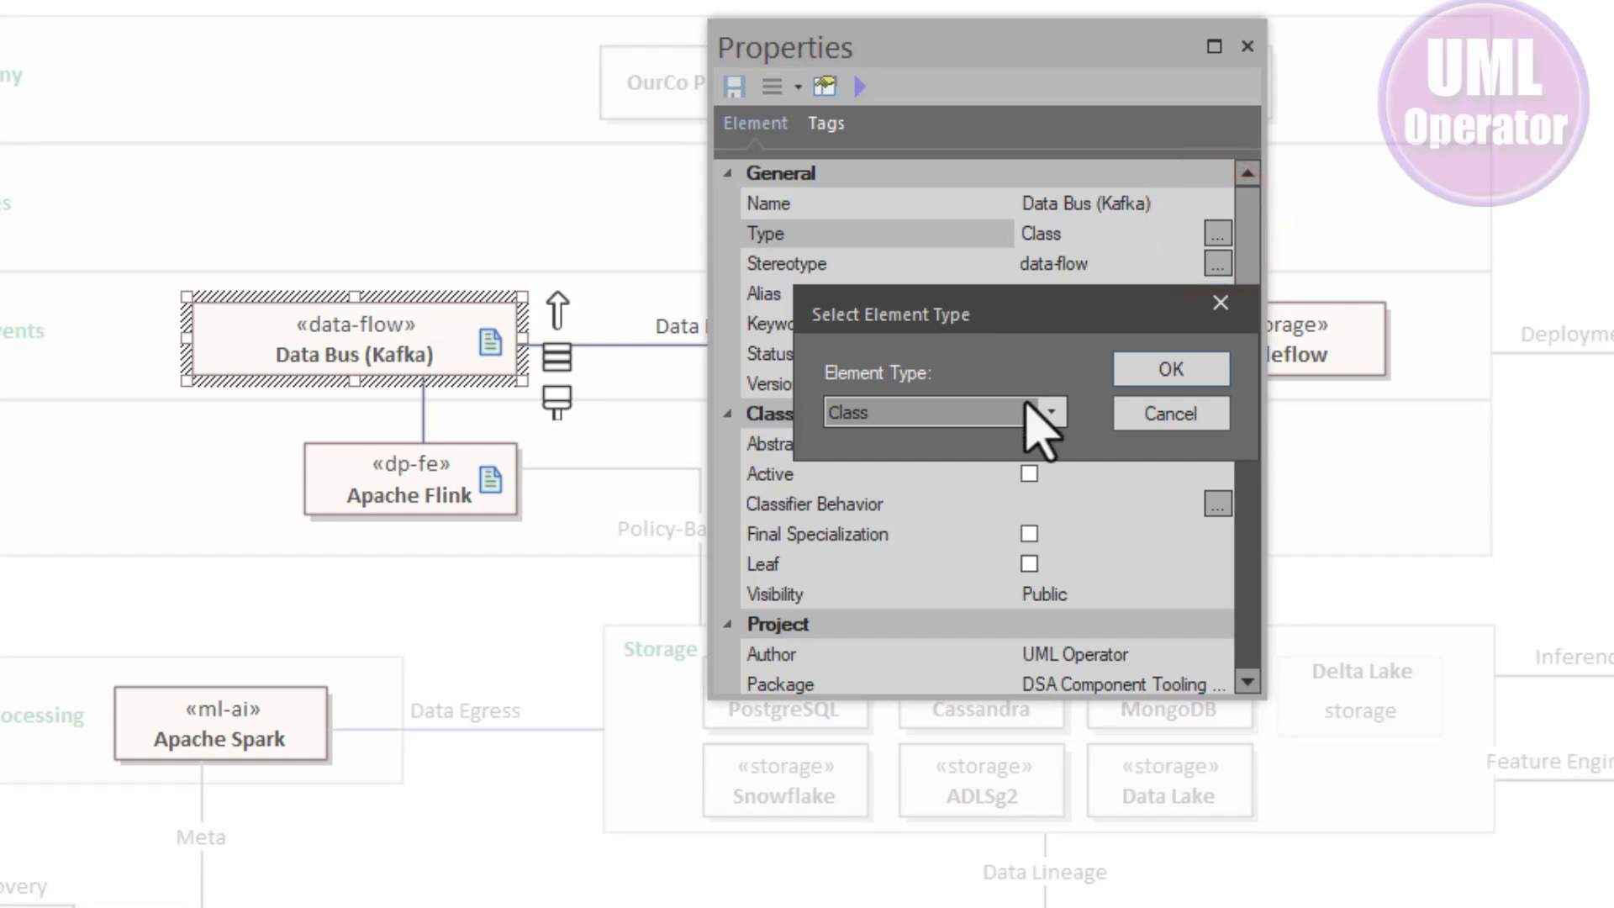
{"action": "left_click", "coordinate": [1052, 410]}
{"action": "left_click", "coordinate": [870, 522]}
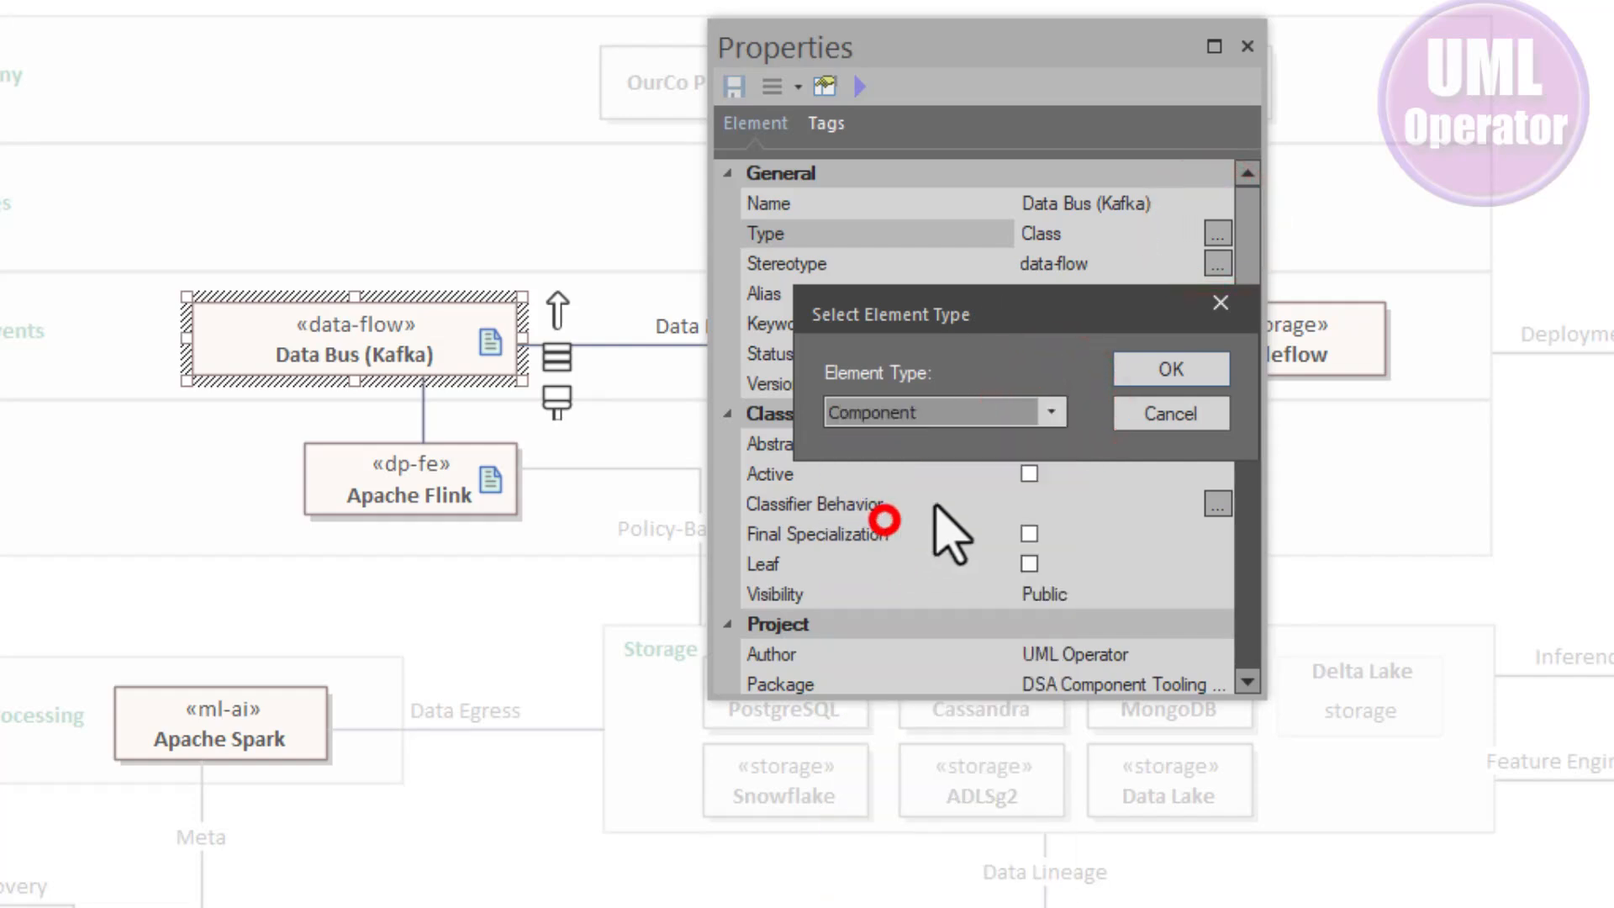
{"action": "left_click", "coordinate": [1210, 362]}
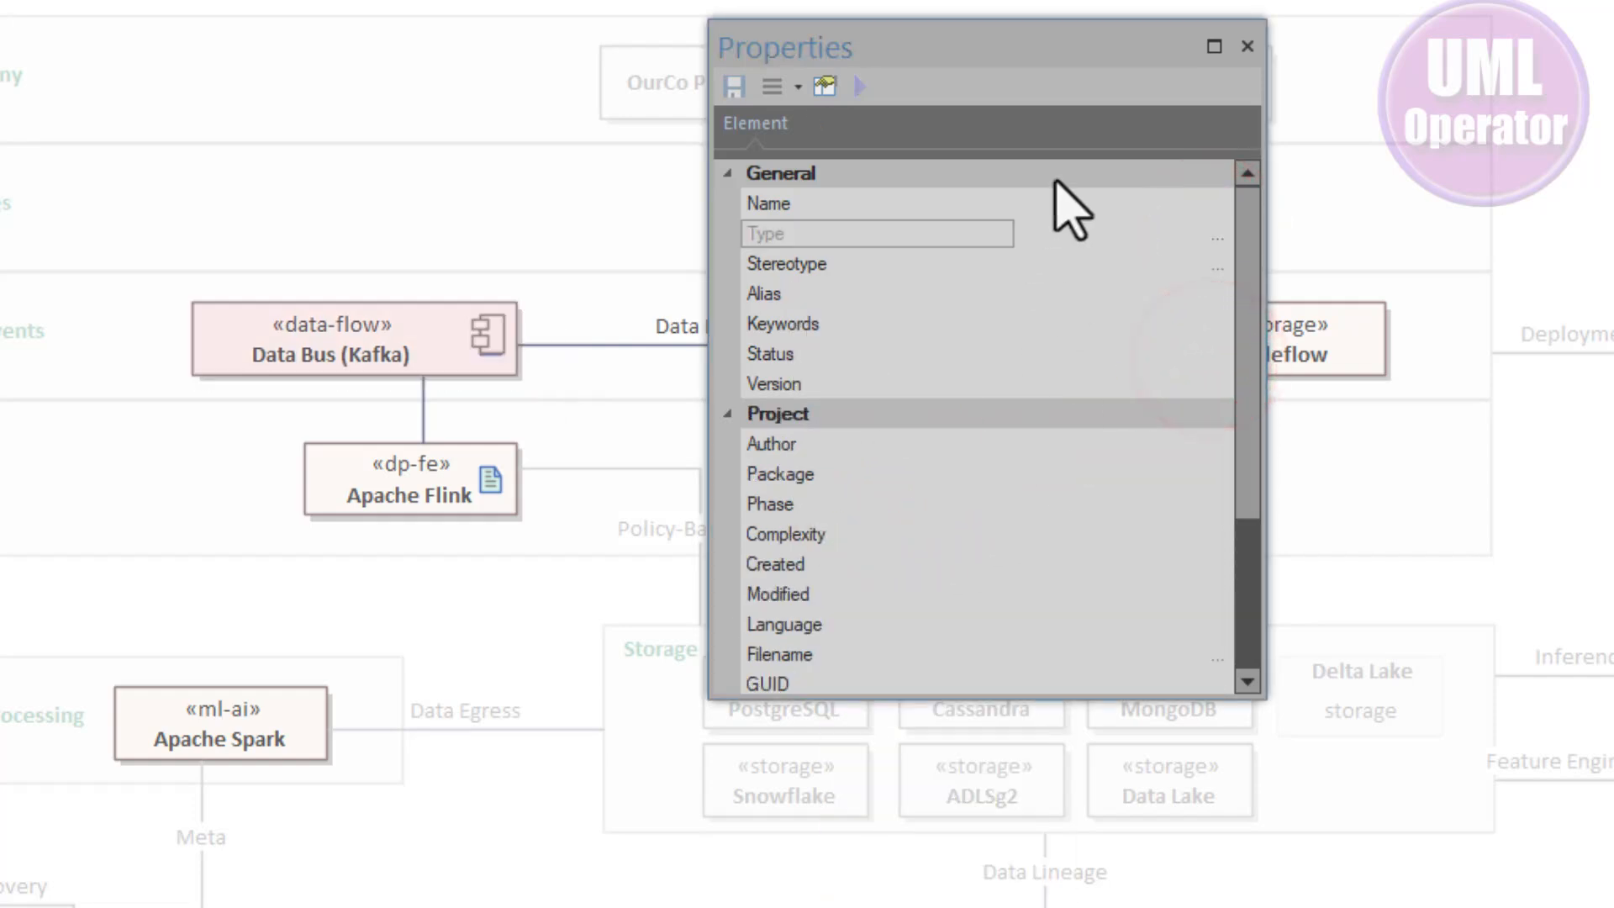
- Inspect the Apache Flink and Data Bus (Kafka) elements in the project browser and their traceability
{"action": "left_click_drag", "start_coordinate": [1129, 35], "coordinate": [1400, 332]}
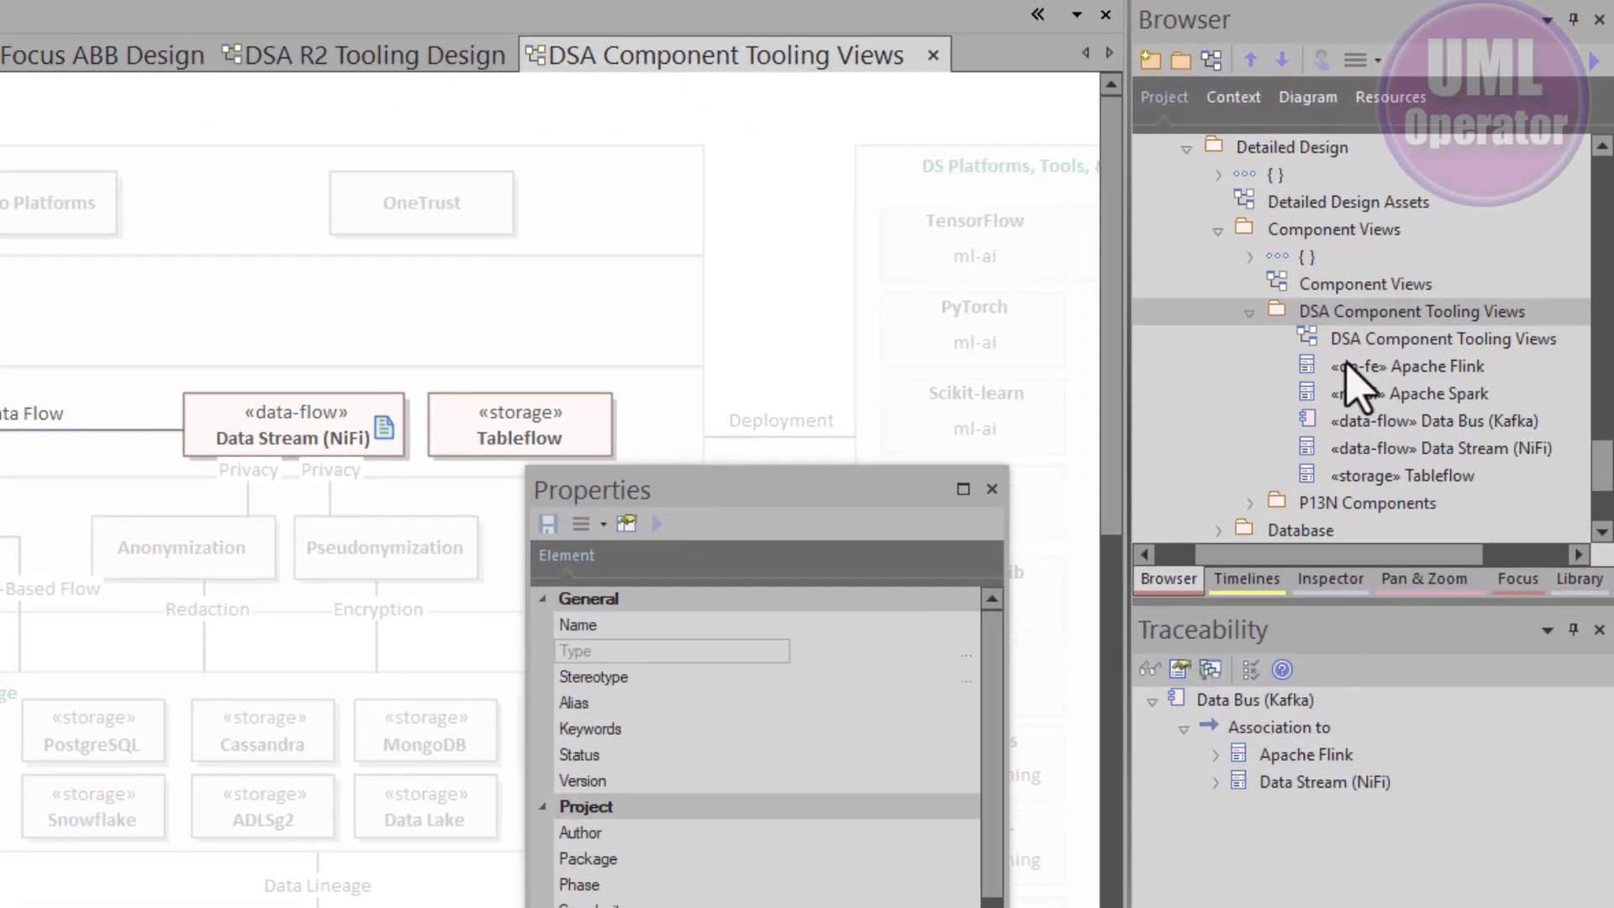
{"action": "left_click", "coordinate": [1446, 401]}
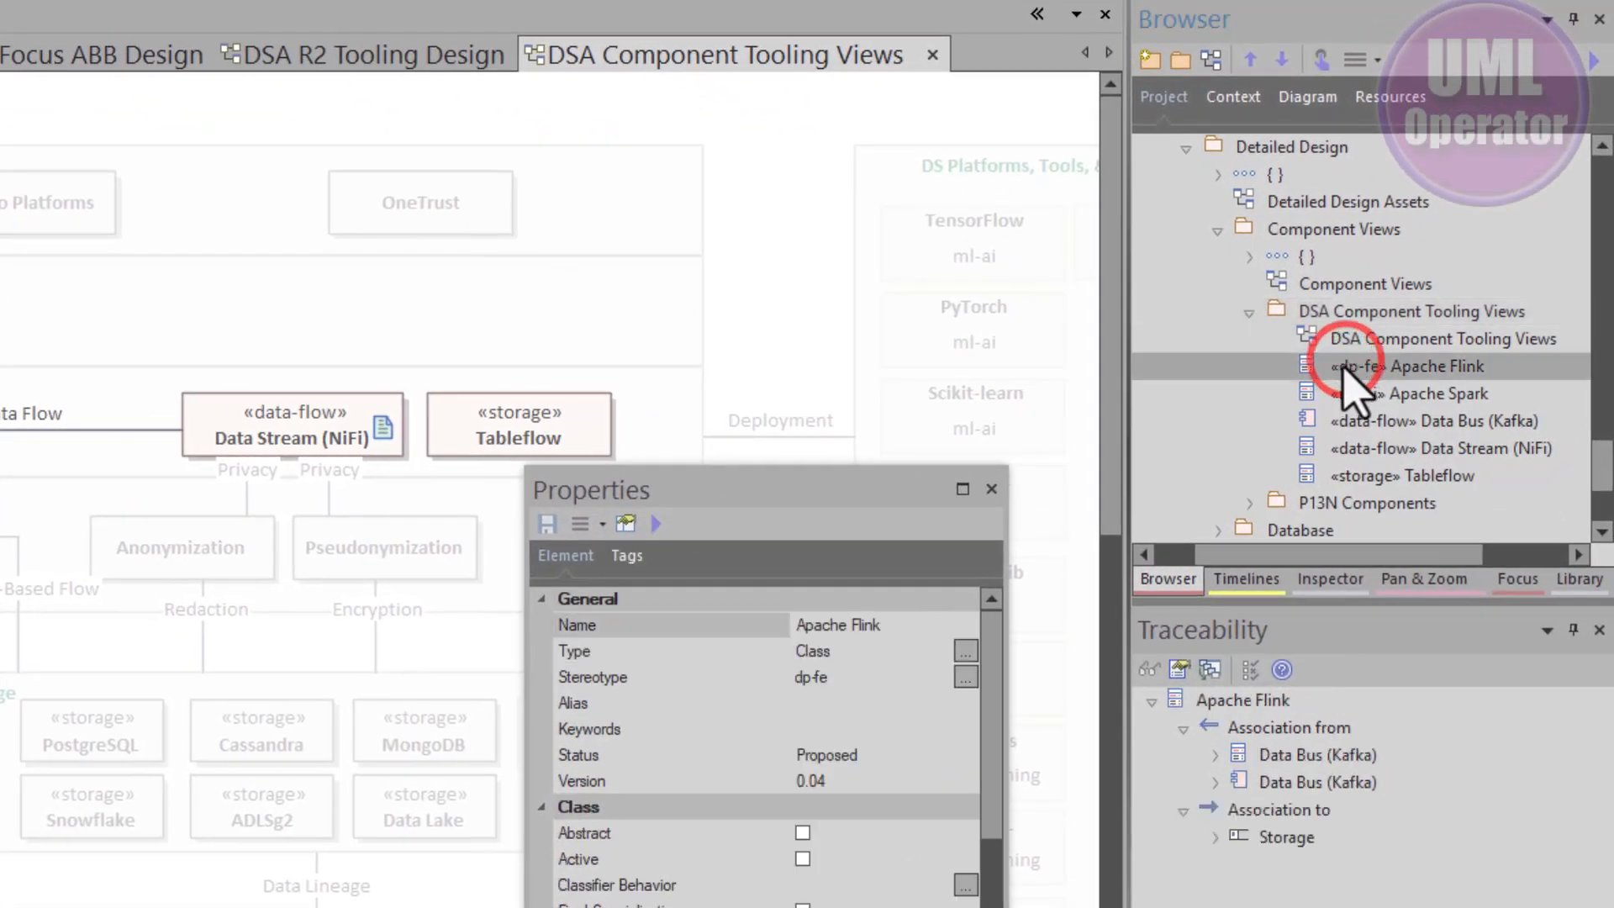
{"action": "left_click", "coordinate": [1309, 421]}
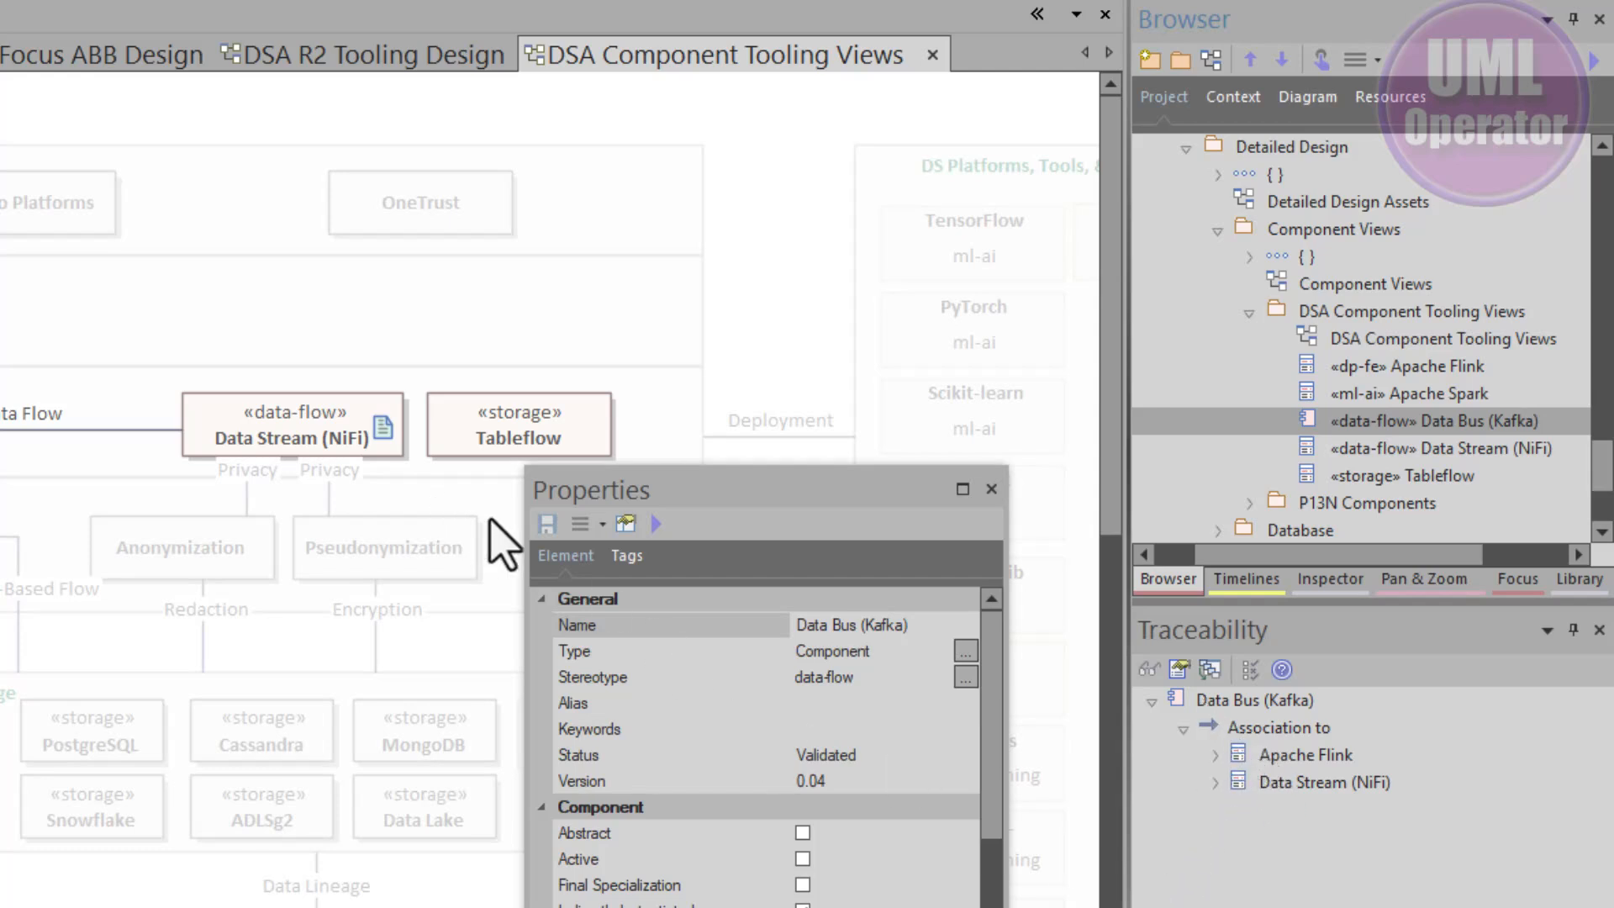
{"action": "left_click", "coordinate": [547, 553]}
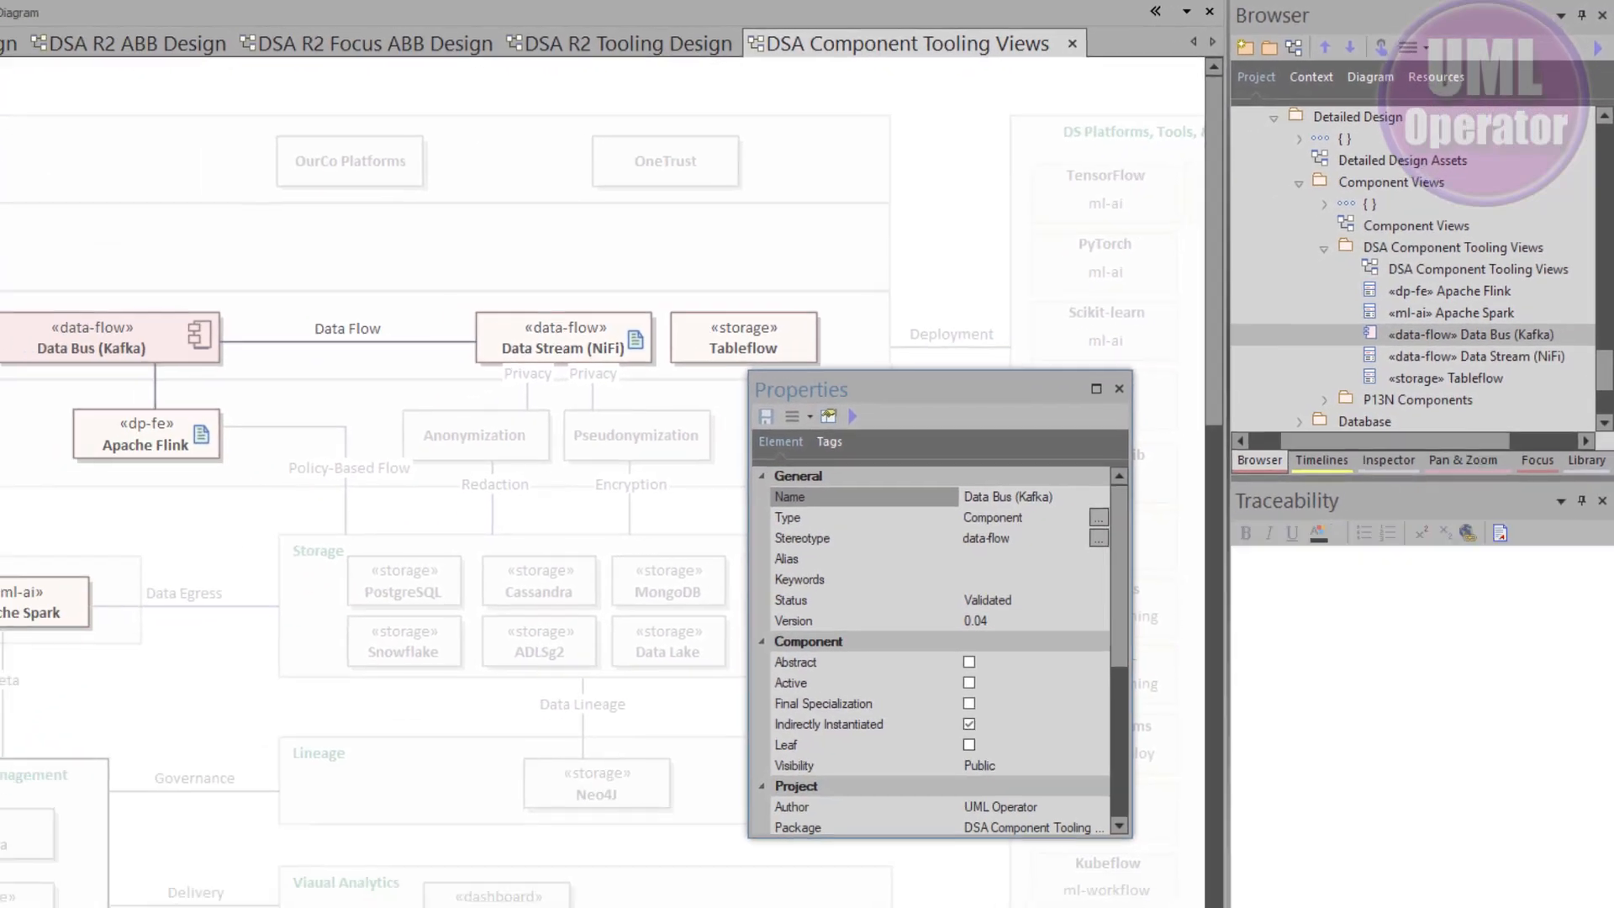
- Read through the Data Bus (Kafka) element's notes
{"action": "left_click", "coordinate": [1269, 890]}
{"action": "scroll", "coordinate": [1347, 697], "scroll_direction": "down", "scroll_amount": 2}
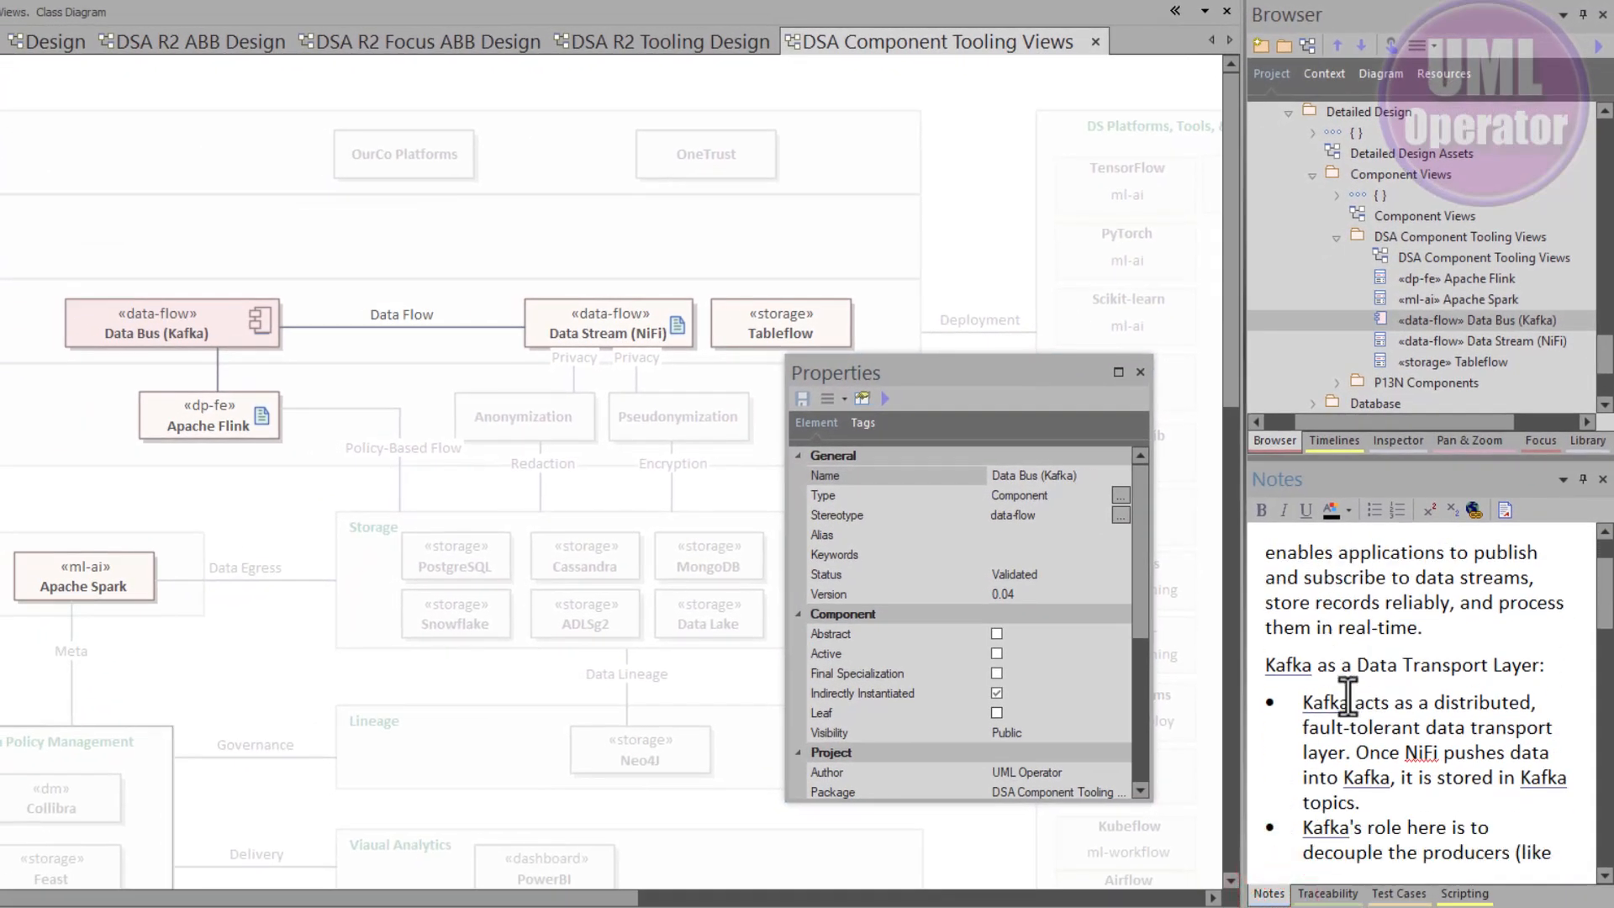
{"action": "scroll", "coordinate": [1347, 697], "scroll_direction": "down", "scroll_amount": 3}
{"action": "left_click", "coordinate": [239, 317]}
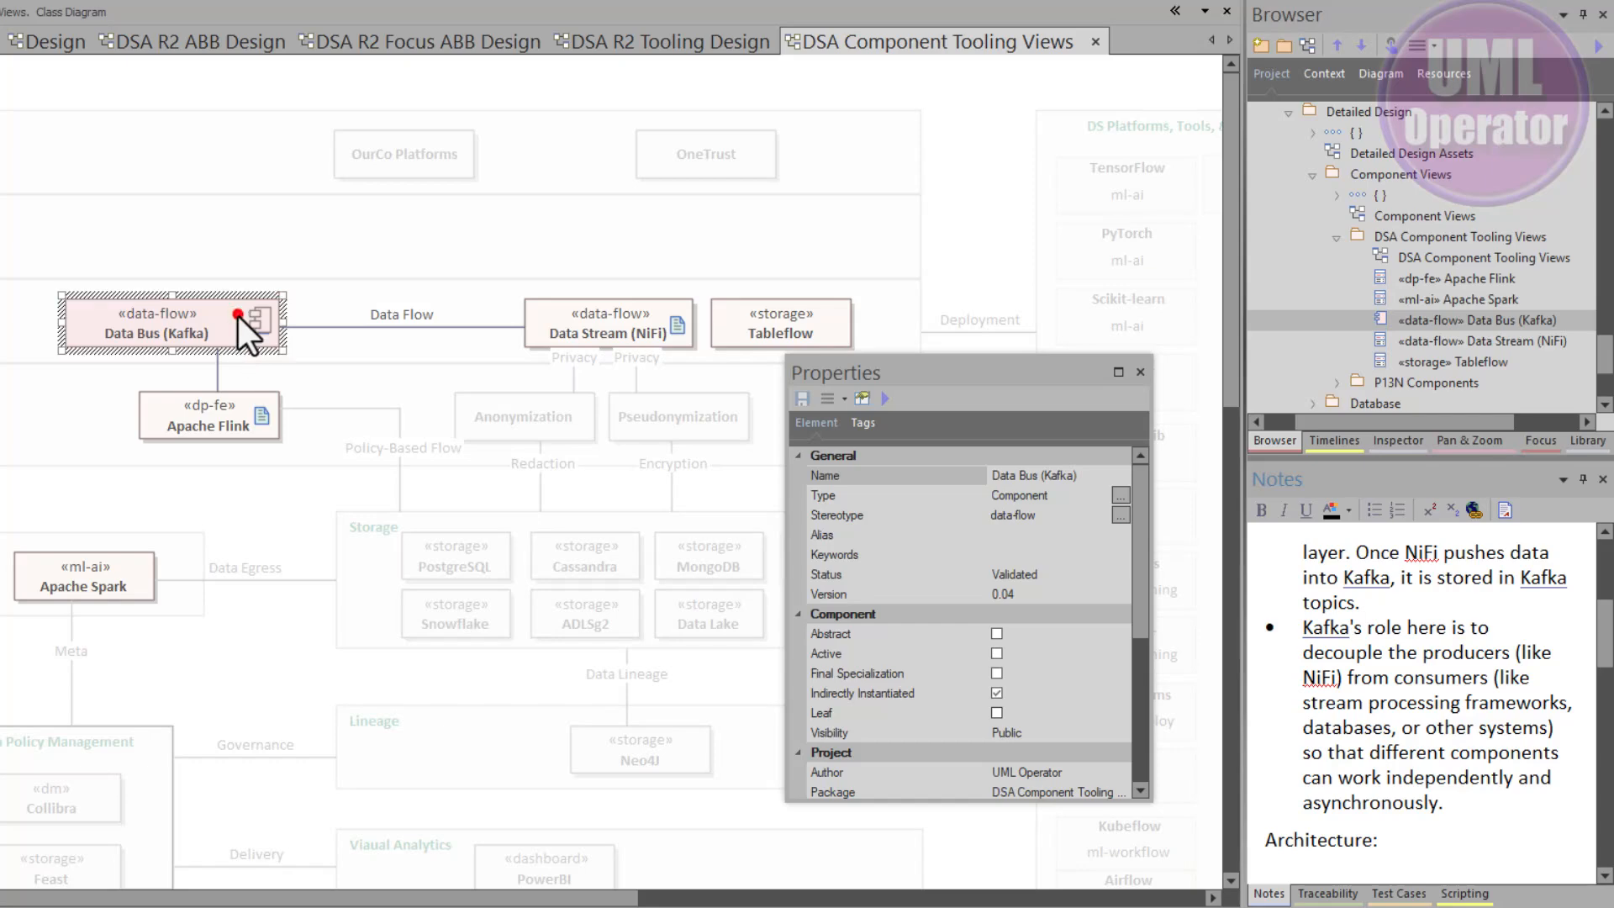
{"action": "scroll", "coordinate": [1420, 672], "scroll_direction": "down", "scroll_amount": 2}
{"action": "scroll", "coordinate": [1420, 672], "scroll_direction": "down", "scroll_amount": 3}
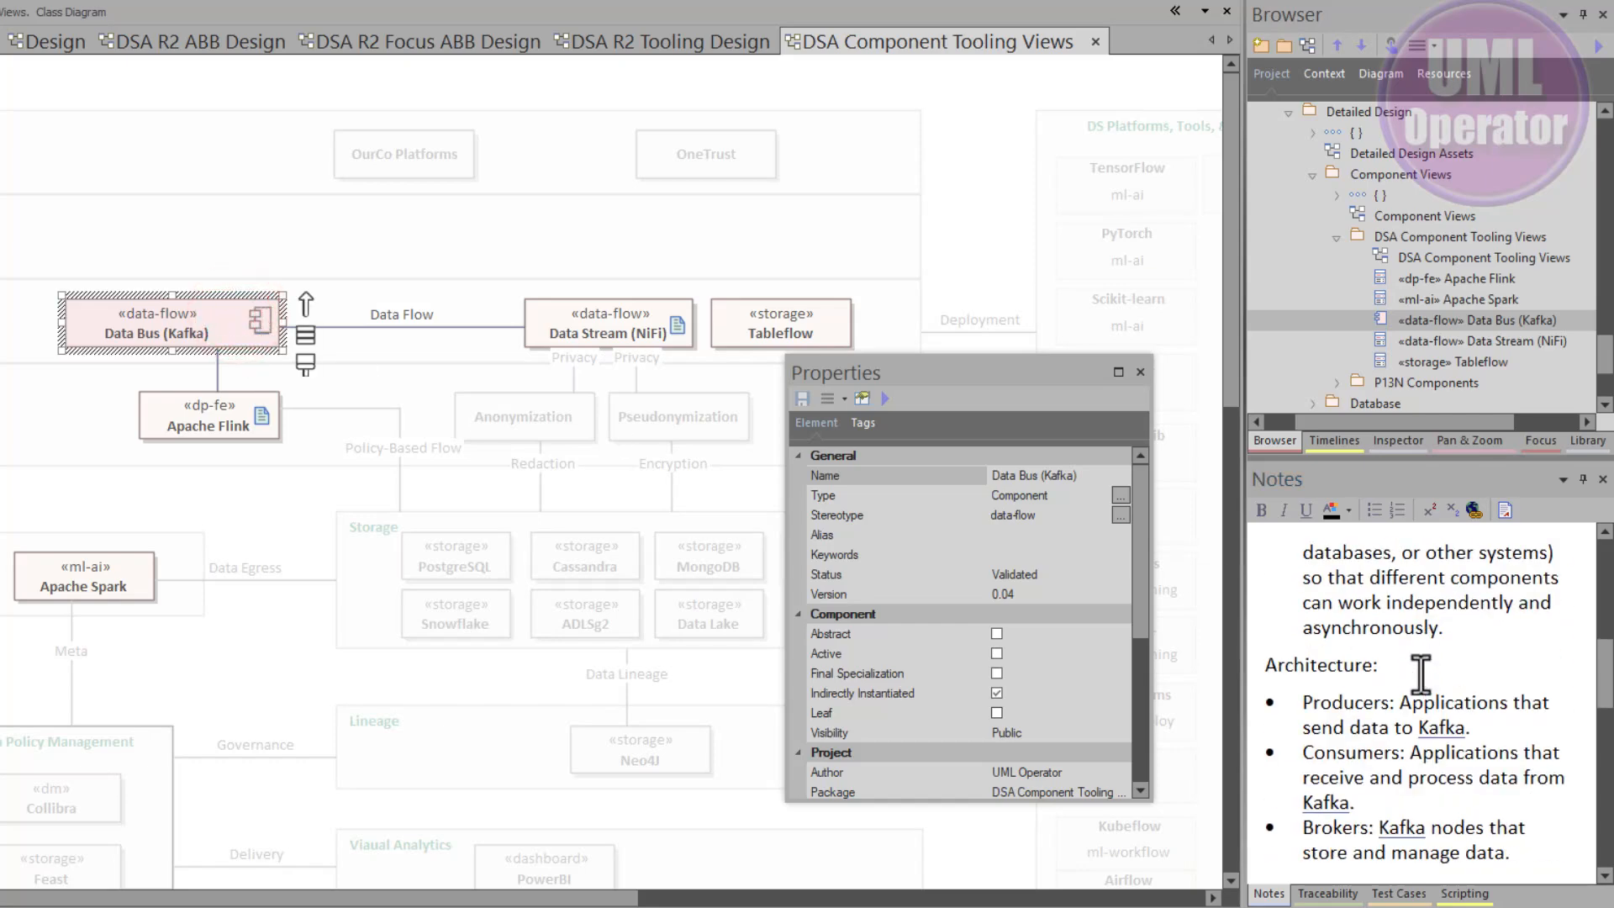
- Change the Data Stream (NiFi) element's type to Component from the Properties window
{"action": "scroll", "coordinate": [1418, 672], "scroll_direction": "up", "scroll_amount": 8}
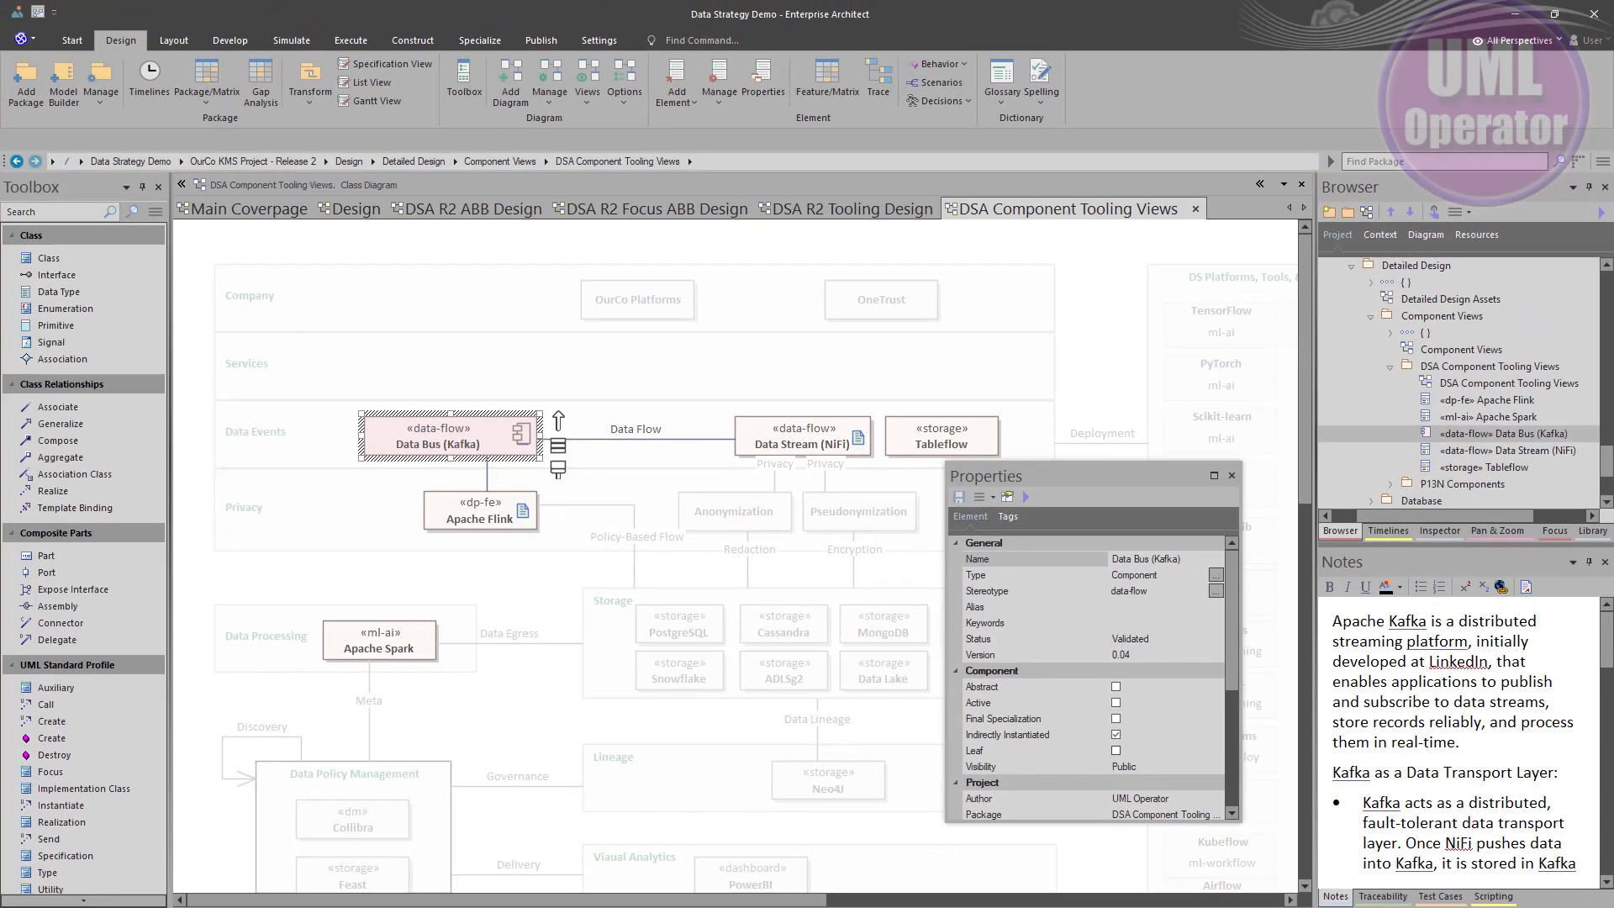
{"action": "left_click", "coordinate": [542, 343]}
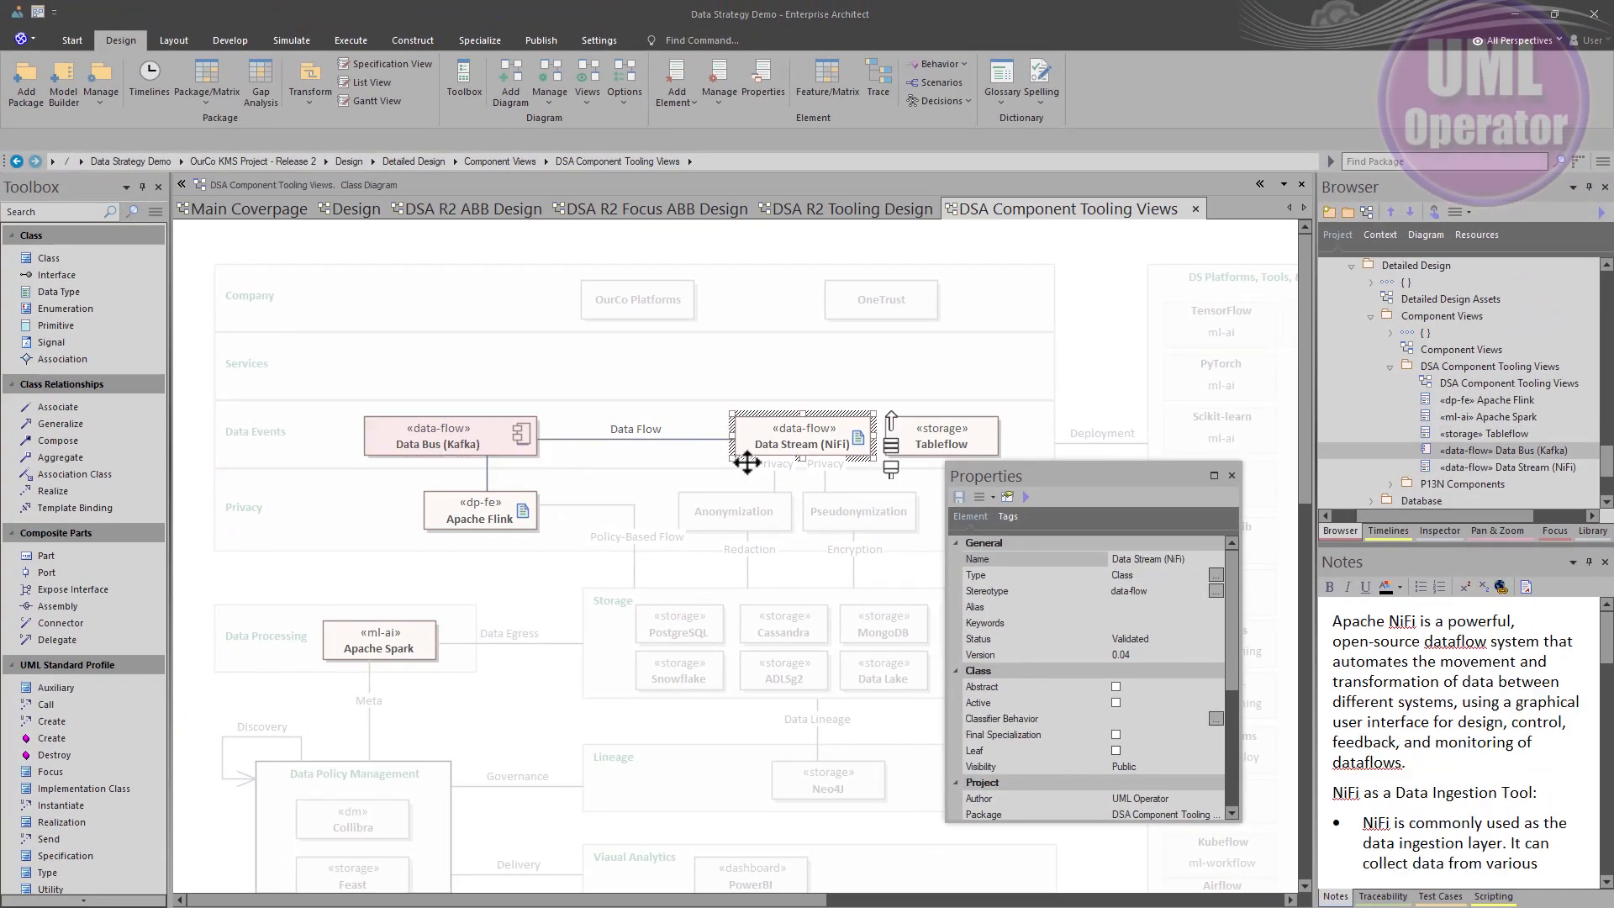
{"action": "left_click", "coordinate": [795, 443]}
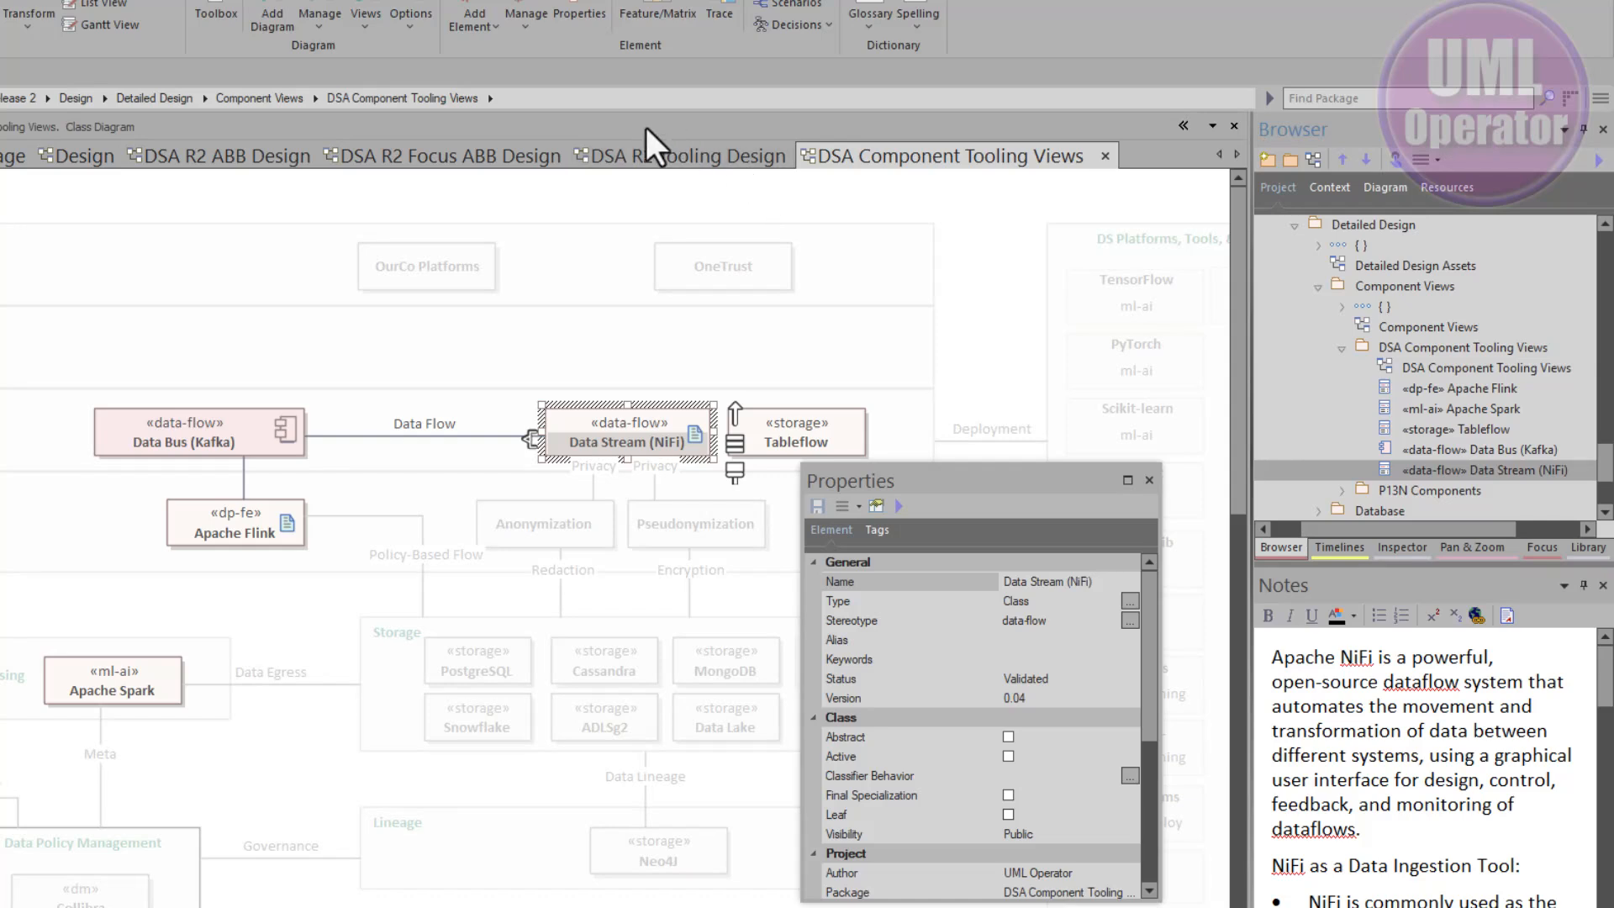
{"action": "left_click", "coordinate": [647, 153]}
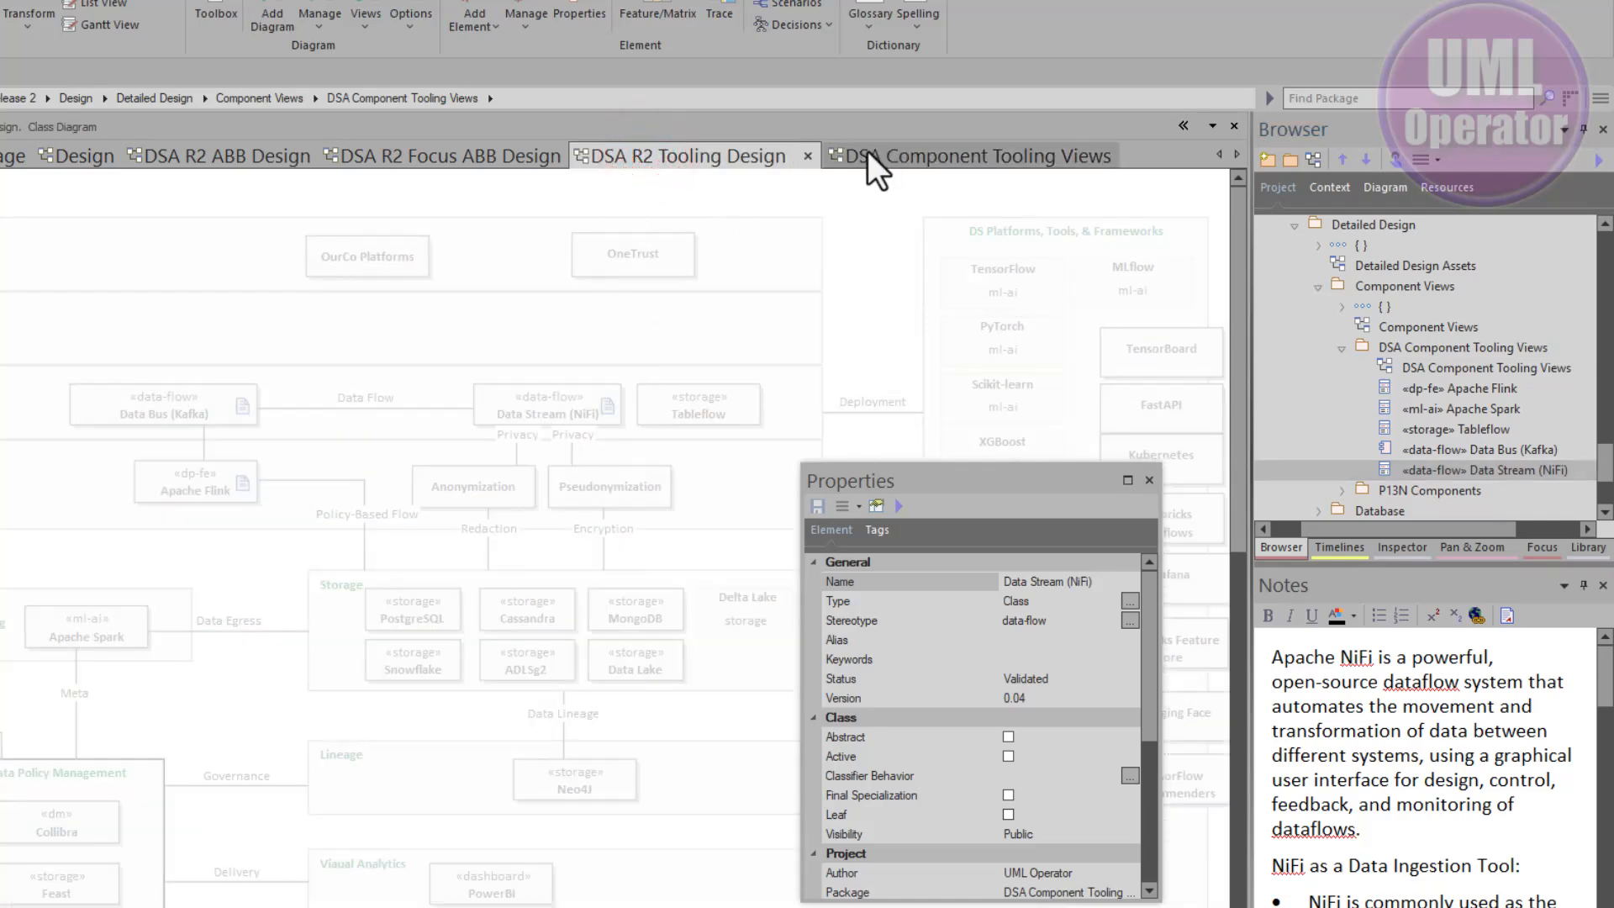
{"action": "left_click", "coordinate": [867, 156]}
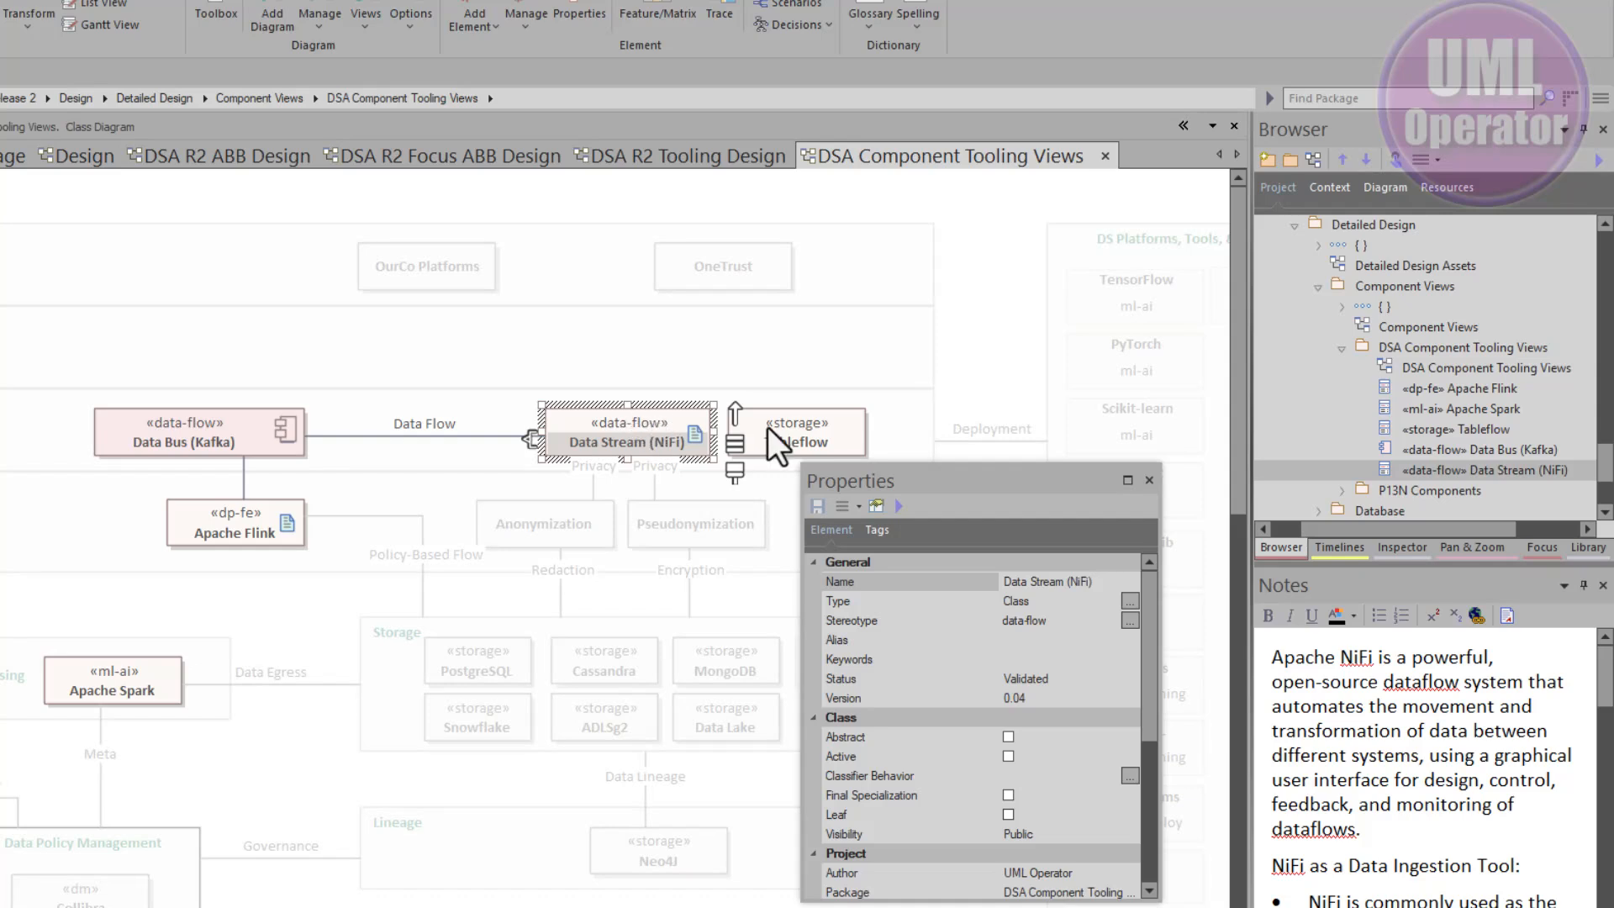
{"action": "left_click", "coordinate": [591, 424]}
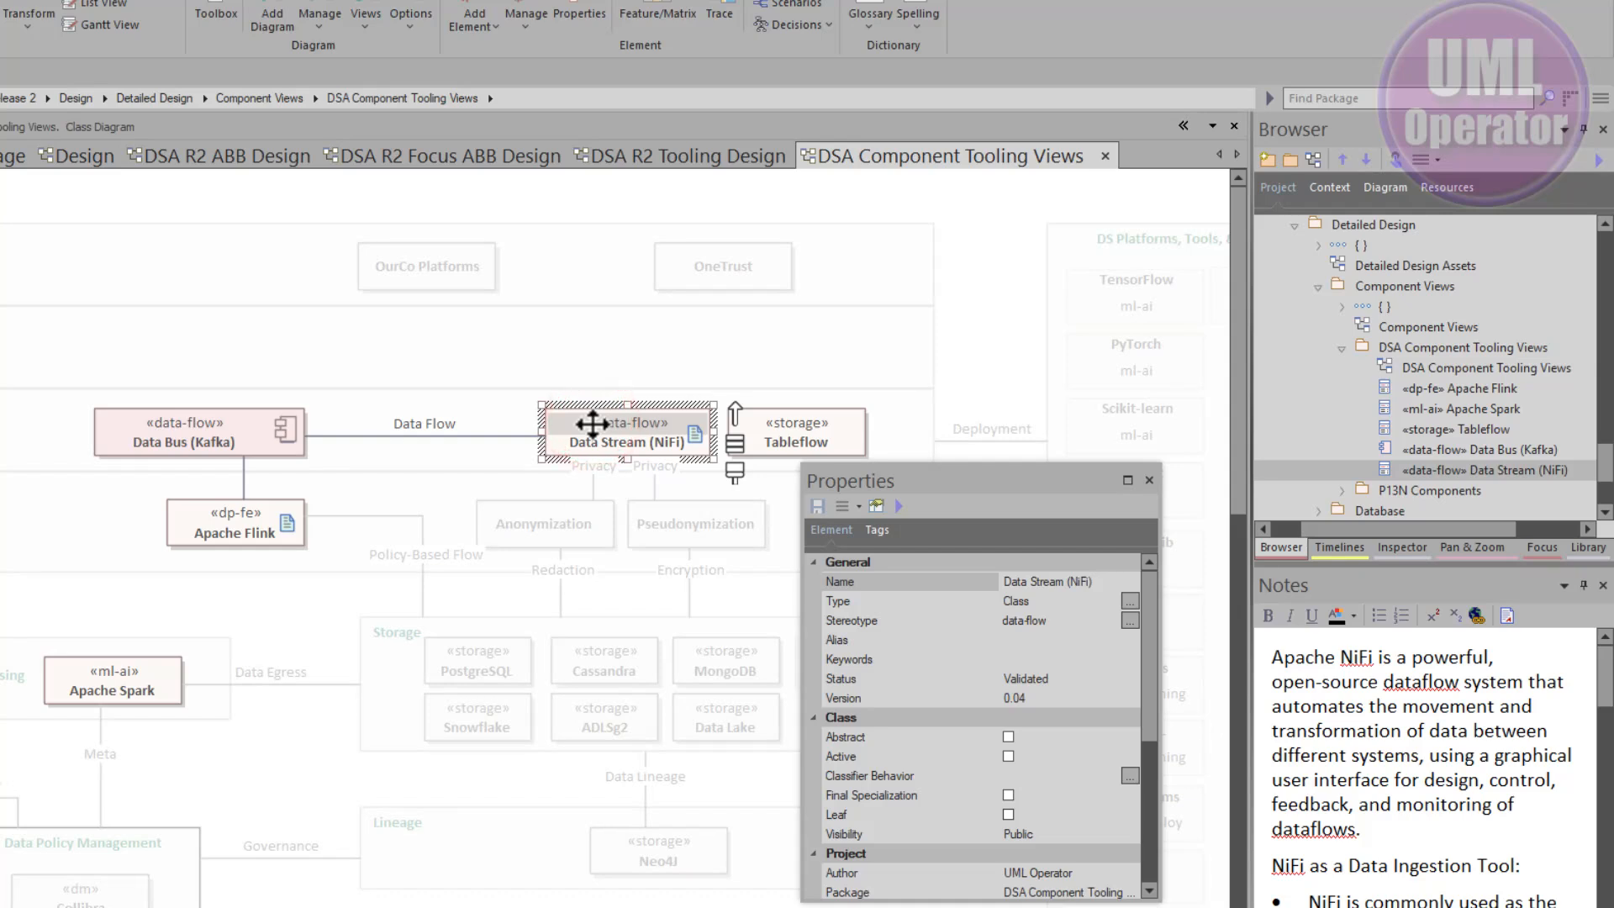
{"action": "left_click", "coordinate": [1130, 600]}
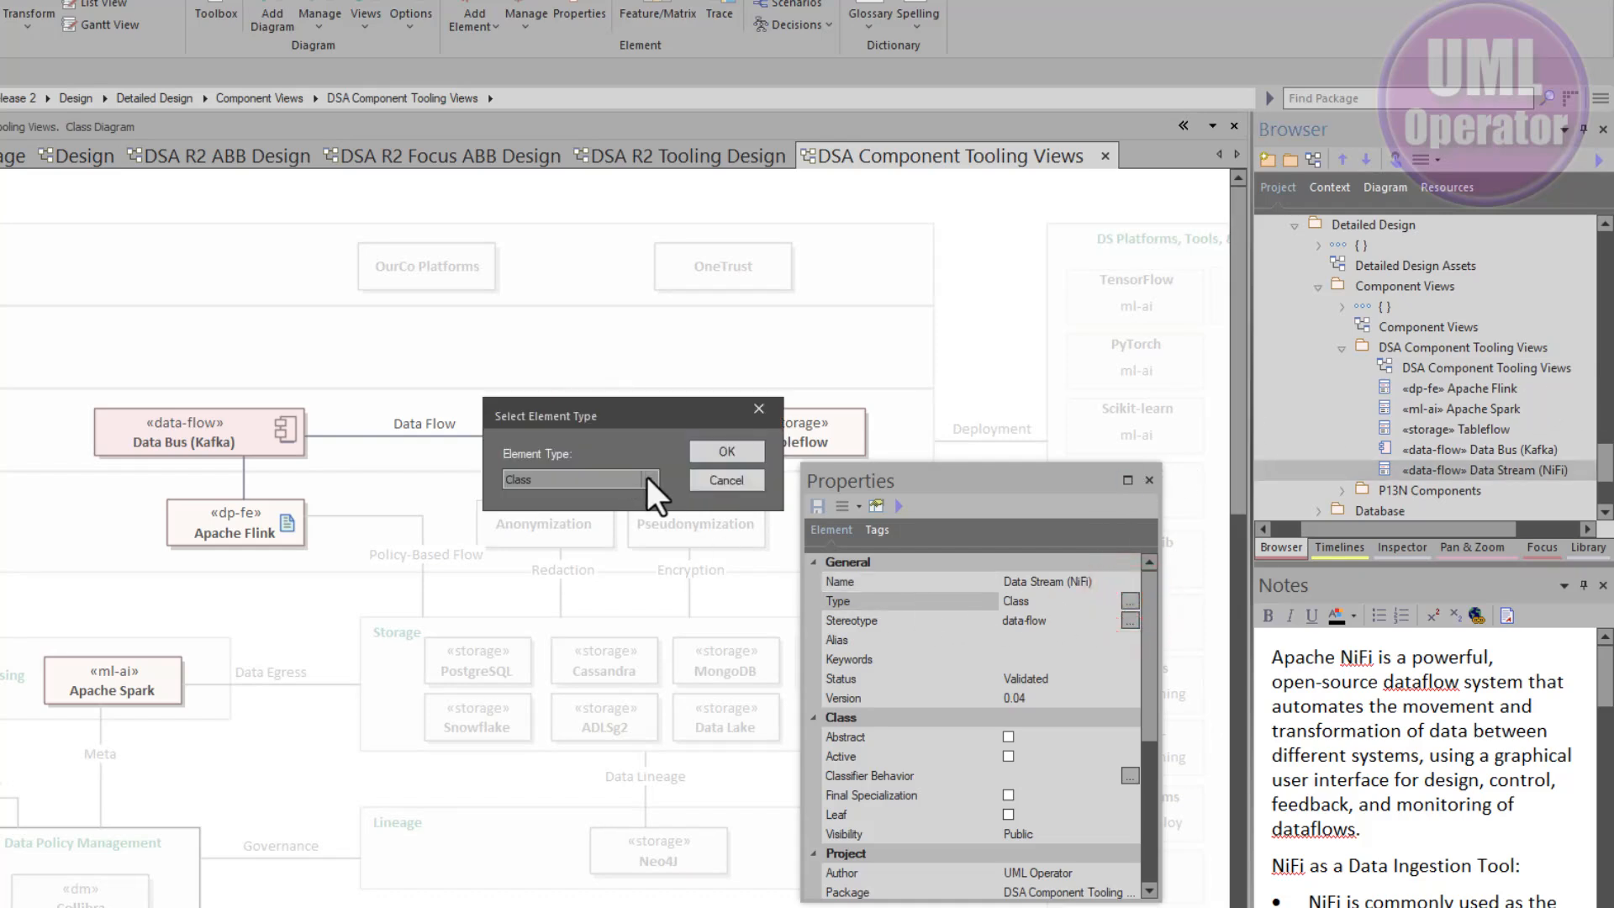
{"action": "left_click", "coordinate": [649, 477]}
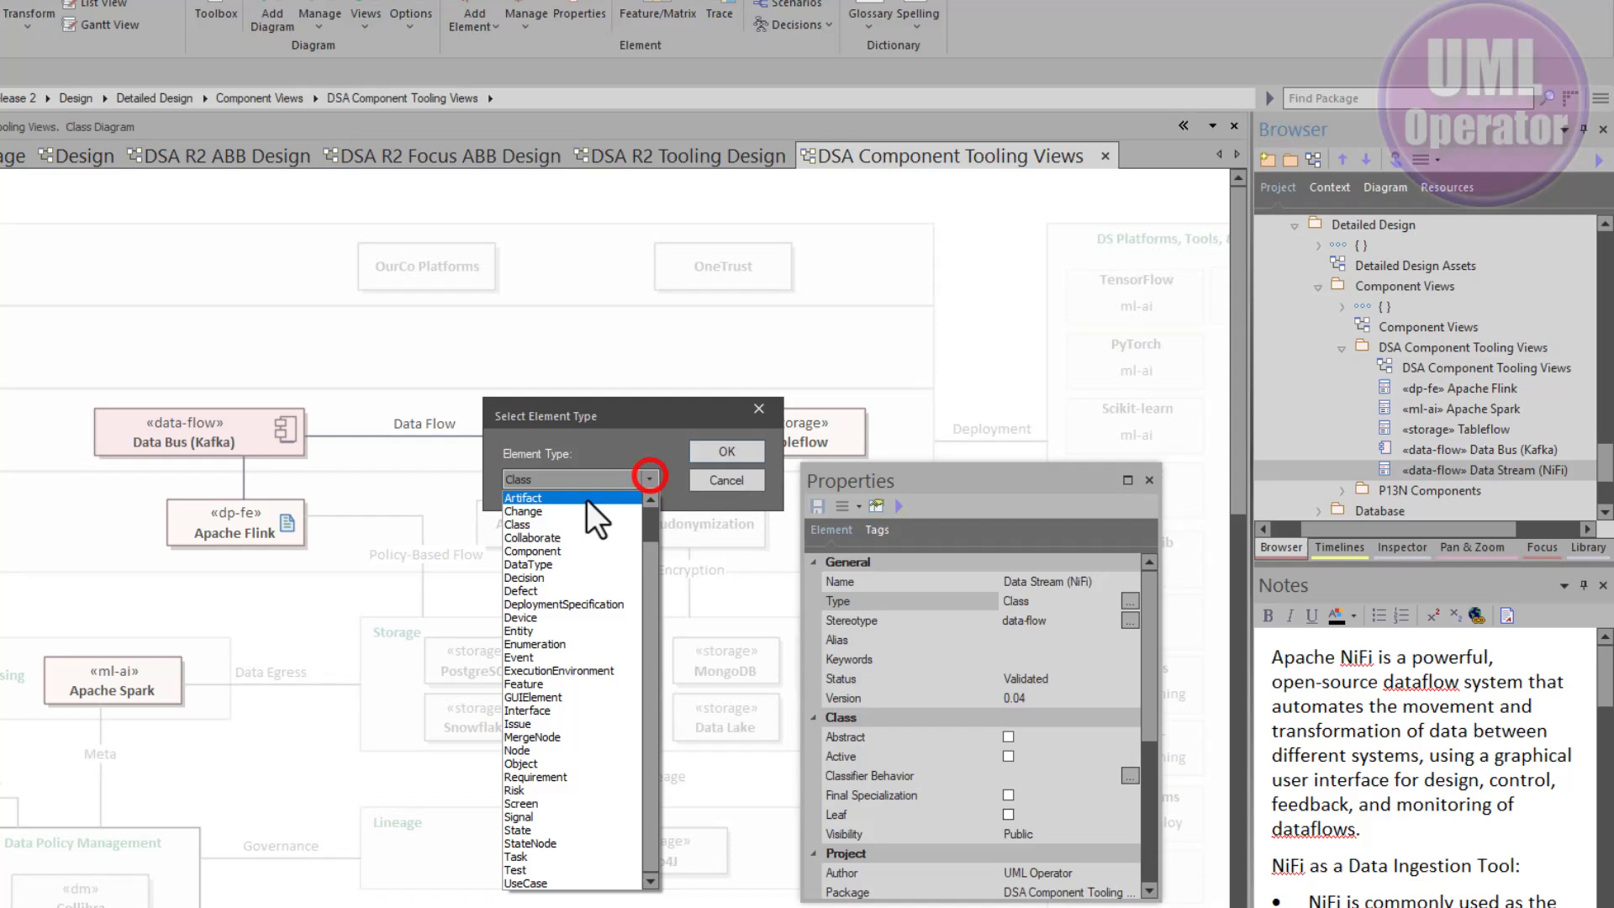
{"action": "left_click", "coordinate": [550, 552]}
{"action": "left_click", "coordinate": [715, 446]}
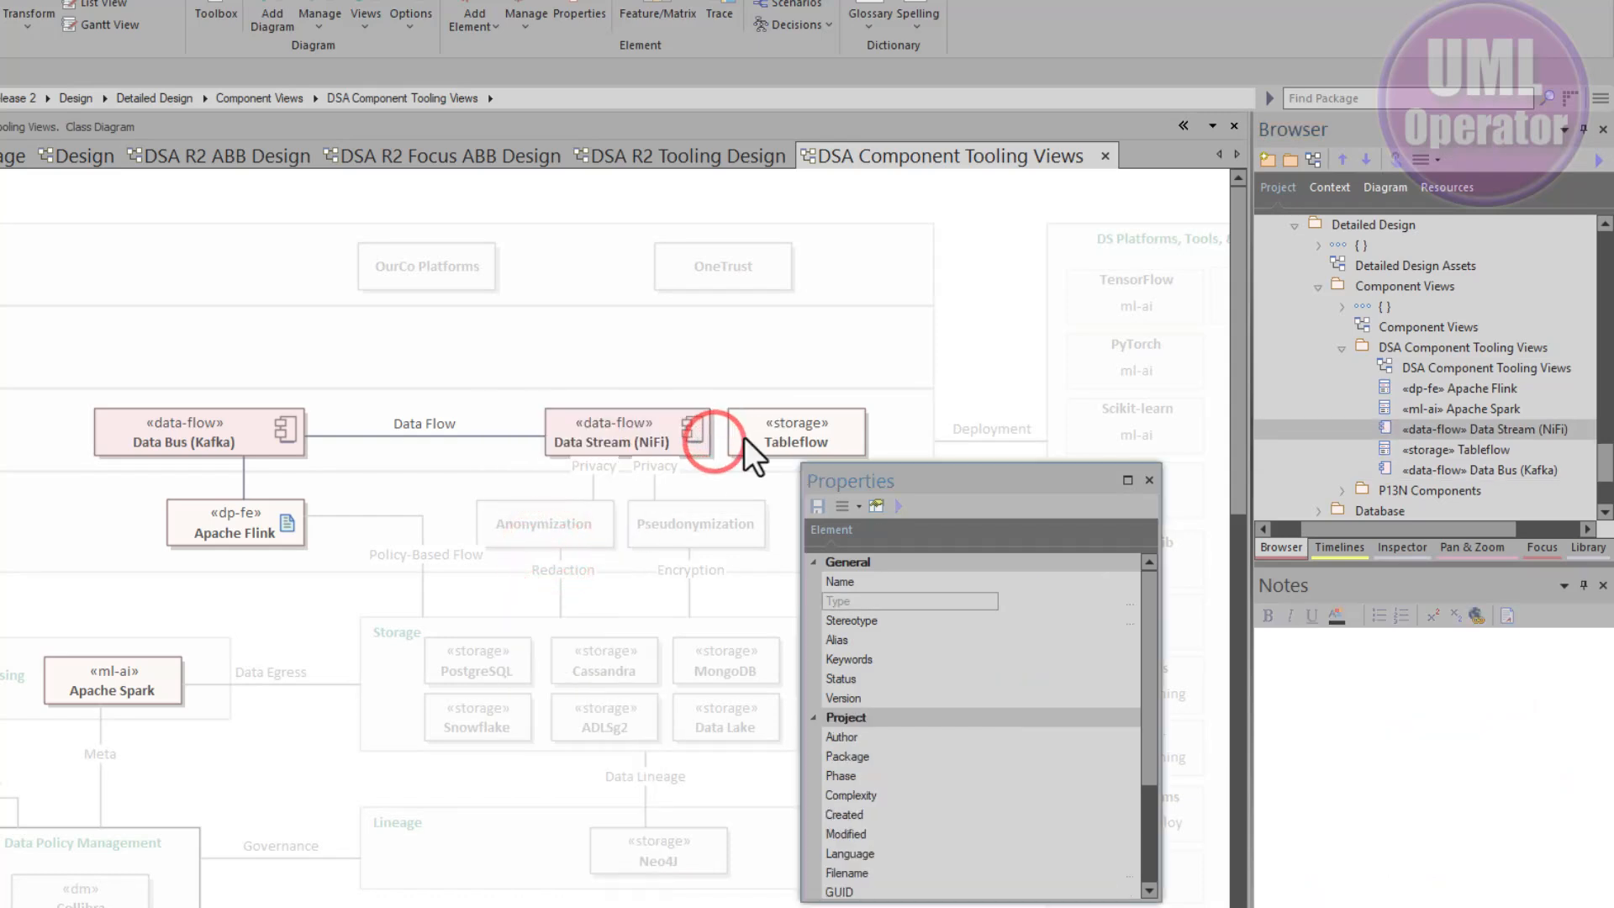
- Change the Tableflow element's type to Component
{"action": "left_click", "coordinate": [783, 432]}
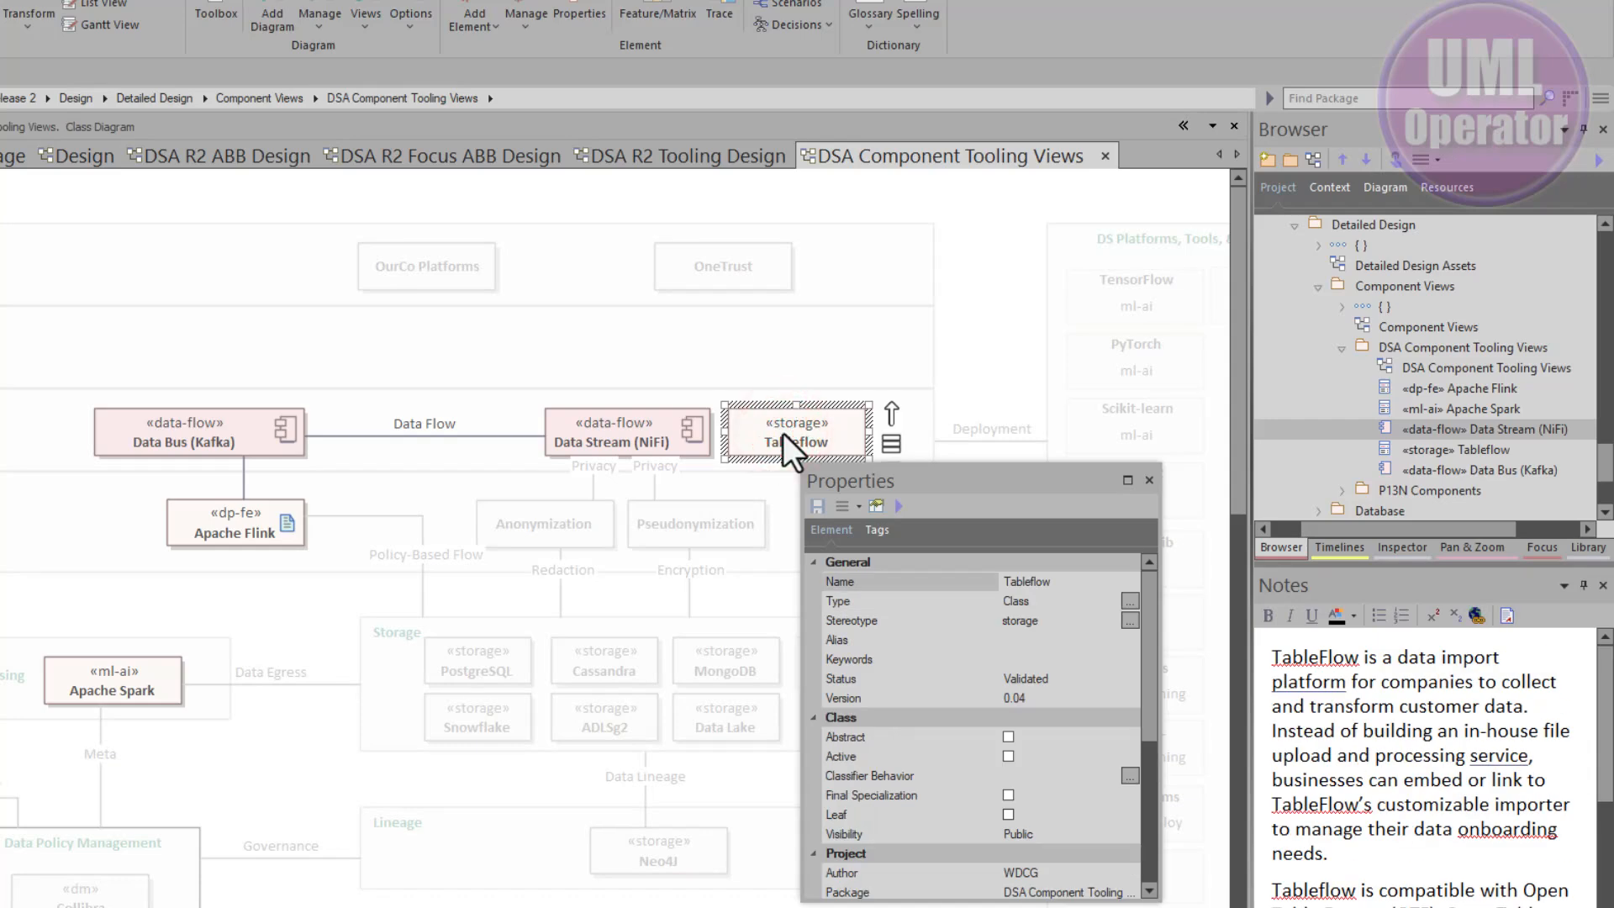
{"action": "left_click", "coordinate": [1130, 600]}
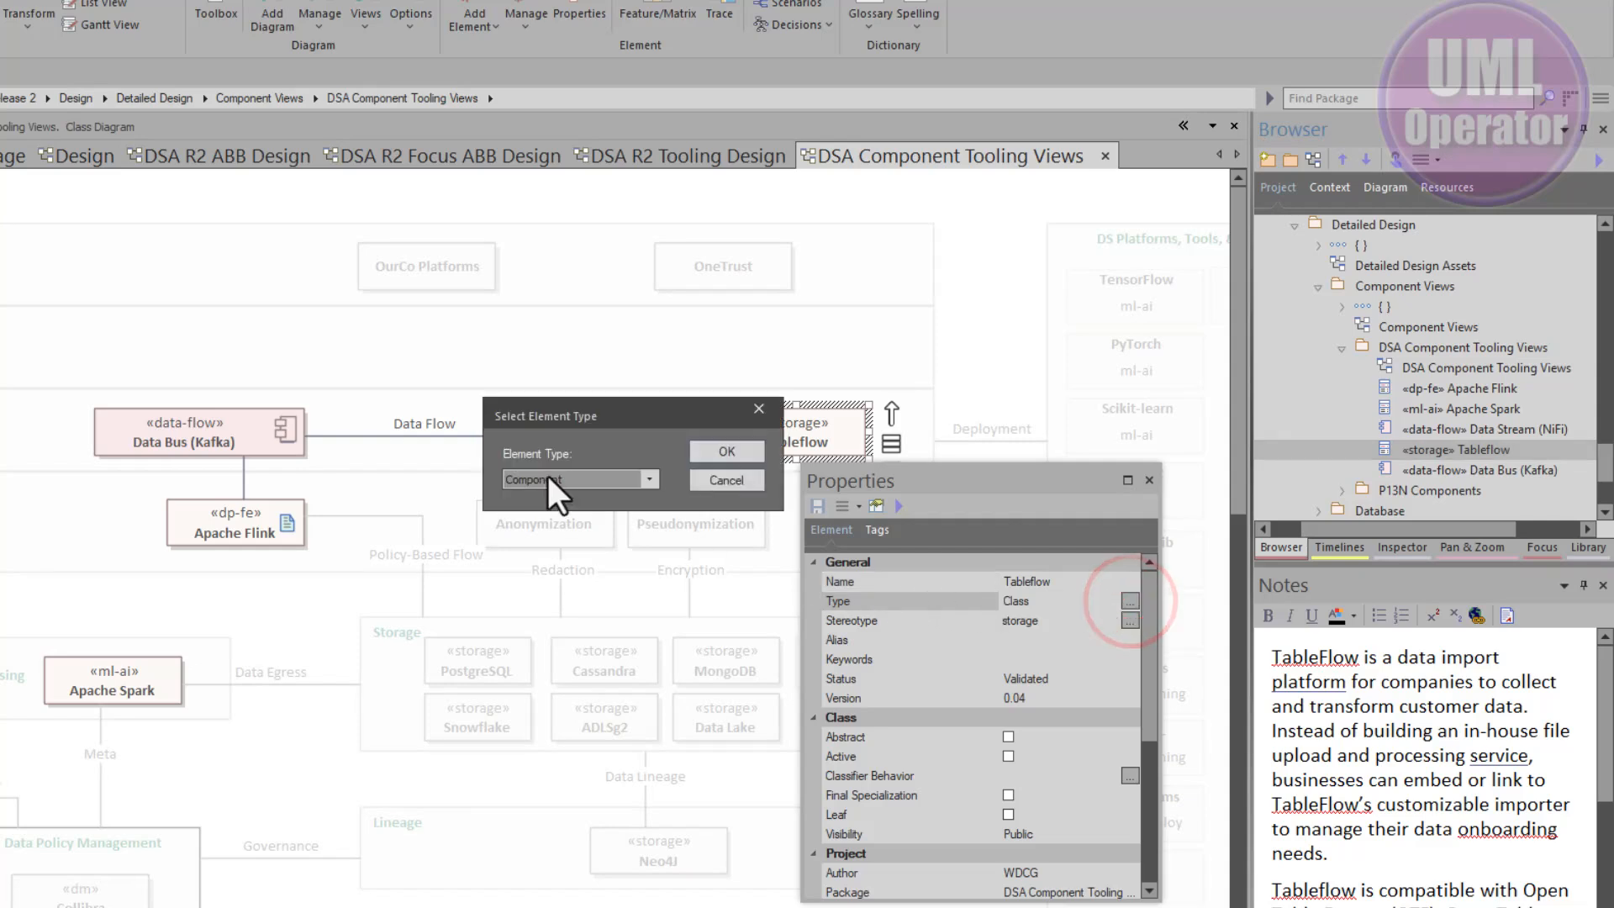
{"action": "left_click", "coordinate": [718, 451]}
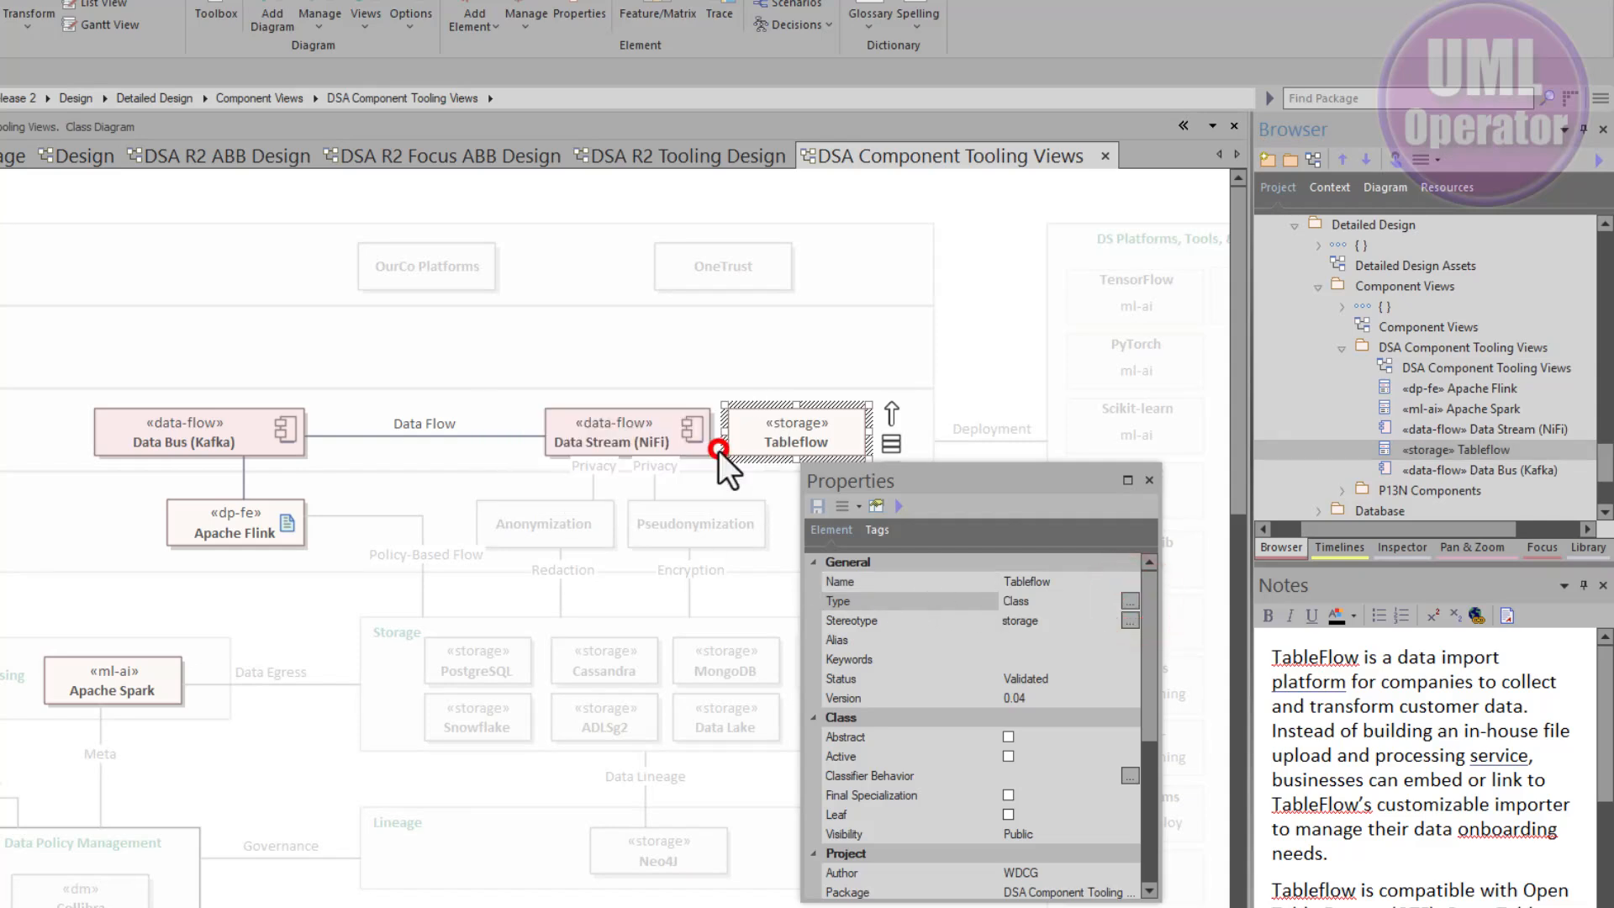
- Change the Apache Flink element's type to Component
{"action": "left_click", "coordinate": [276, 523]}
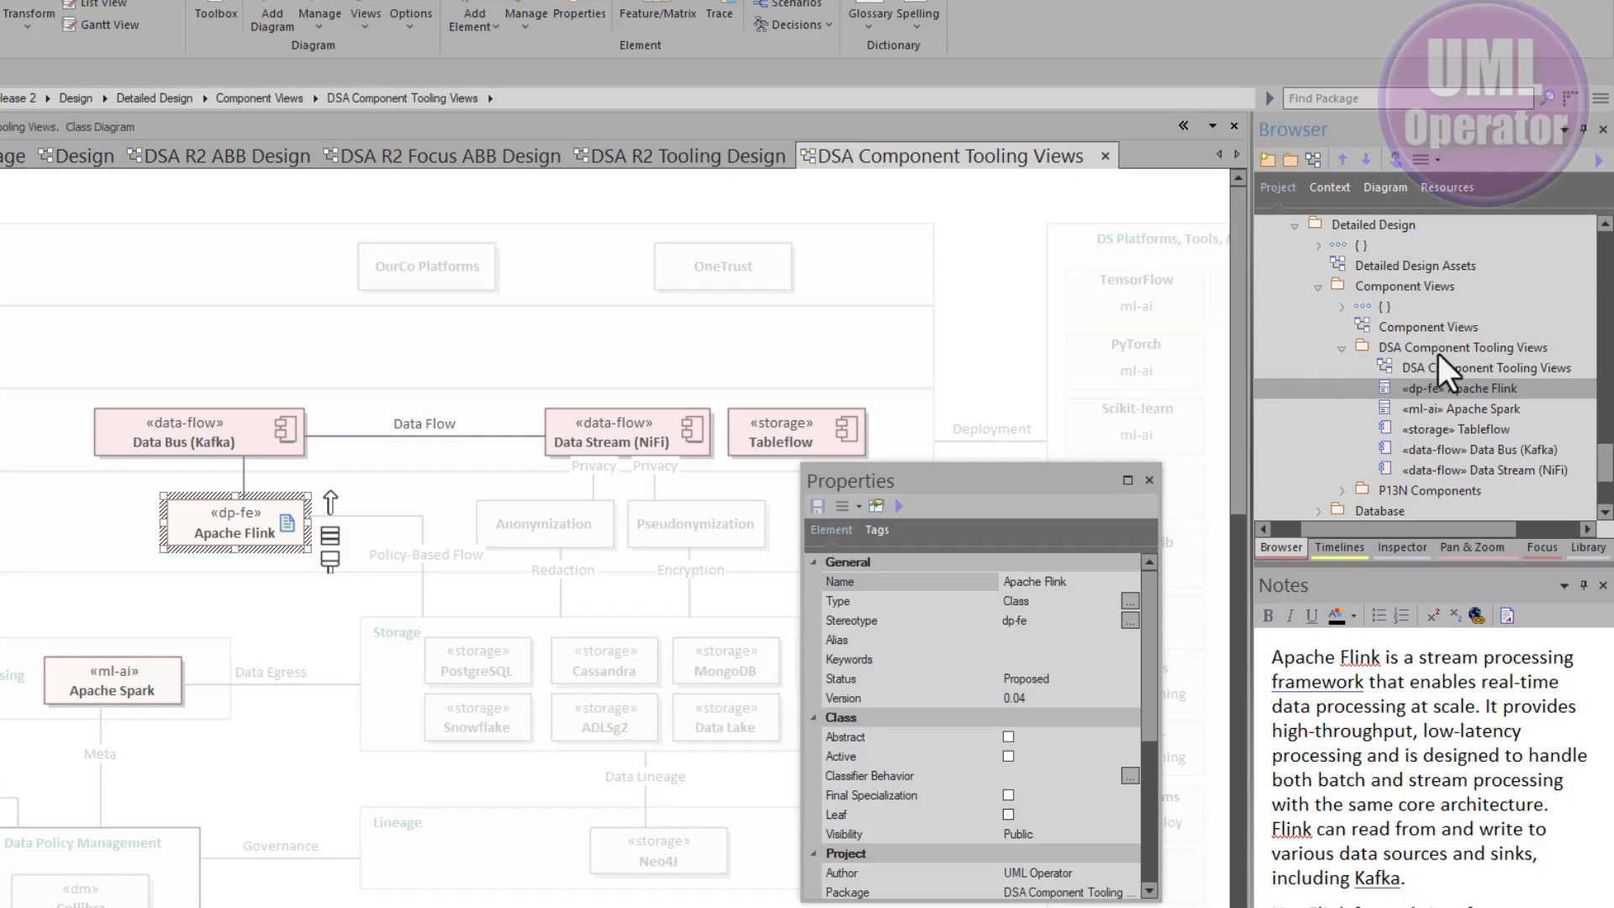
{"action": "left_click", "coordinate": [1131, 601]}
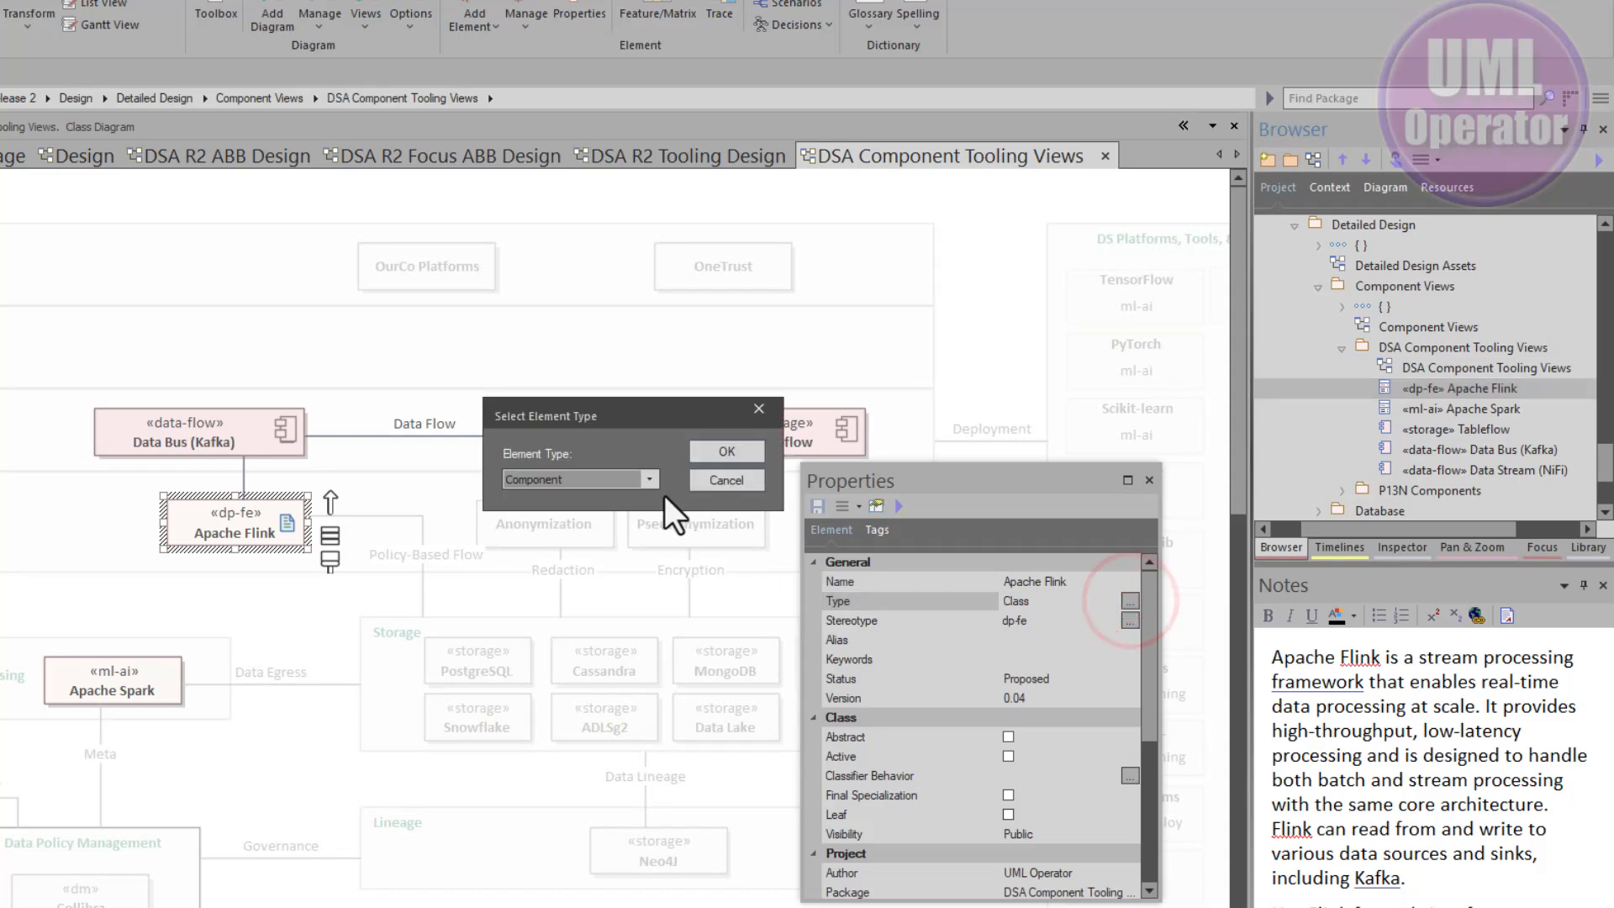
{"action": "left_click", "coordinate": [715, 450]}
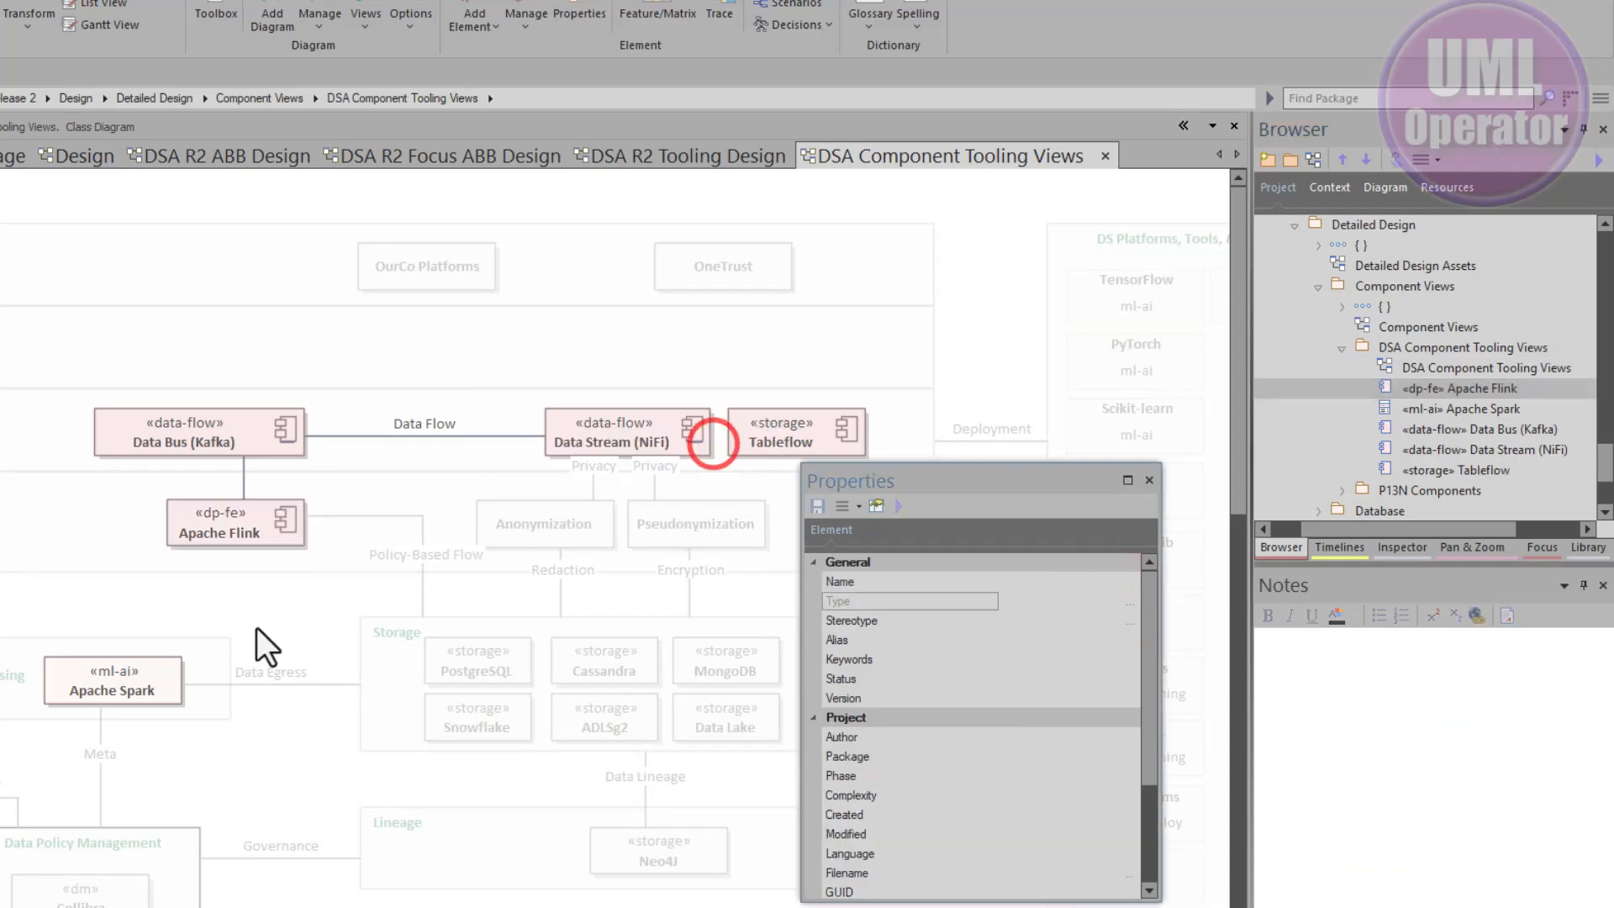
- Change the Apache Spark element's type to Component
{"action": "left_click", "coordinate": [136, 688]}
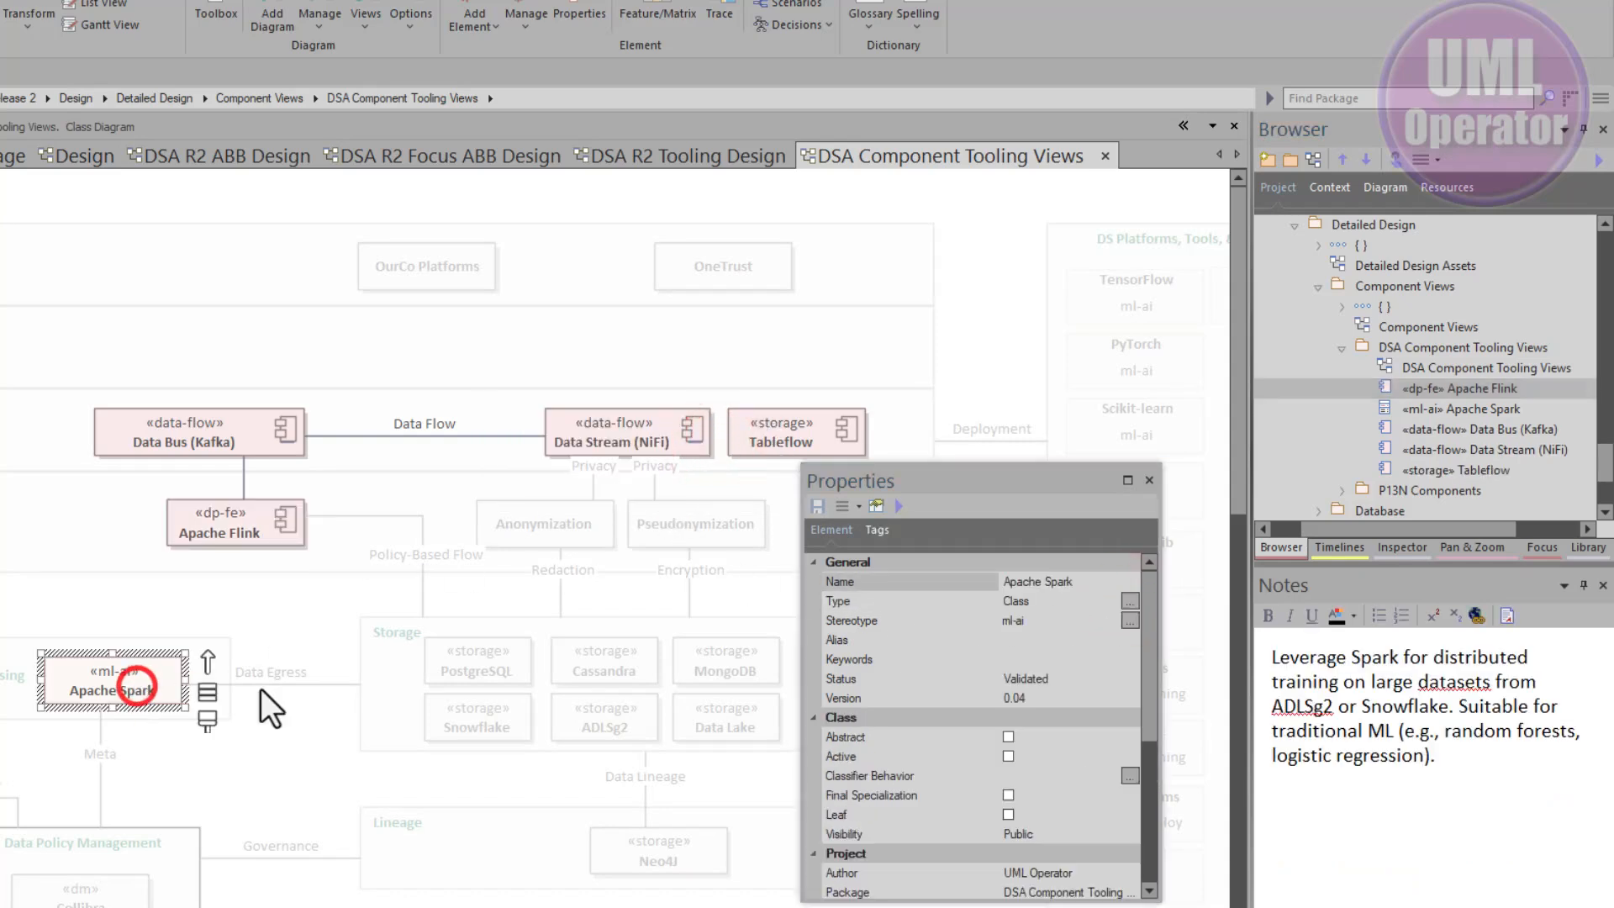
{"action": "left_click", "coordinate": [1131, 600]}
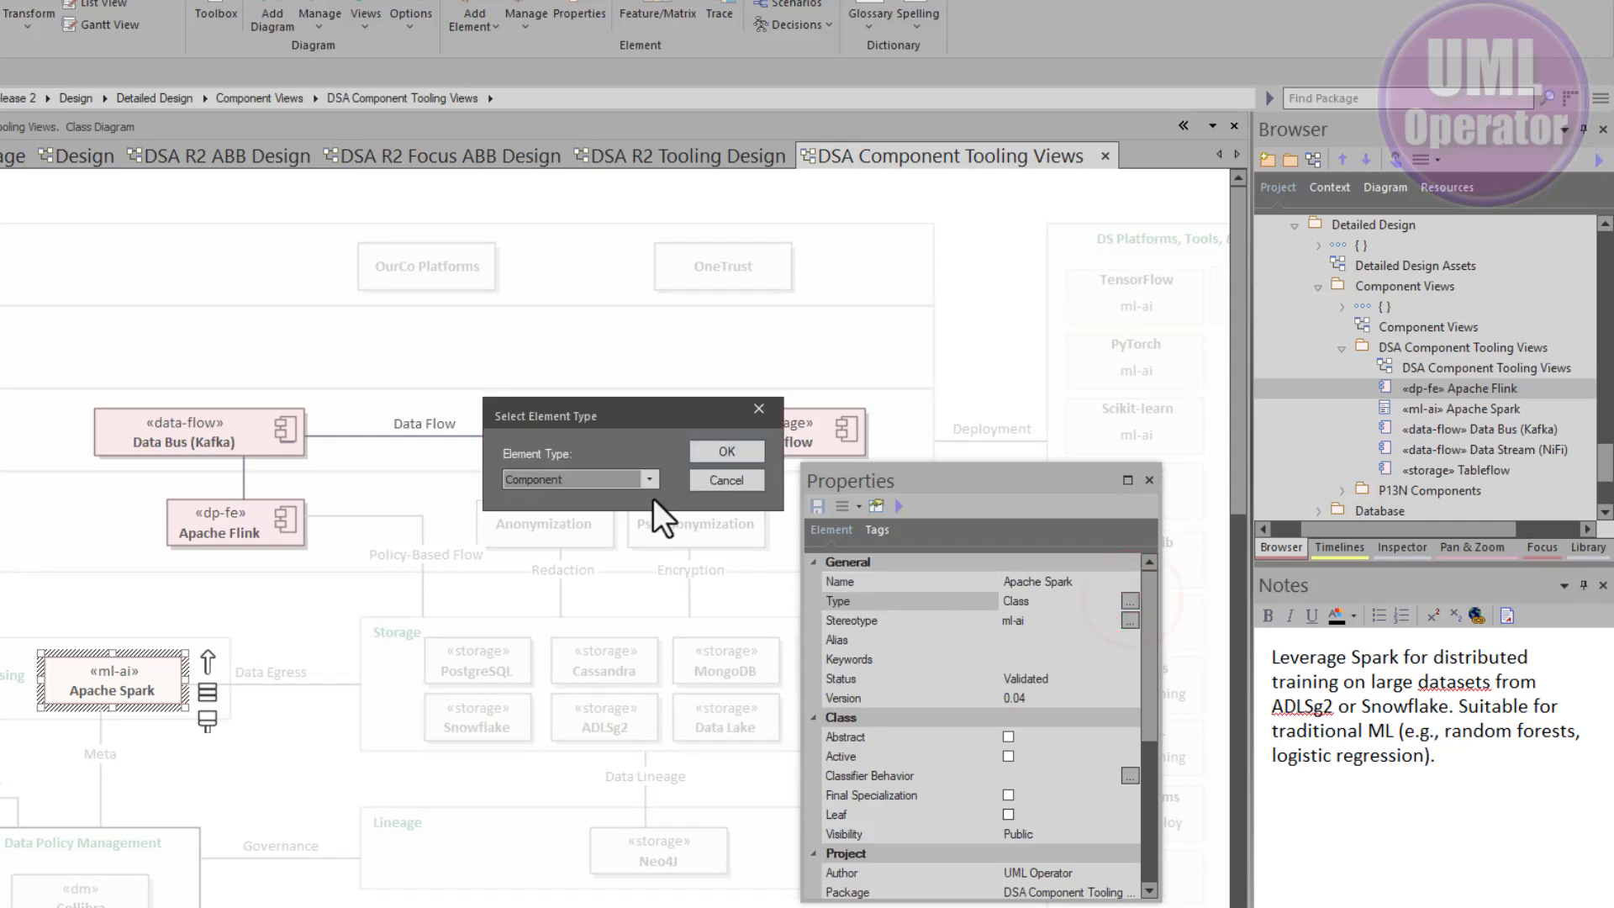
{"action": "left_click", "coordinate": [727, 447]}
{"action": "left_click", "coordinate": [93, 694]}
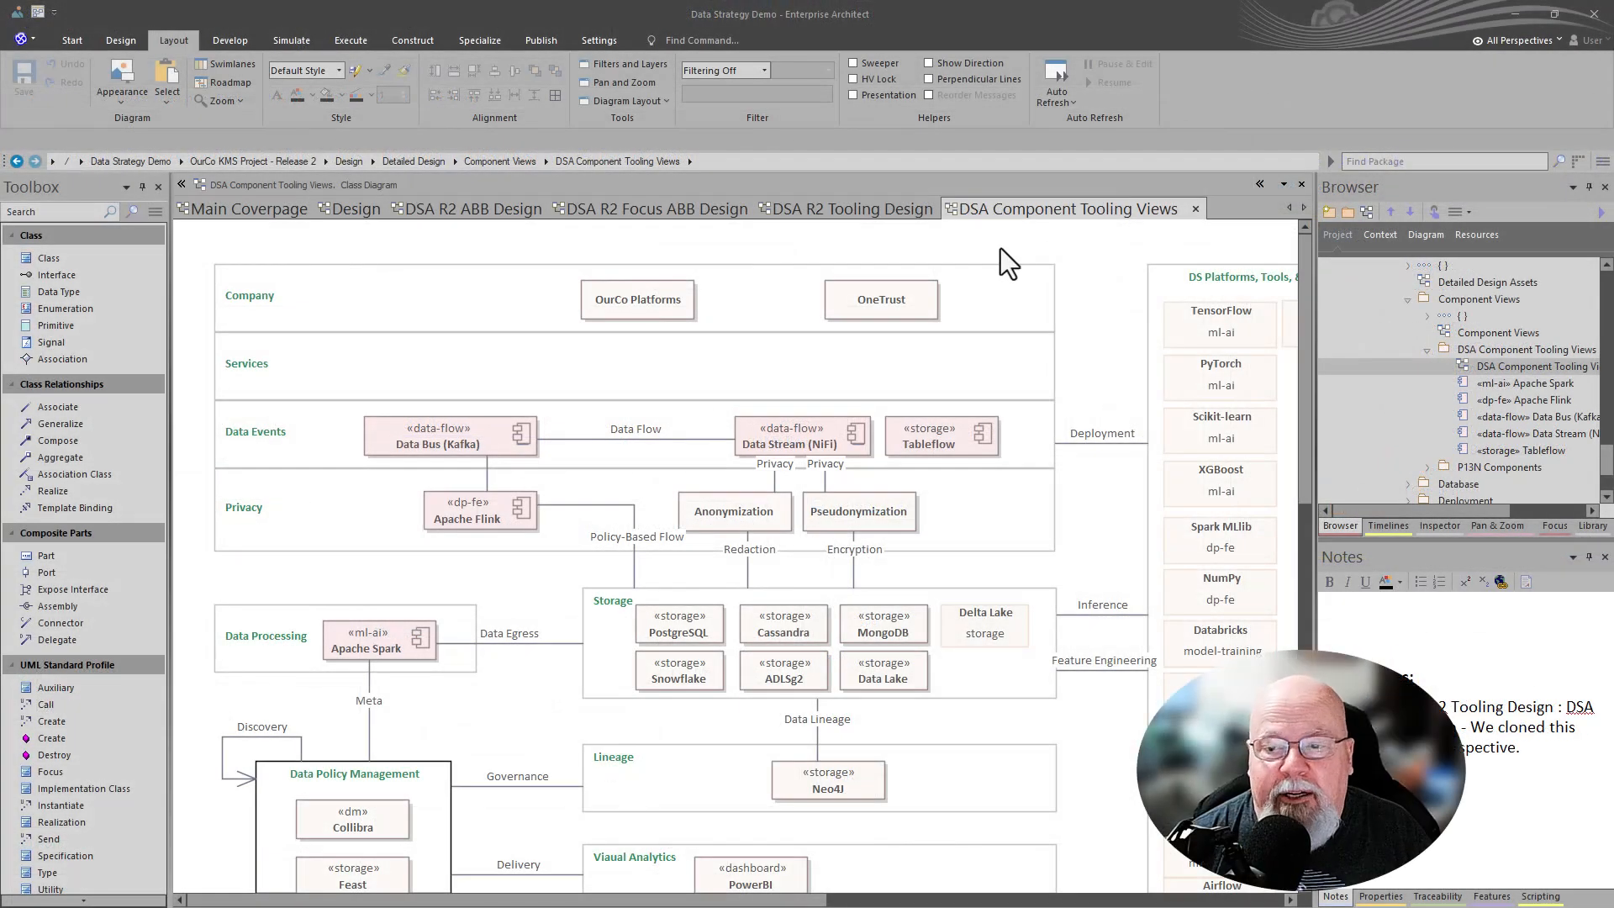
- Locate the DSA R2 Tooling Design diagram in the browser and drop it onto the Component Tooling Views diagram as a hyperlink
{"action": "left_click", "coordinate": [863, 254]}
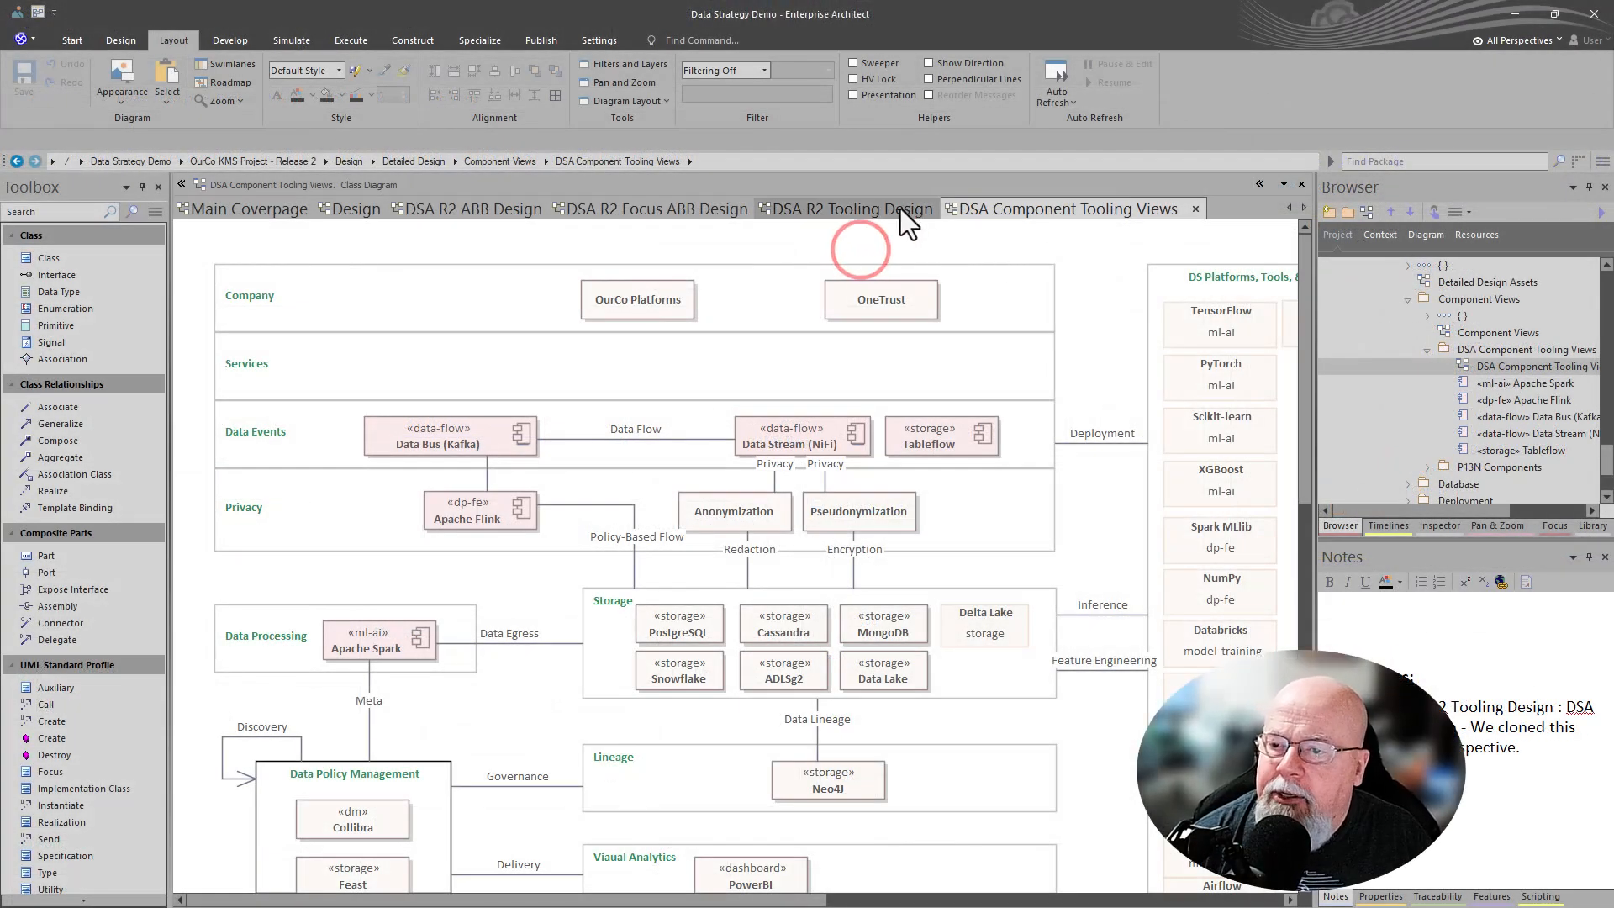
{"action": "left_click", "coordinate": [880, 205]}
{"action": "right_click", "coordinate": [829, 247]}
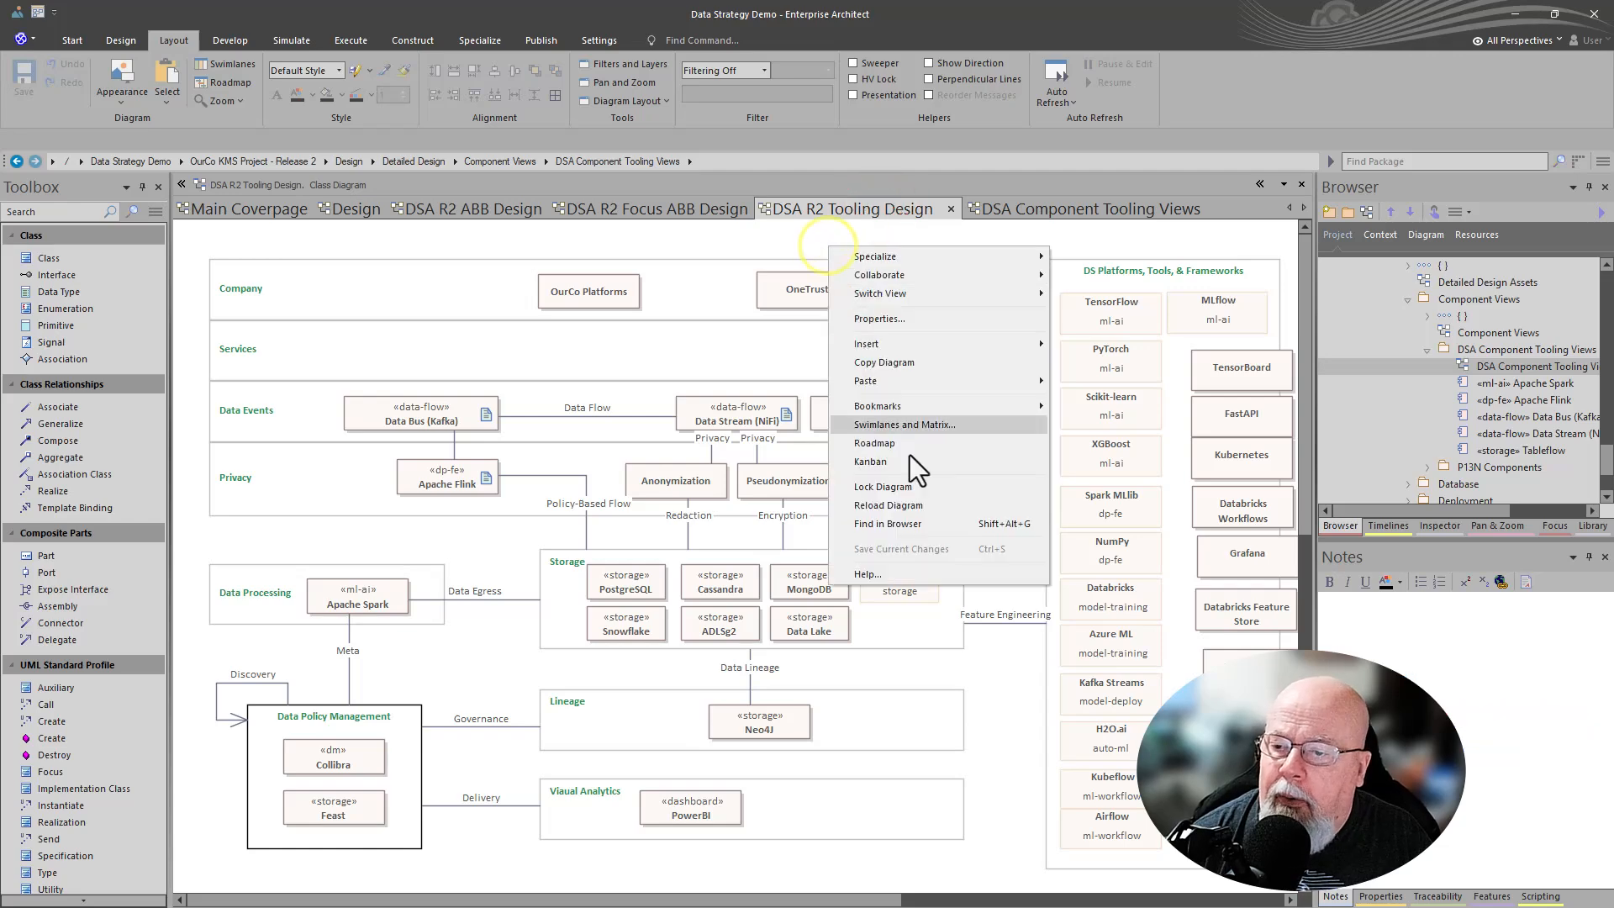
{"action": "left_click", "coordinate": [921, 526]}
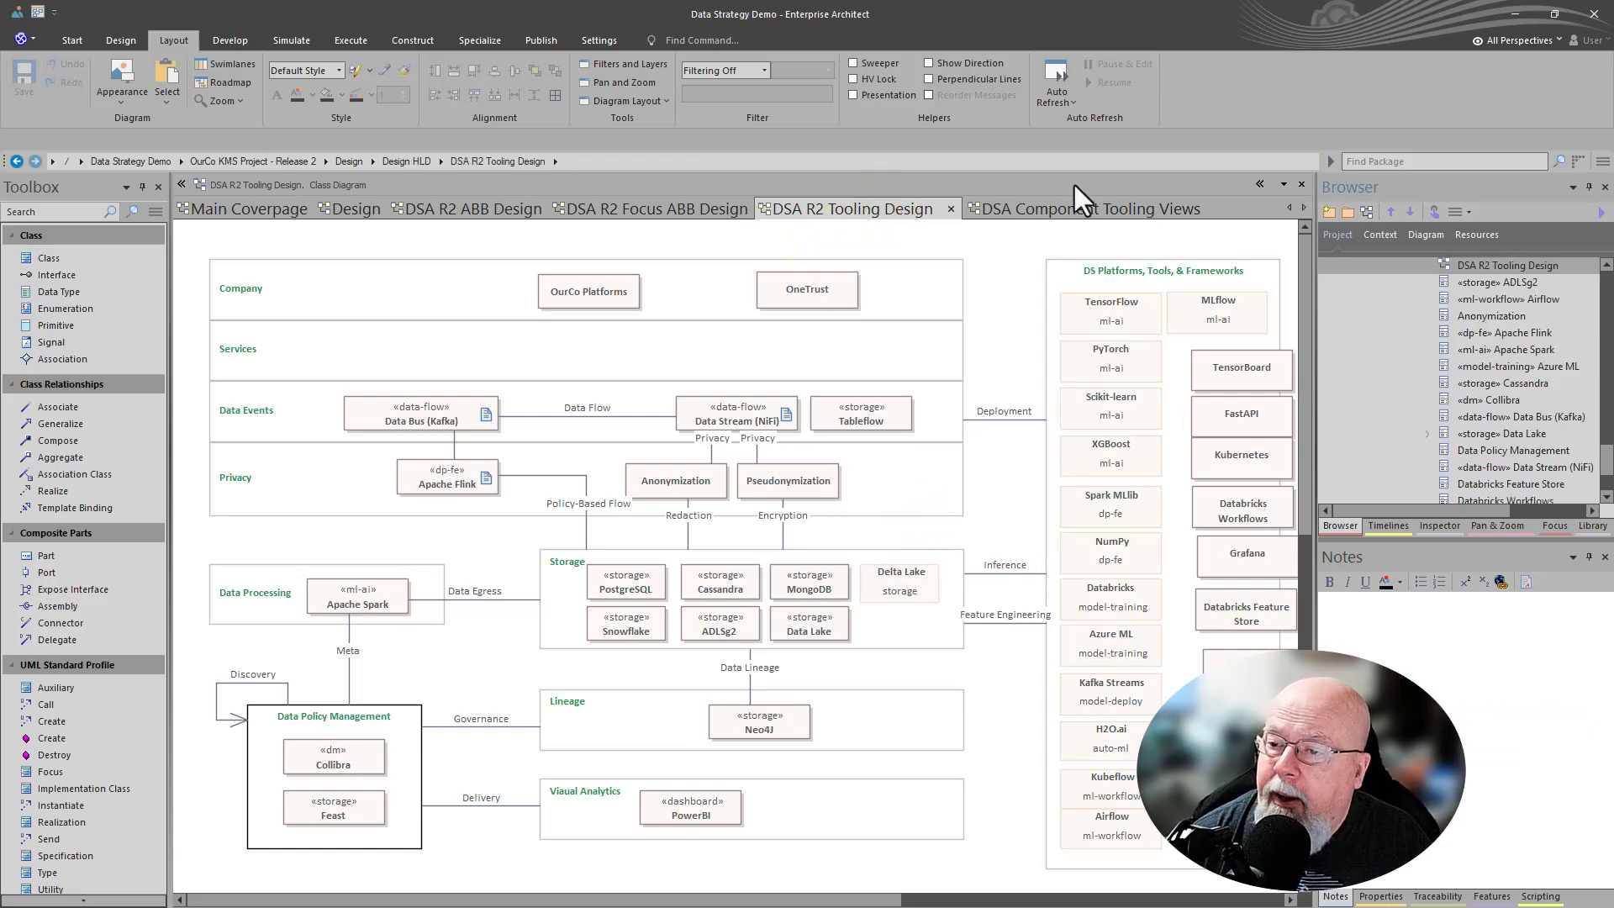
{"action": "left_click", "coordinate": [1041, 206]}
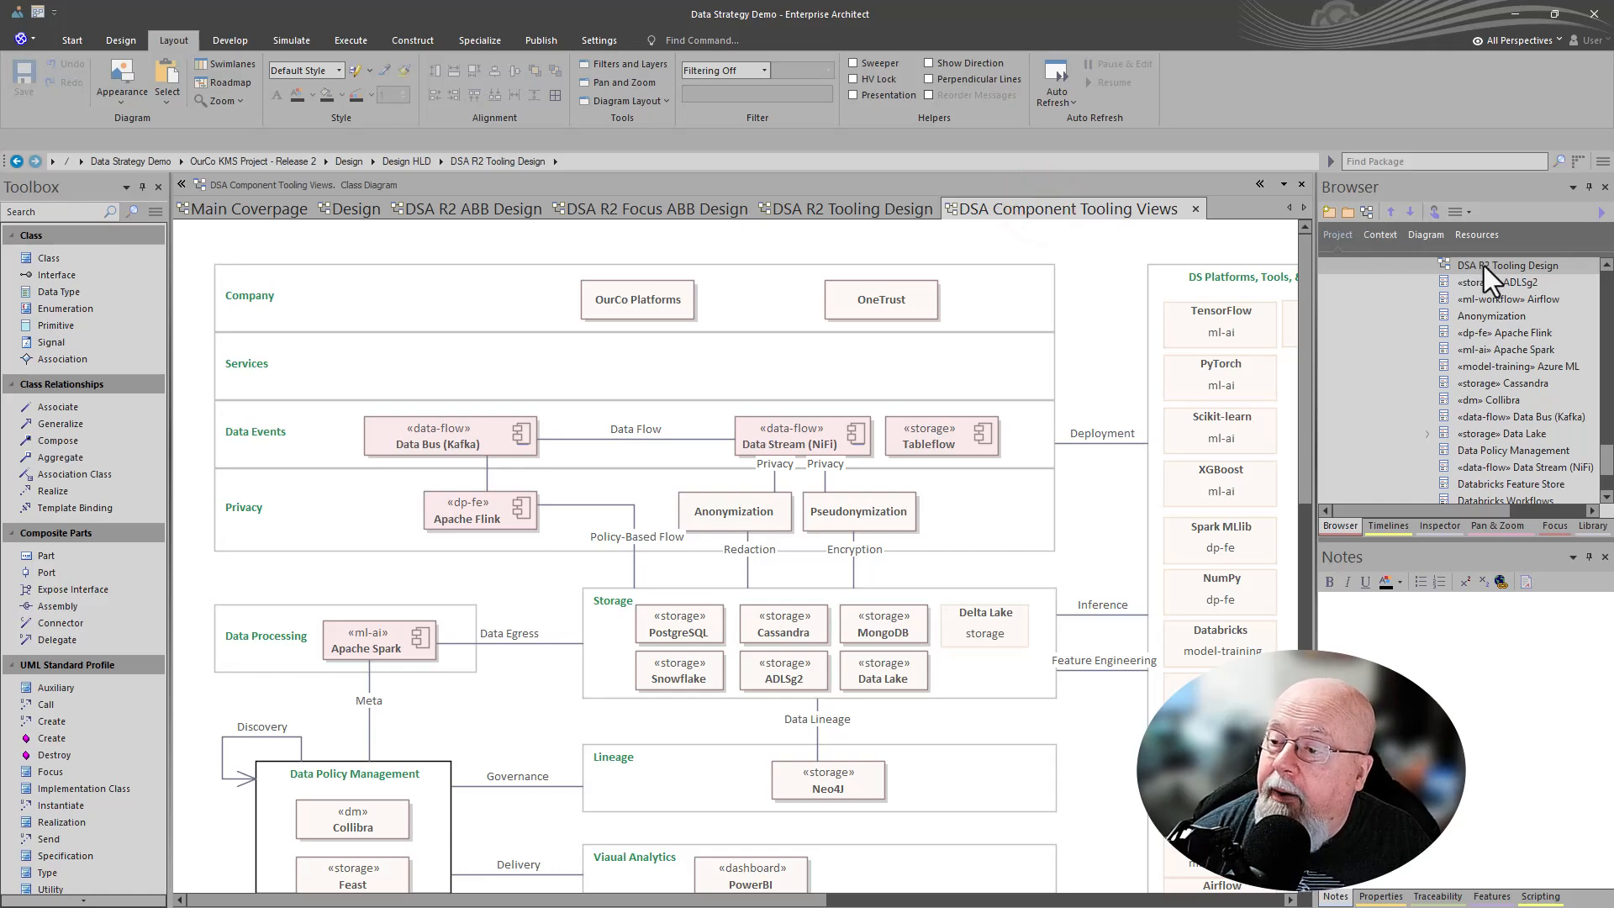
{"action": "mouse_move", "coordinate": [1484, 265]}
{"action": "left_mouse_down"}
{"action": "mouse_move", "coordinate": [840, 277]}
{"action": "mouse_move", "coordinate": [157, 256]}
{"action": "mouse_move", "coordinate": [250, 252]}
{"action": "left_mouse_up"}
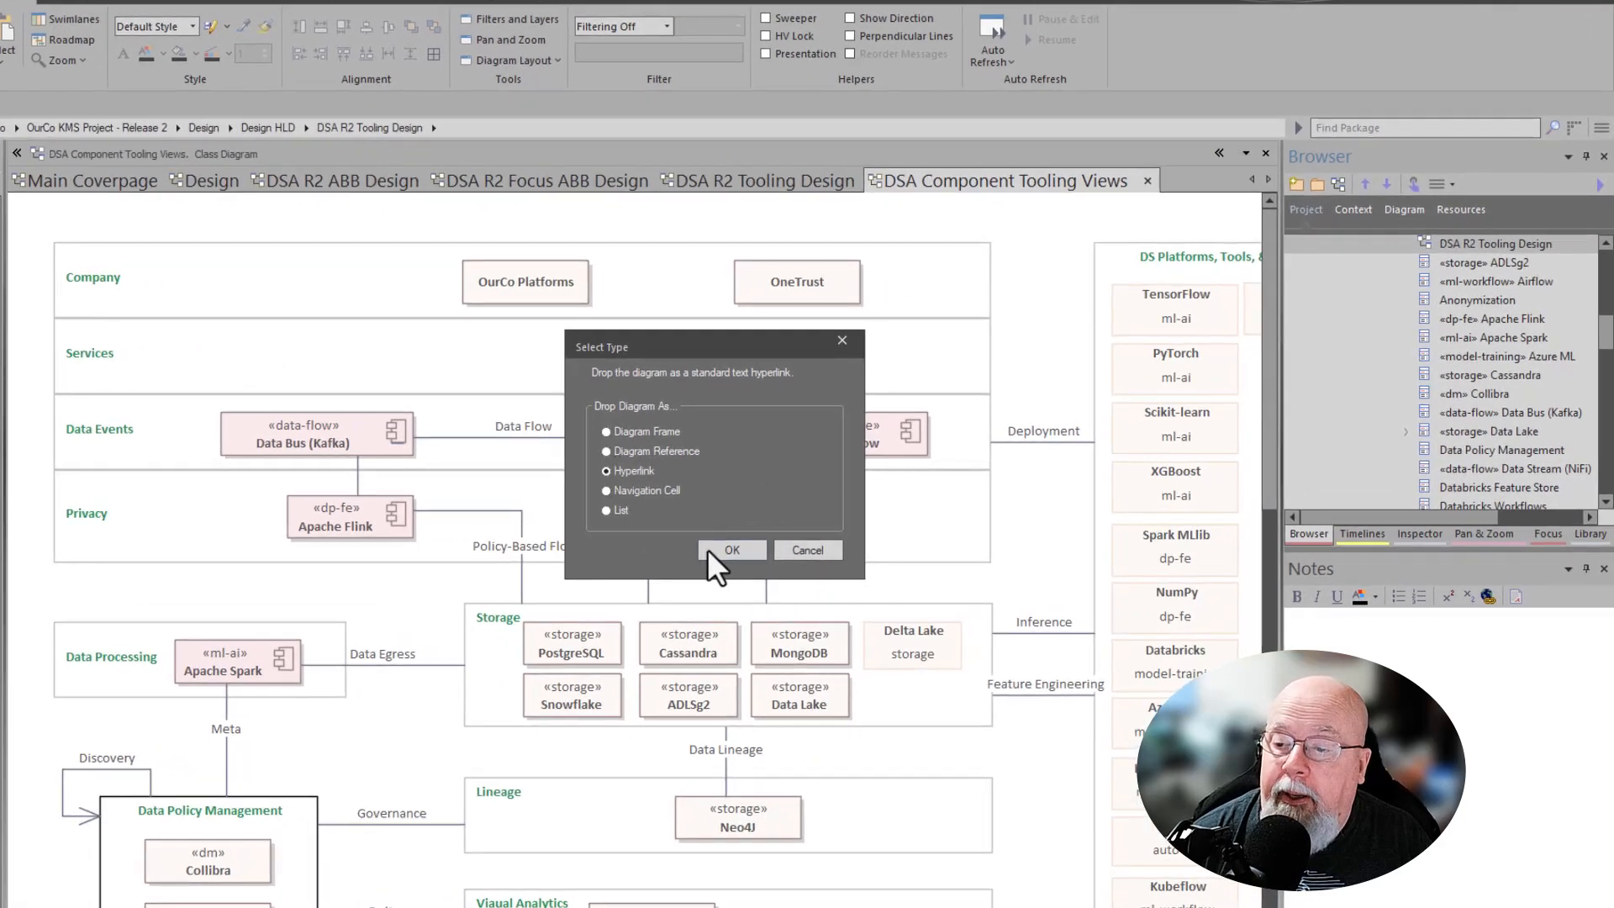
{"action": "left_click", "coordinate": [711, 548]}
- Move the hyperlink to the diagram's top-left corner and widen it so its title fits on one line
{"action": "left_click", "coordinate": [163, 244]}
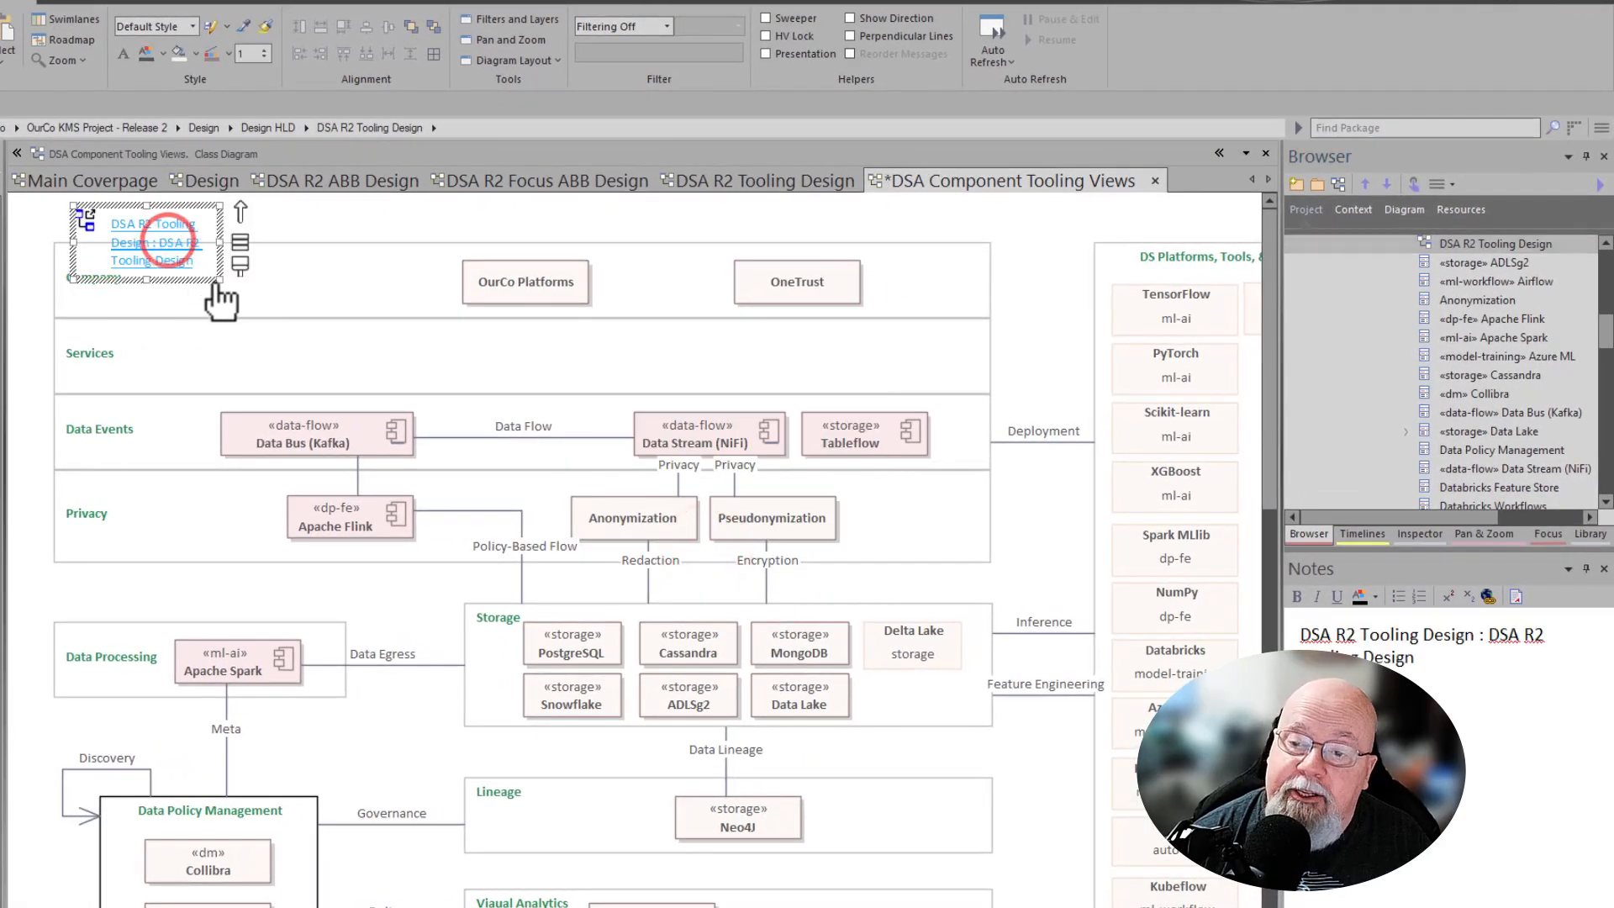
{"action": "left_click_drag", "start_coordinate": [216, 277], "coordinate": [286, 250]}
{"action": "left_click_drag", "start_coordinate": [445, 237], "coordinate": [490, 244]}
{"action": "left_click", "coordinate": [624, 222]}
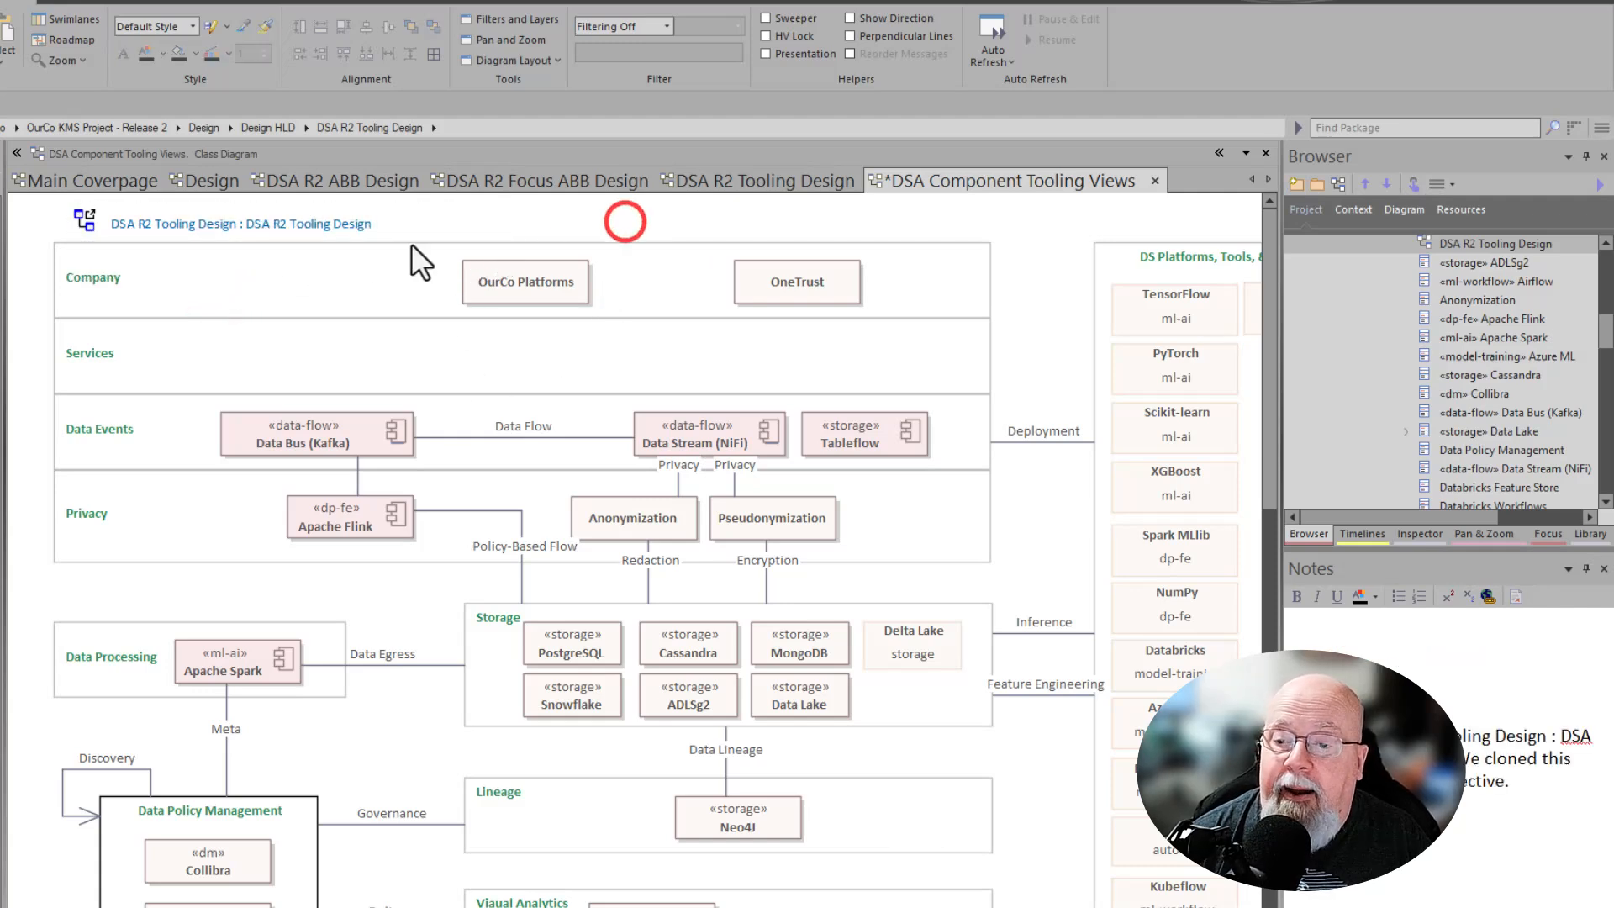
{"action": "left_click", "coordinate": [411, 239]}
{"action": "right_click", "coordinate": [407, 230]}
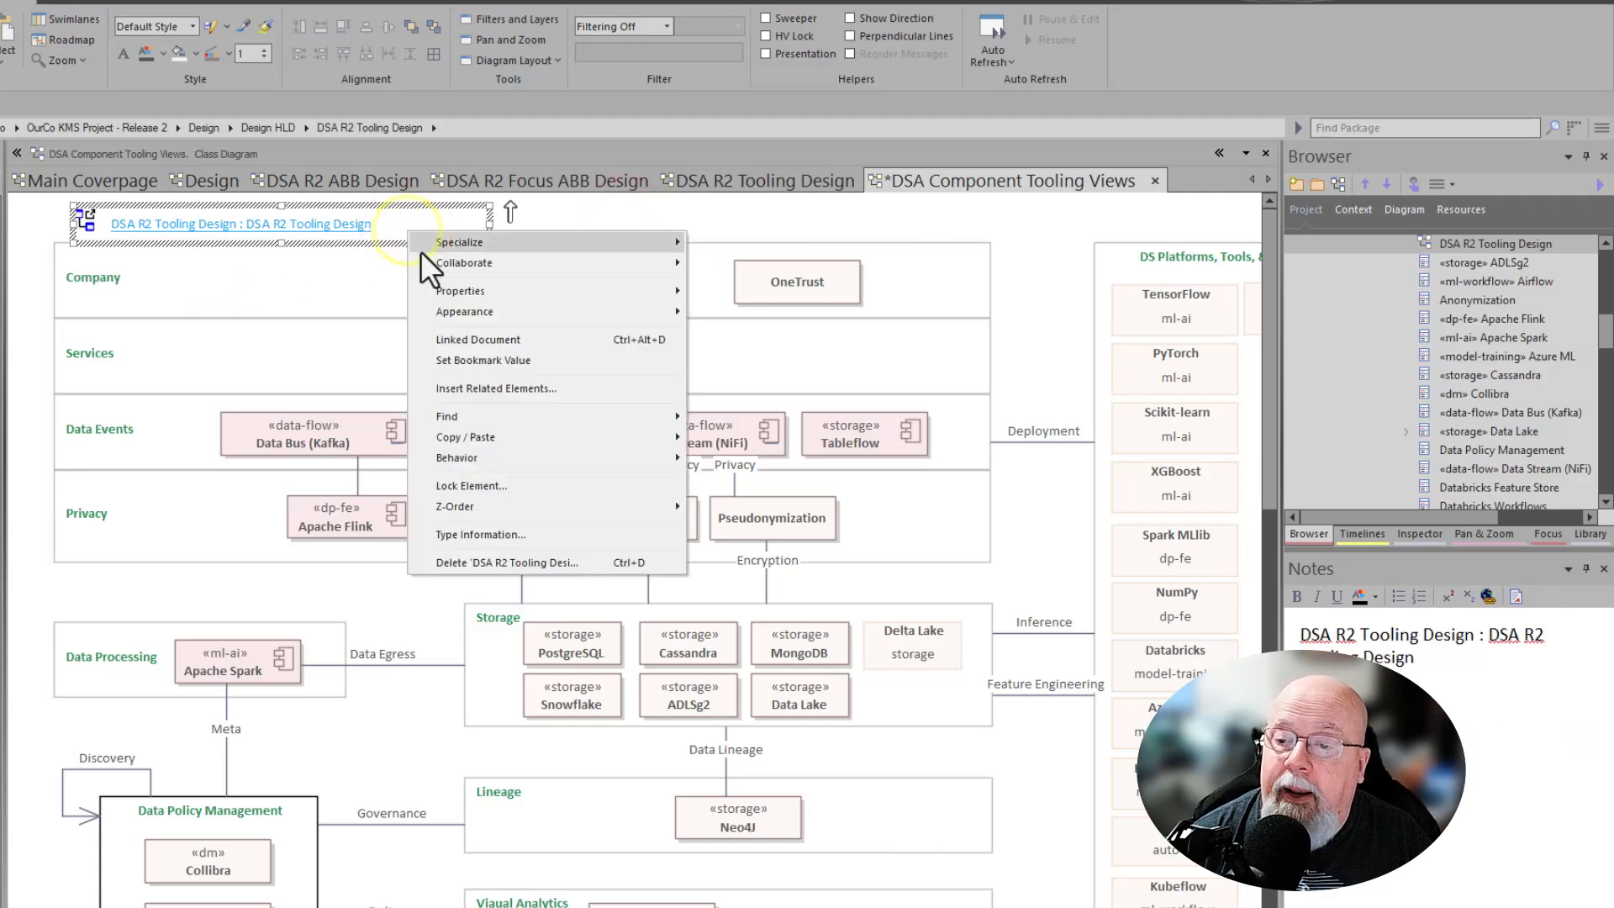
{"action": "left_click", "coordinate": [468, 290]}
{"action": "left_click", "coordinate": [765, 299]}
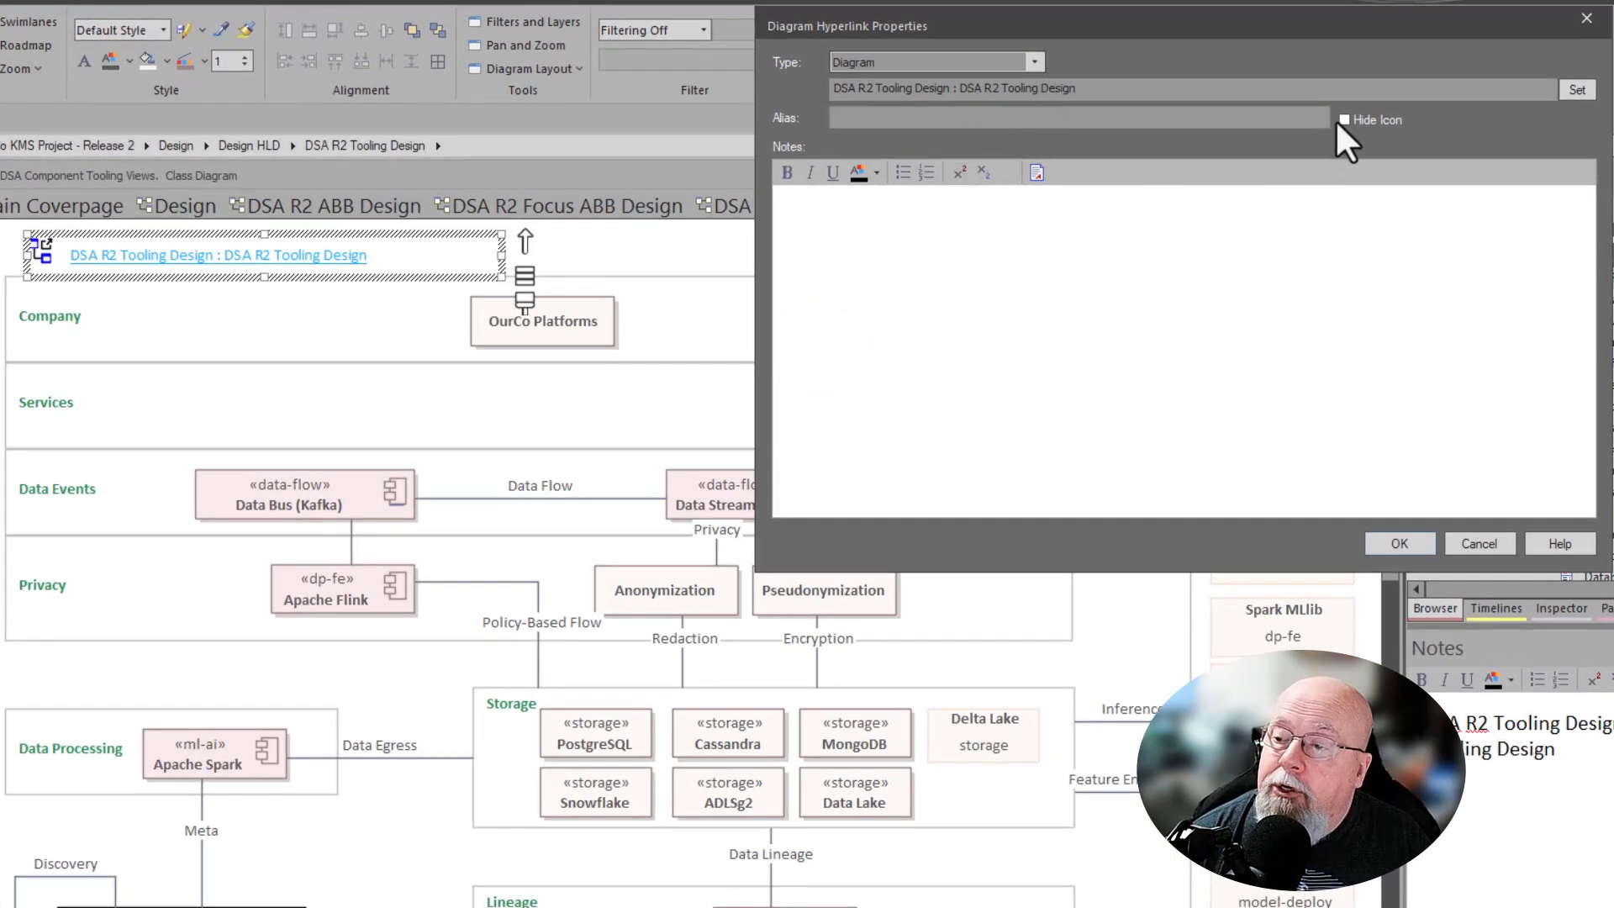
{"action": "left_click", "coordinate": [1337, 118]}
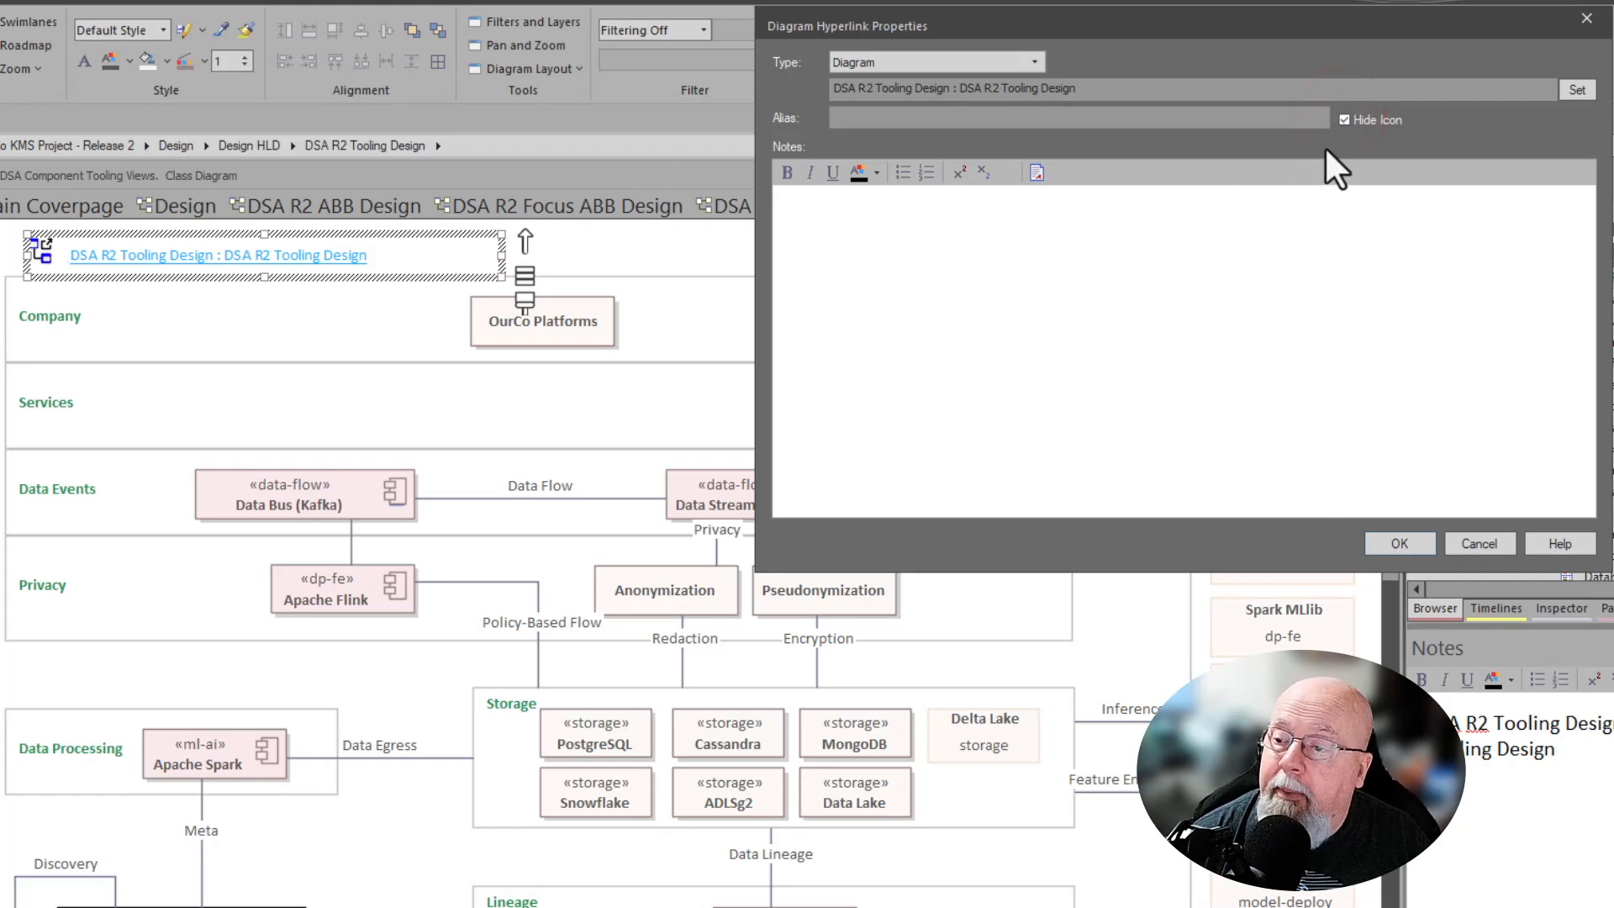
{"action": "left_click", "coordinate": [911, 305]}
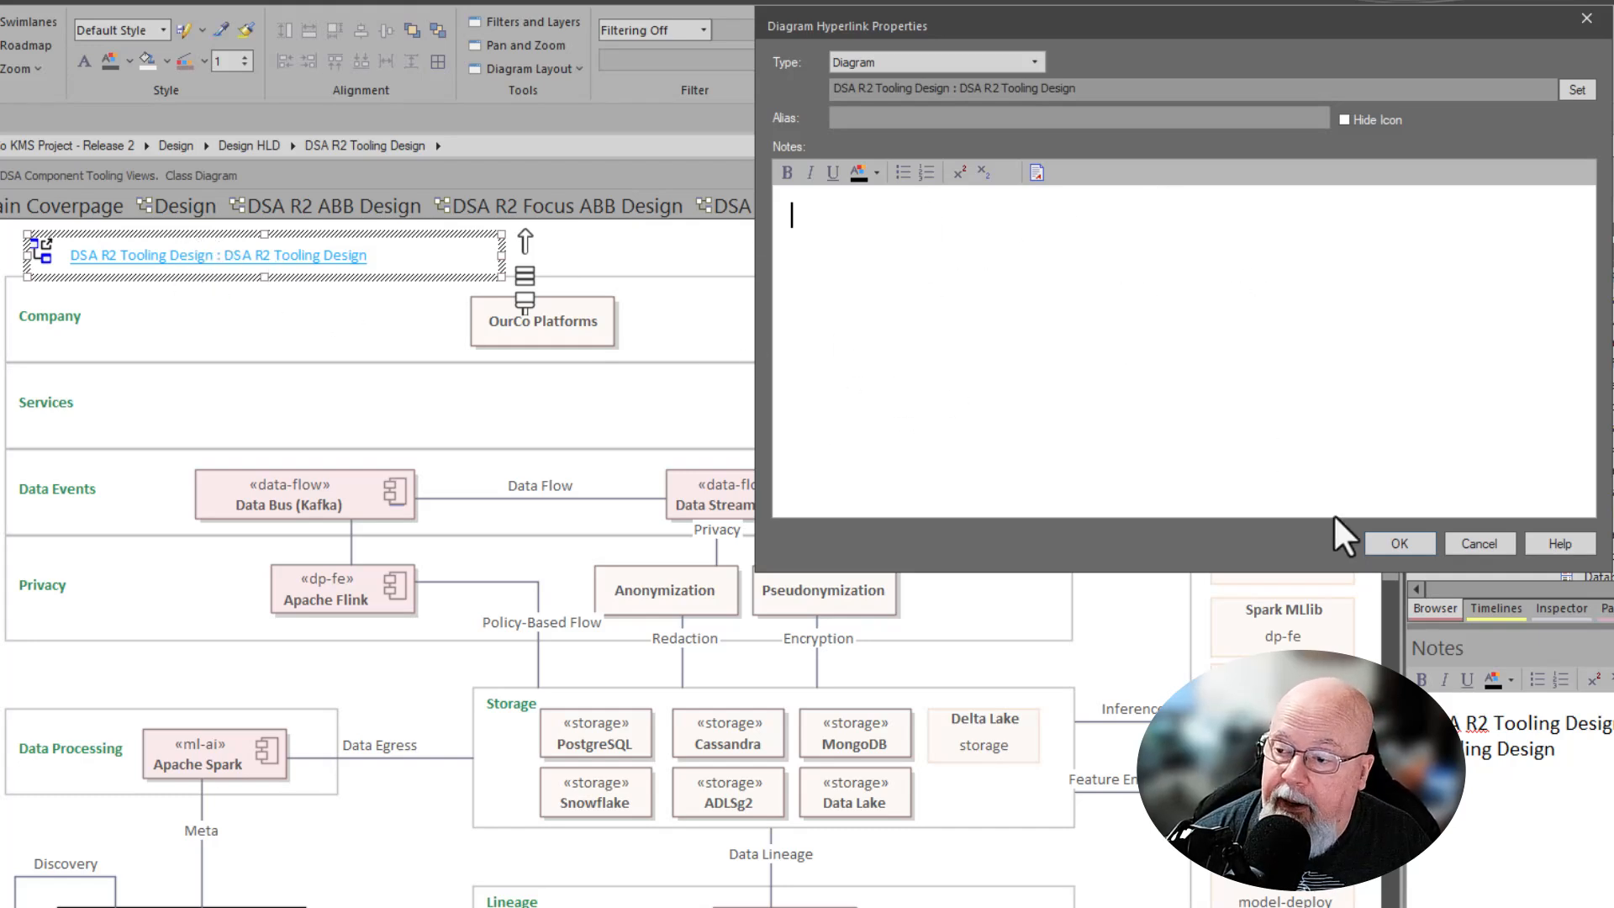
{"action": "left_click", "coordinate": [1472, 541]}
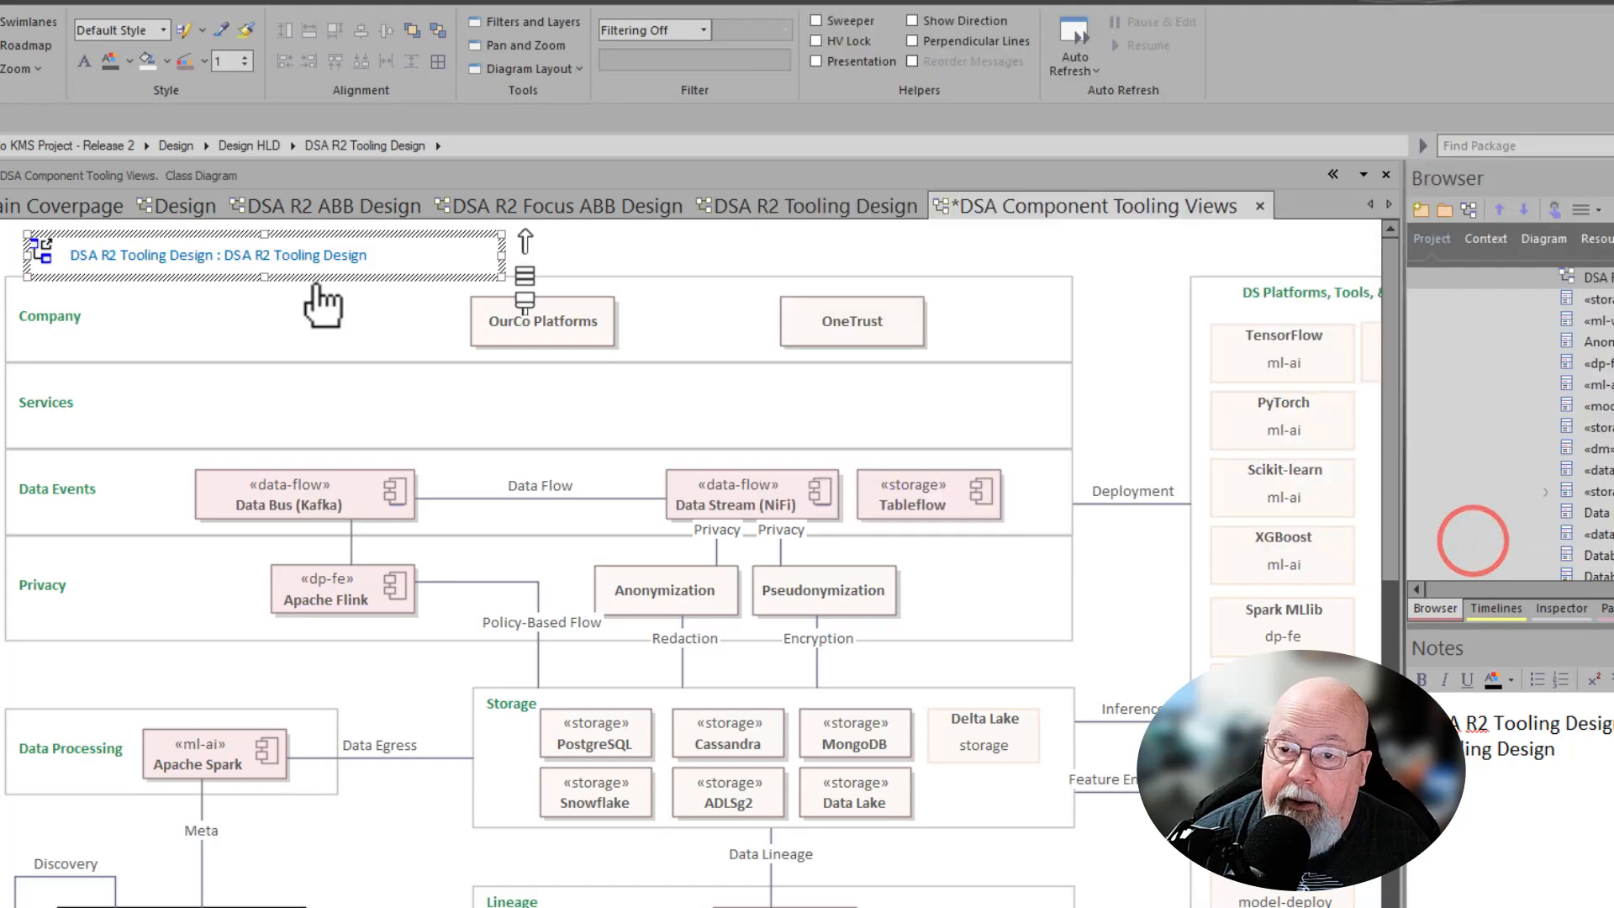
- Review the diagram's reference notes, then close the DSA R2 Tooling Design tab
{"action": "left_click", "coordinate": [309, 263]}
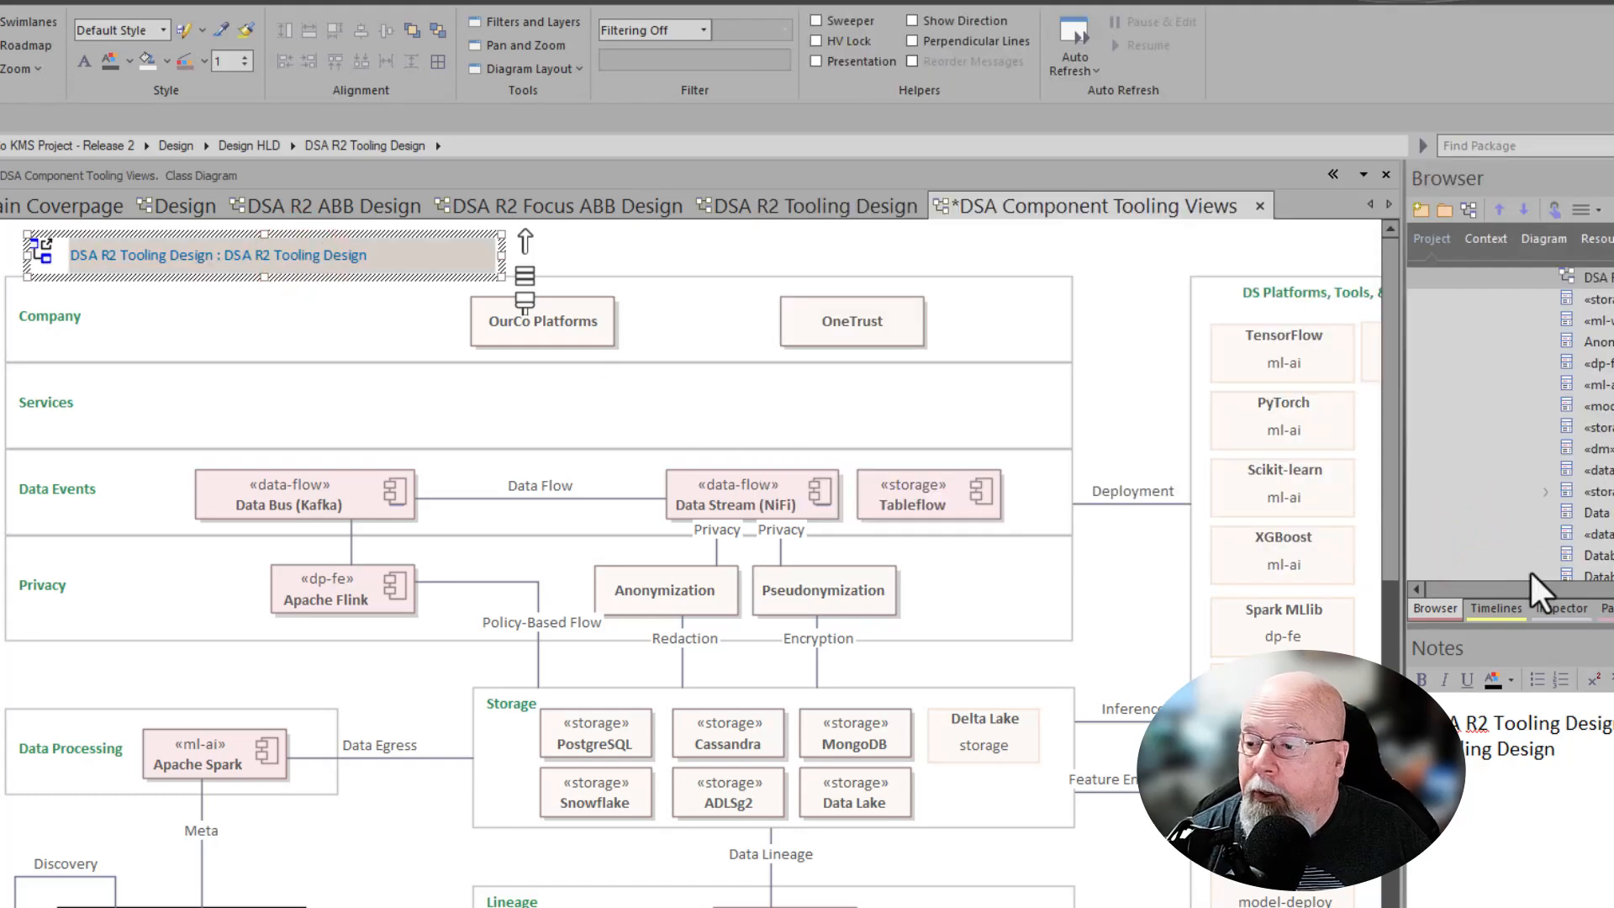
{"action": "left_click", "coordinate": [1111, 278]}
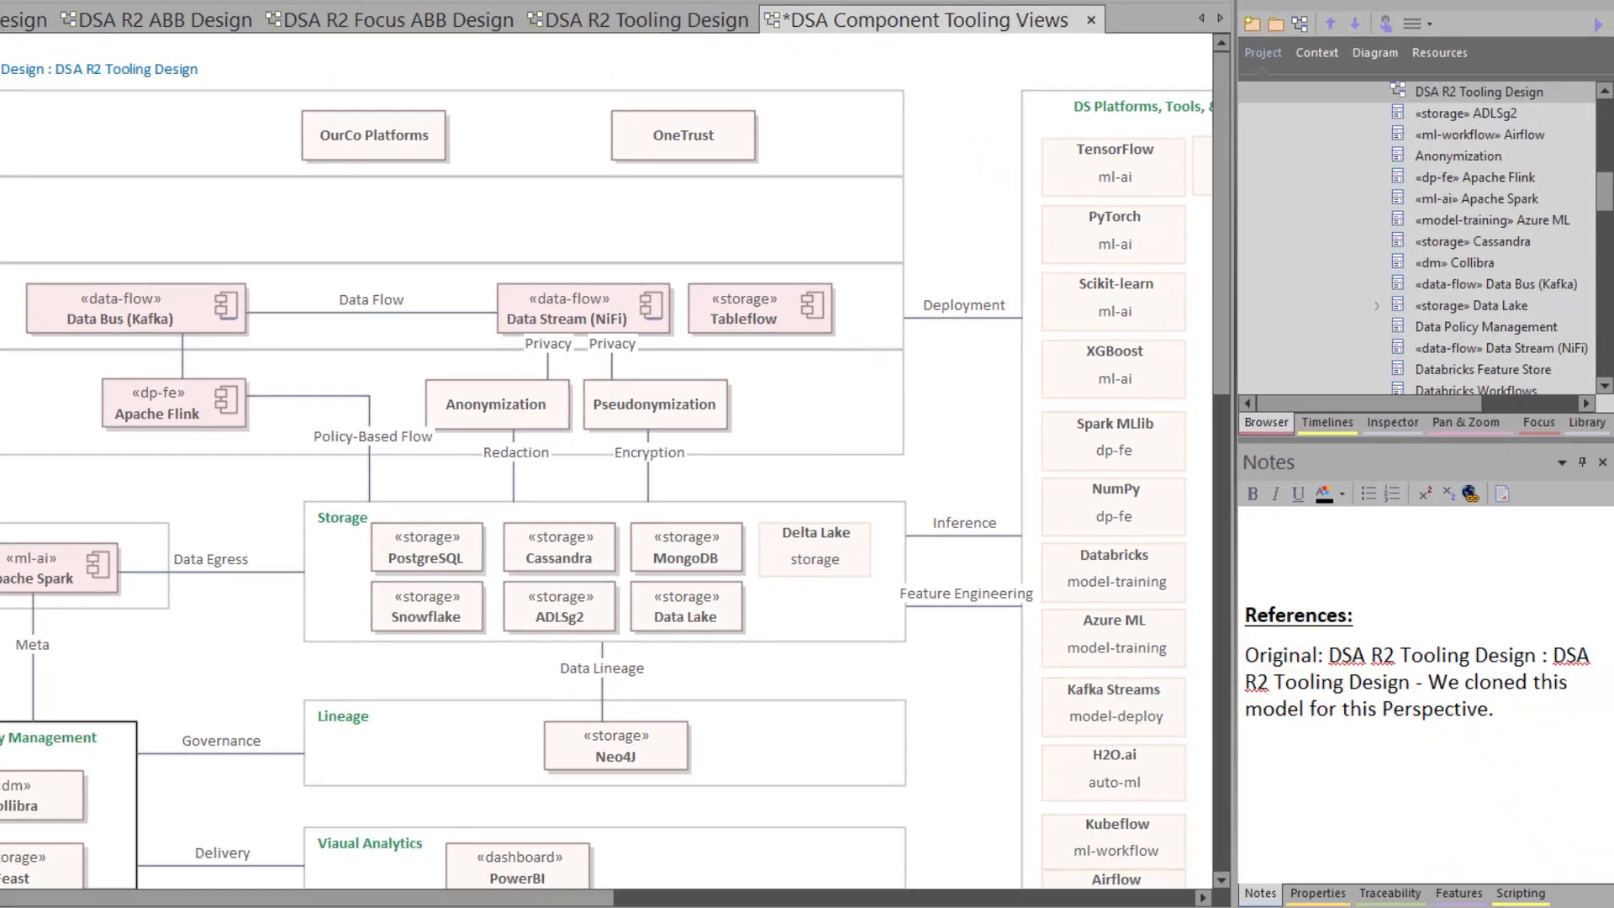
{"action": "left_click", "coordinate": [1334, 560]}
{"action": "left_click", "coordinate": [1404, 799]}
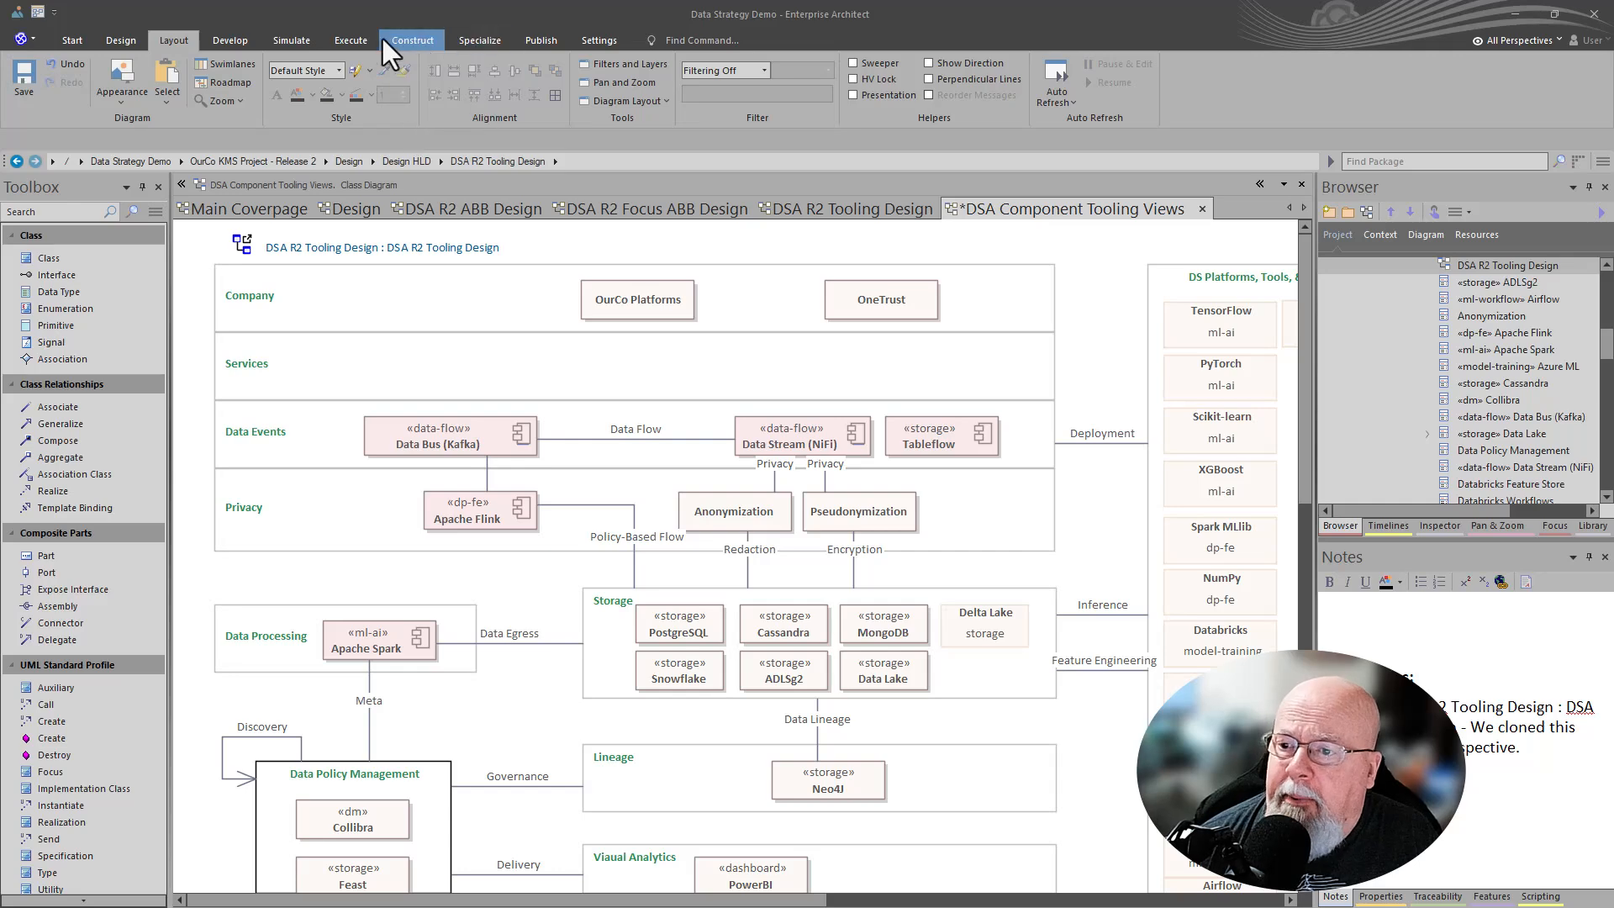
{"action": "left_click", "coordinate": [814, 204]}
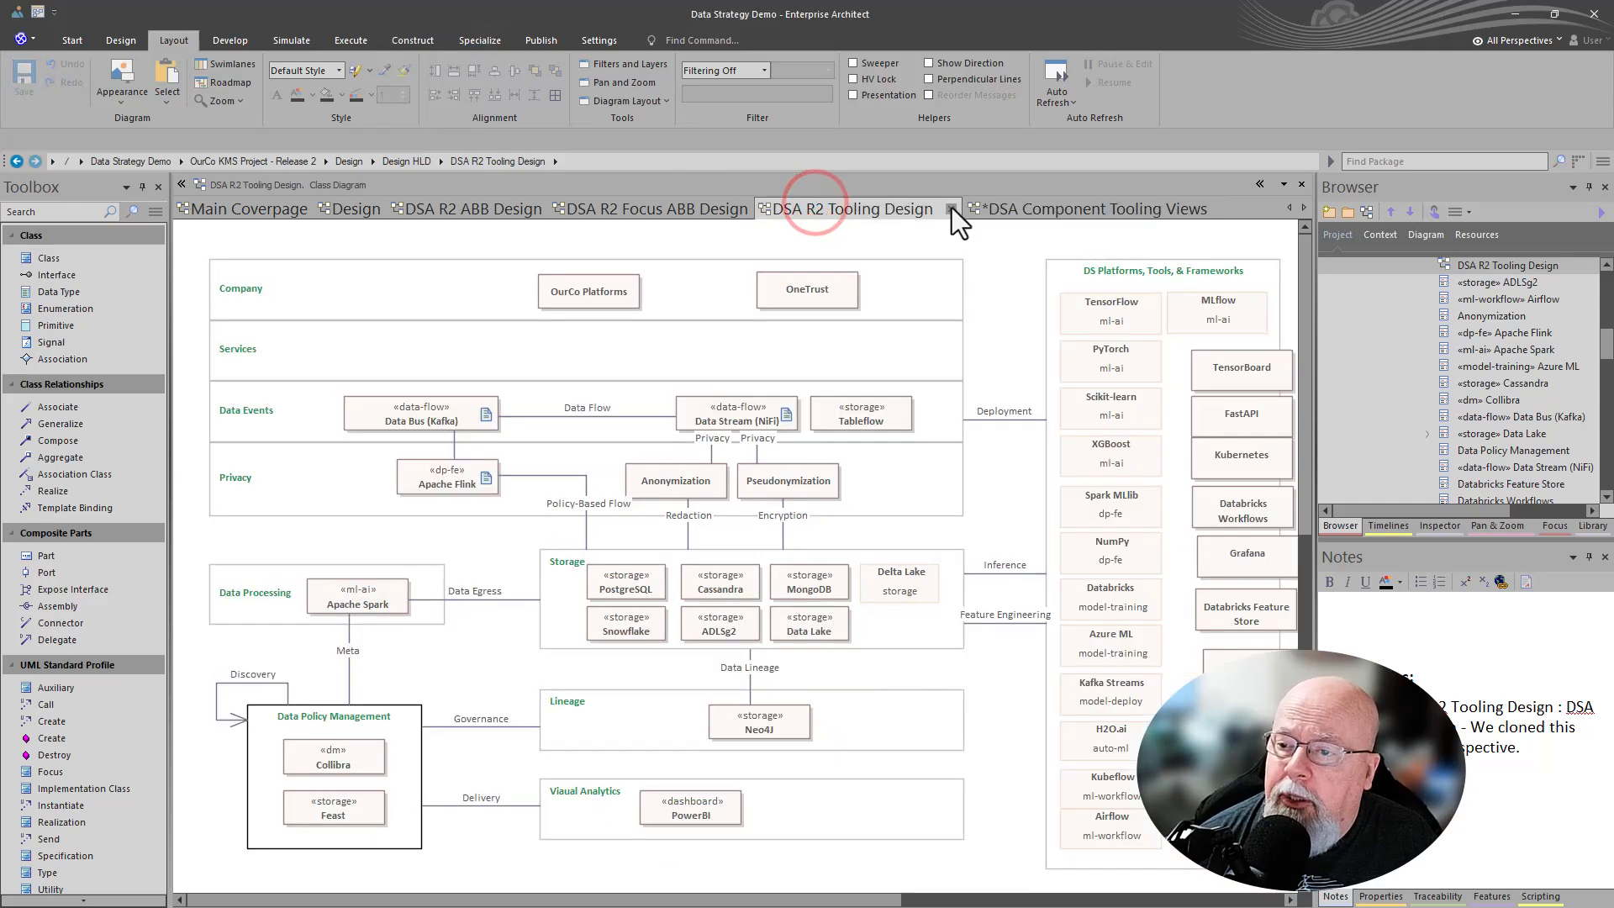
{"action": "left_click", "coordinate": [950, 209]}
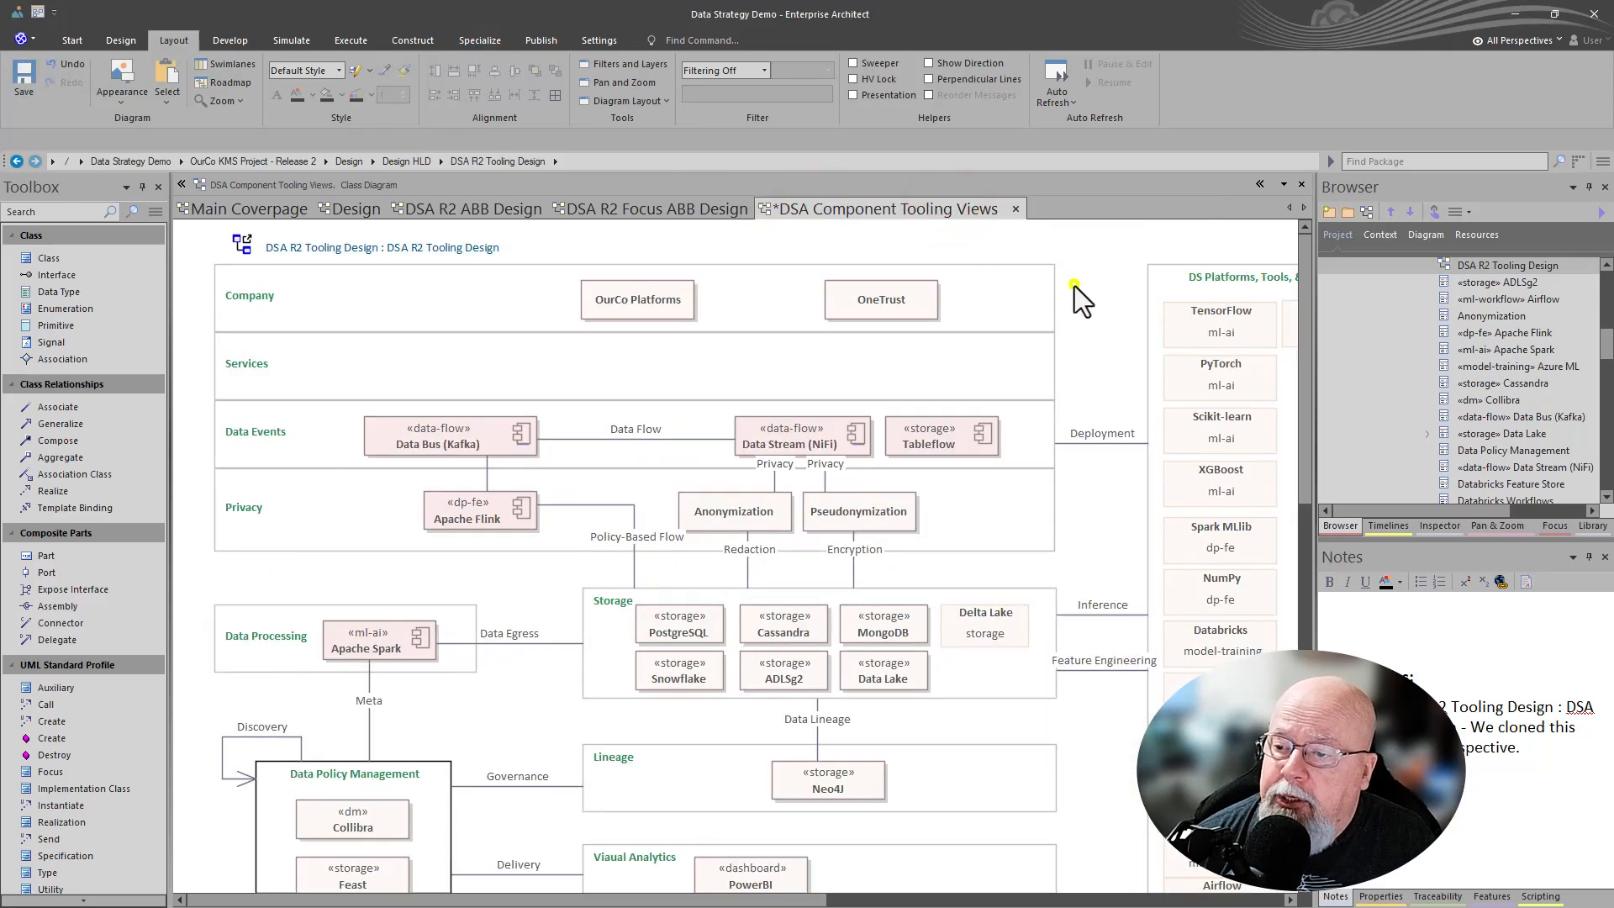
- Locate the DSA Component Tooling Views package in the browser and review its differences against baseline 0.01
{"action": "right_click", "coordinate": [1074, 286]}
{"action": "left_click", "coordinate": [1135, 560]}
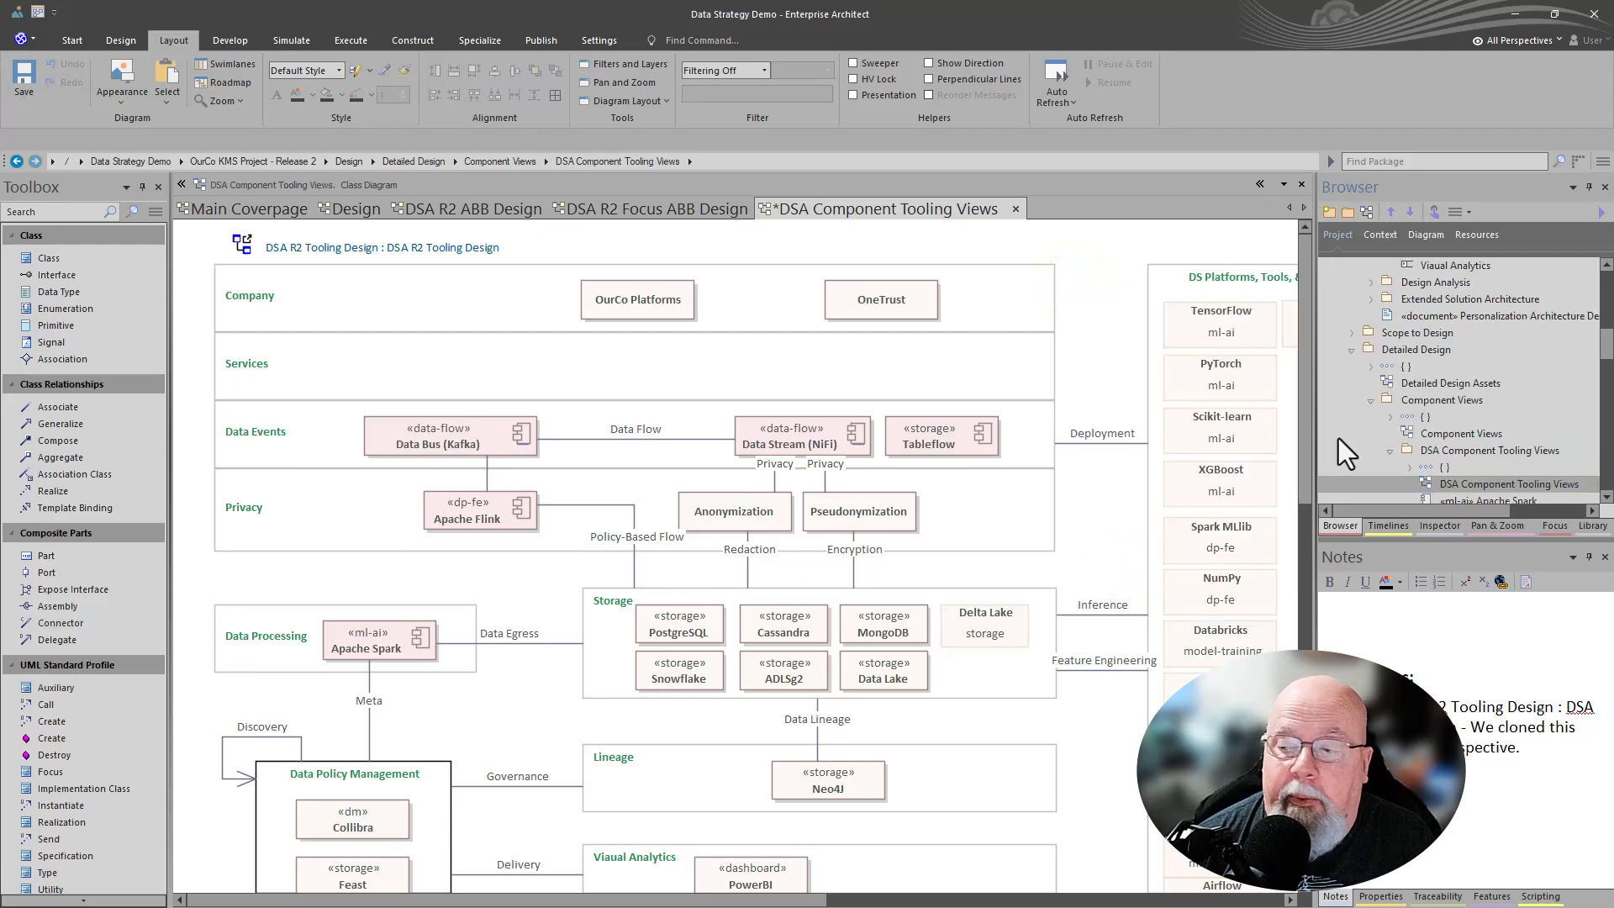
{"action": "left_click", "coordinate": [1461, 450]}
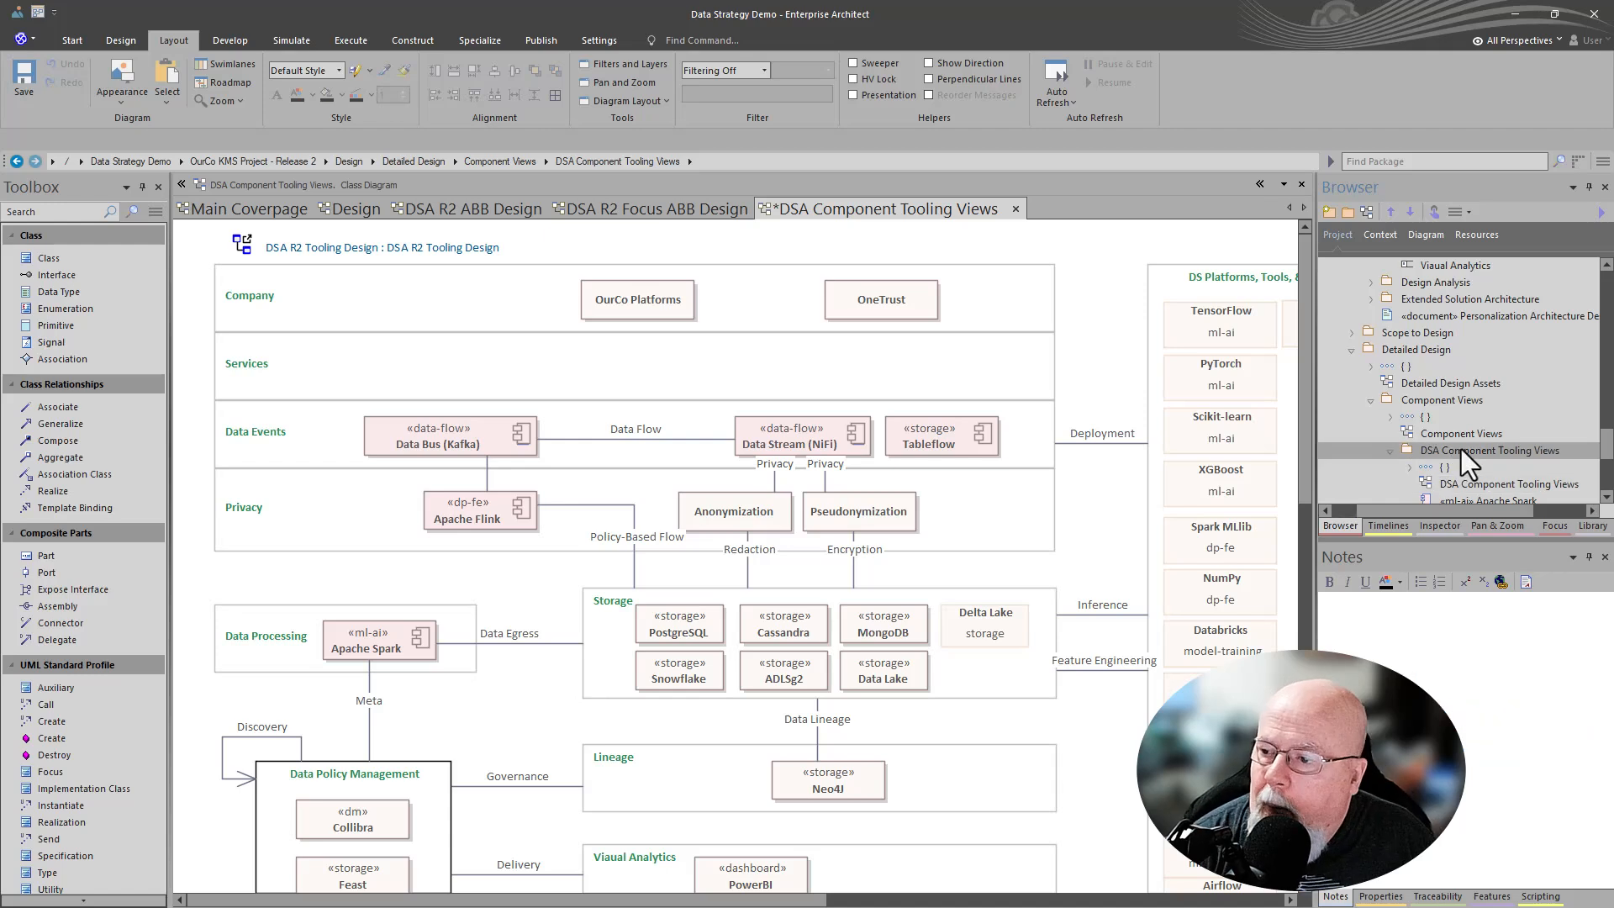
{"action": "key", "text": "ctrl+alt+b"}
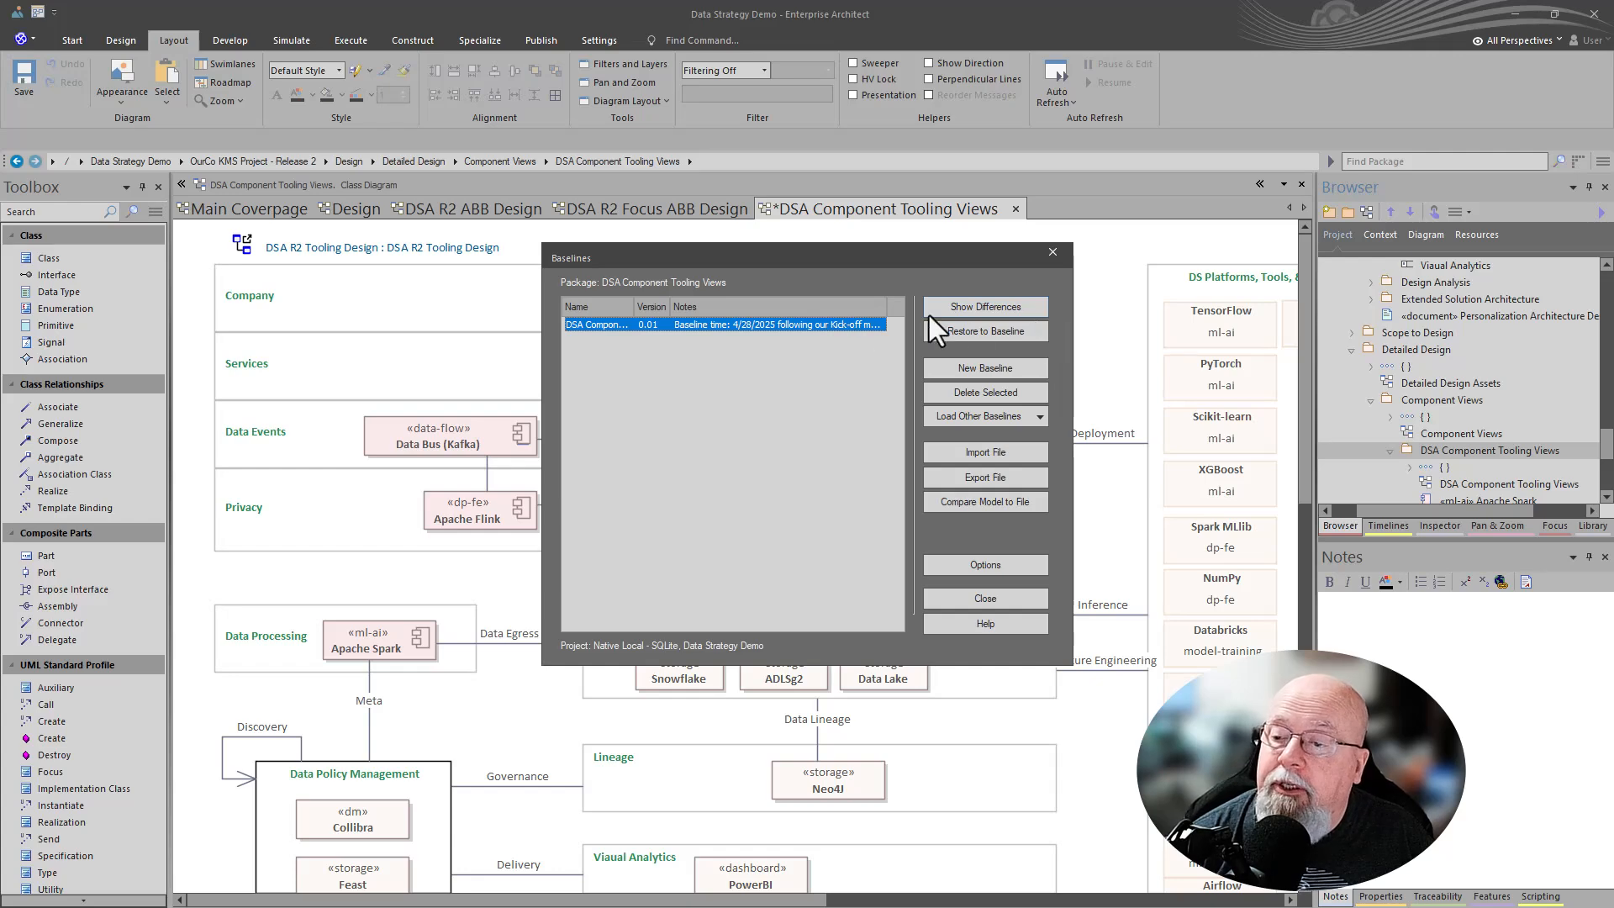
{"action": "left_click", "coordinate": [960, 306]}
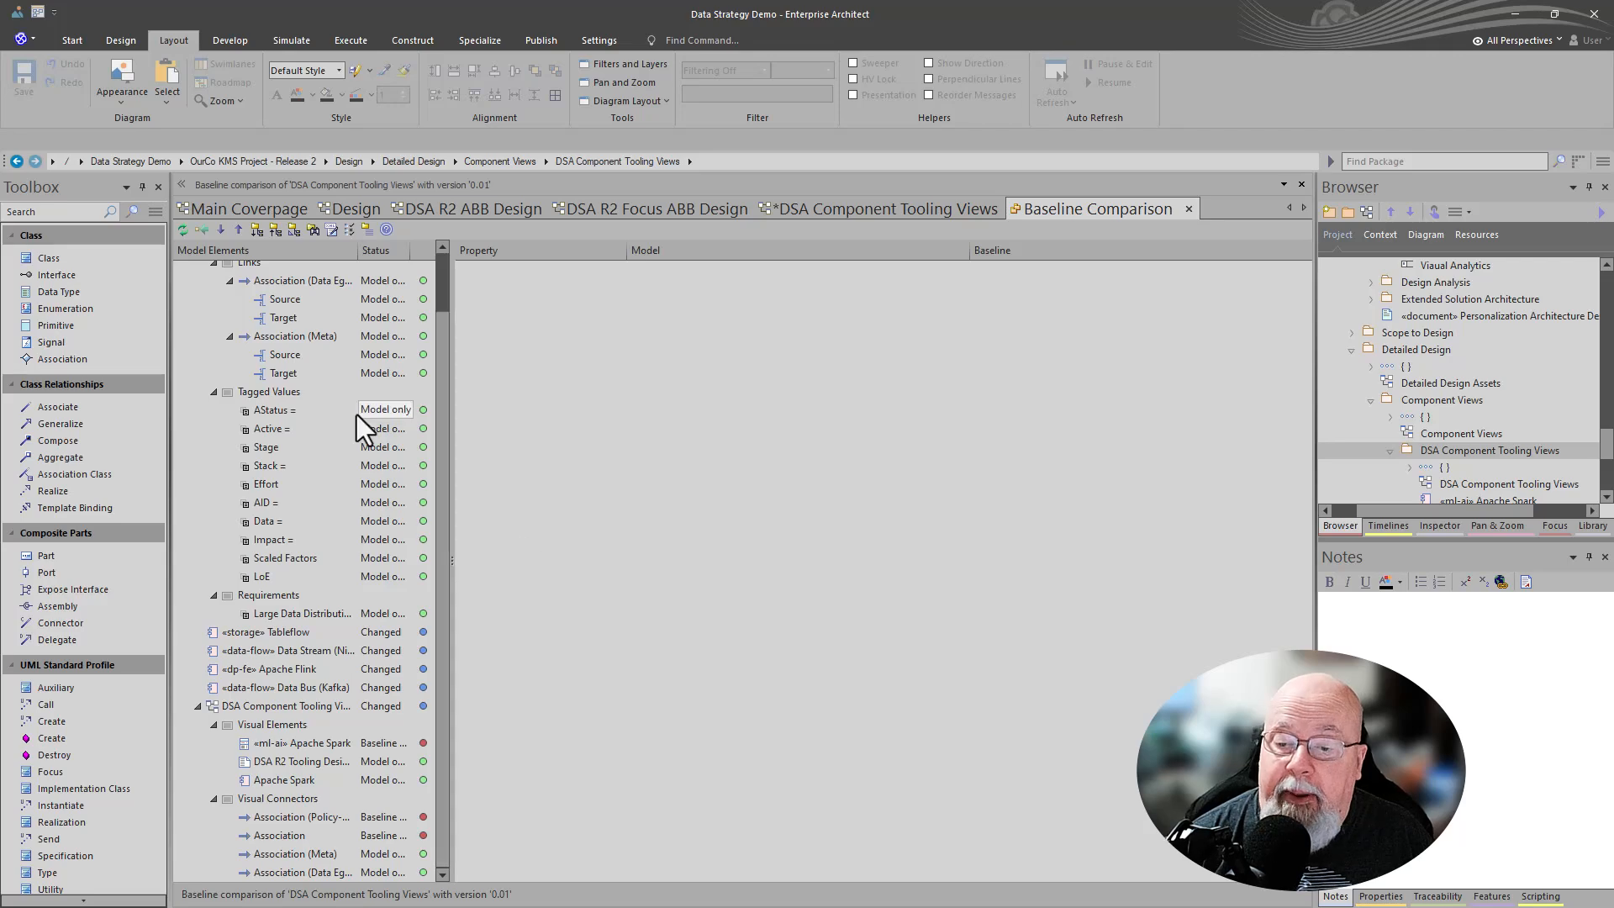
{"action": "scroll", "coordinate": [321, 535], "scroll_direction": "up", "scroll_amount": 2}
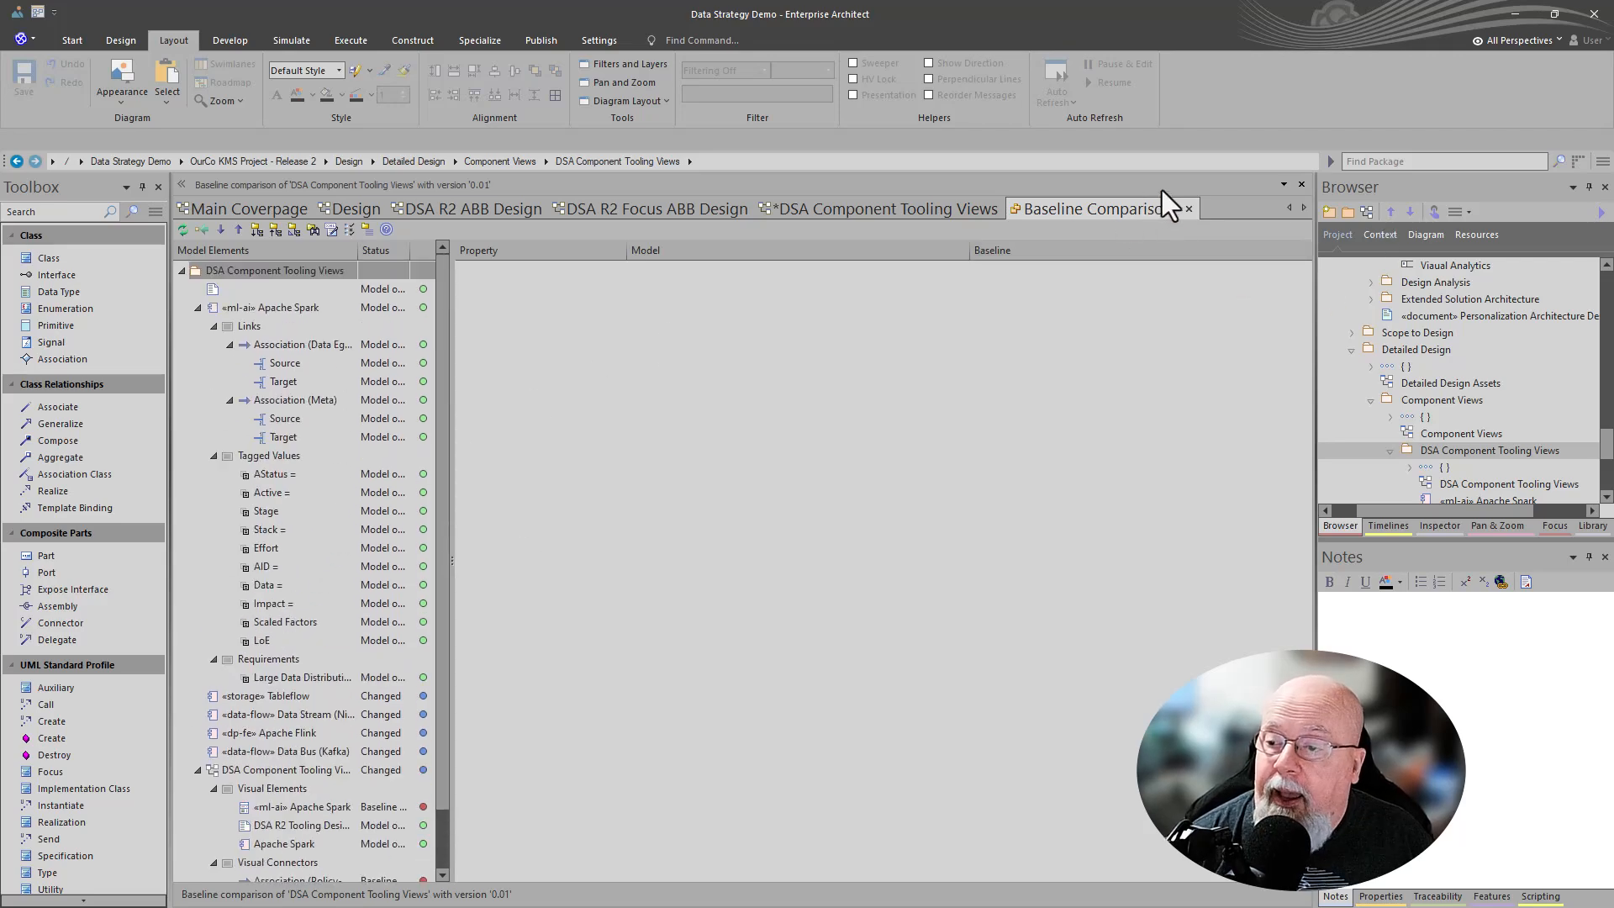
{"action": "left_click", "coordinate": [1188, 209]}
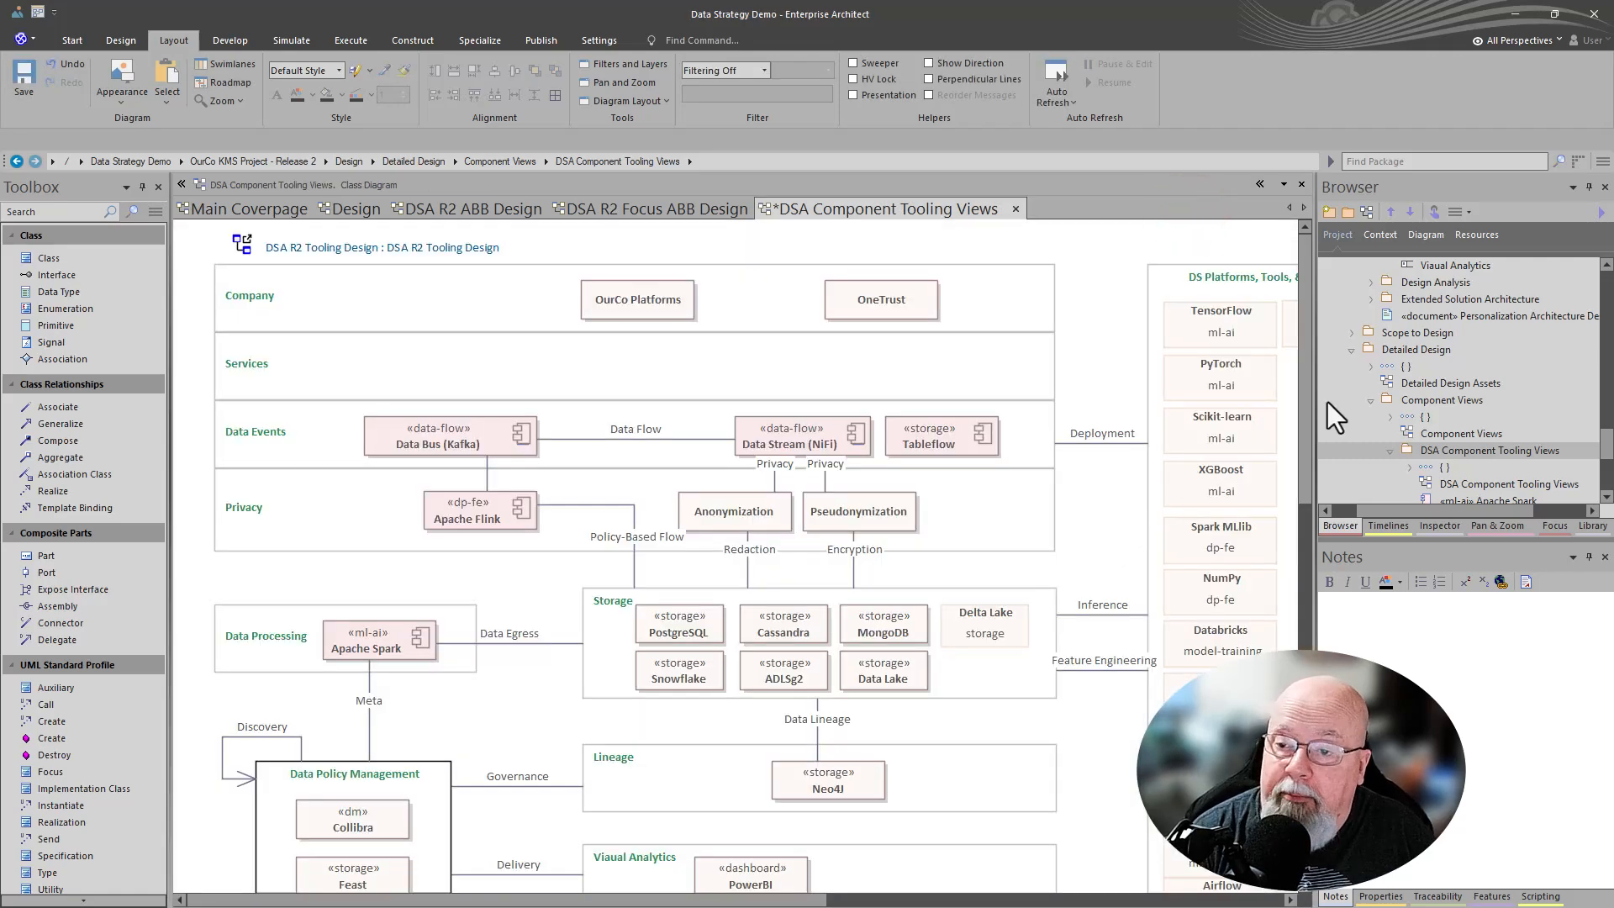
- Create a new 0.02 baseline of the package with the note shortened to "Baseline time: 4/28/2025"
{"action": "key", "text": "ctrl+alt+b"}
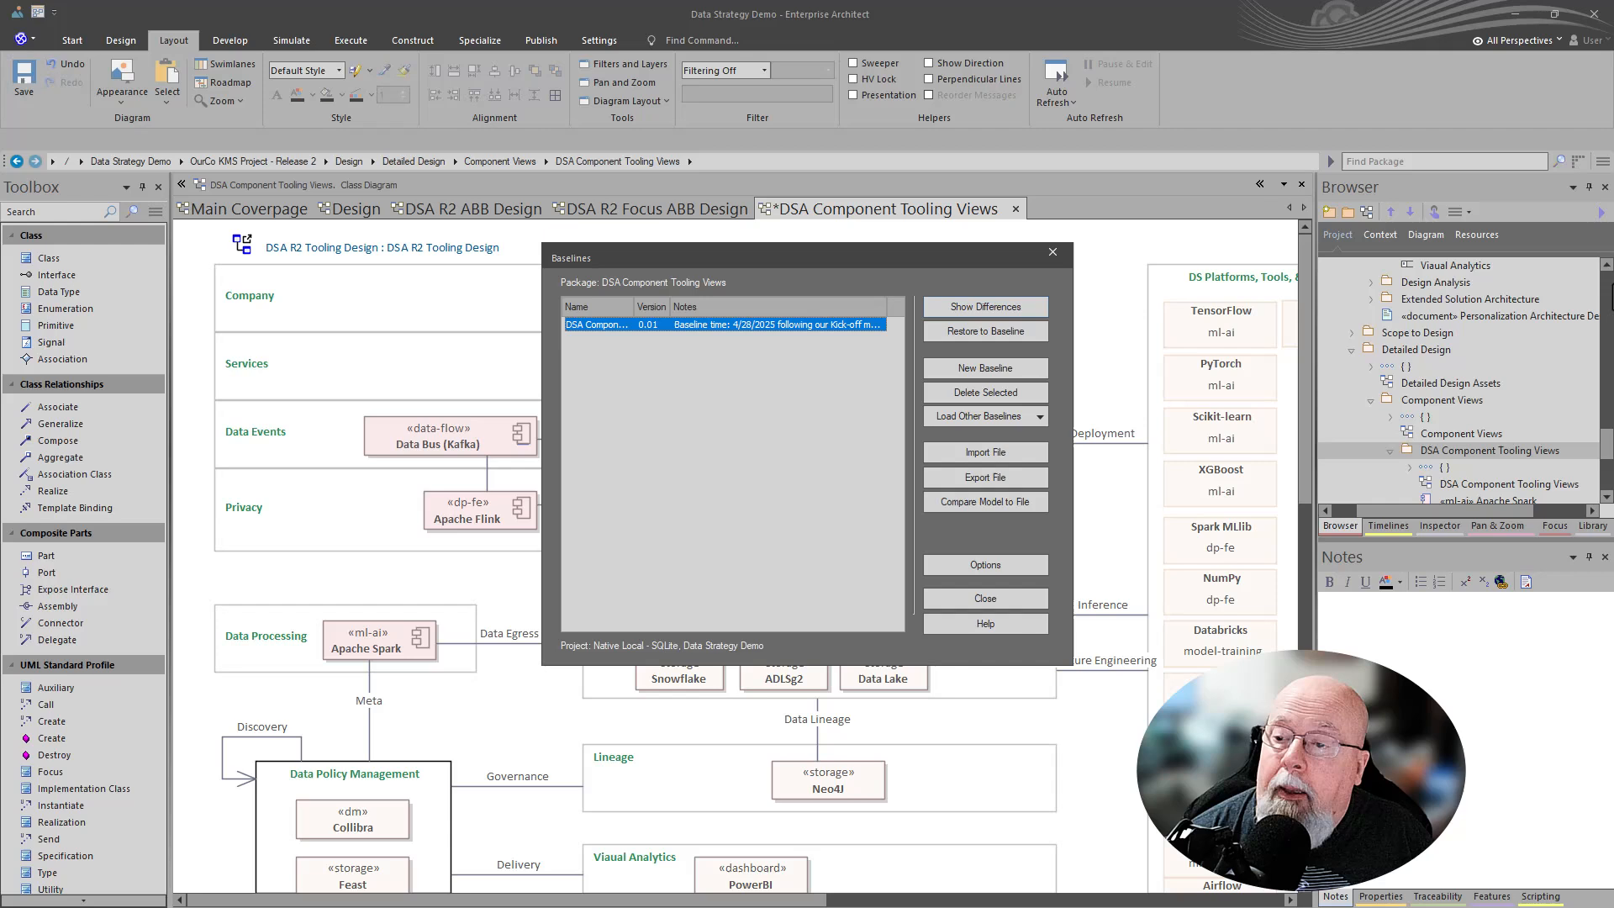
{"action": "left_click", "coordinate": [1020, 368]}
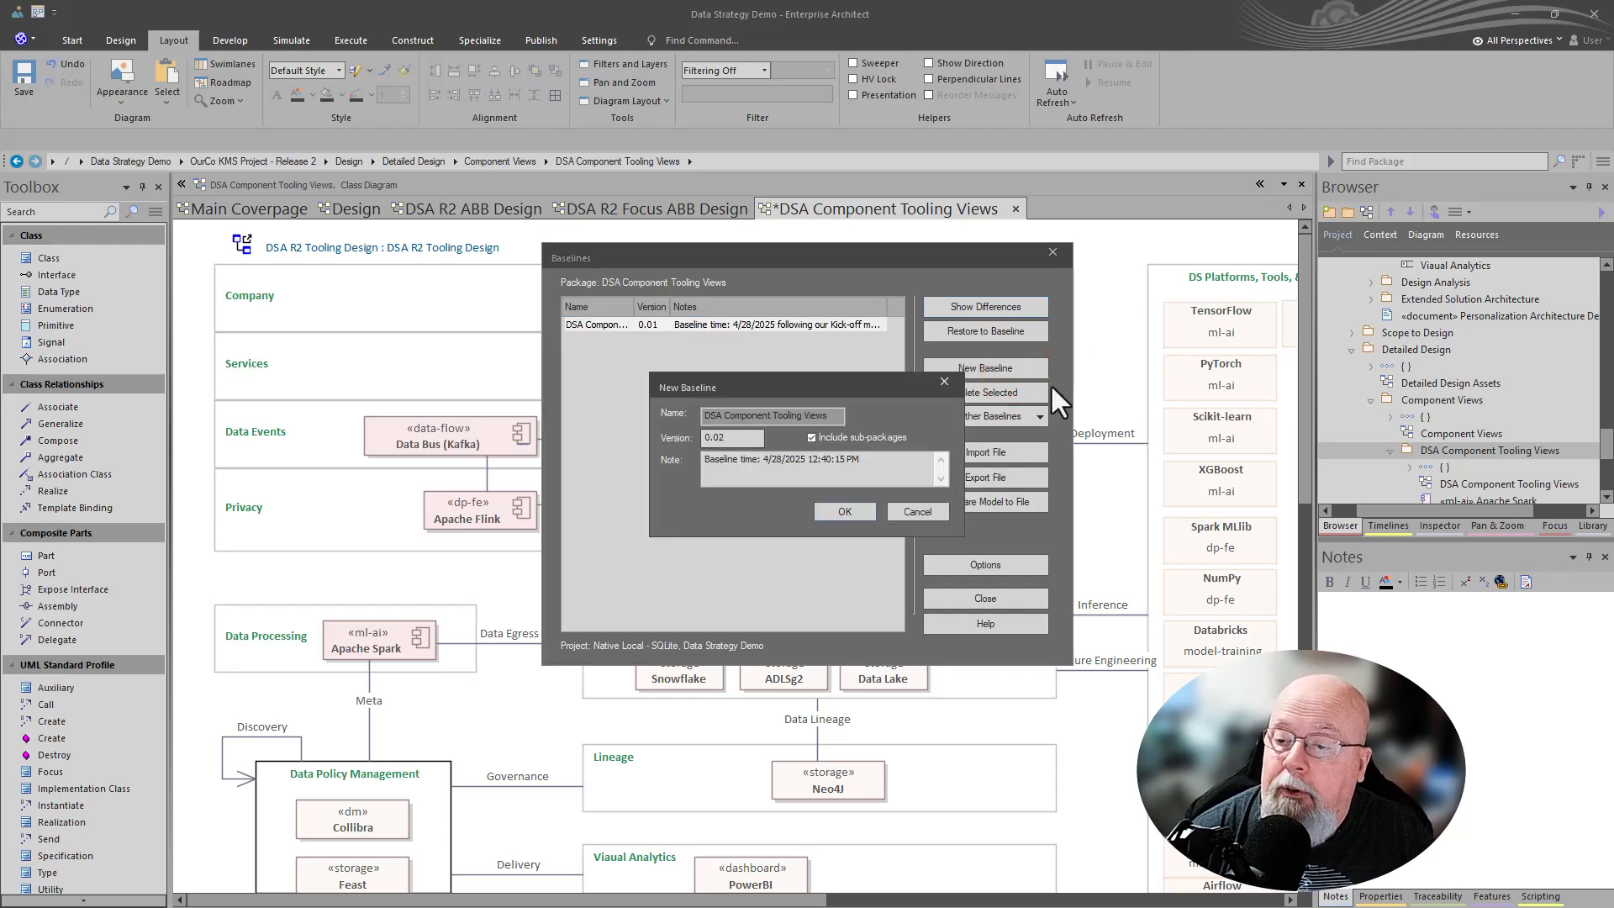
{"action": "left_click", "coordinate": [815, 460]}
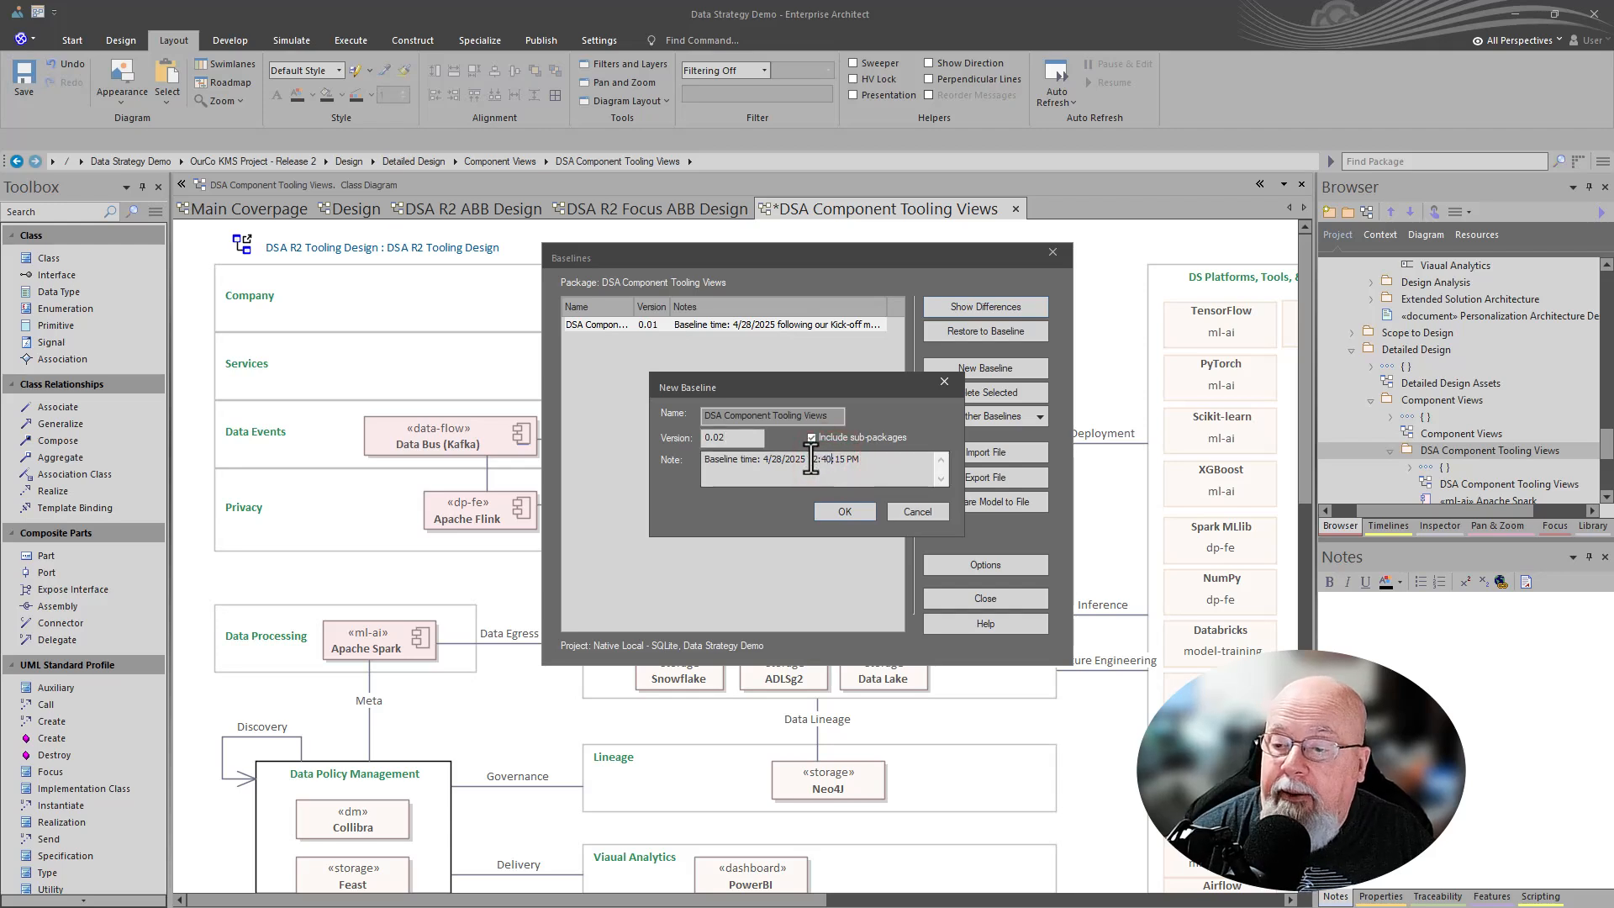
{"action": "left_click_drag", "start_coordinate": [812, 460], "coordinate": [981, 457]}
{"action": "key", "text": "BackSpace"}
{"action": "key", "text": "BackSpace"}
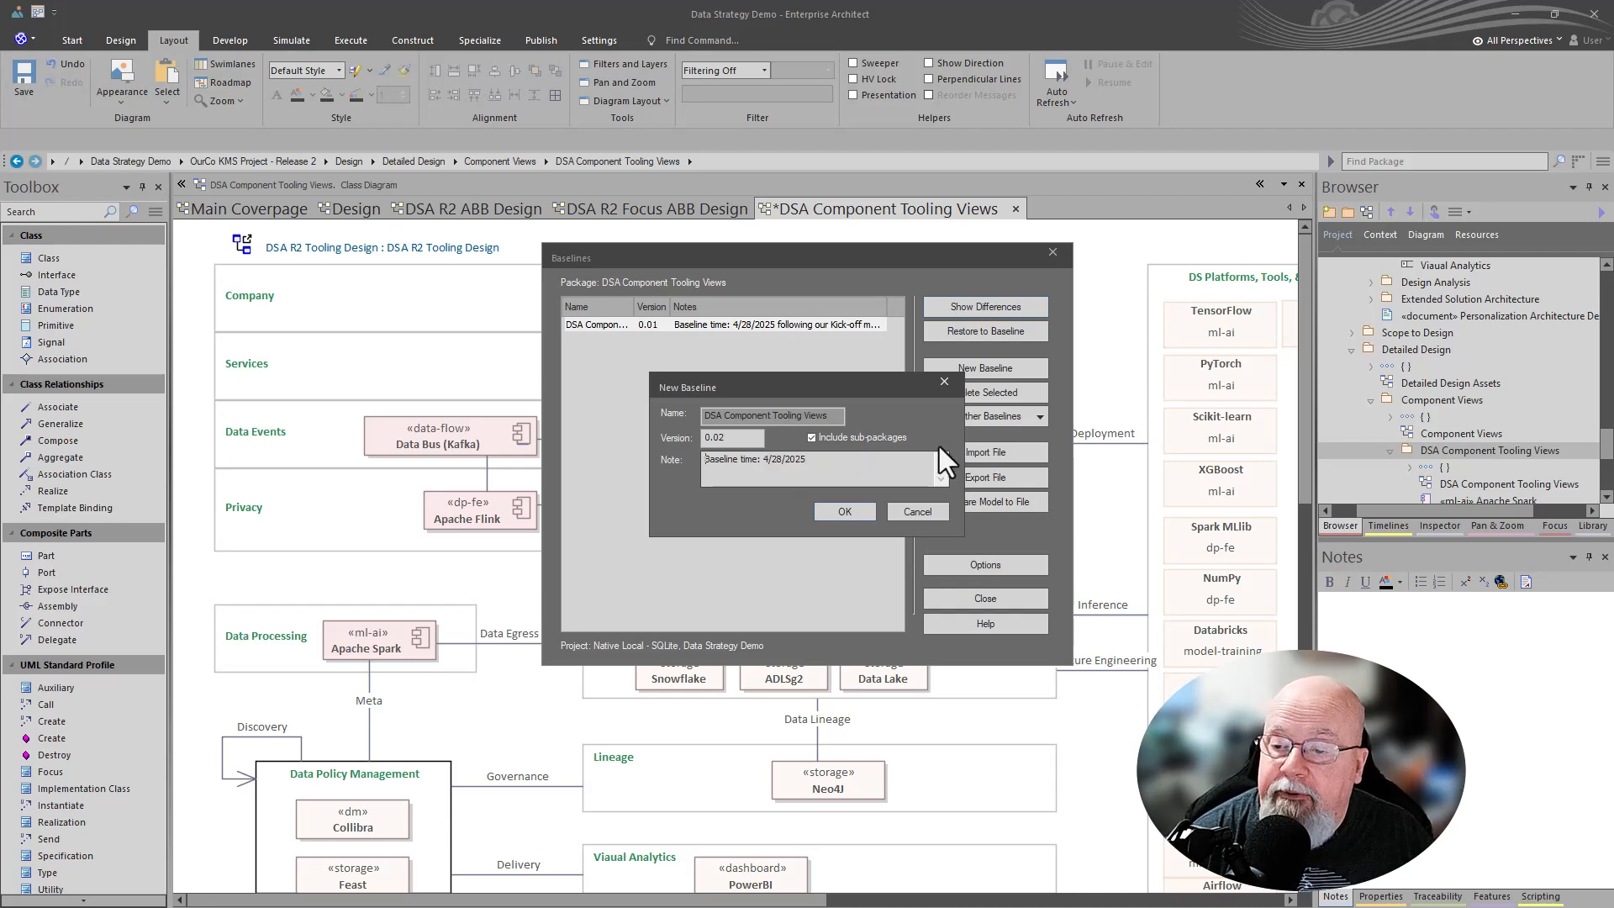
{"action": "left_click", "coordinate": [834, 516]}
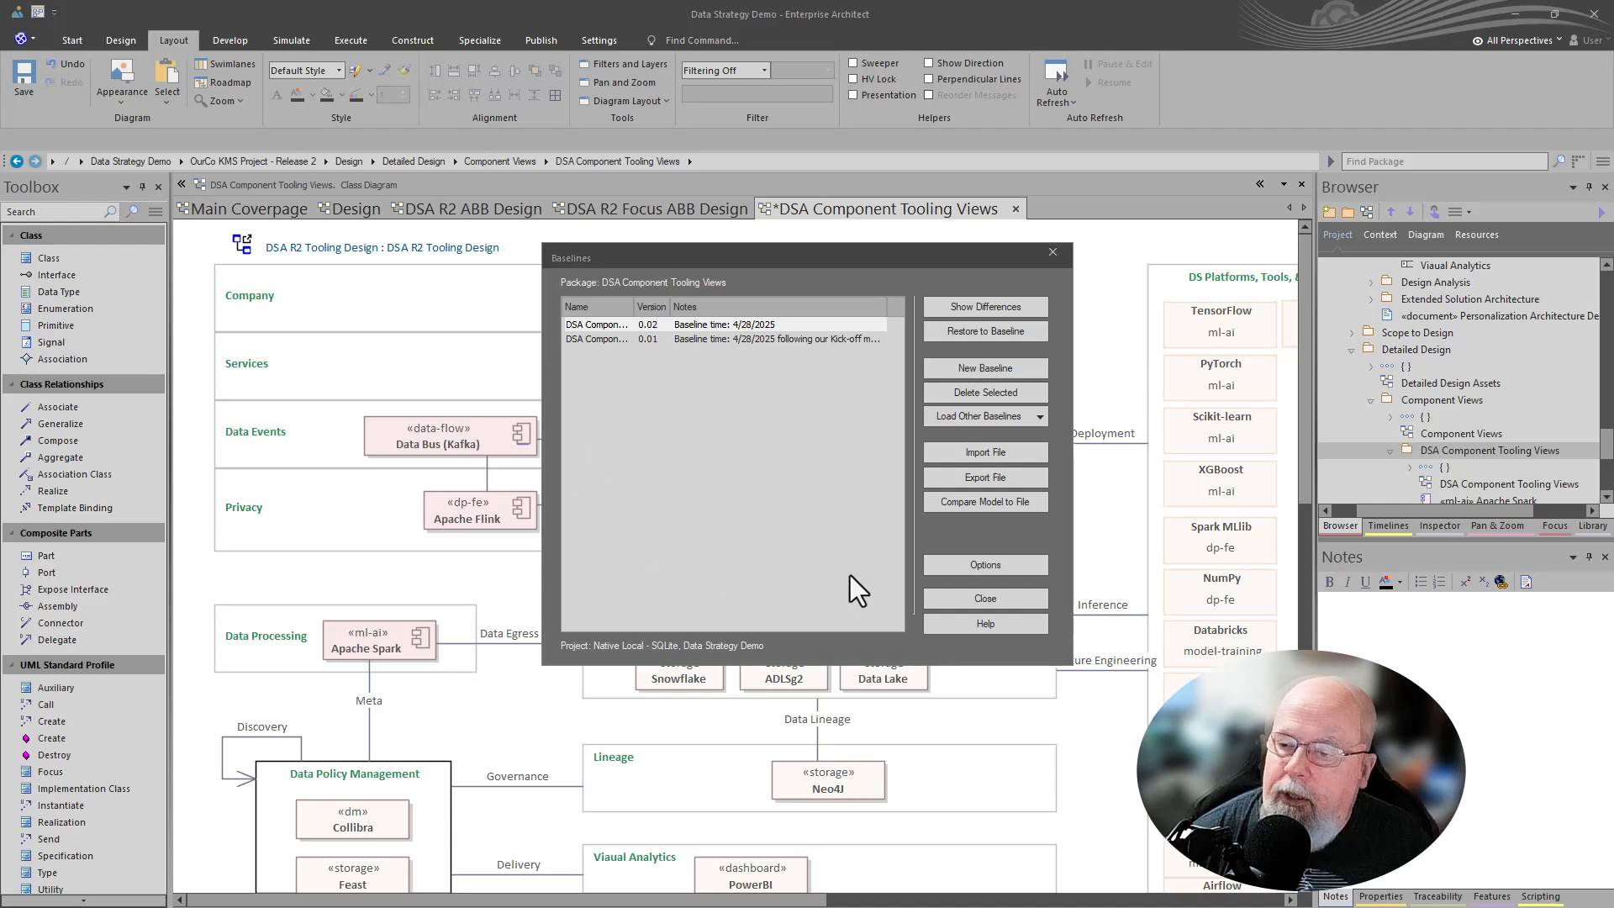
{"action": "left_click", "coordinate": [985, 597]}
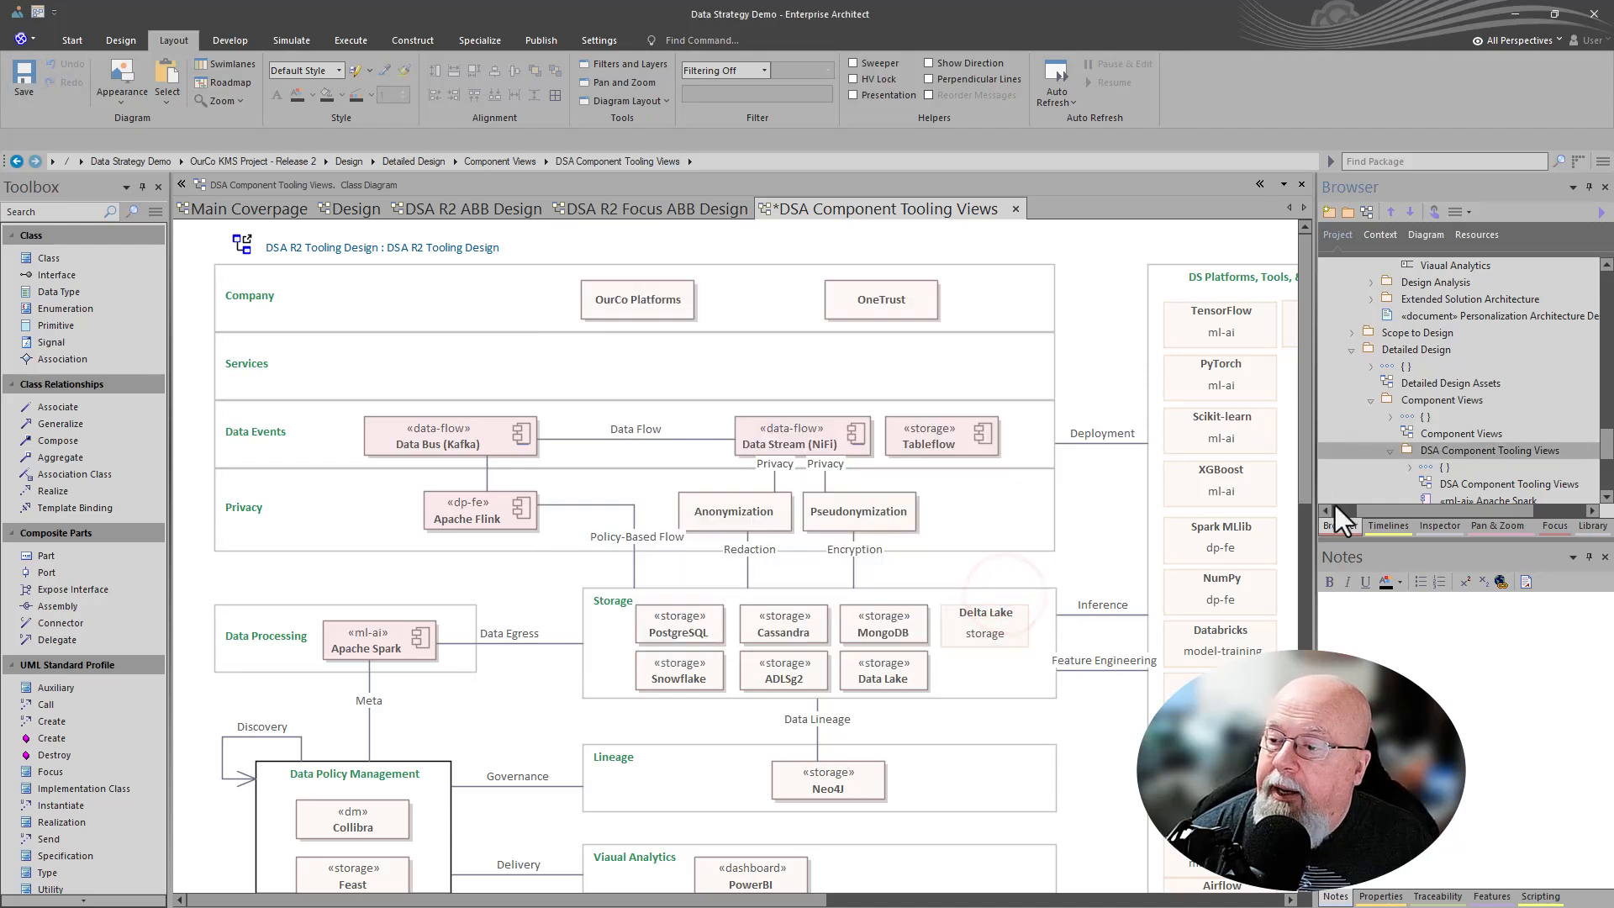
- Open the diagram's Timelines and view each current-session snapshot in turn, then close the snapshot view
{"action": "left_click", "coordinate": [1378, 528]}
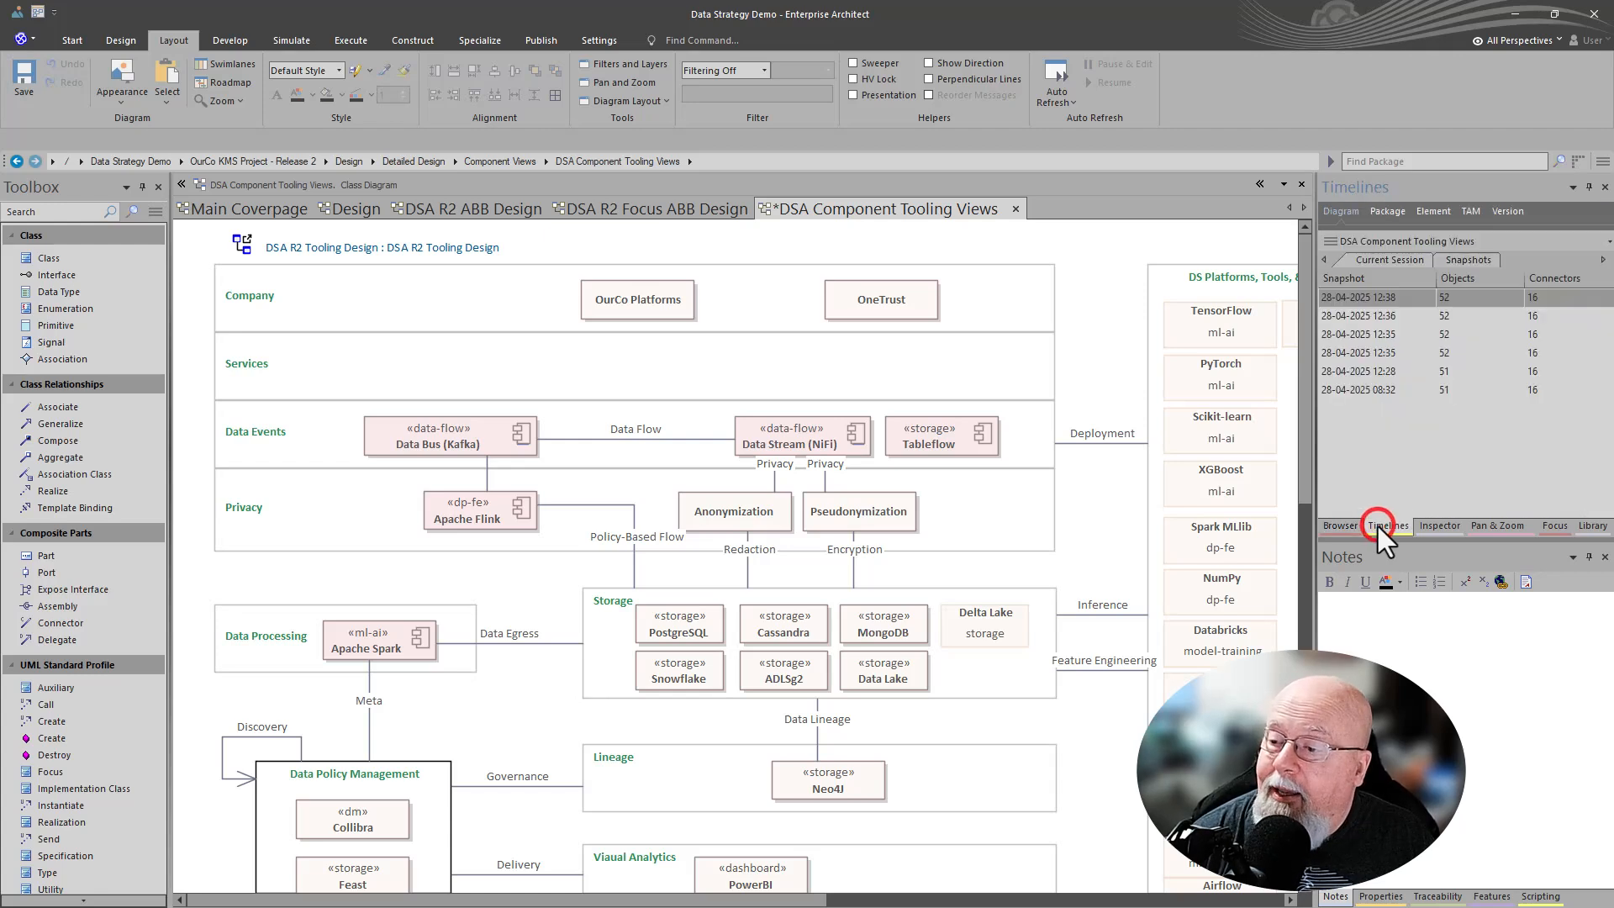
{"action": "left_click", "coordinate": [1356, 387]}
{"action": "right_click", "coordinate": [1358, 387]}
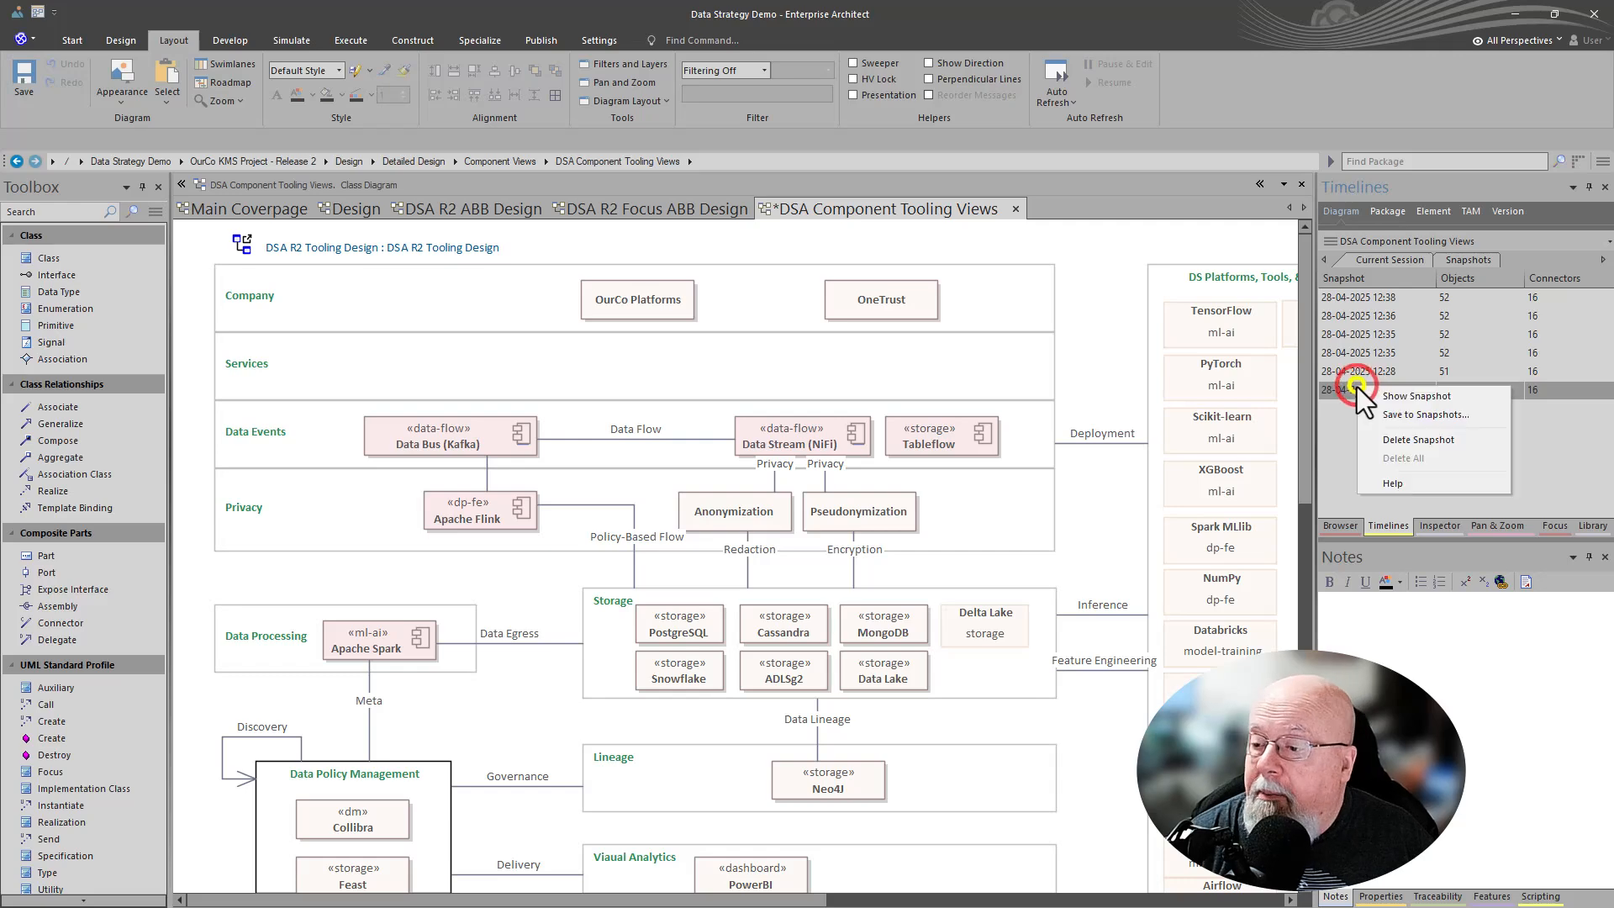
{"action": "left_click", "coordinate": [1390, 400]}
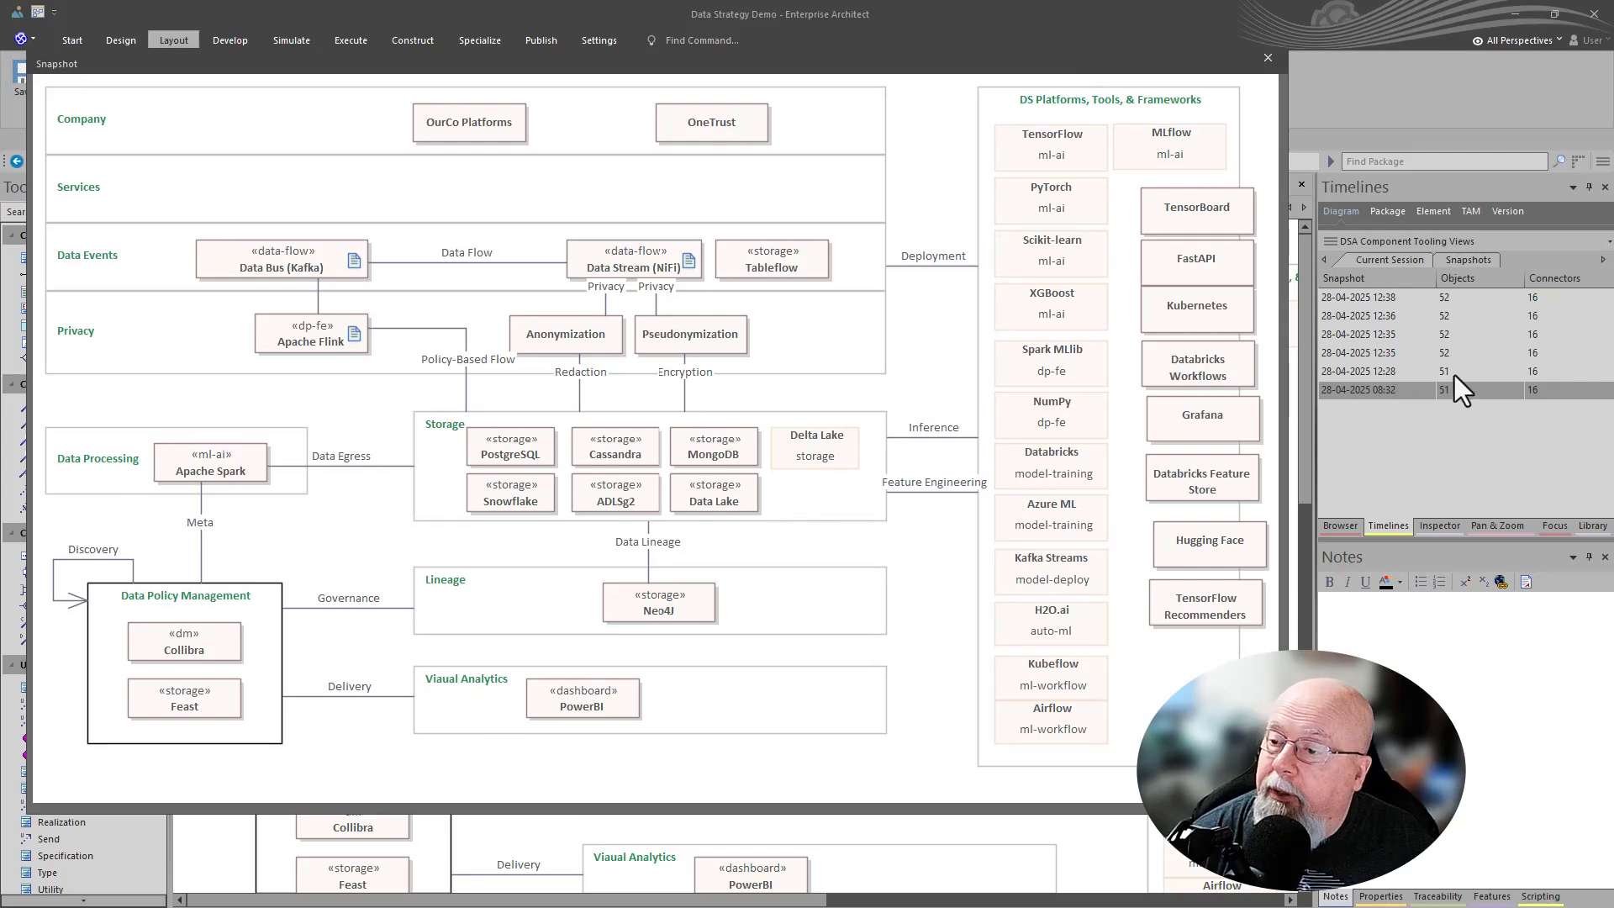
{"action": "left_click", "coordinate": [1380, 371]}
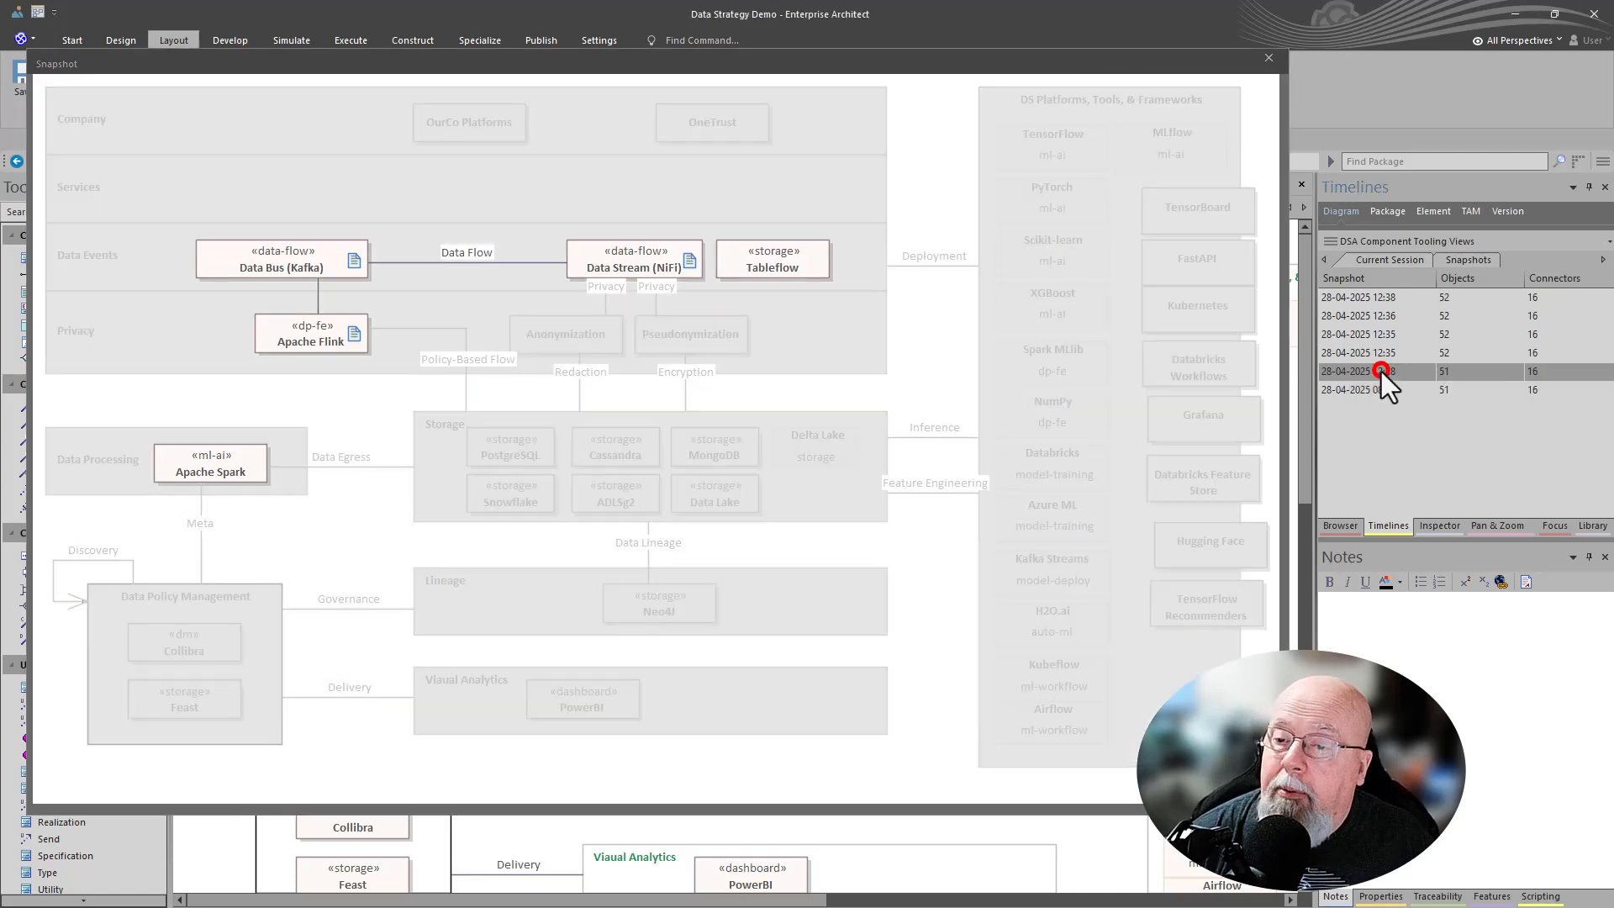
{"action": "left_click", "coordinate": [1366, 353]}
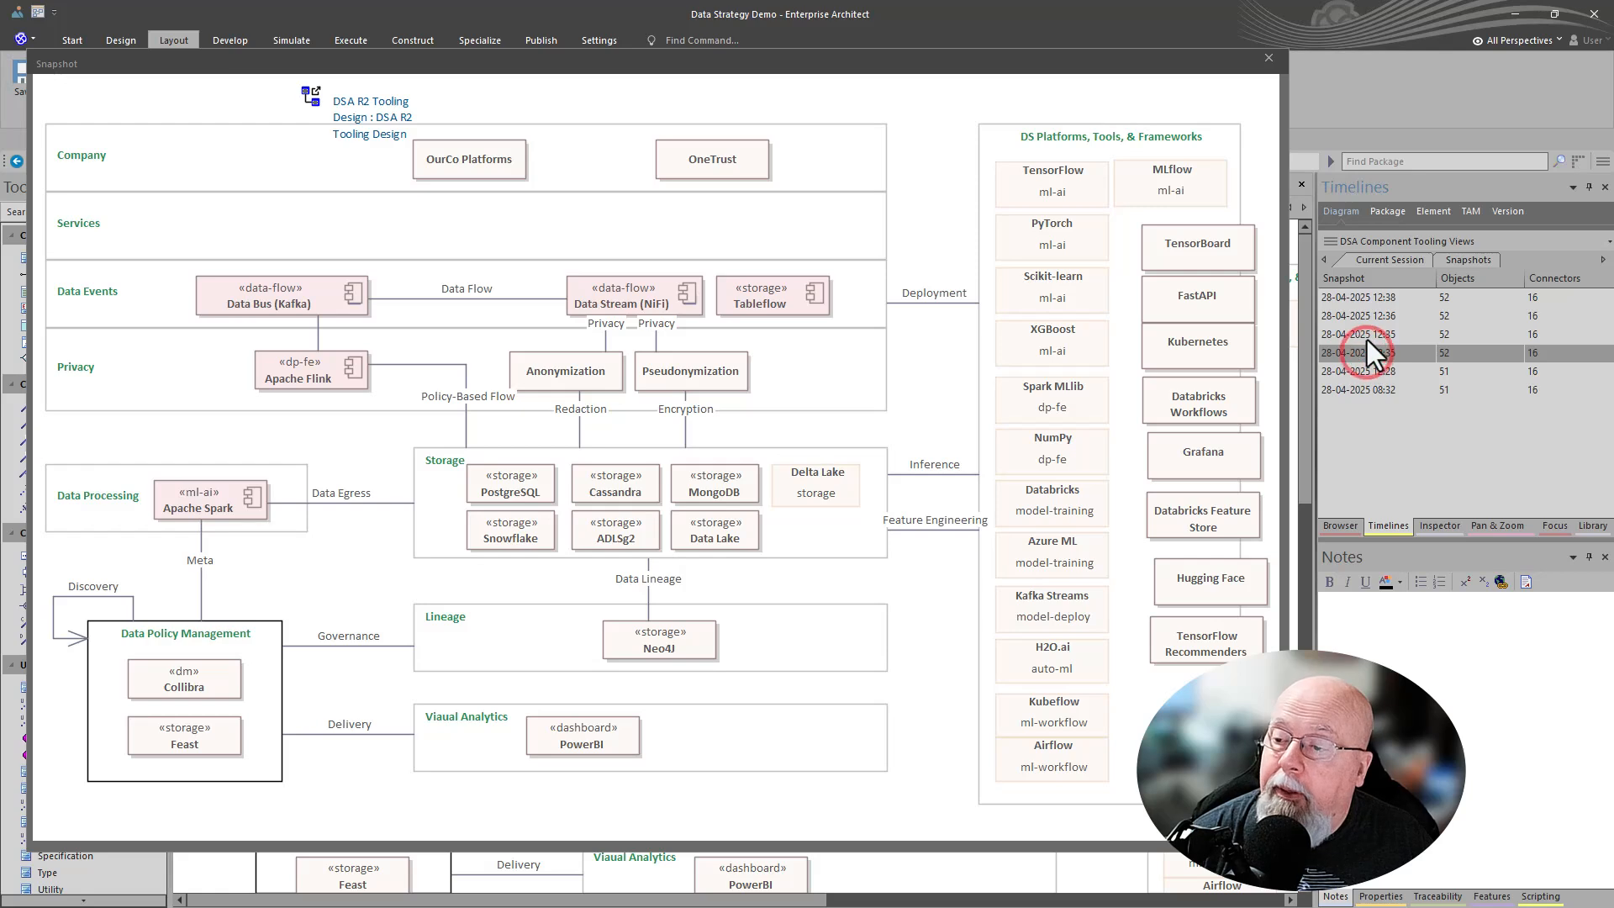
{"action": "left_click", "coordinate": [1366, 334]}
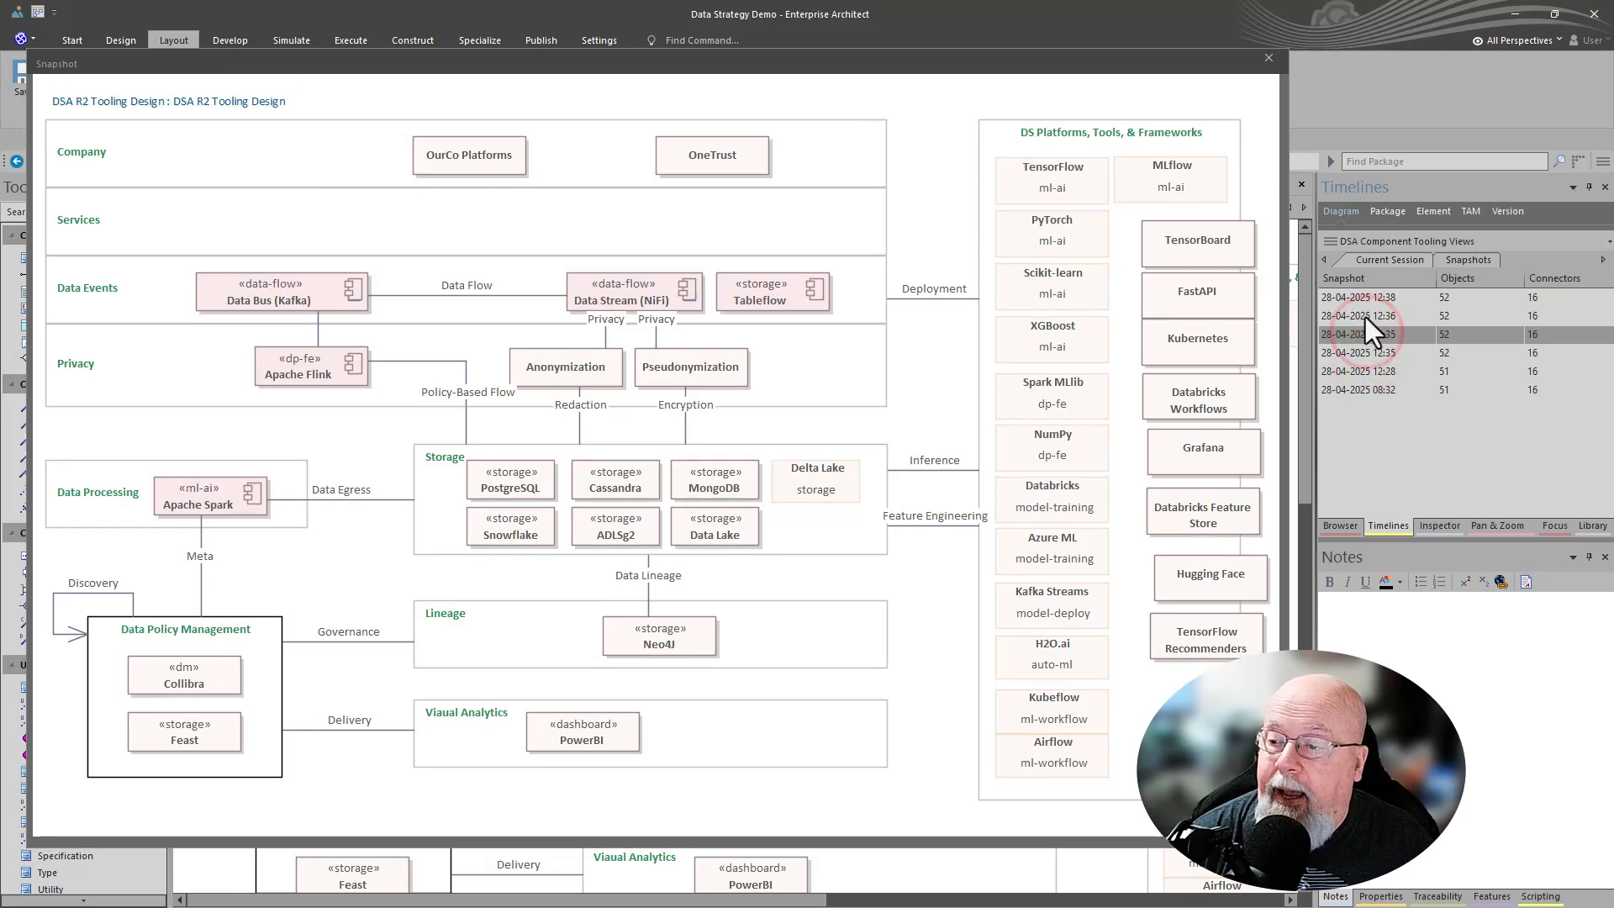
{"action": "left_click", "coordinate": [1363, 316]}
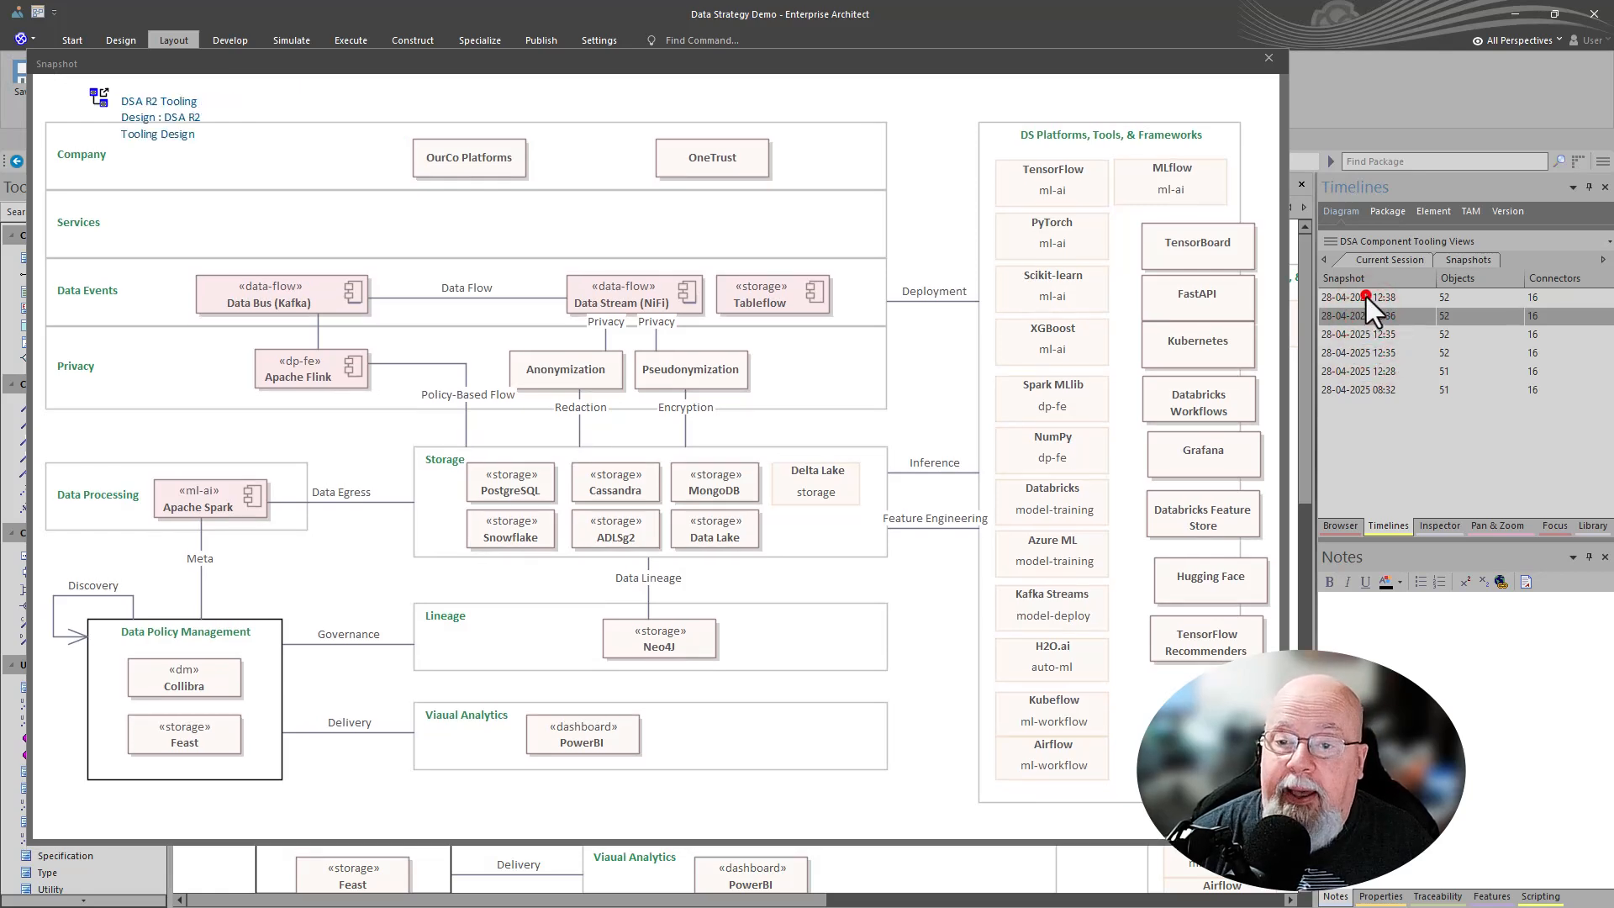
{"action": "left_click", "coordinate": [1365, 297]}
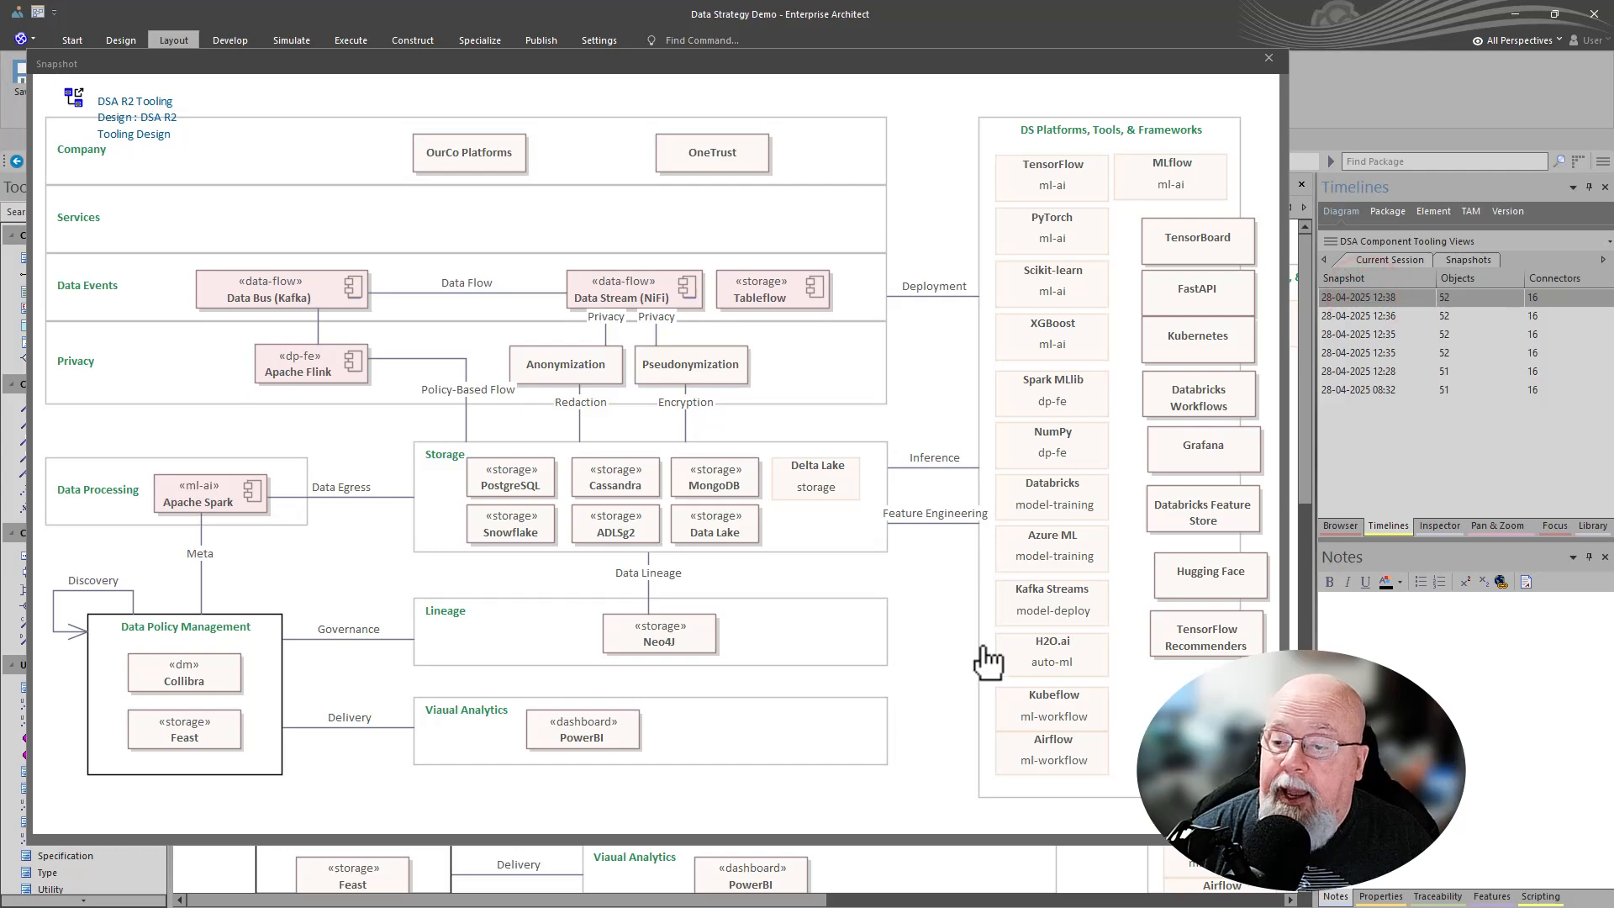
{"action": "left_click", "coordinate": [1268, 57]}
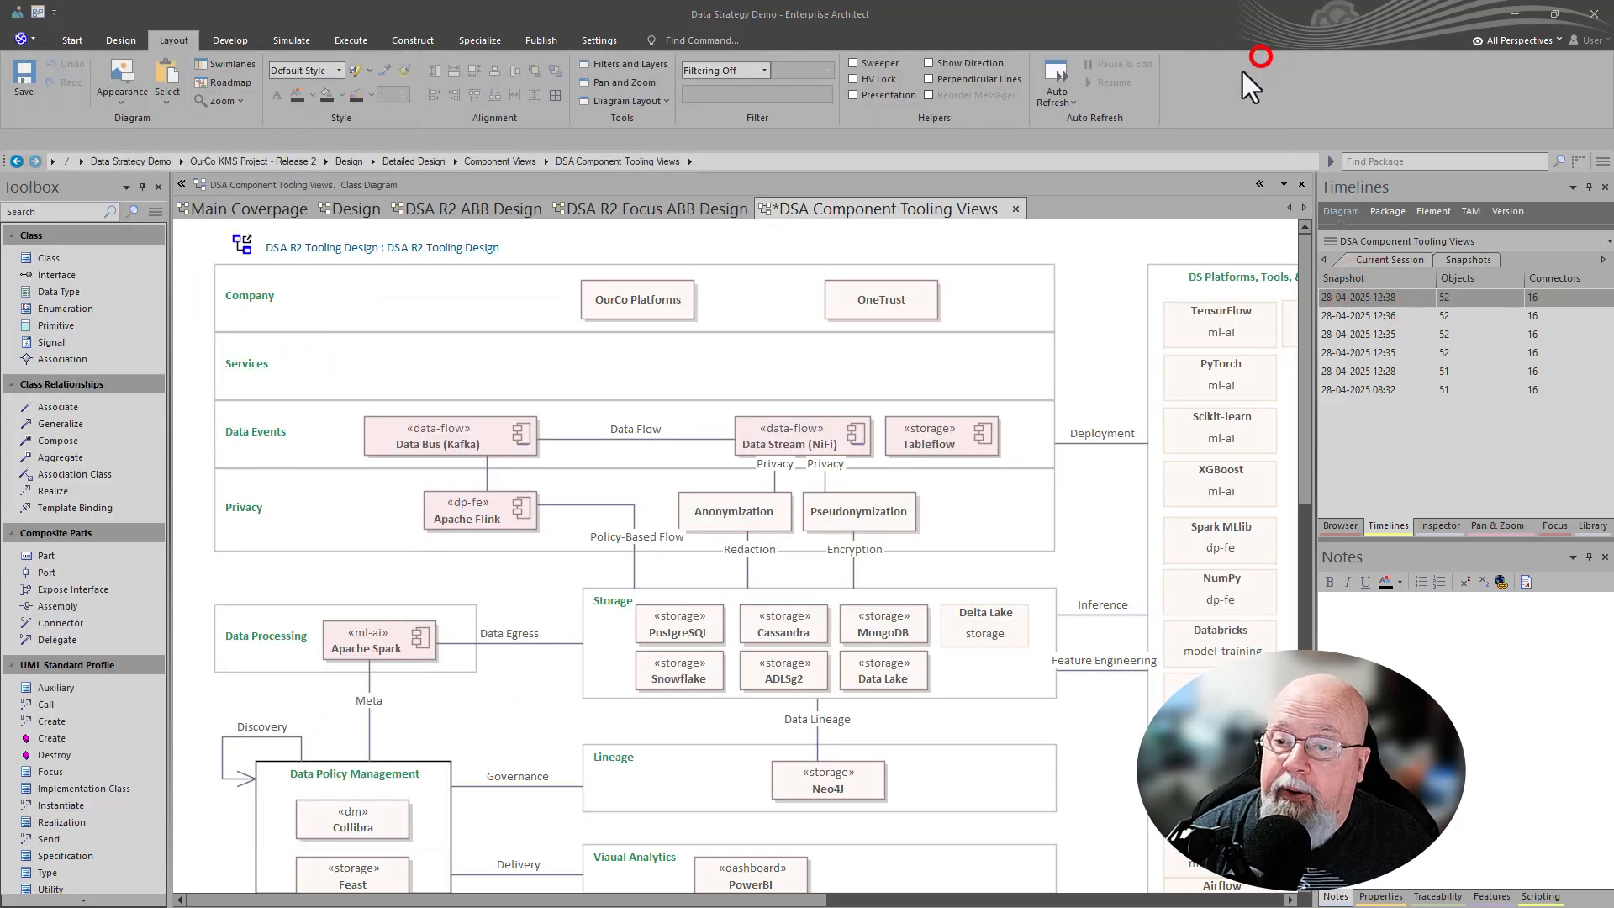
- Save the current diagram changes and view the newest session snapshot
{"action": "right_click", "coordinate": [1080, 261]}
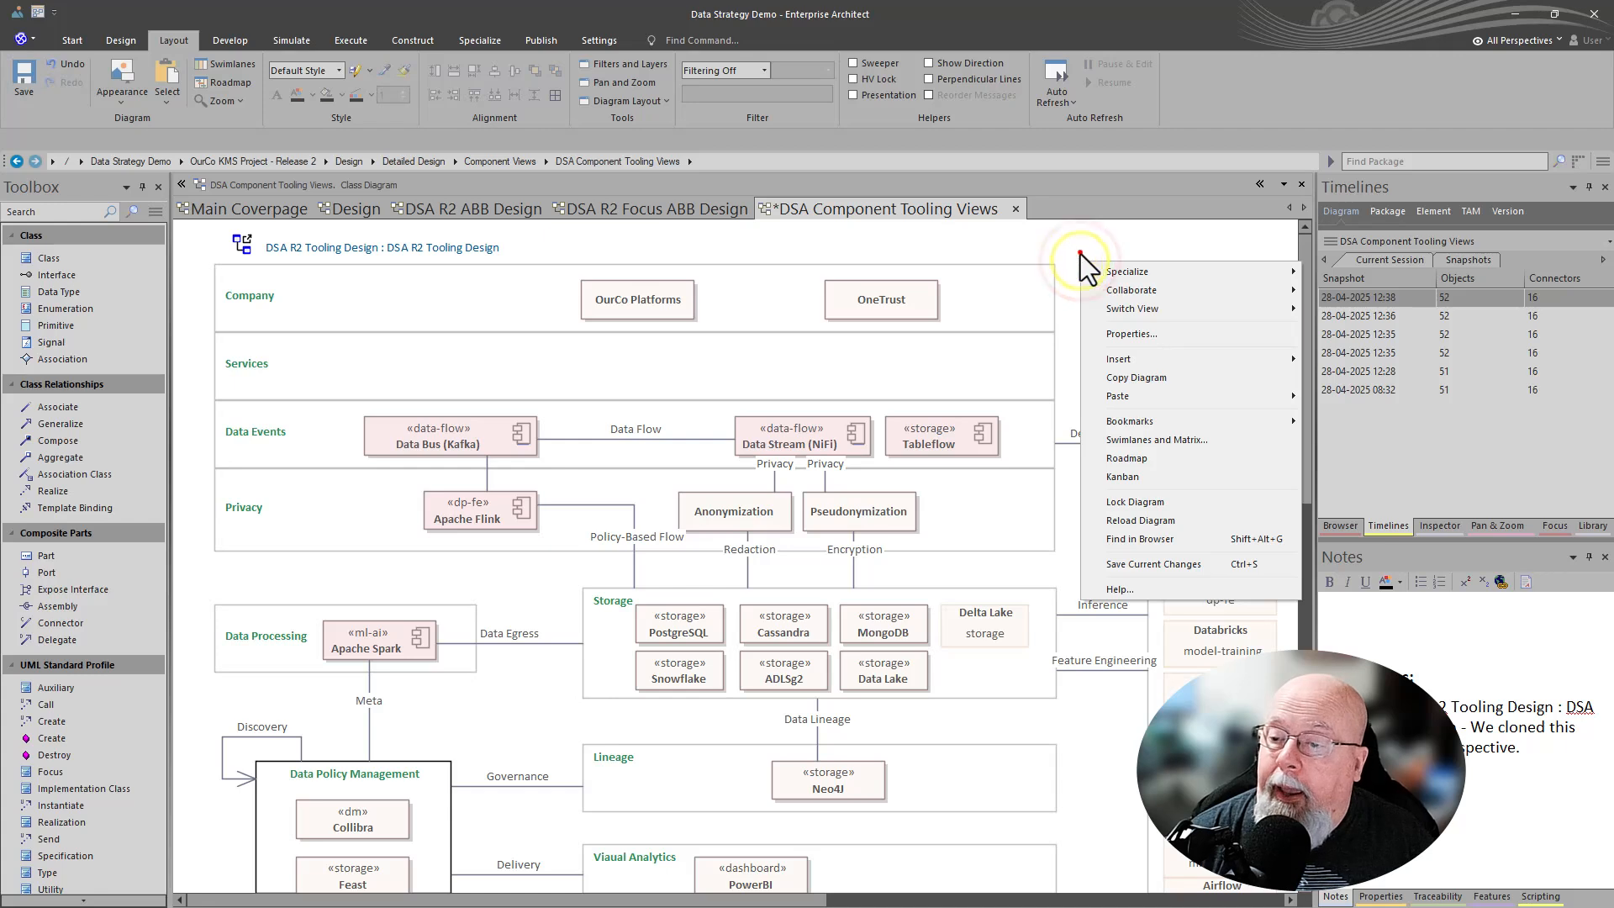
{"action": "left_click", "coordinate": [1080, 255]}
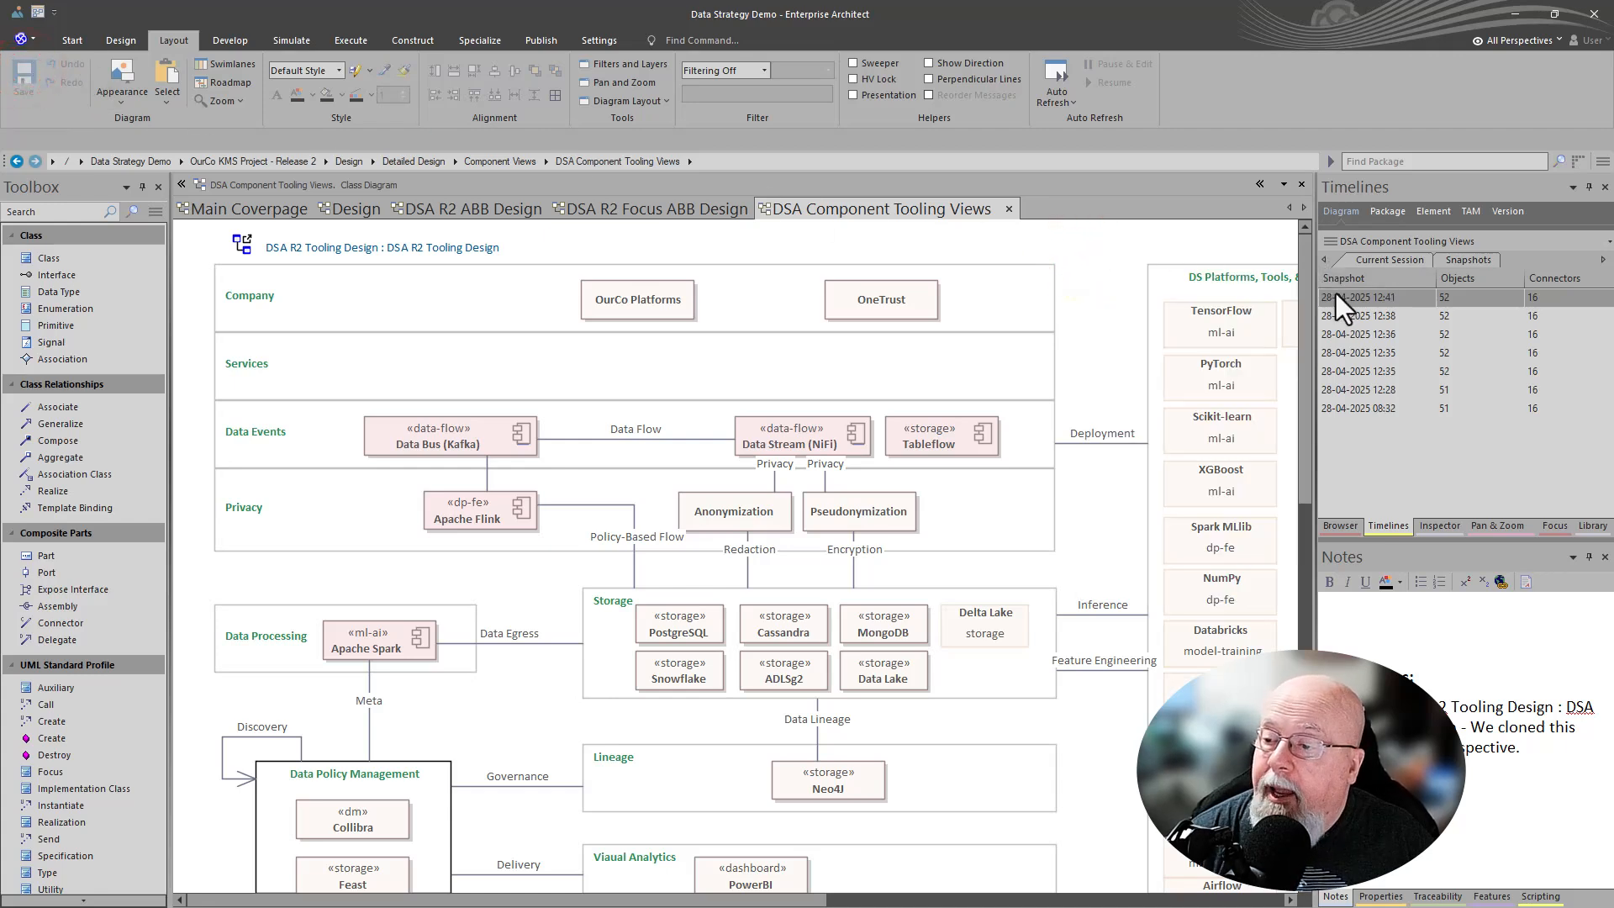
{"action": "right_click", "coordinate": [1335, 296]}
{"action": "left_click", "coordinate": [1353, 306]}
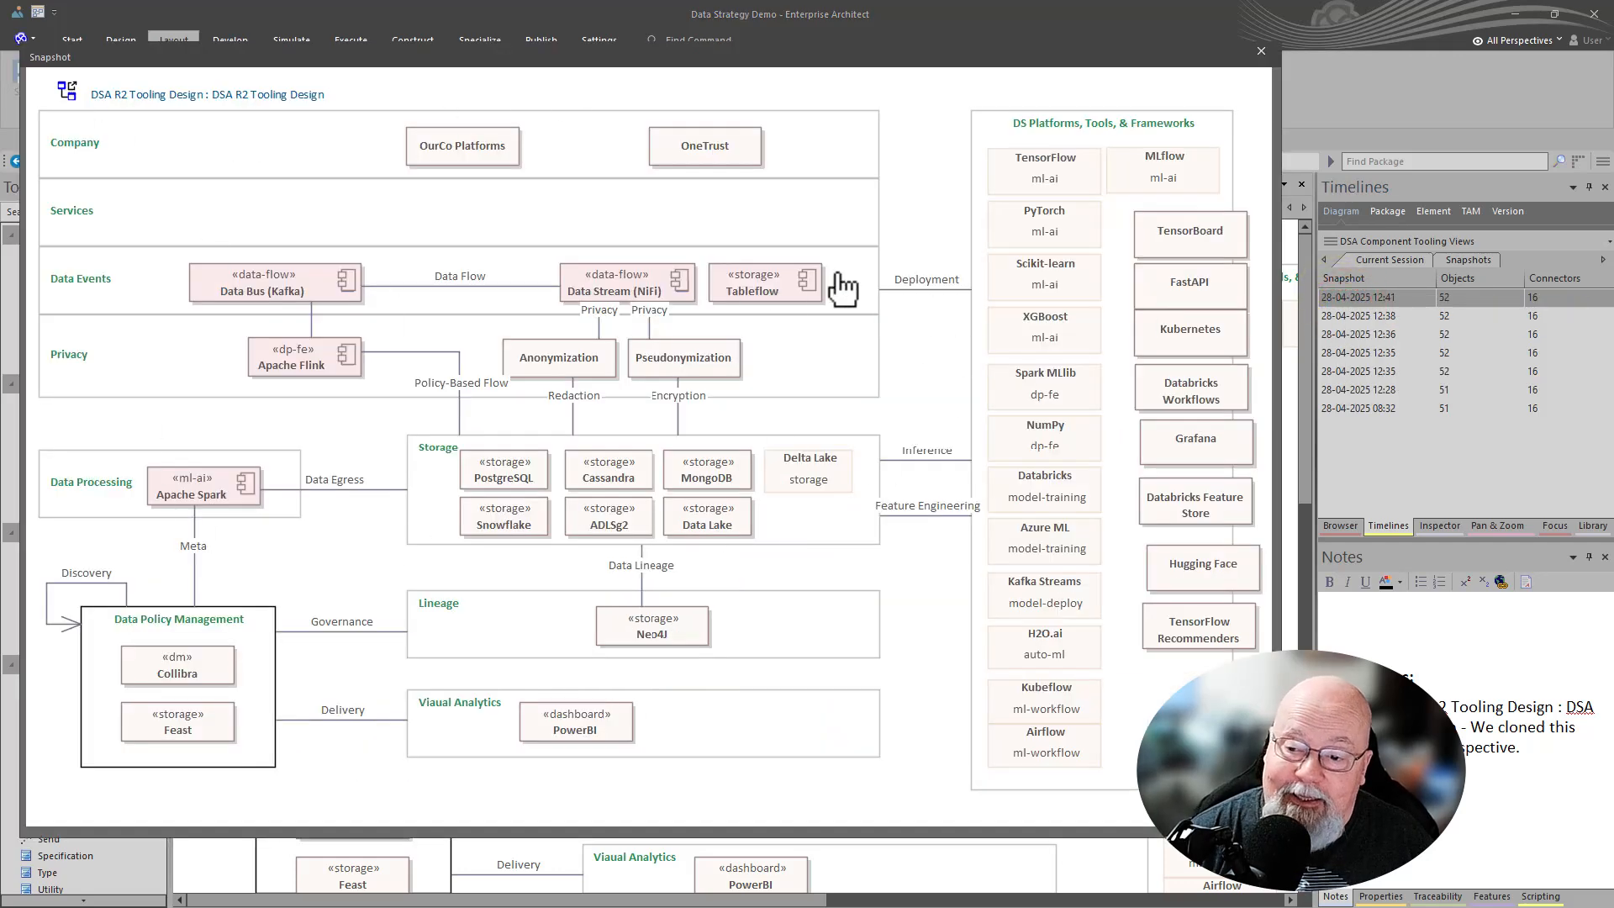
{"action": "left_click", "coordinate": [1258, 52]}
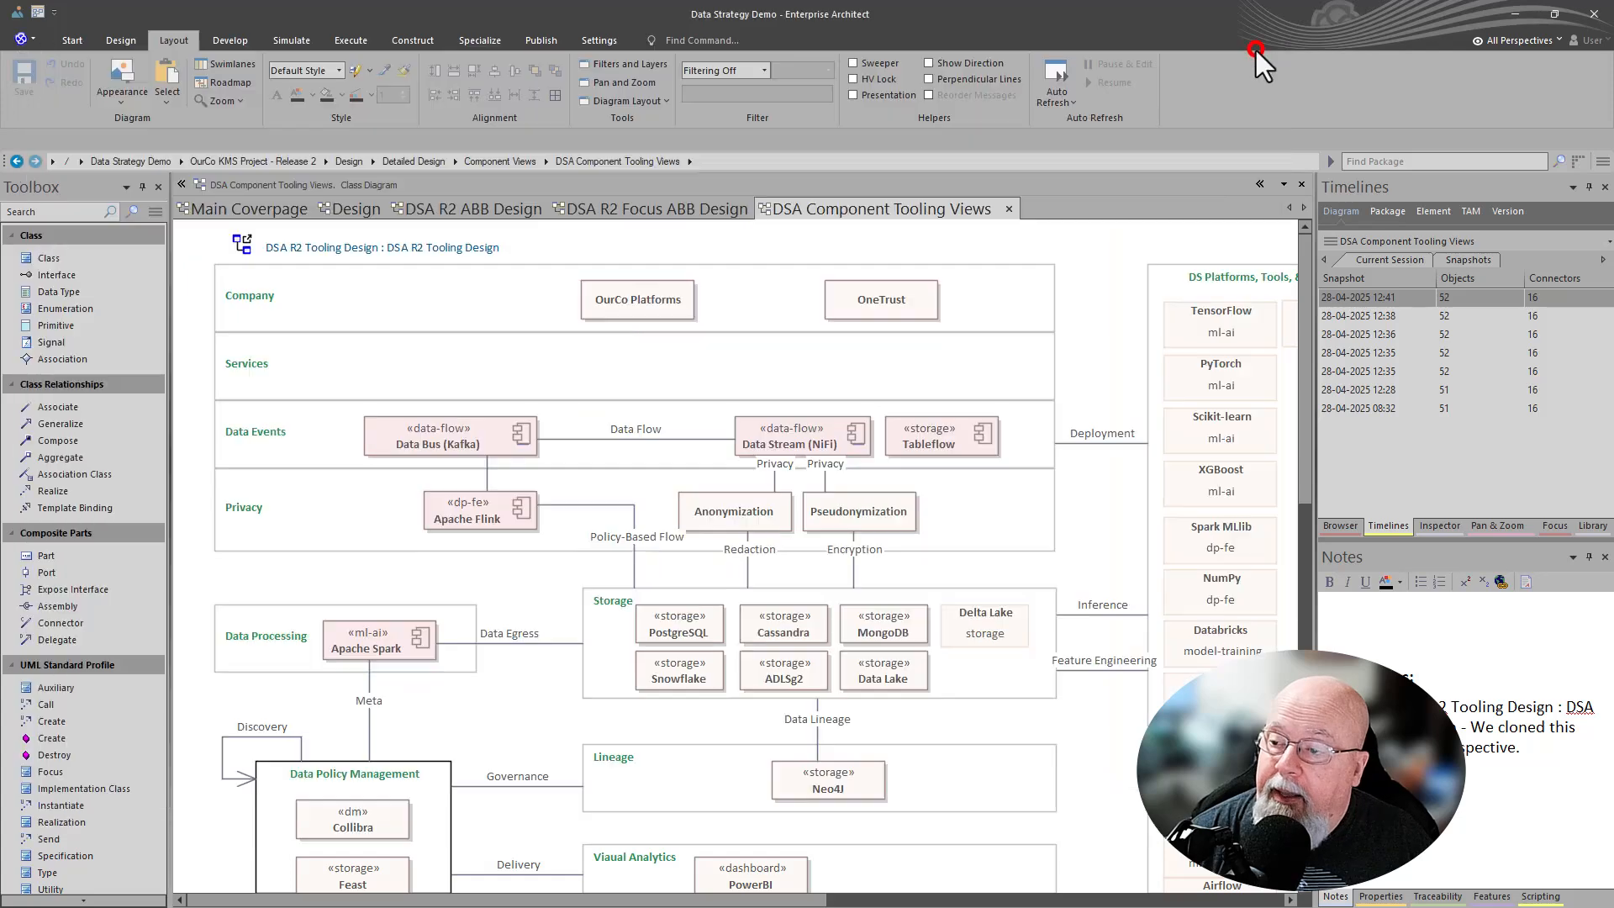
- Save the latest session image to Snapshots with the comment "Followiung a Team Call."
{"action": "right_click", "coordinate": [1369, 296]}
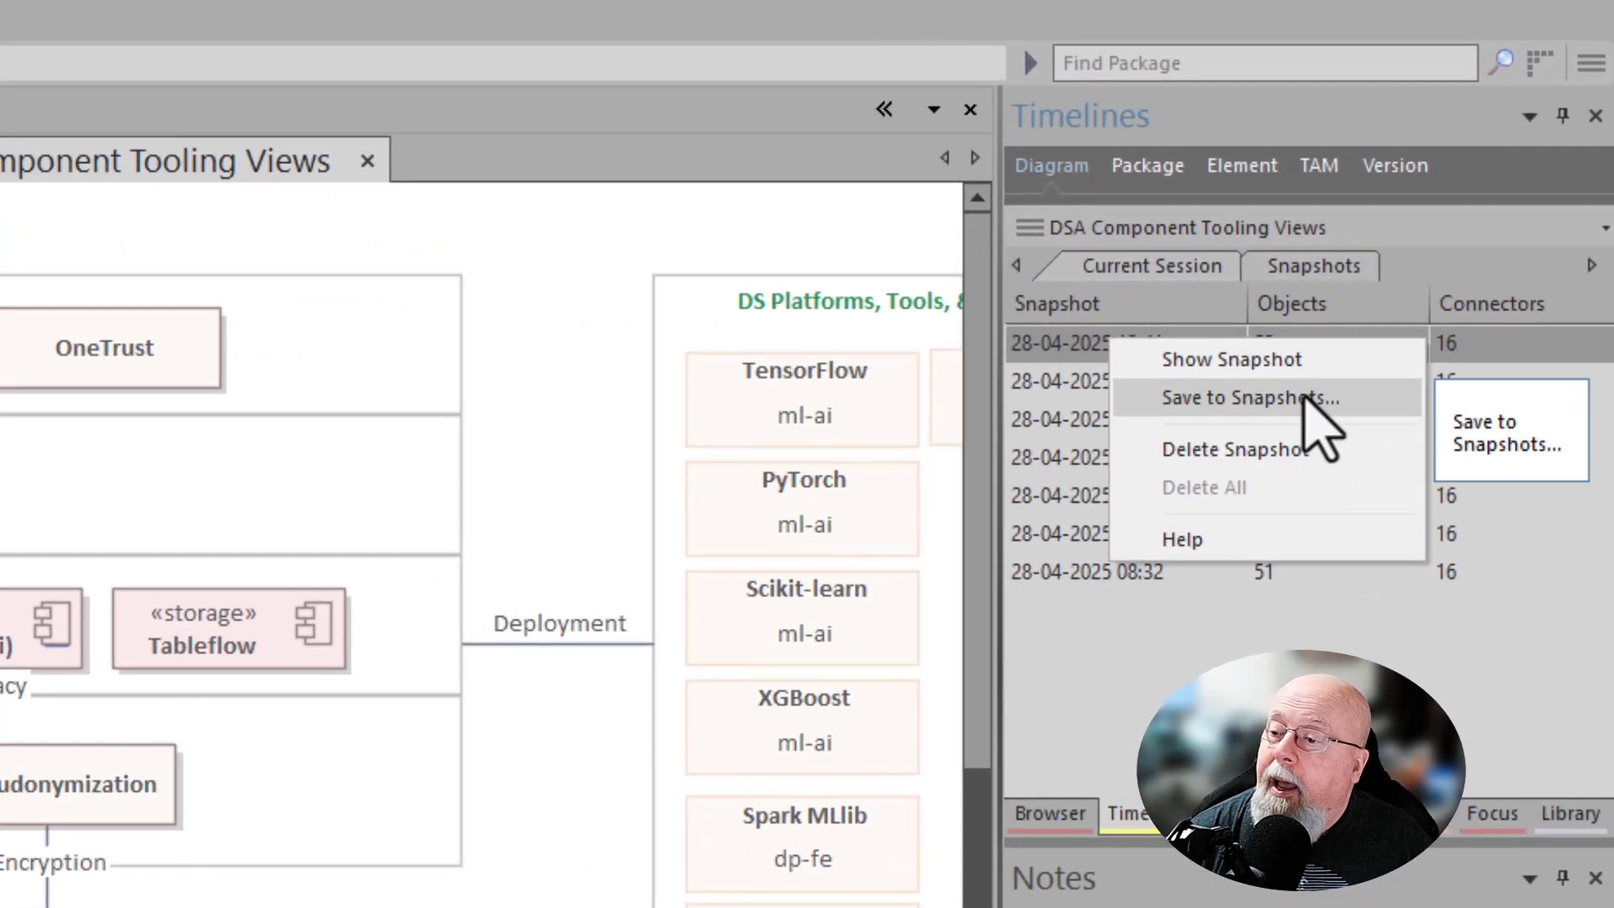
{"action": "left_click", "coordinate": [1342, 382]}
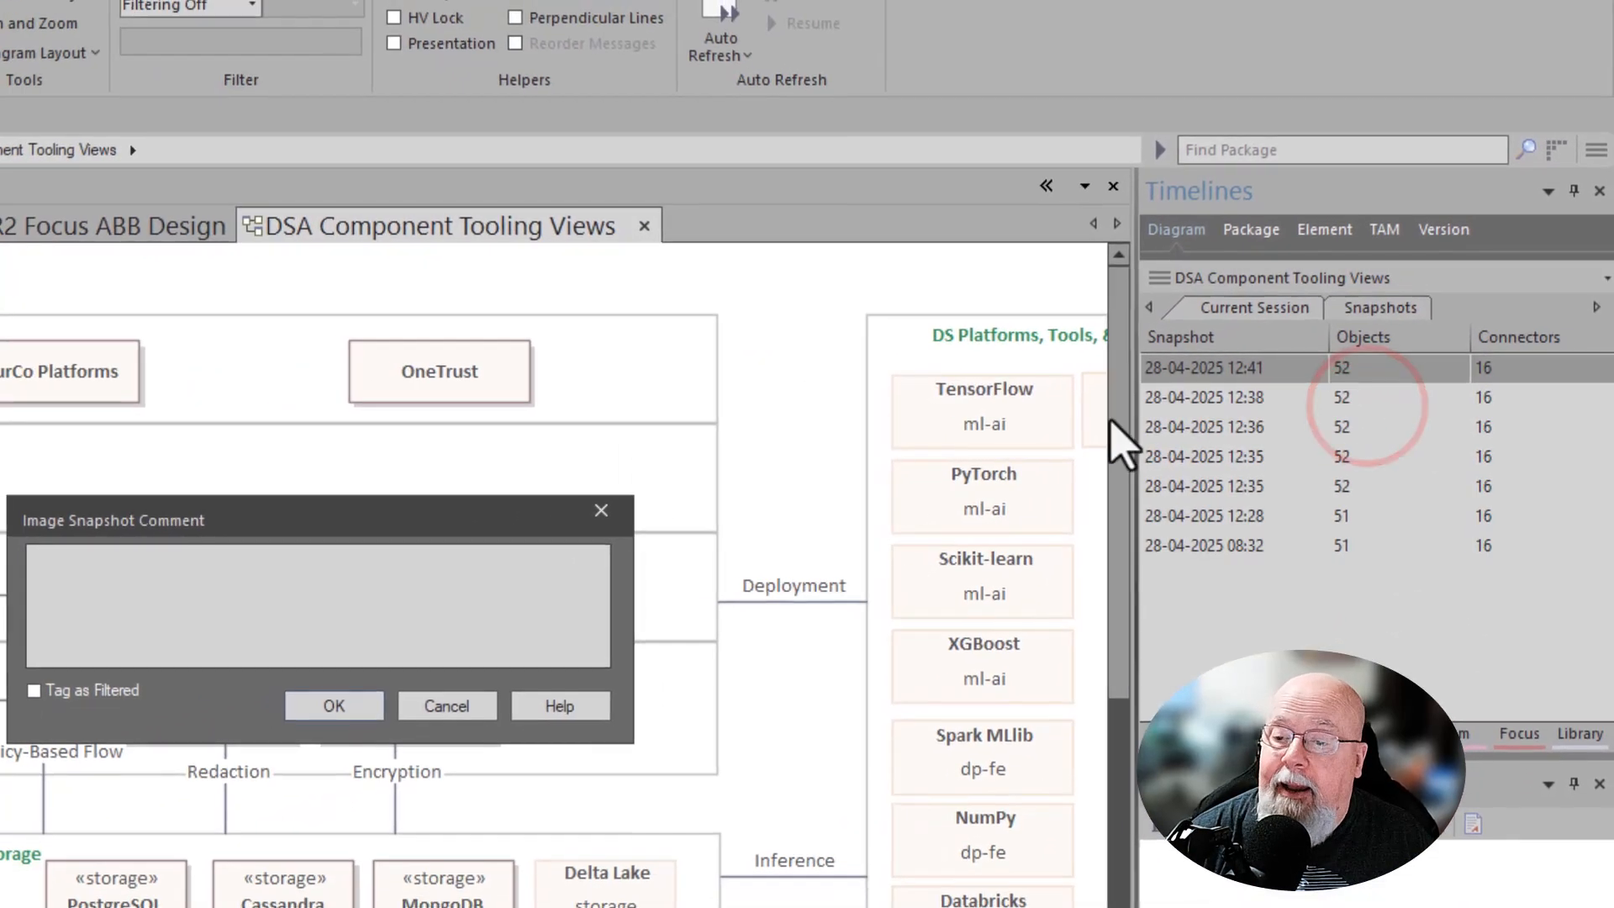
{"action": "left_click", "coordinate": [427, 573]}
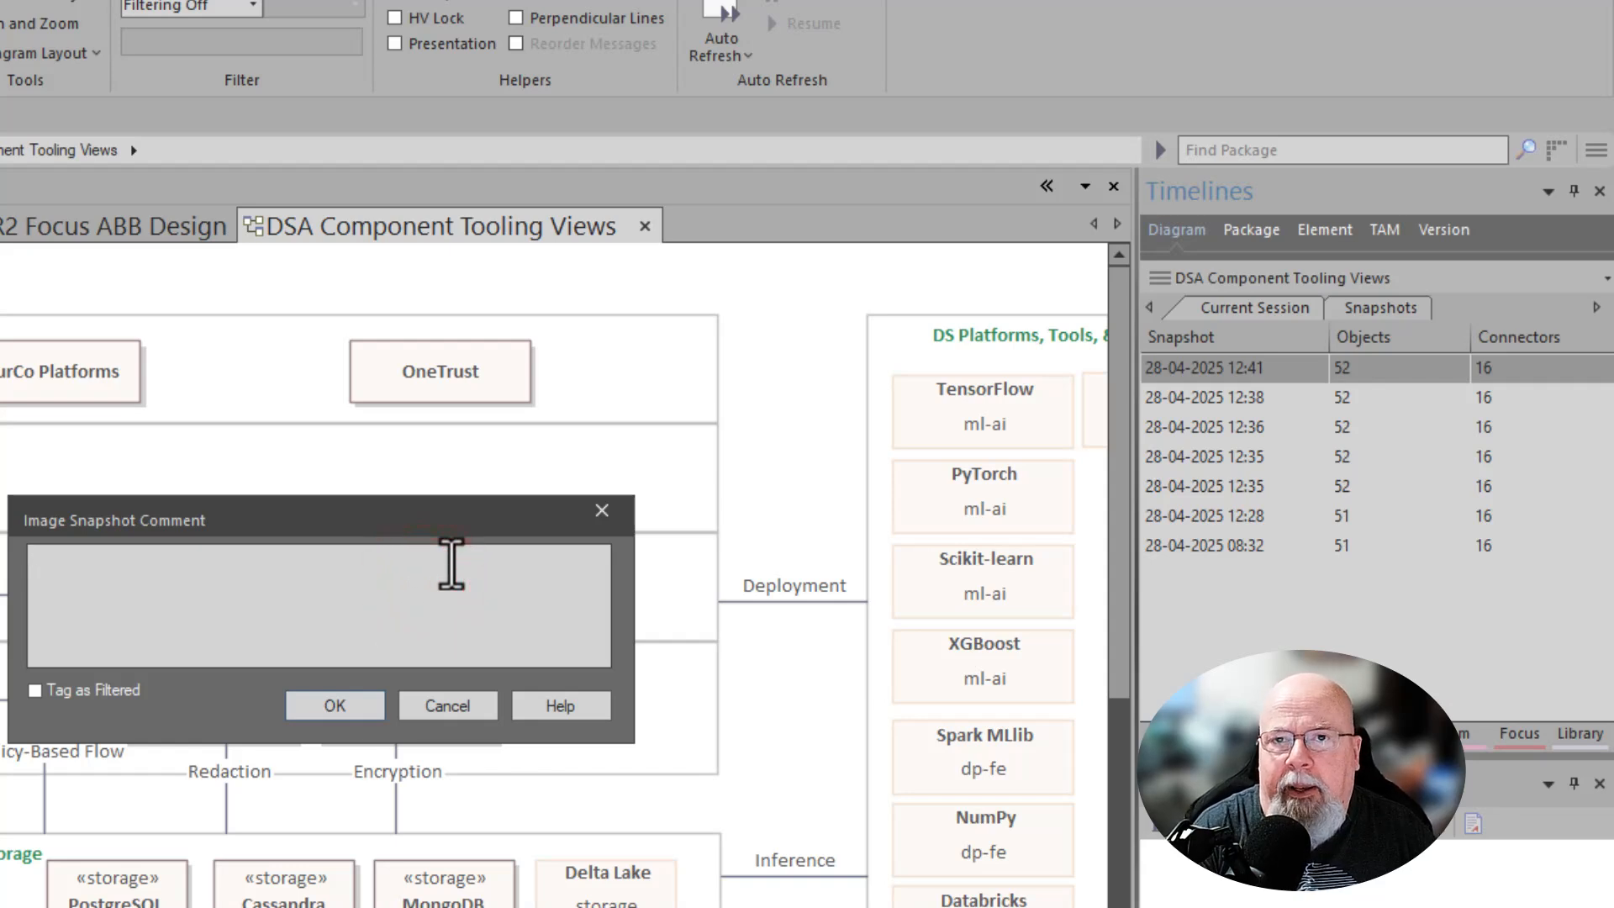
{"action": "type", "text": "Followiung "}
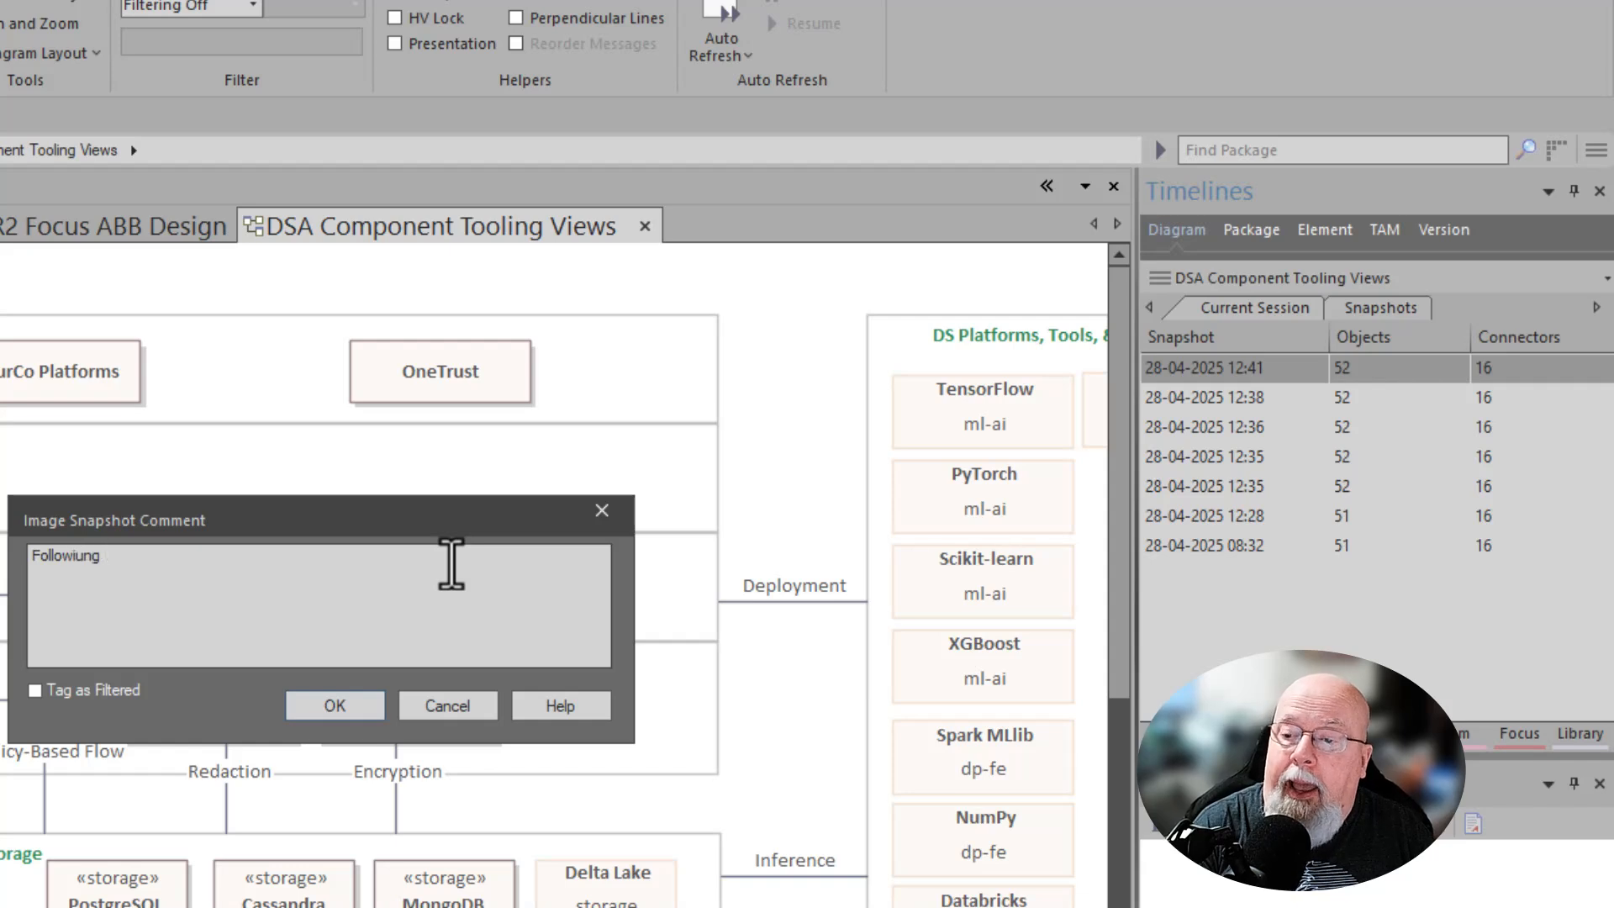
{"action": "type", "text": "A"}
{"action": "key", "text": "BackSpace"}
{"action": "type", "text": "a Team "}
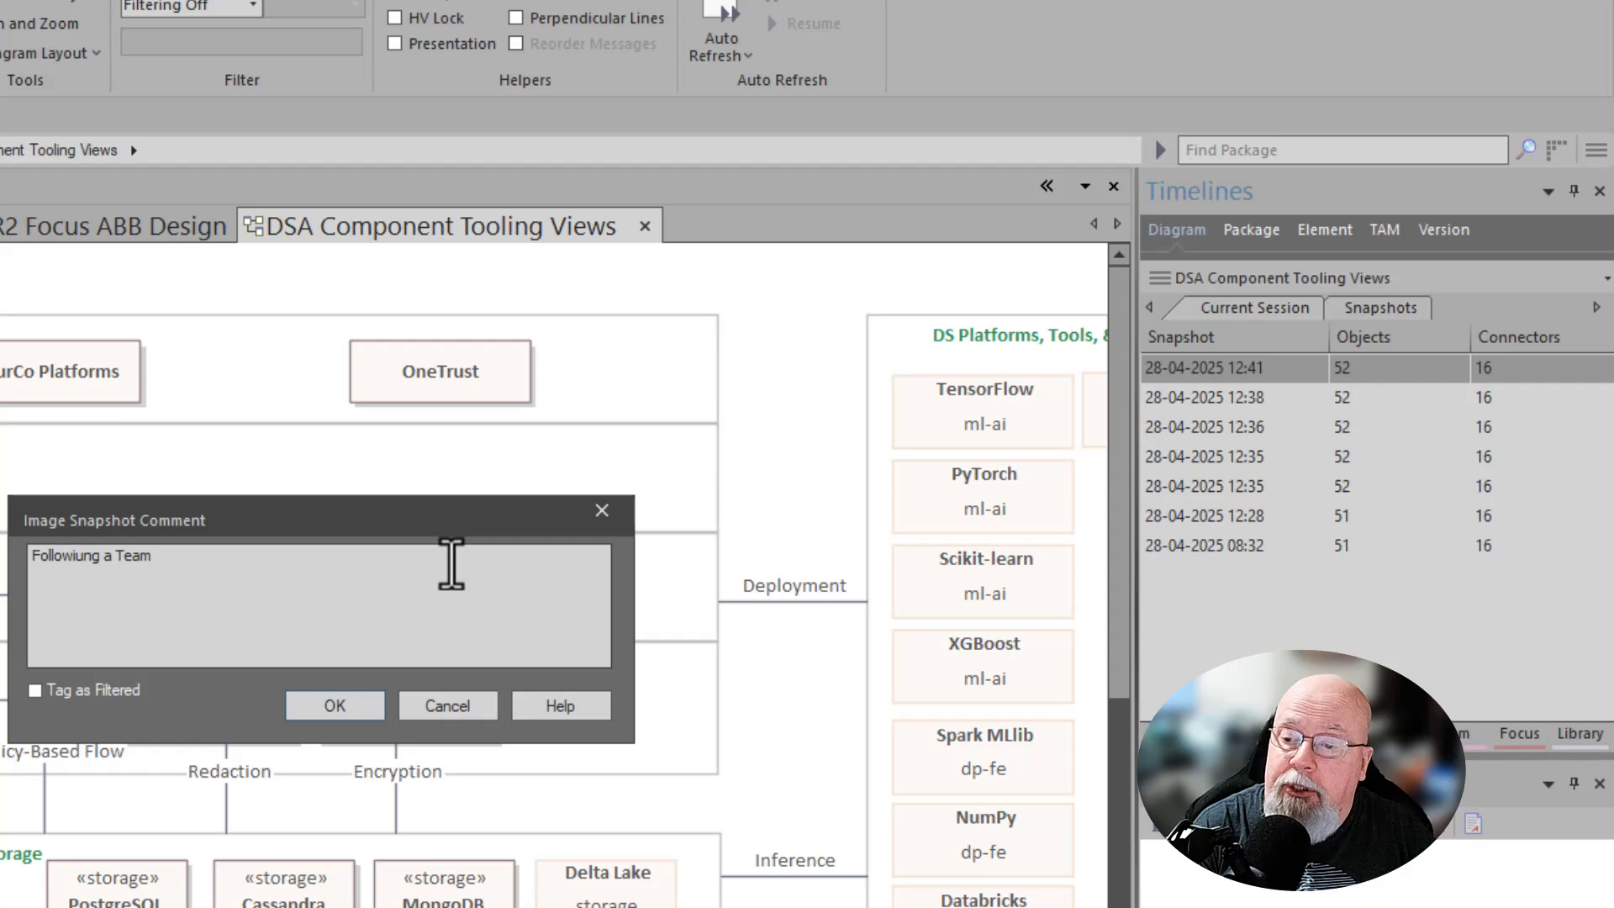
{"action": "type", "text": "Call."}
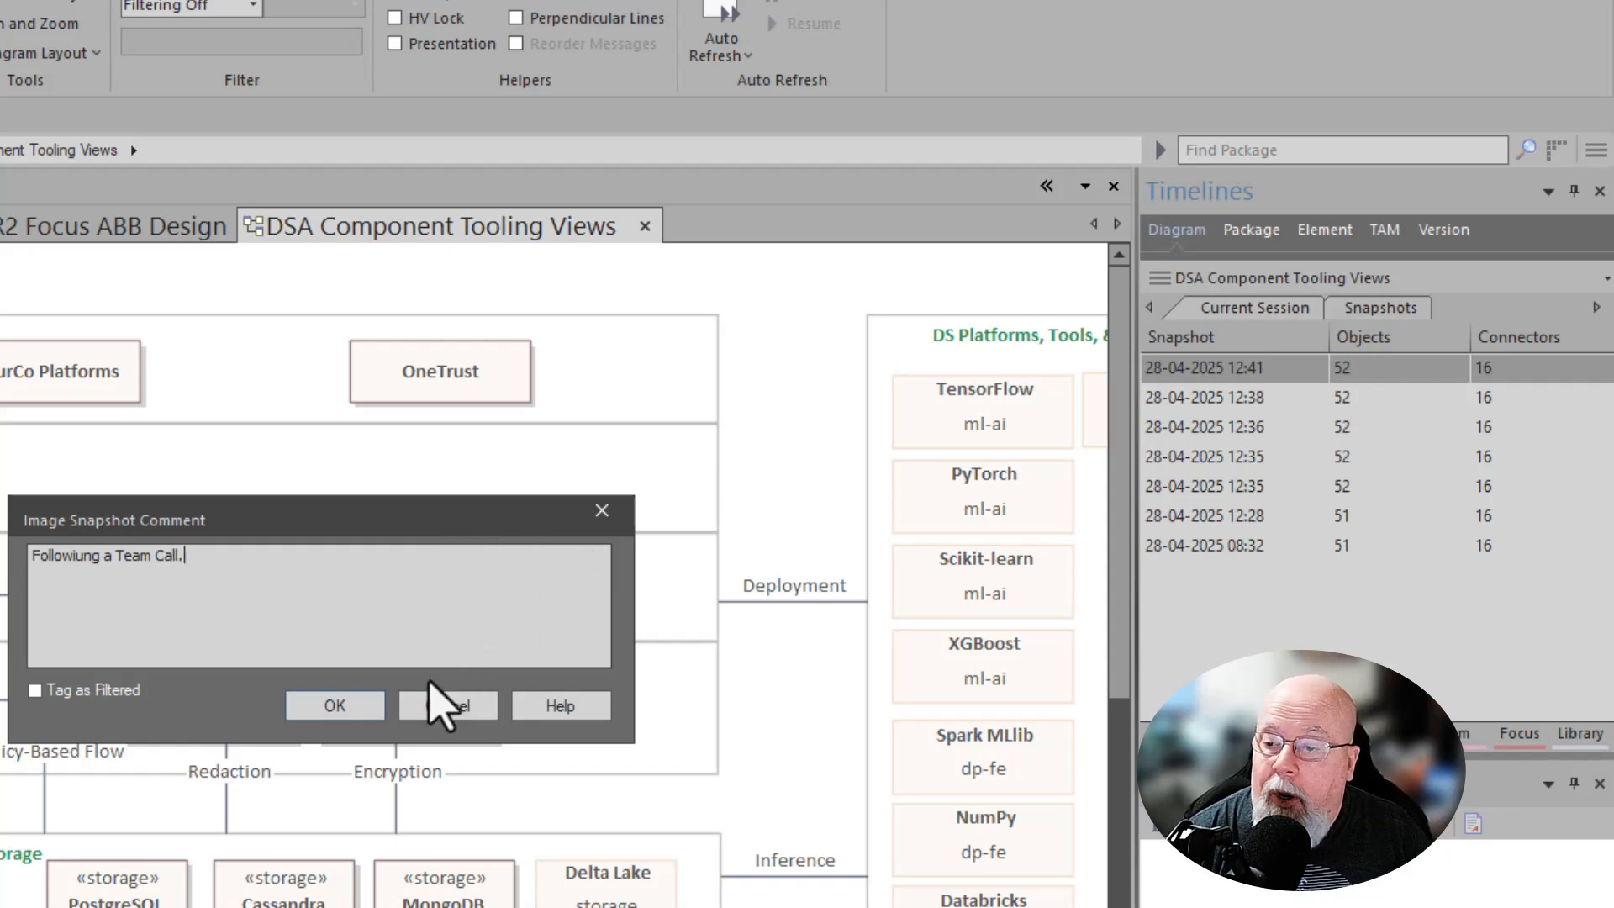
{"action": "left_click", "coordinate": [355, 694]}
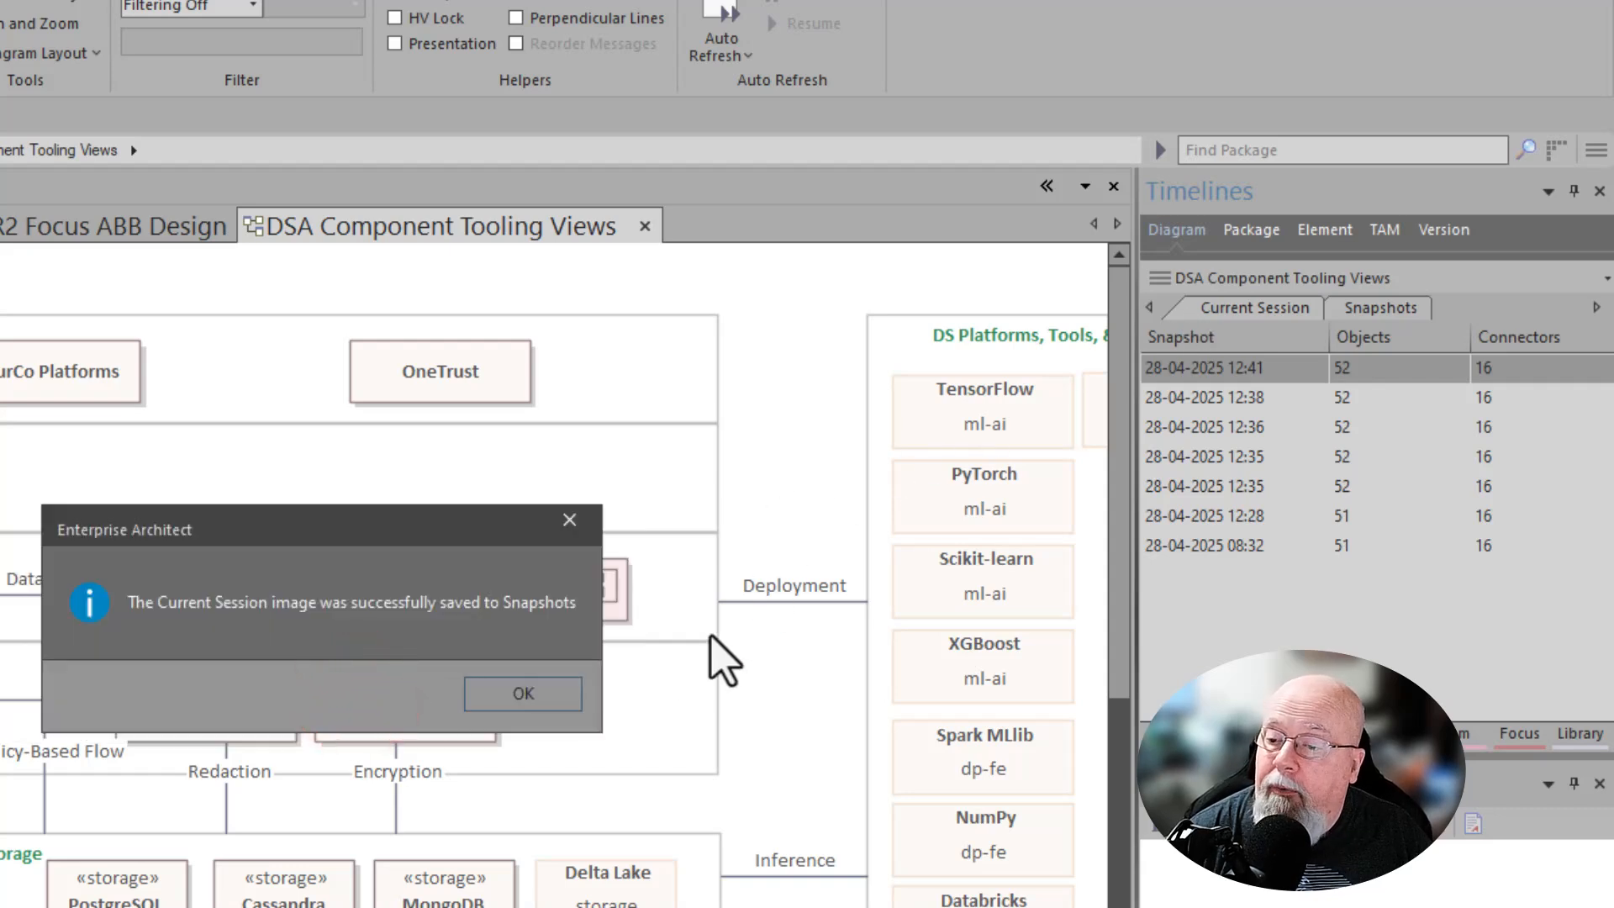
{"action": "left_click", "coordinate": [540, 701]}
- Open the oldest saved image snapshot, from 27-04-2025, in the Snapshots list
{"action": "left_click", "coordinate": [1383, 308]}
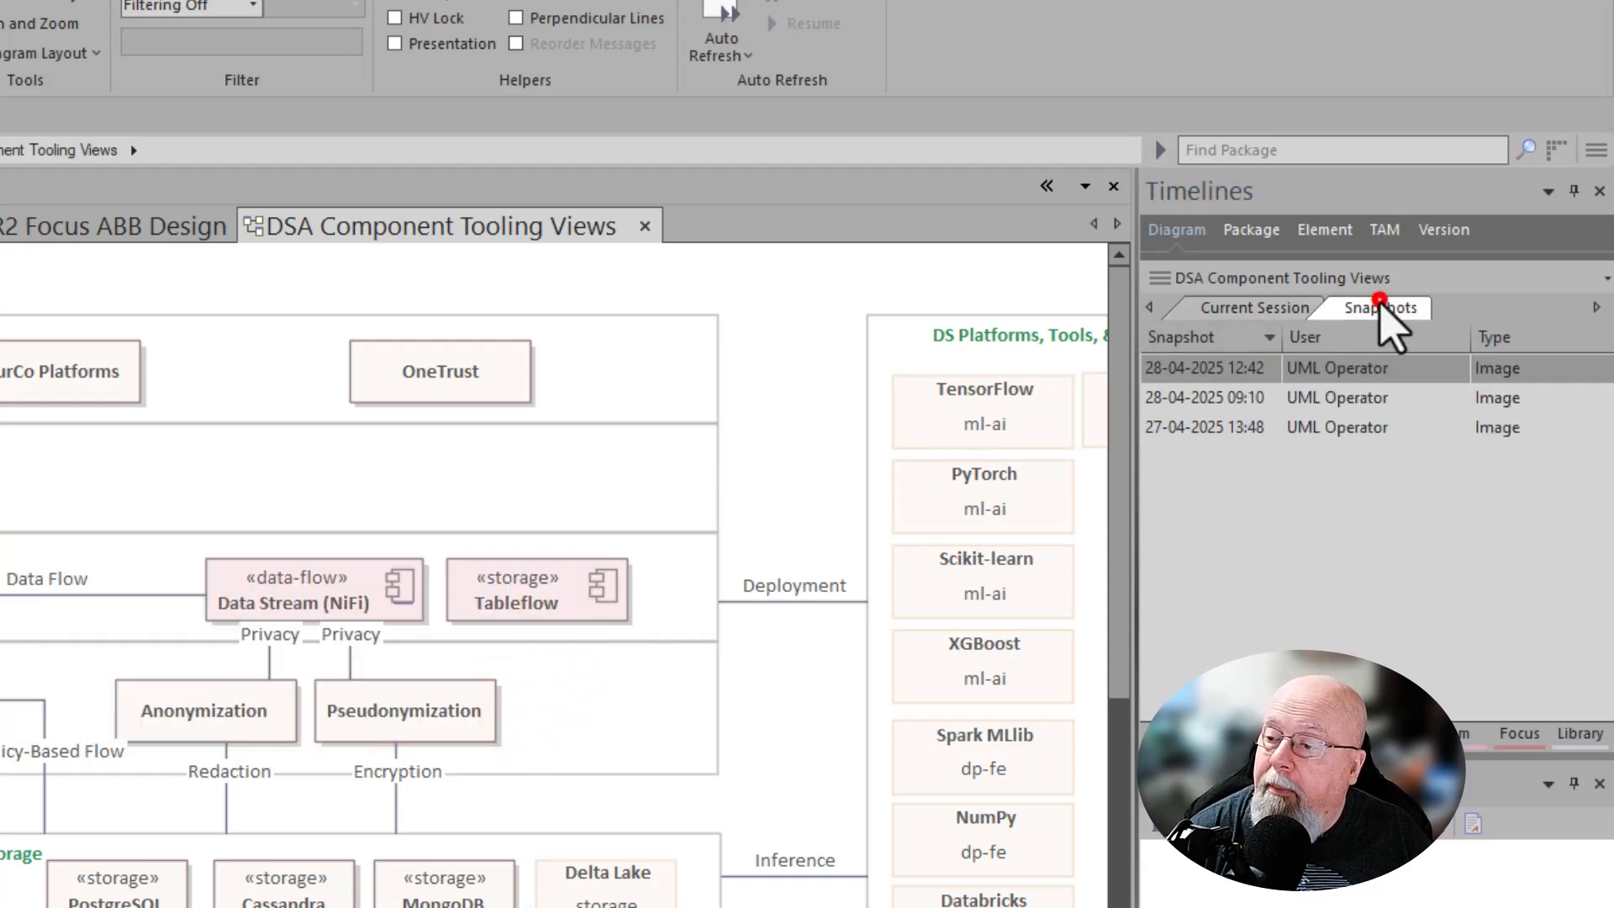
{"action": "left_click", "coordinate": [1220, 425]}
{"action": "right_click", "coordinate": [1220, 425]}
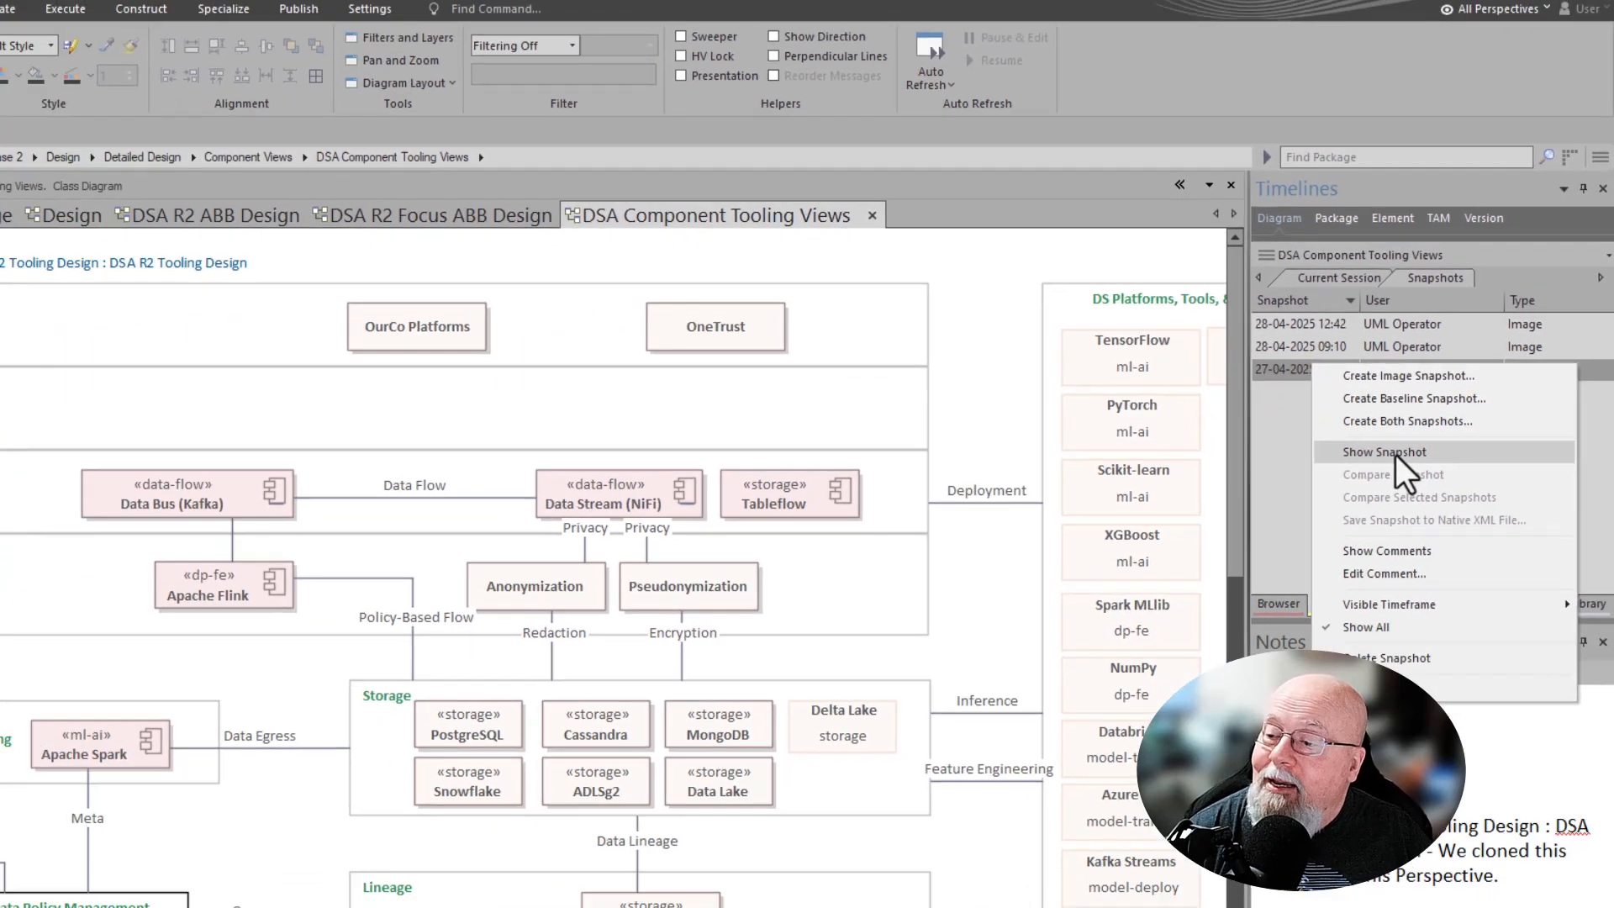
{"action": "left_click", "coordinate": [1327, 534]}
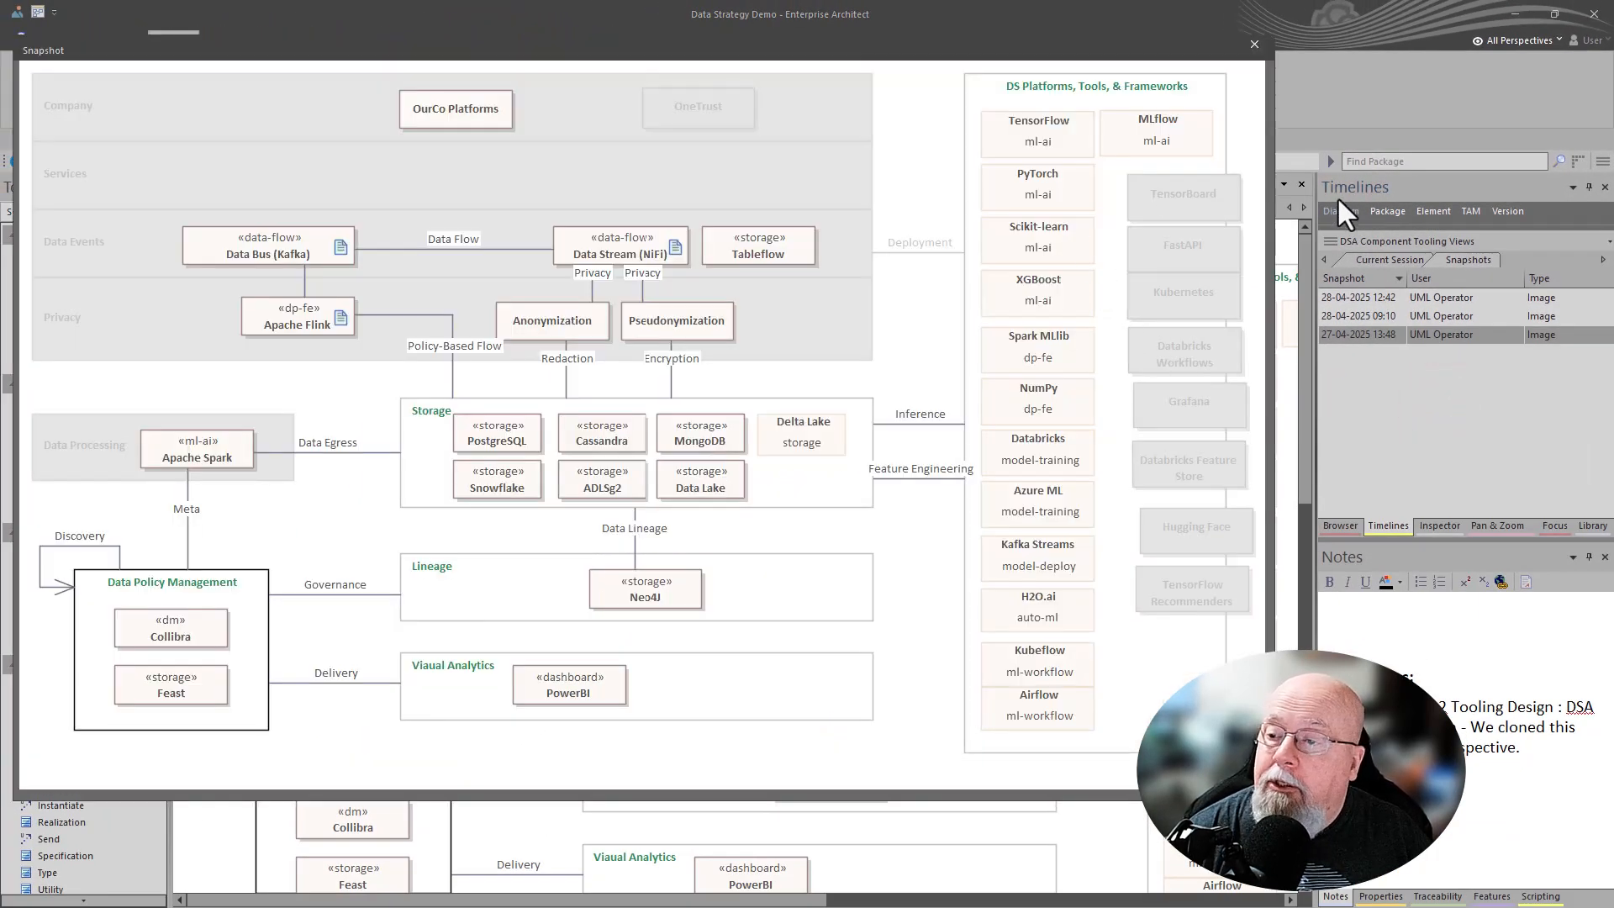
- Compare the saved image snapshots from 28-04-2025 by viewing each one in turn, then close the snapshot view
{"action": "left_click", "coordinate": [1386, 318]}
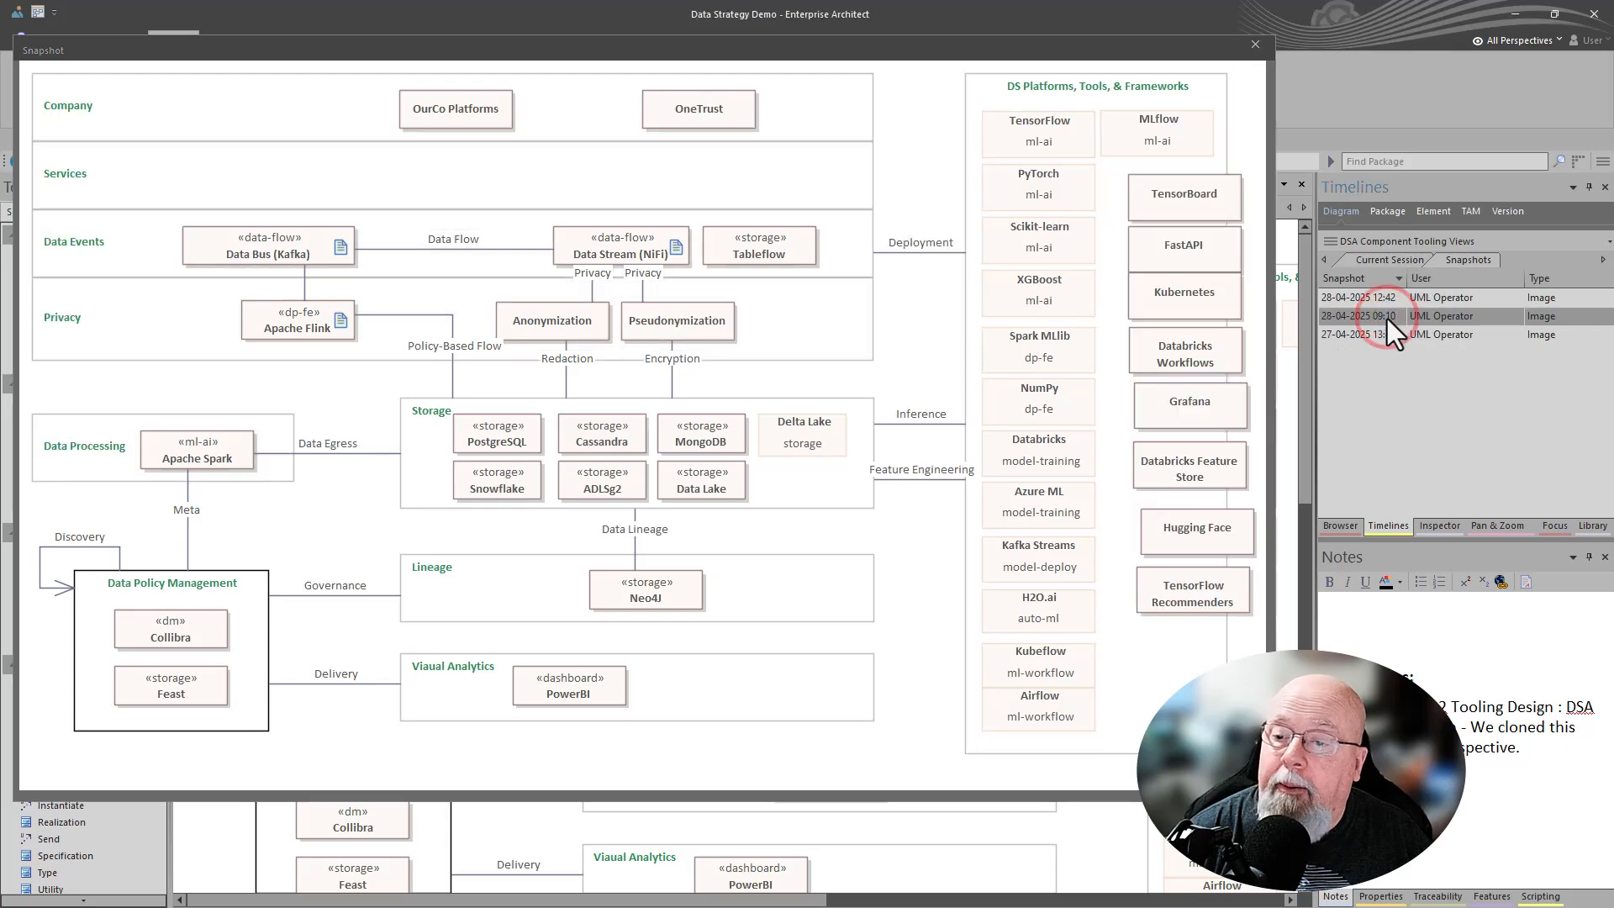
{"action": "left_click", "coordinate": [1379, 299]}
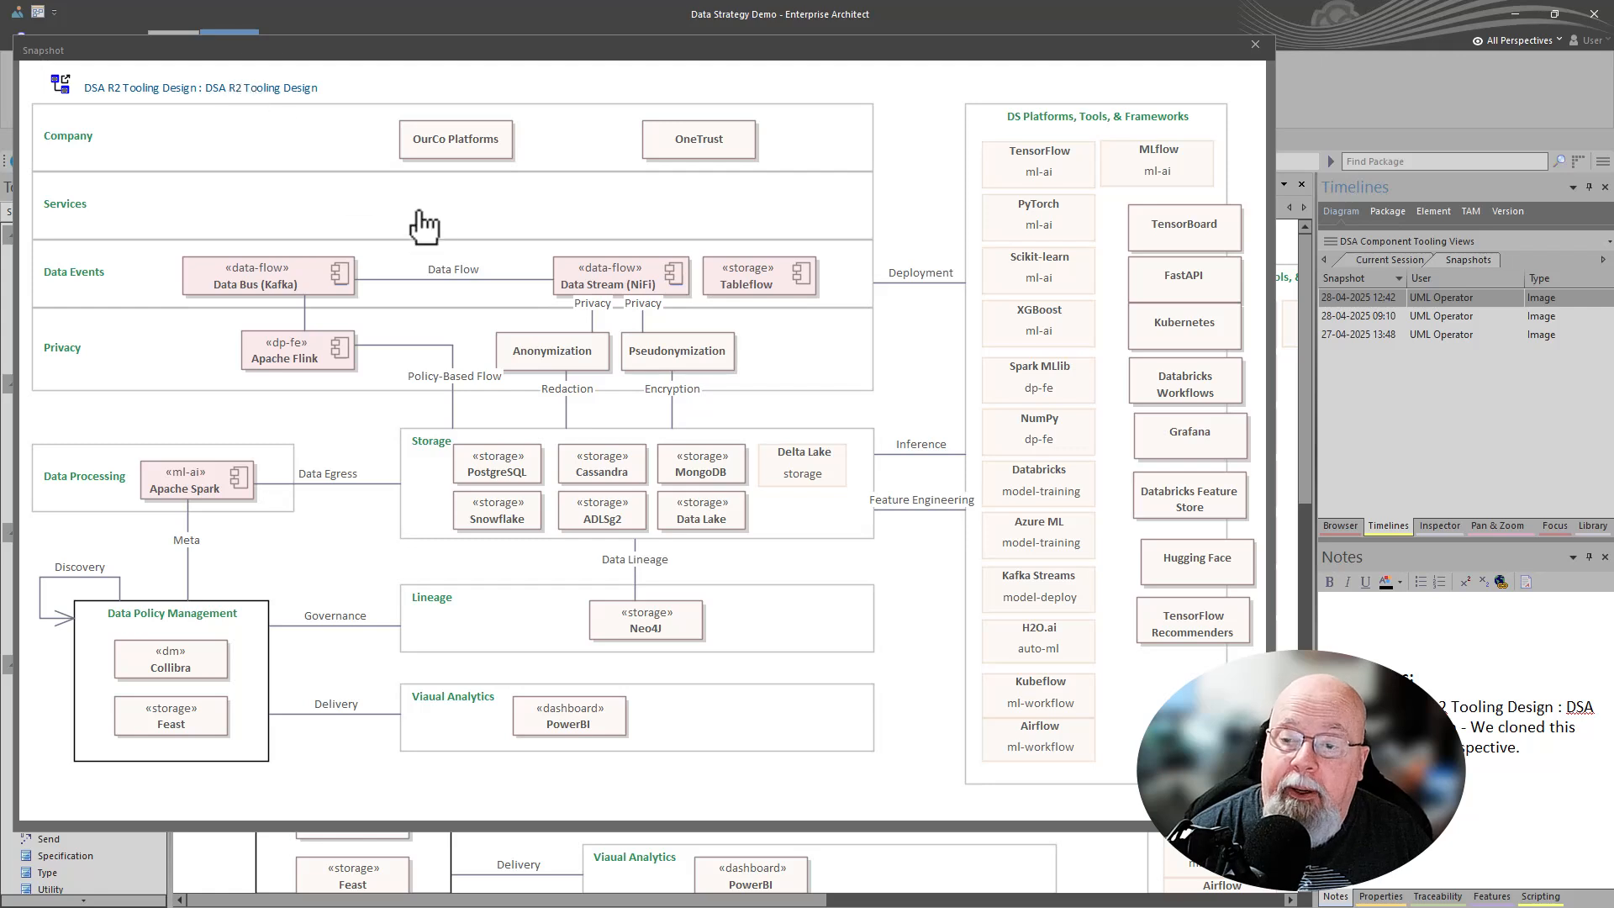
{"action": "left_click", "coordinate": [1337, 317]}
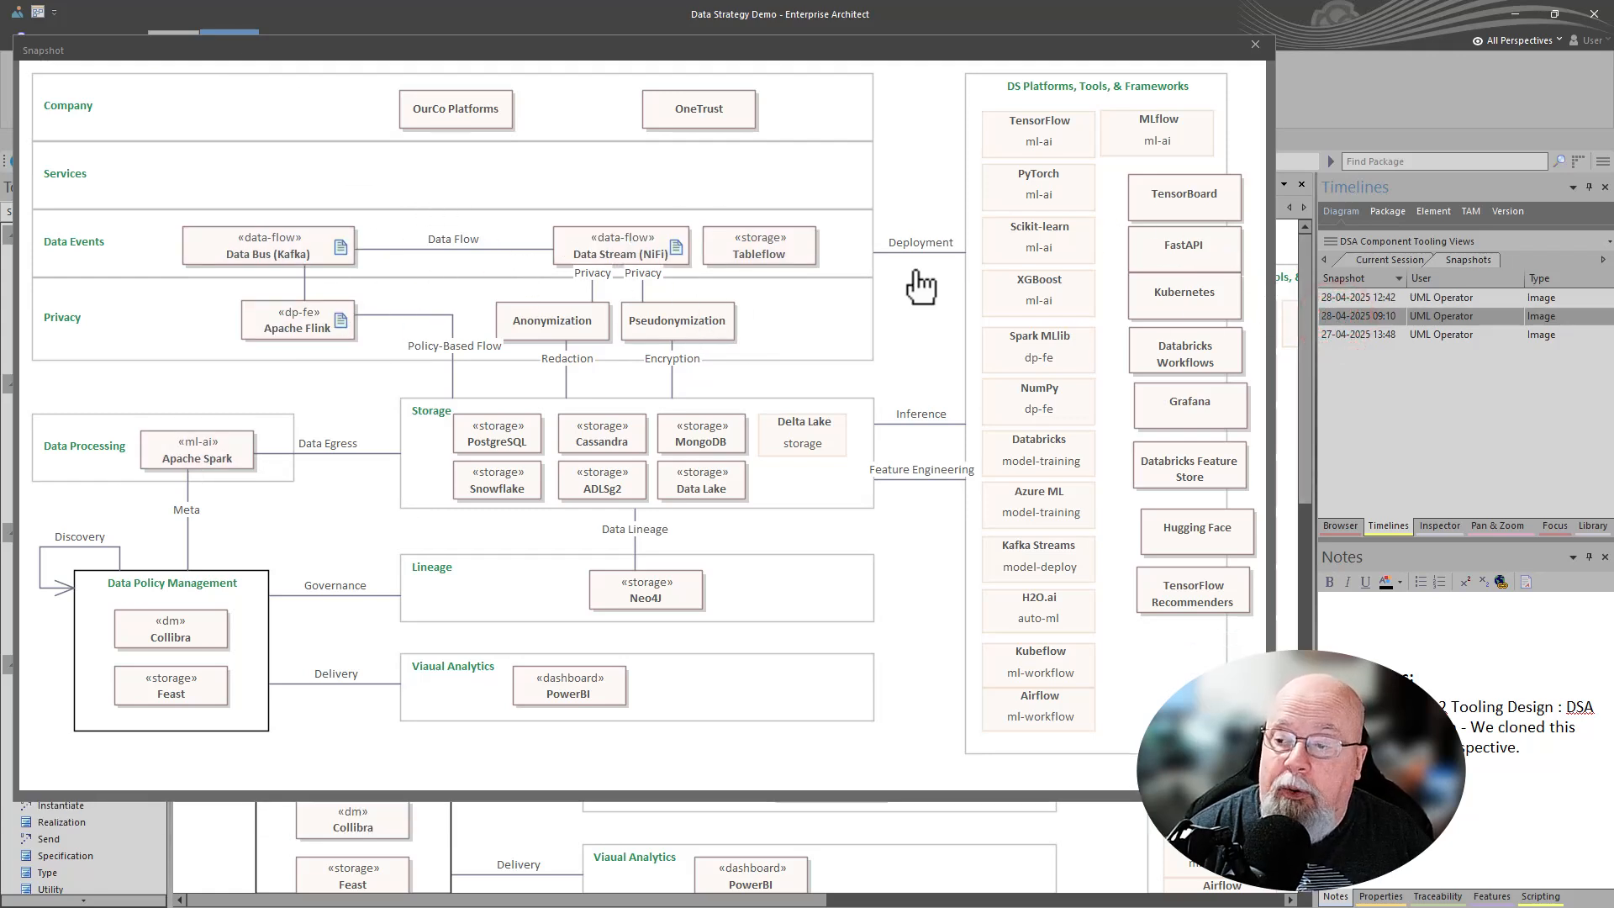
{"action": "left_click", "coordinate": [1379, 296]}
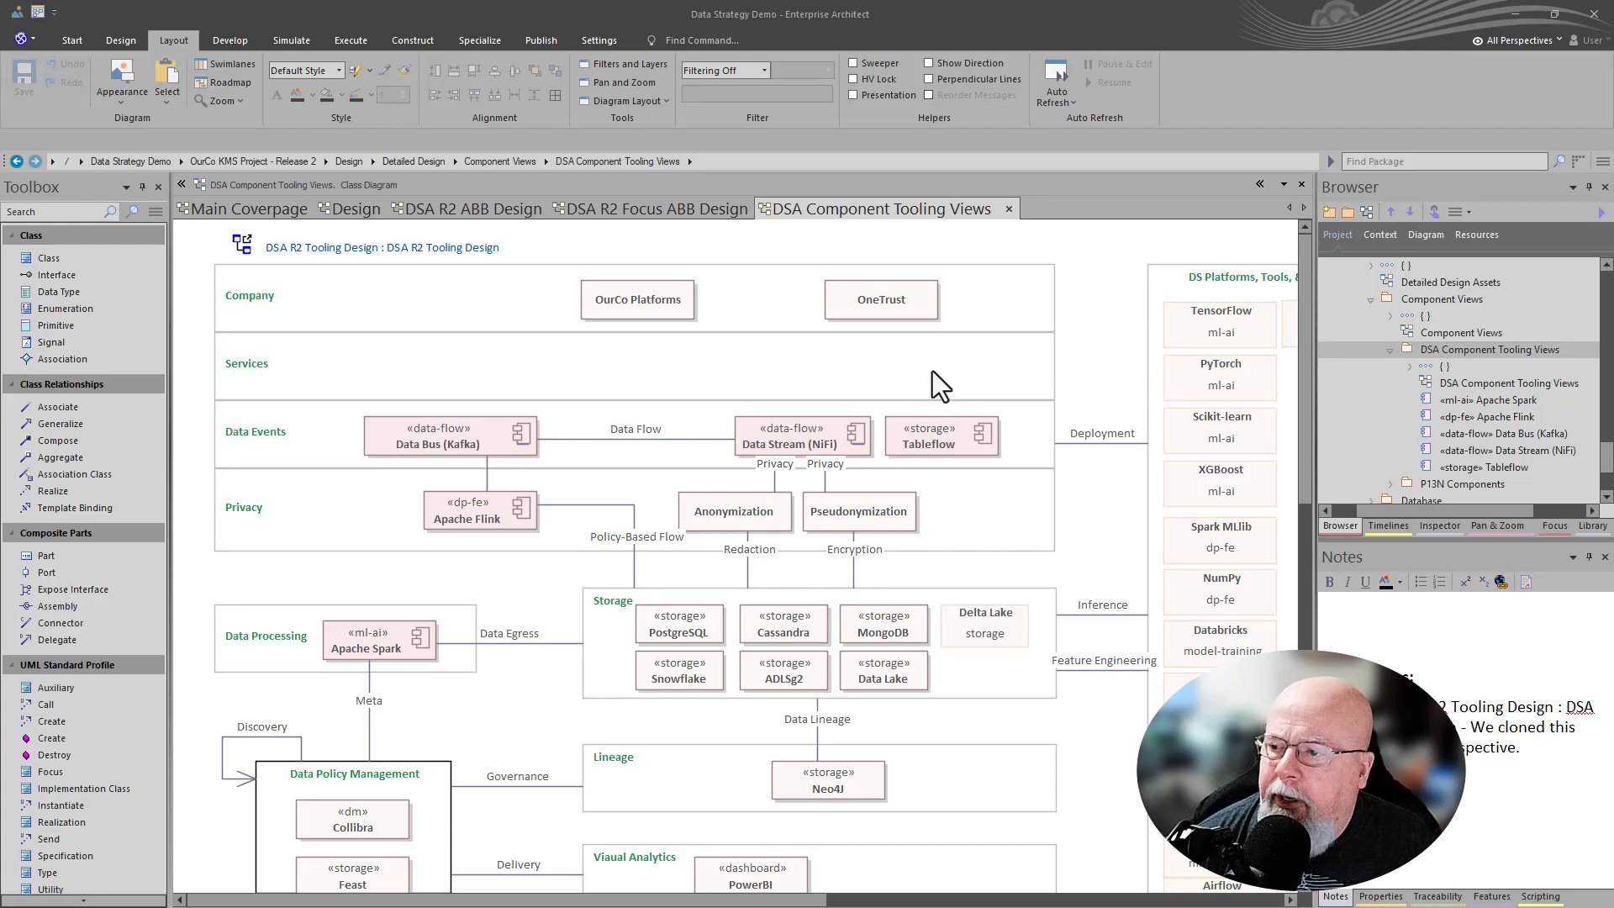
- Expand the P13N Components package, open its P13N Components diagram, and select the CMS_Ghost component
{"action": "left_click", "coordinate": [1462, 382]}
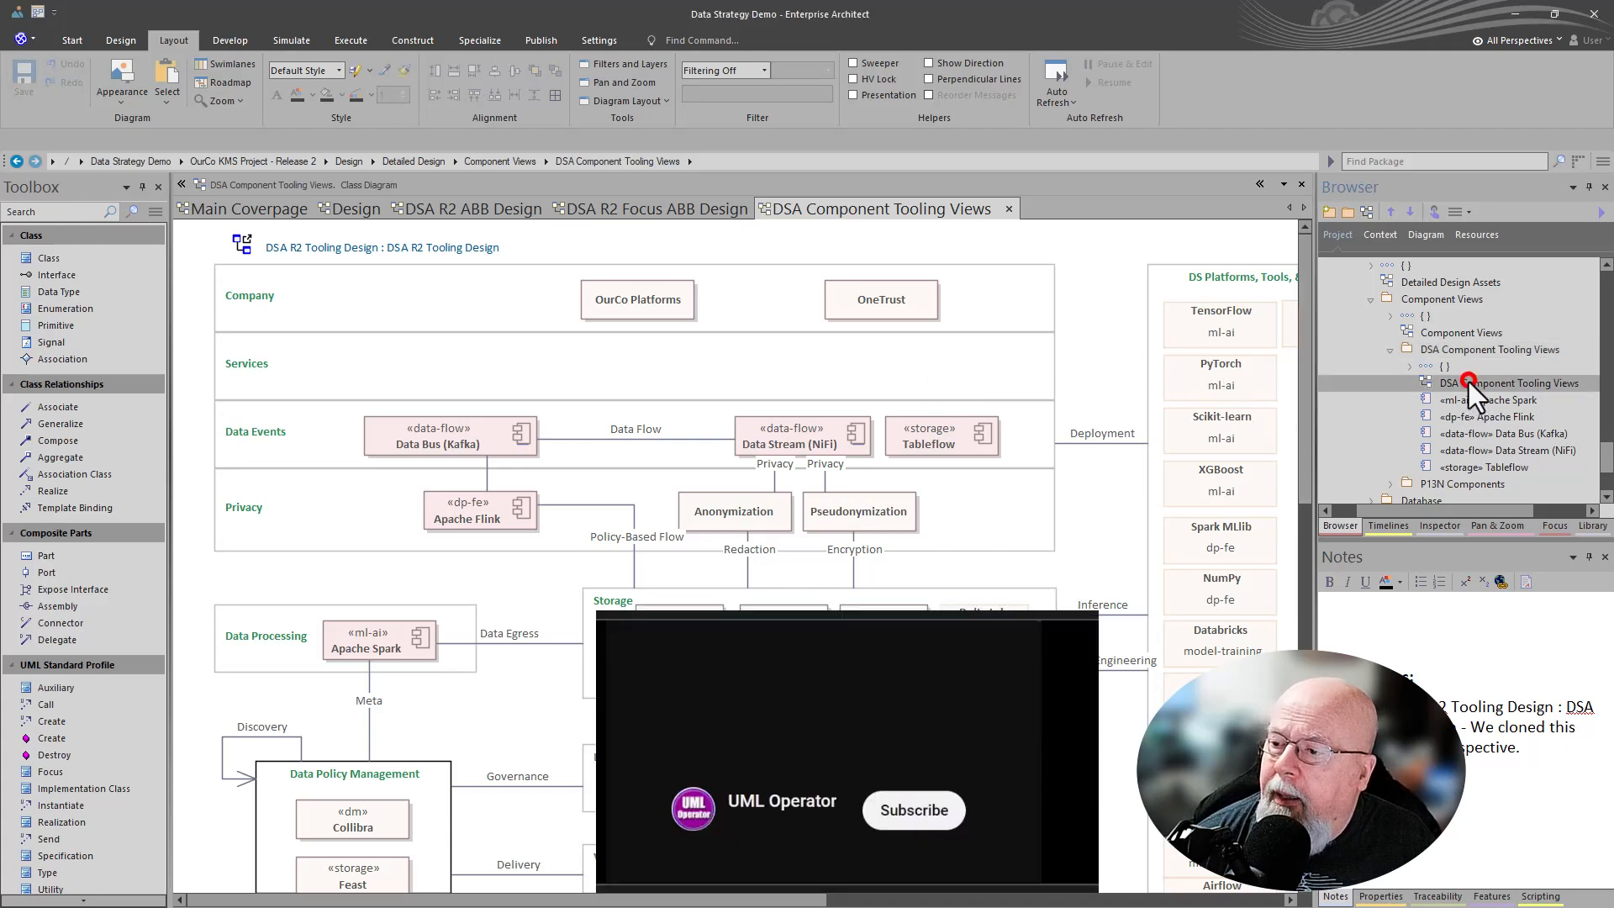
{"action": "scroll", "coordinate": [1449, 412], "scroll_direction": "down", "scroll_amount": 1}
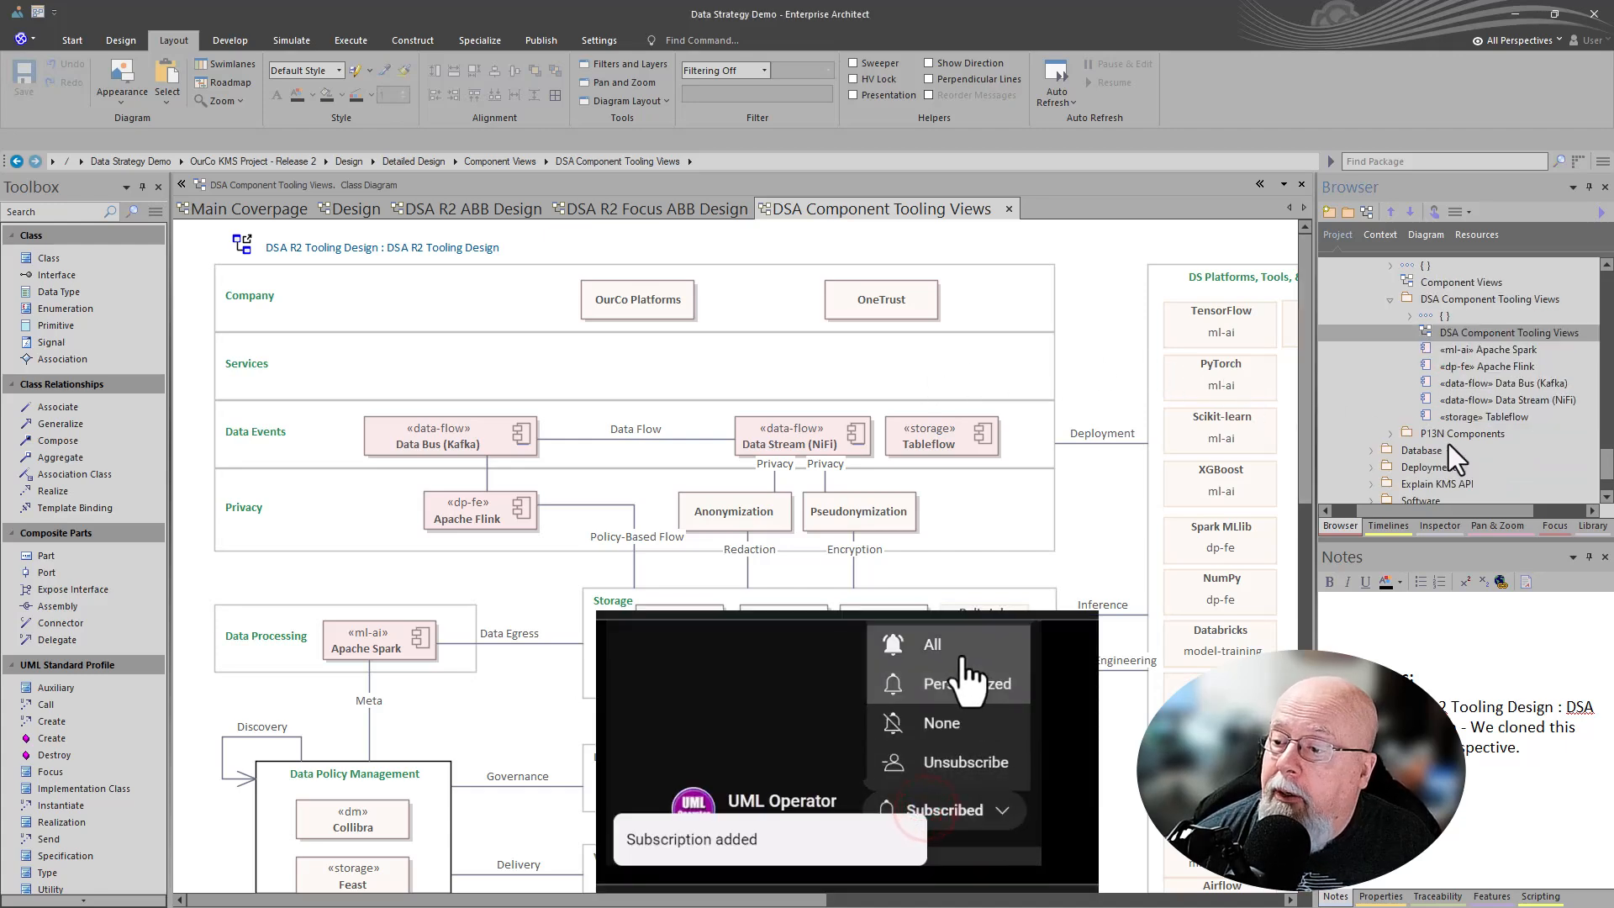
{"action": "left_click", "coordinate": [1384, 431]}
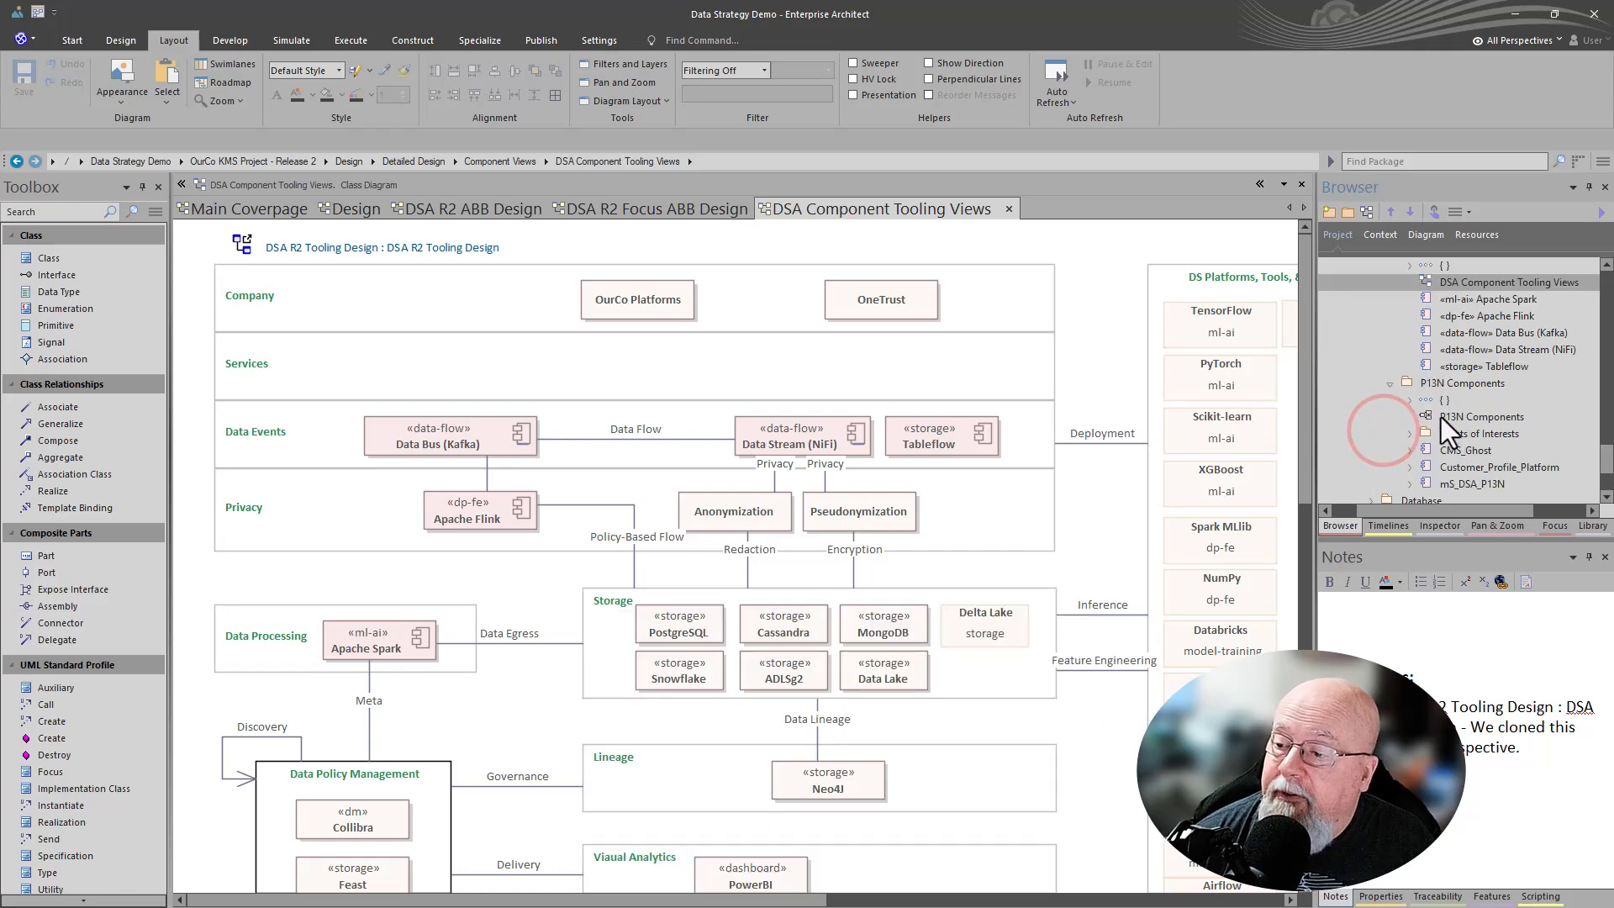
{"action": "double_click", "coordinate": [1442, 415]}
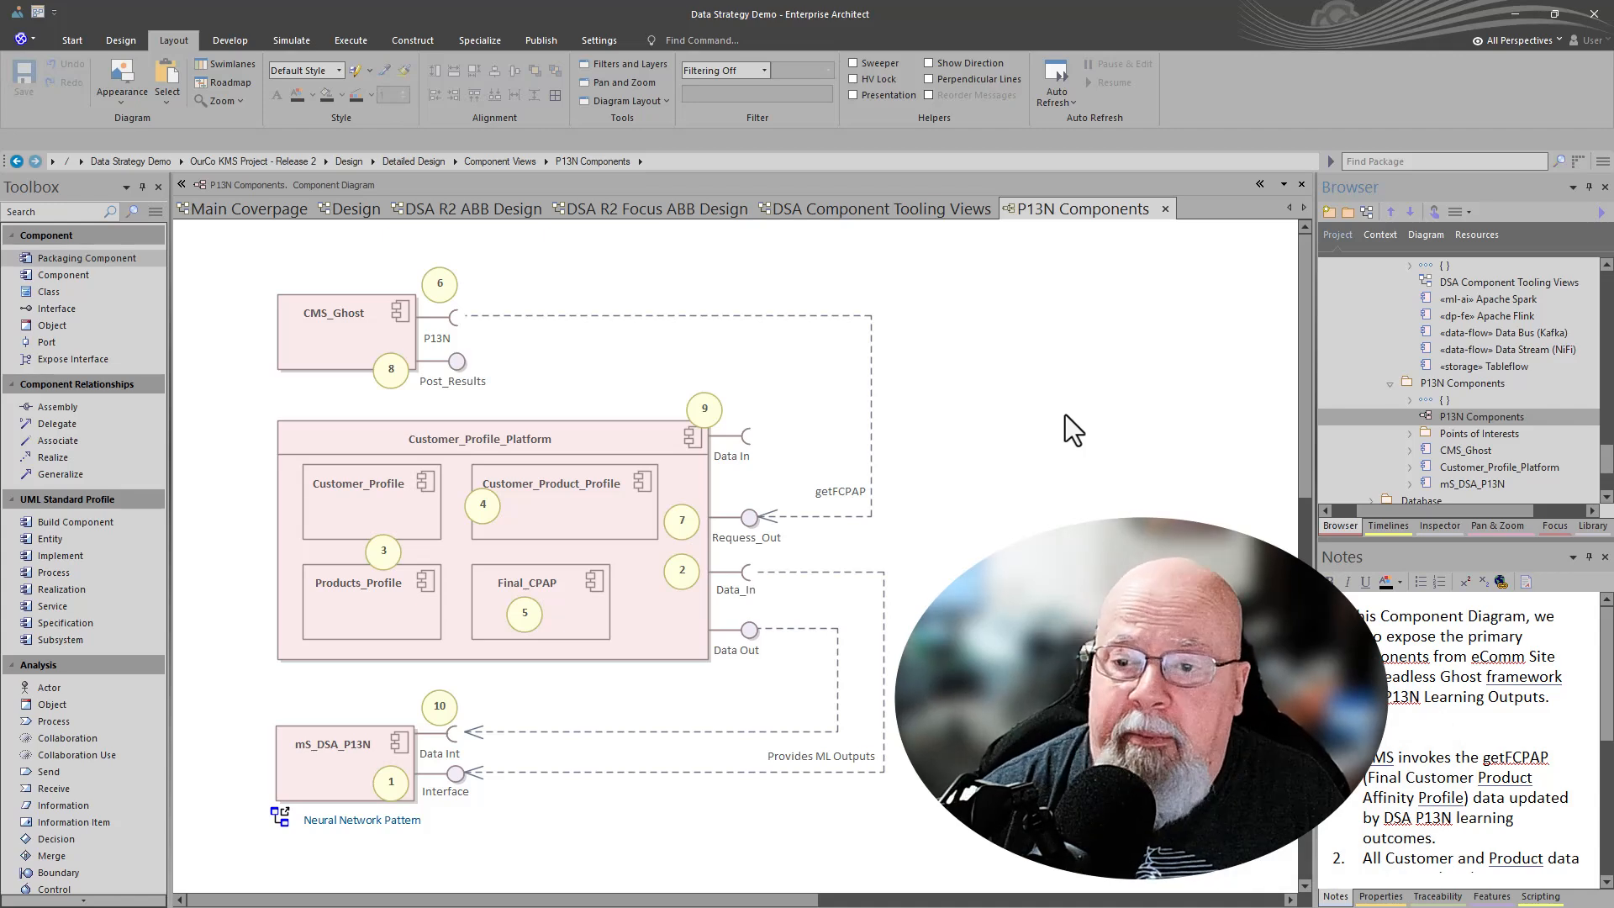
{"action": "left_click", "coordinate": [390, 333]}
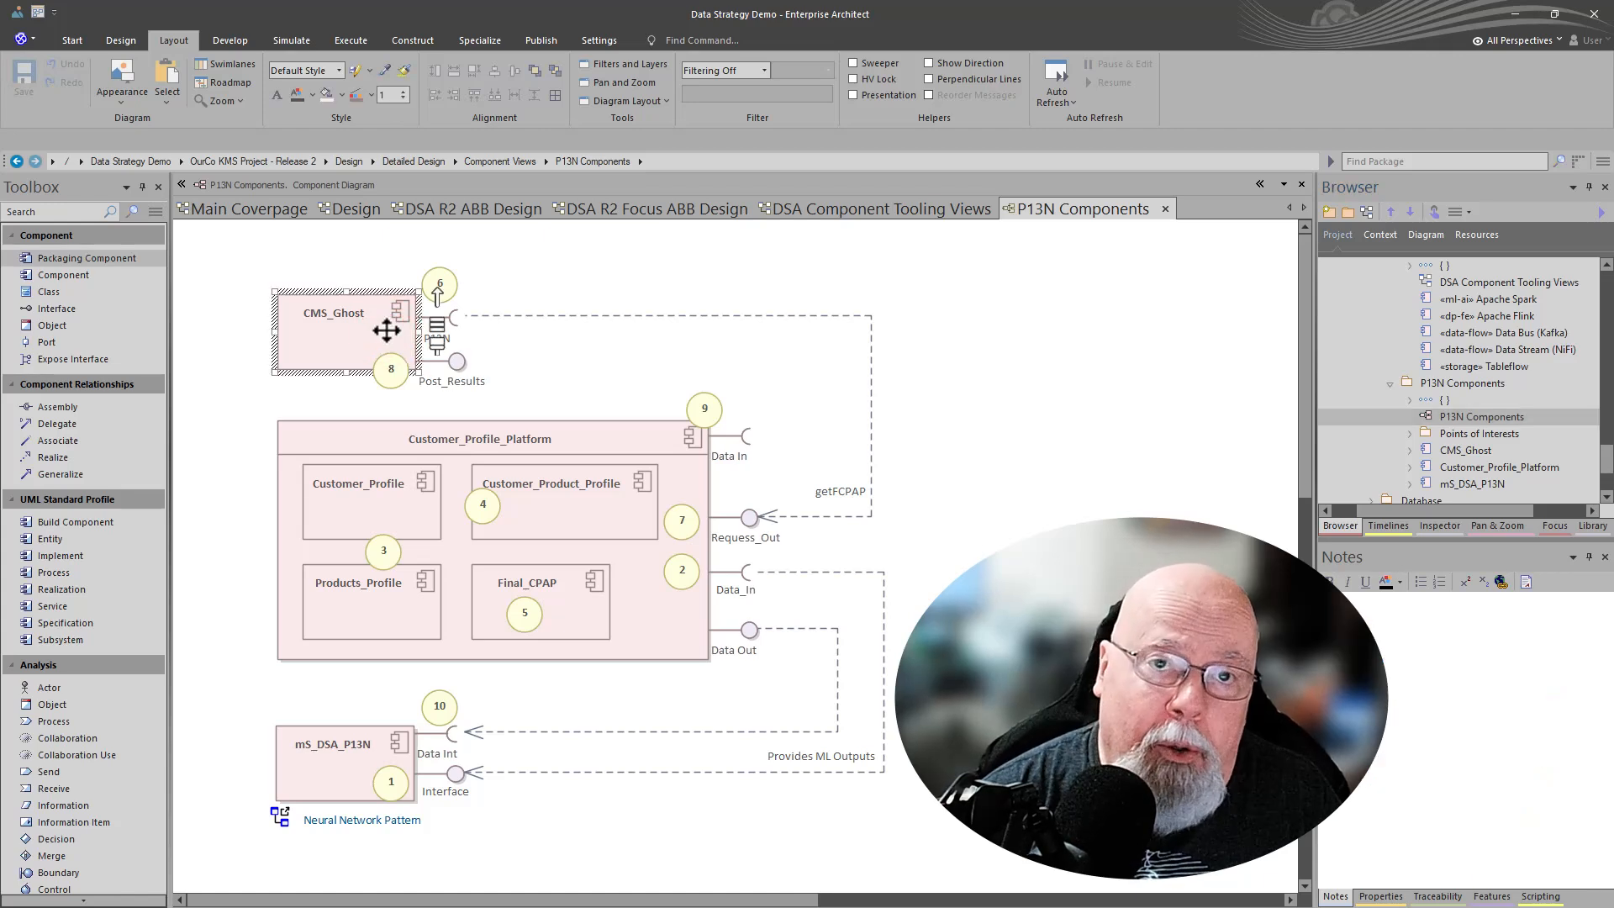